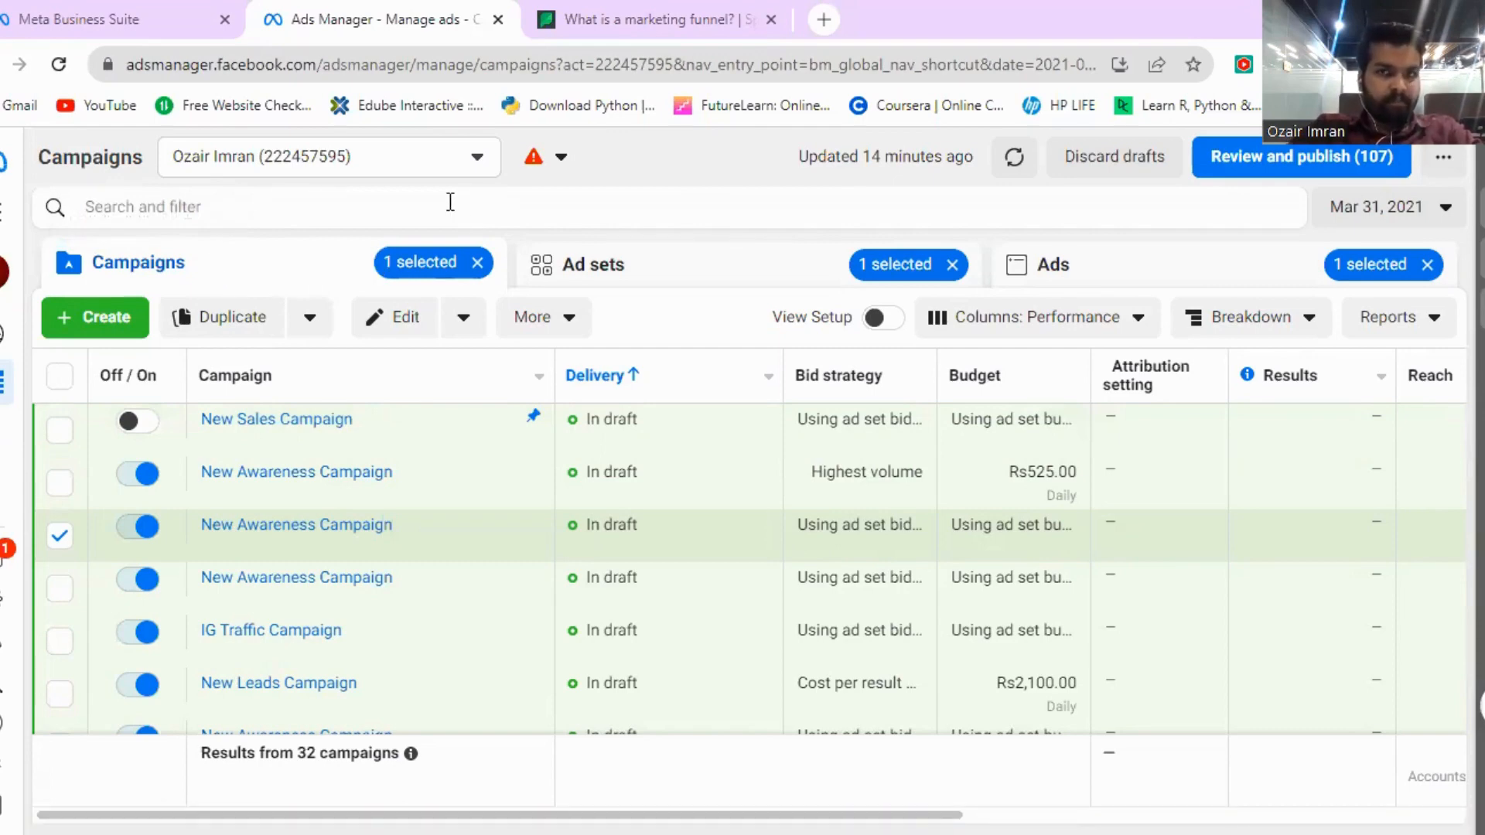
Step: Clear the existing campaign and ad set selections and start creating a new campaign
{"action": "left_click", "coordinate": [478, 262]}
{"action": "left_click", "coordinate": [953, 265]}
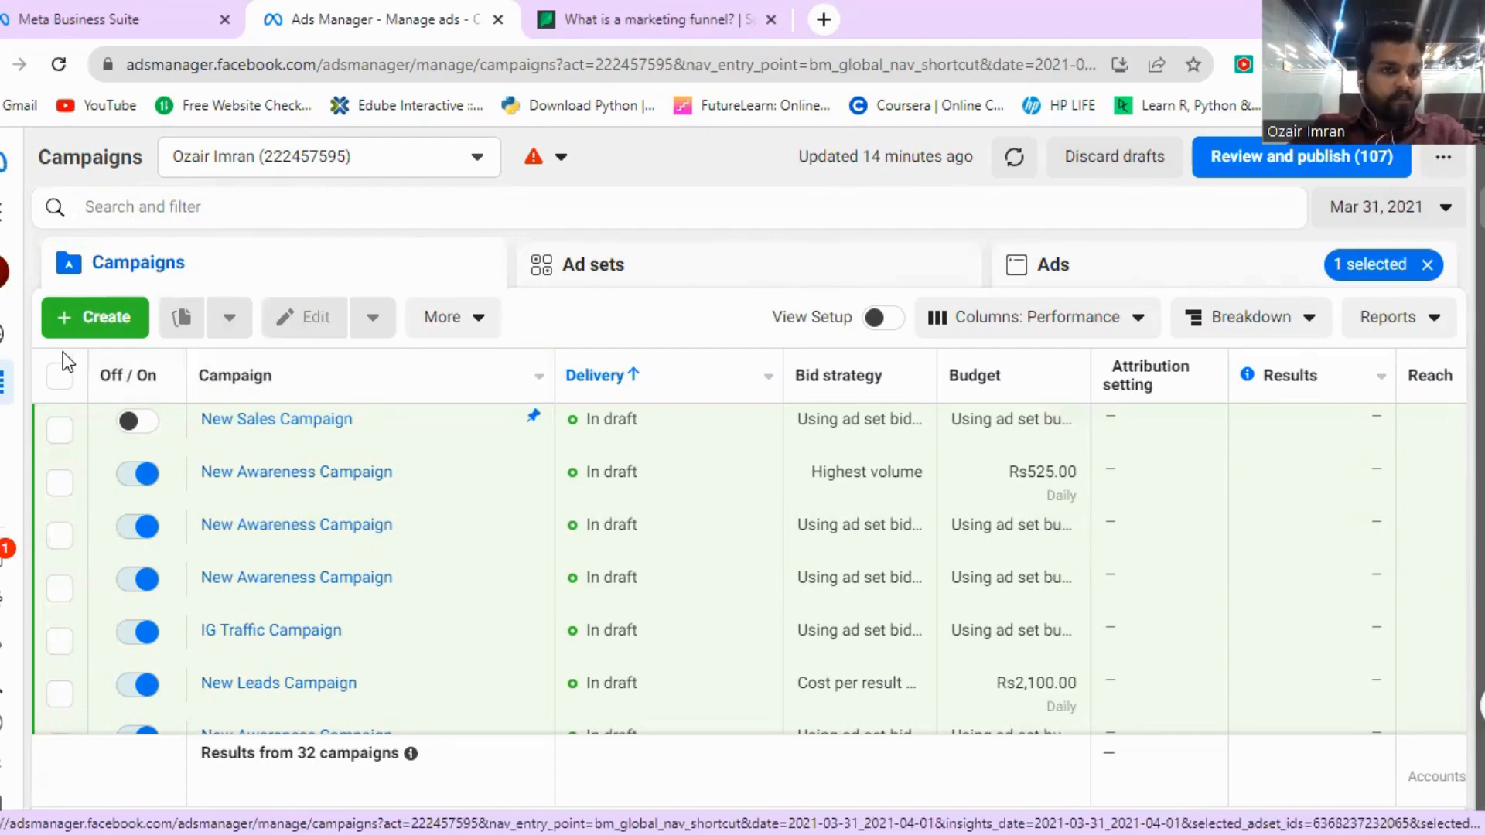
{"action": "left_click", "coordinate": [90, 333]}
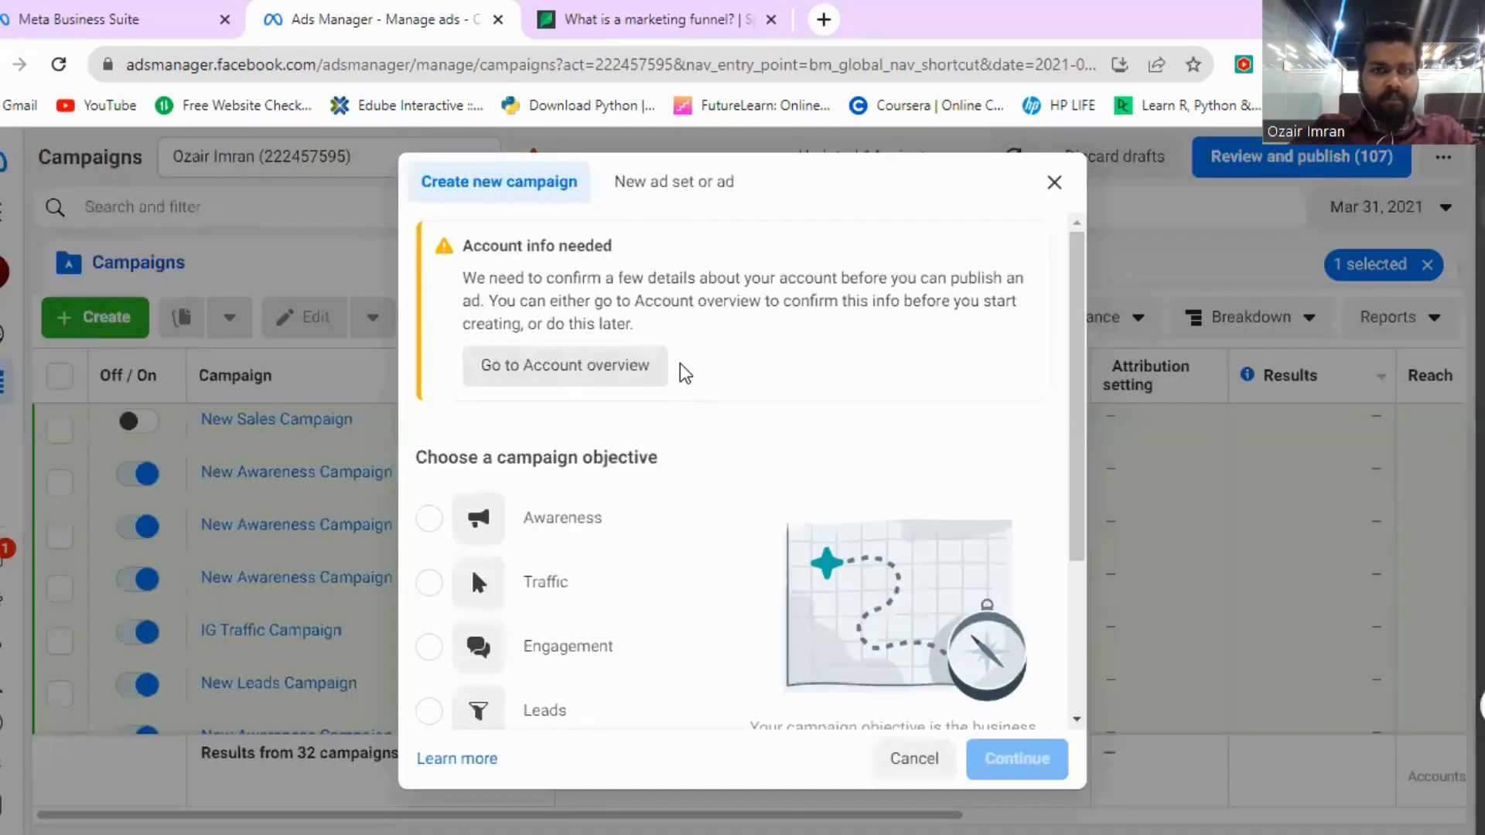
Step: Choose Awareness as the new campaign's objective and continue to the campaign setup
{"action": "scroll", "coordinate": [687, 376], "scroll_direction": "down", "scroll_amount": 3}
{"action": "scroll", "coordinate": [687, 377], "scroll_direction": "up", "scroll_amount": 3}
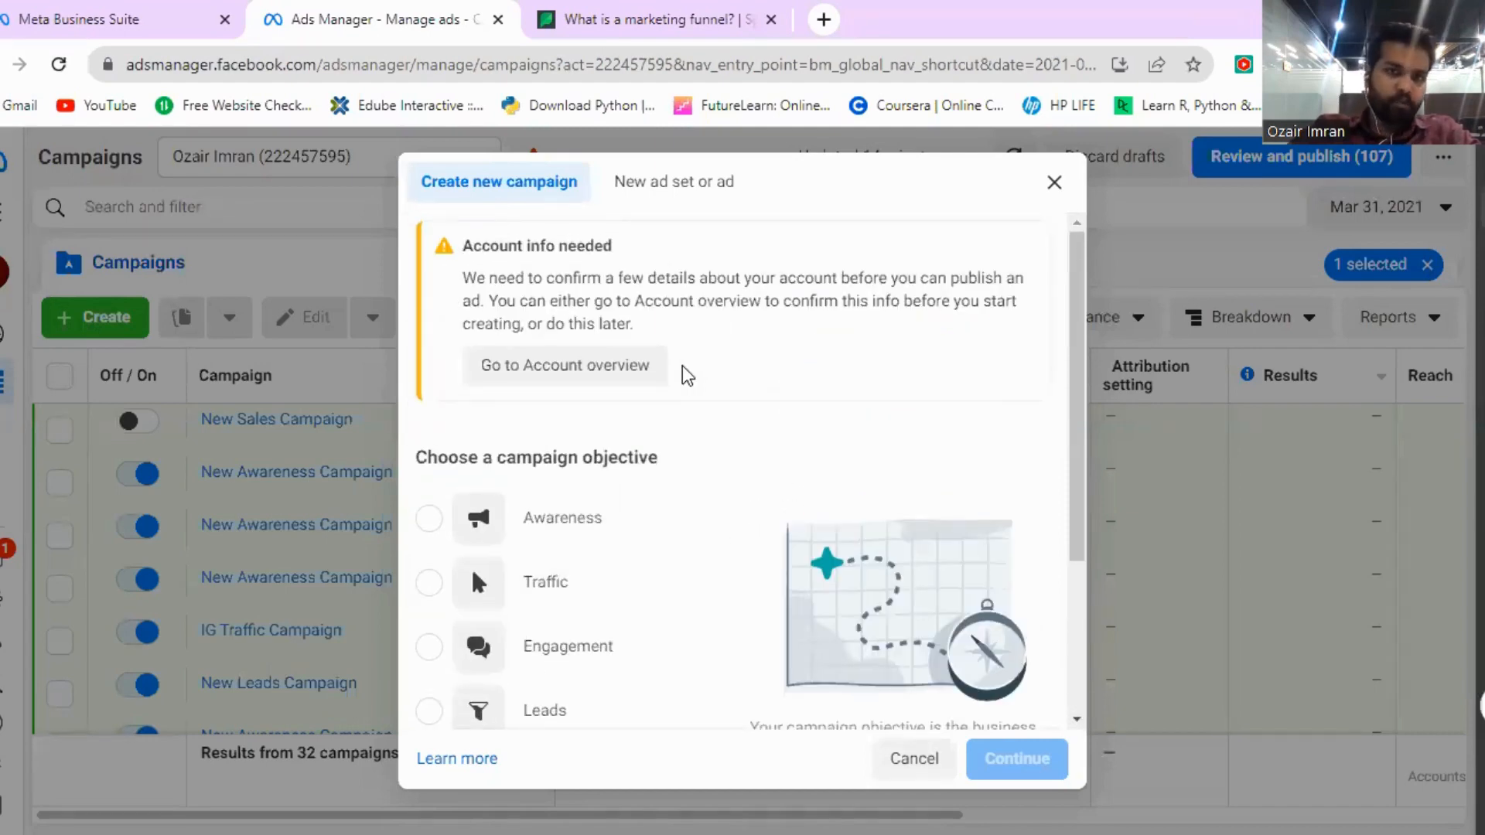
{"action": "scroll", "coordinate": [681, 376], "scroll_direction": "down", "scroll_amount": 3}
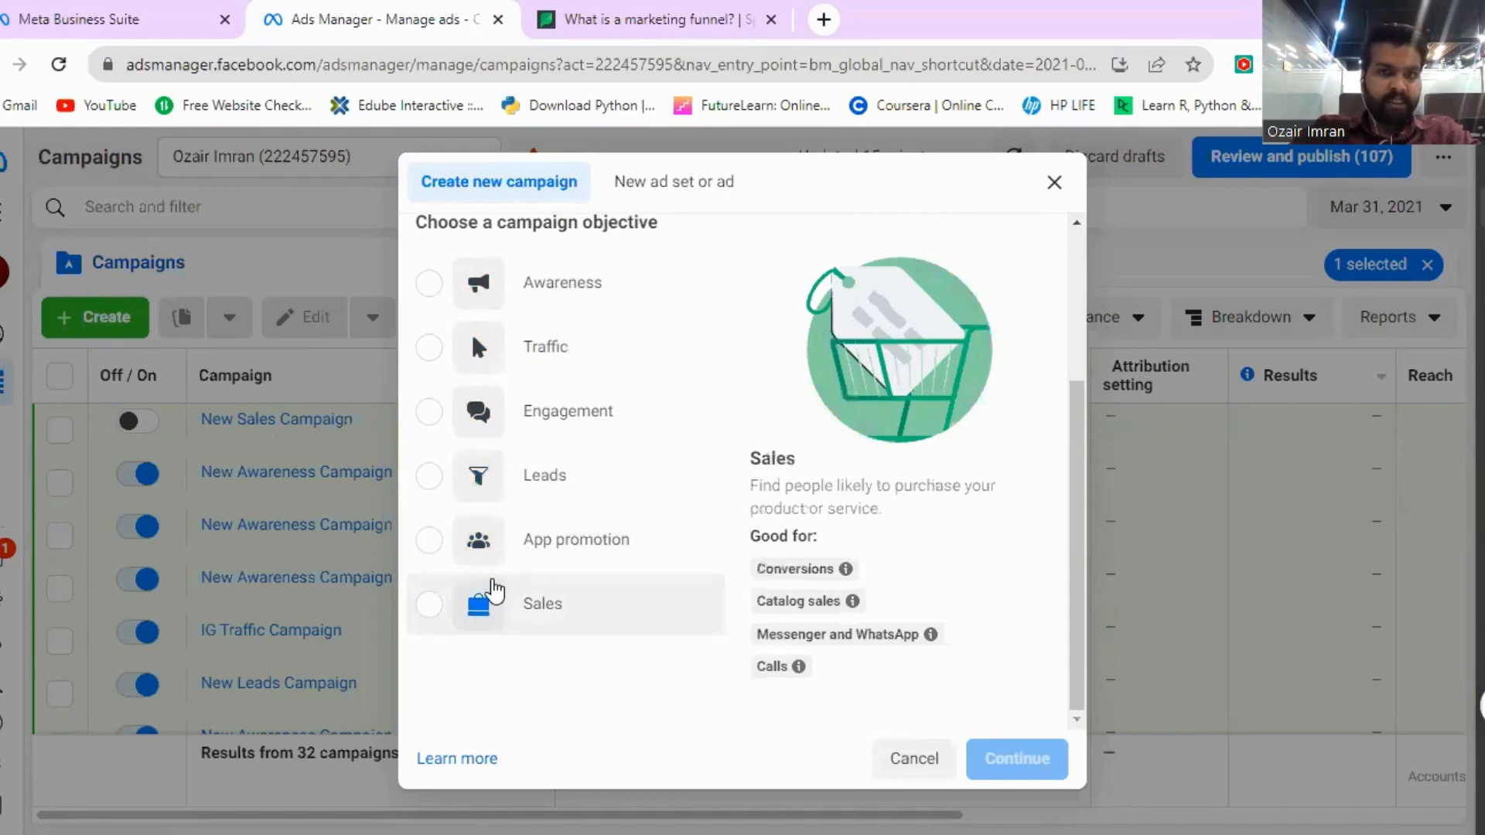
{"action": "scroll", "coordinate": [492, 585], "scroll_direction": "up", "scroll_amount": 3}
{"action": "left_click", "coordinate": [485, 543]}
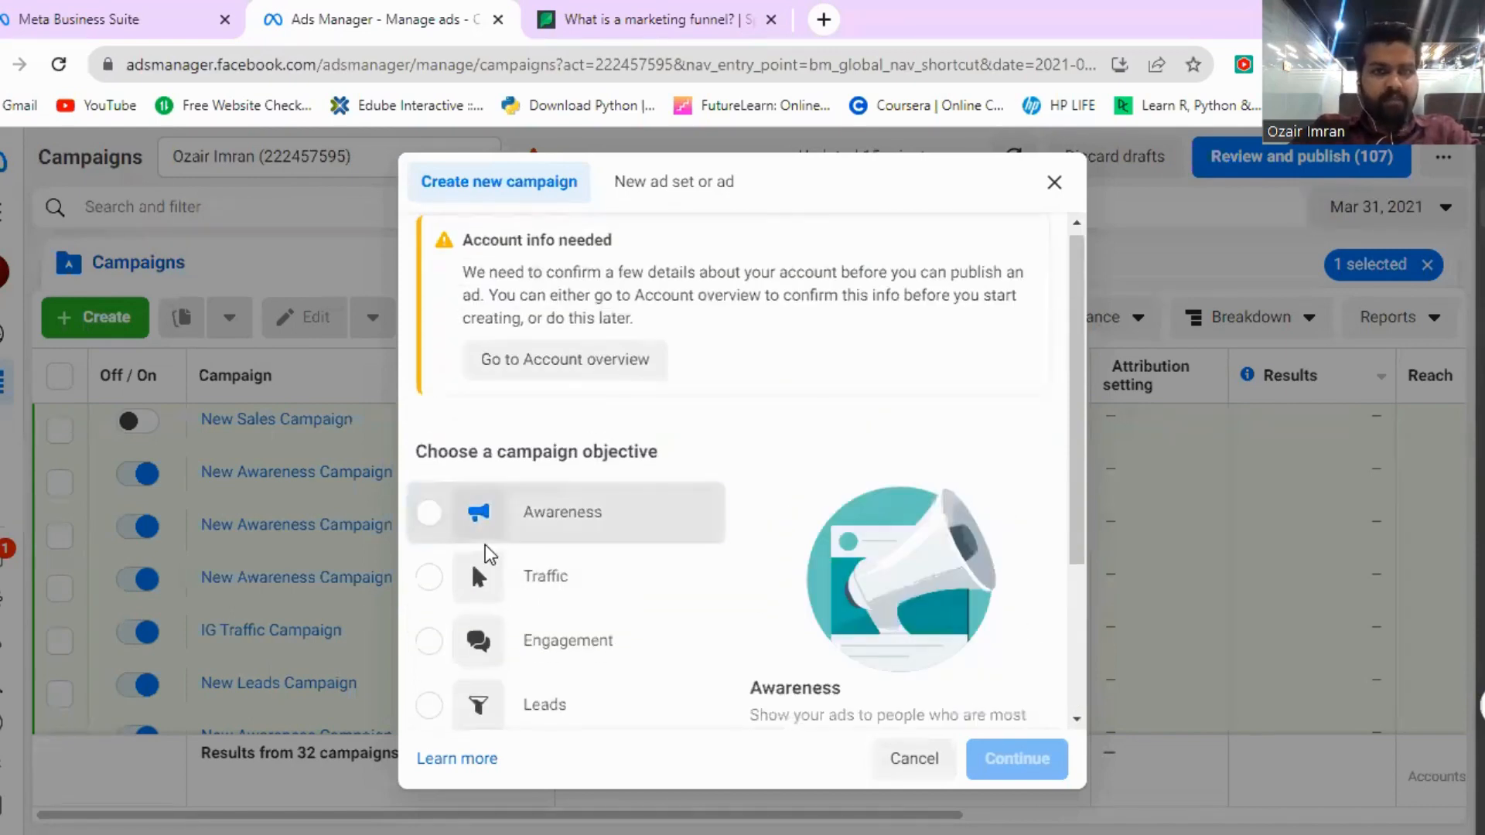
{"action": "scroll", "coordinate": [857, 390], "scroll_direction": "down", "scroll_amount": 3}
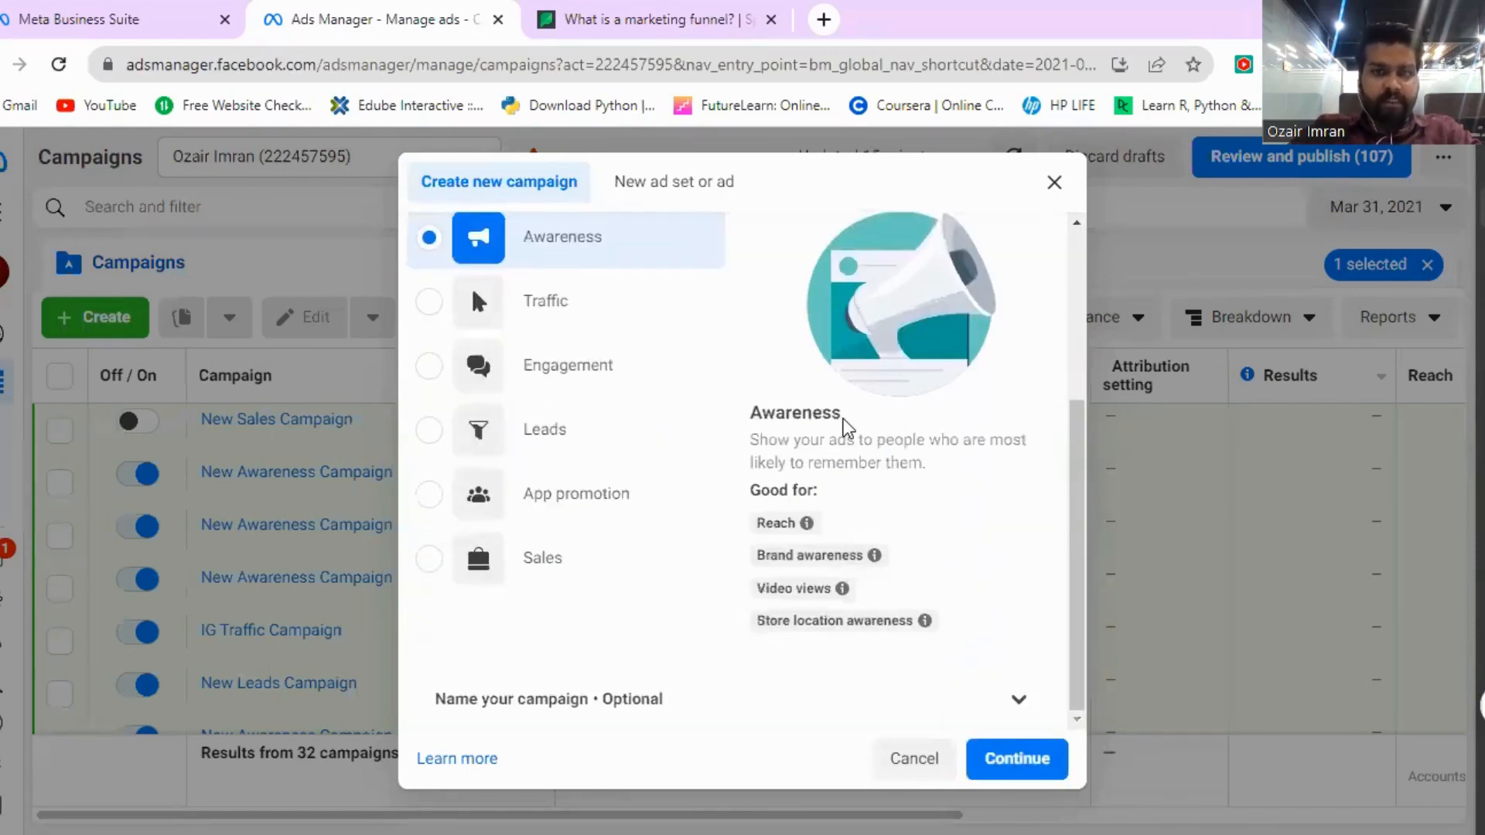
{"action": "scroll", "coordinate": [845, 426], "scroll_direction": "up", "scroll_amount": 2}
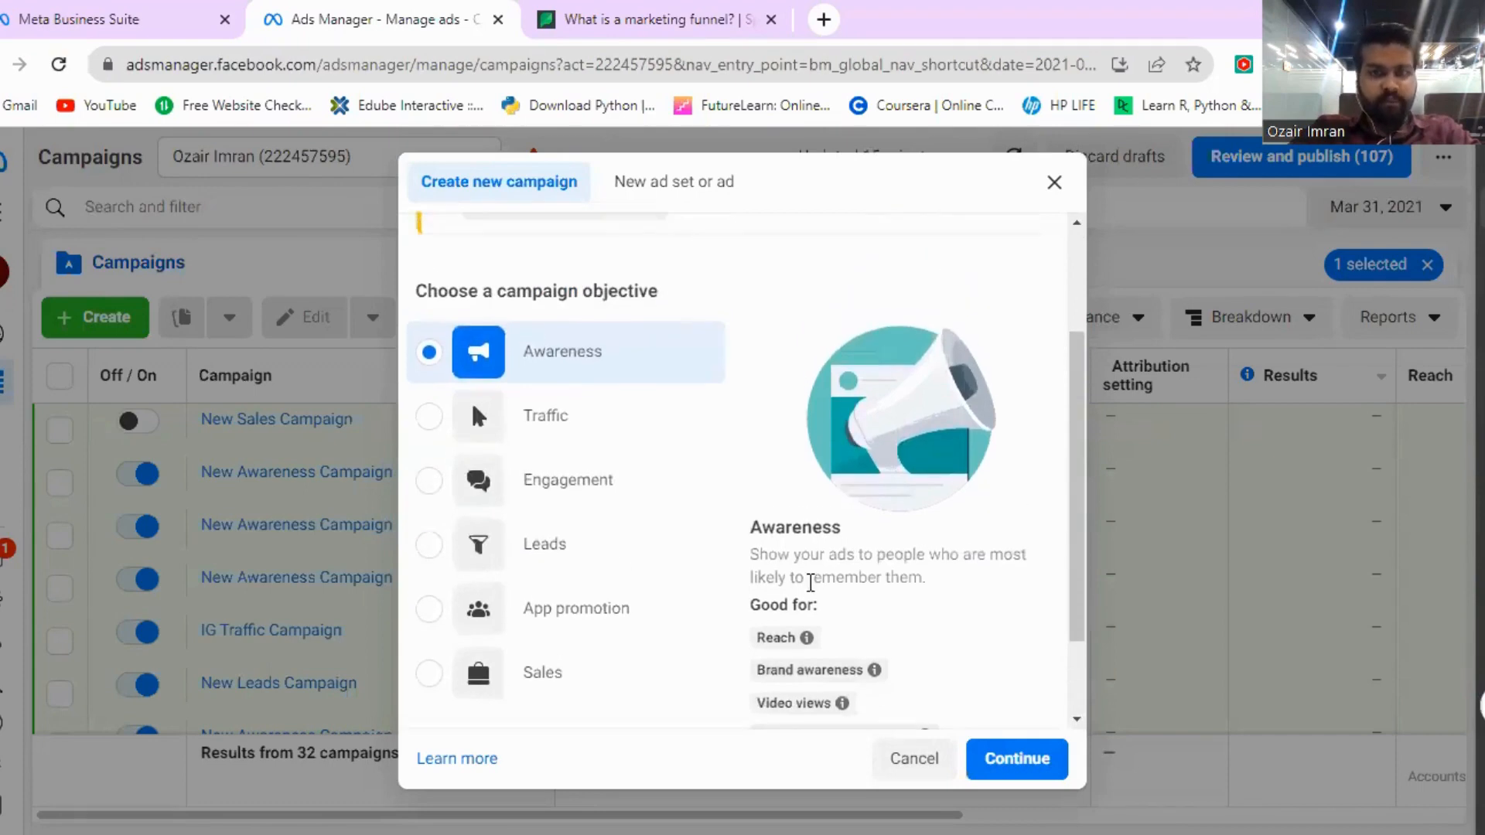
{"action": "scroll", "coordinate": [809, 584], "scroll_direction": "down", "scroll_amount": 2}
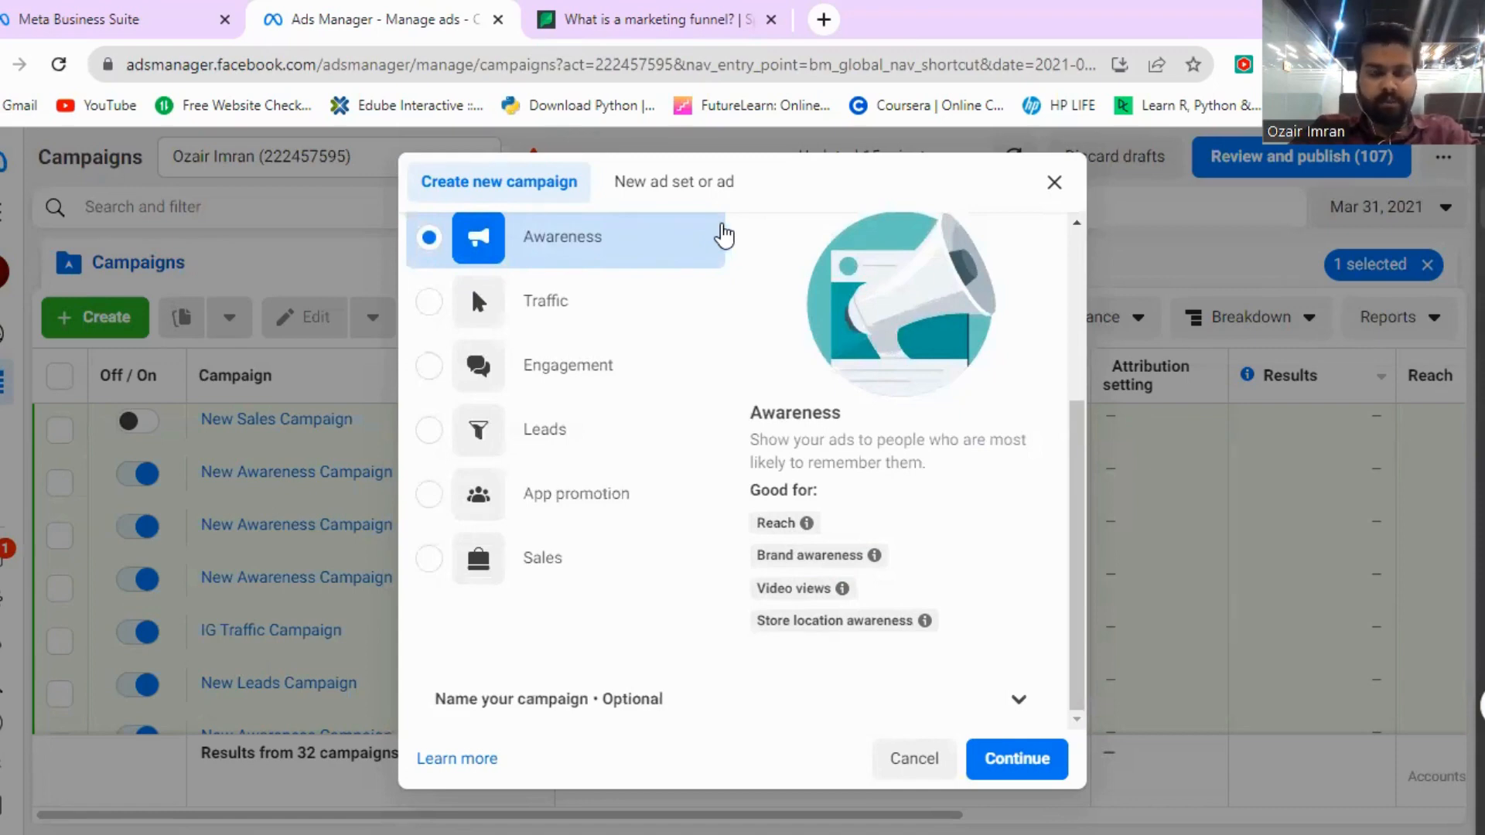
{"action": "left_click", "coordinate": [1021, 758]}
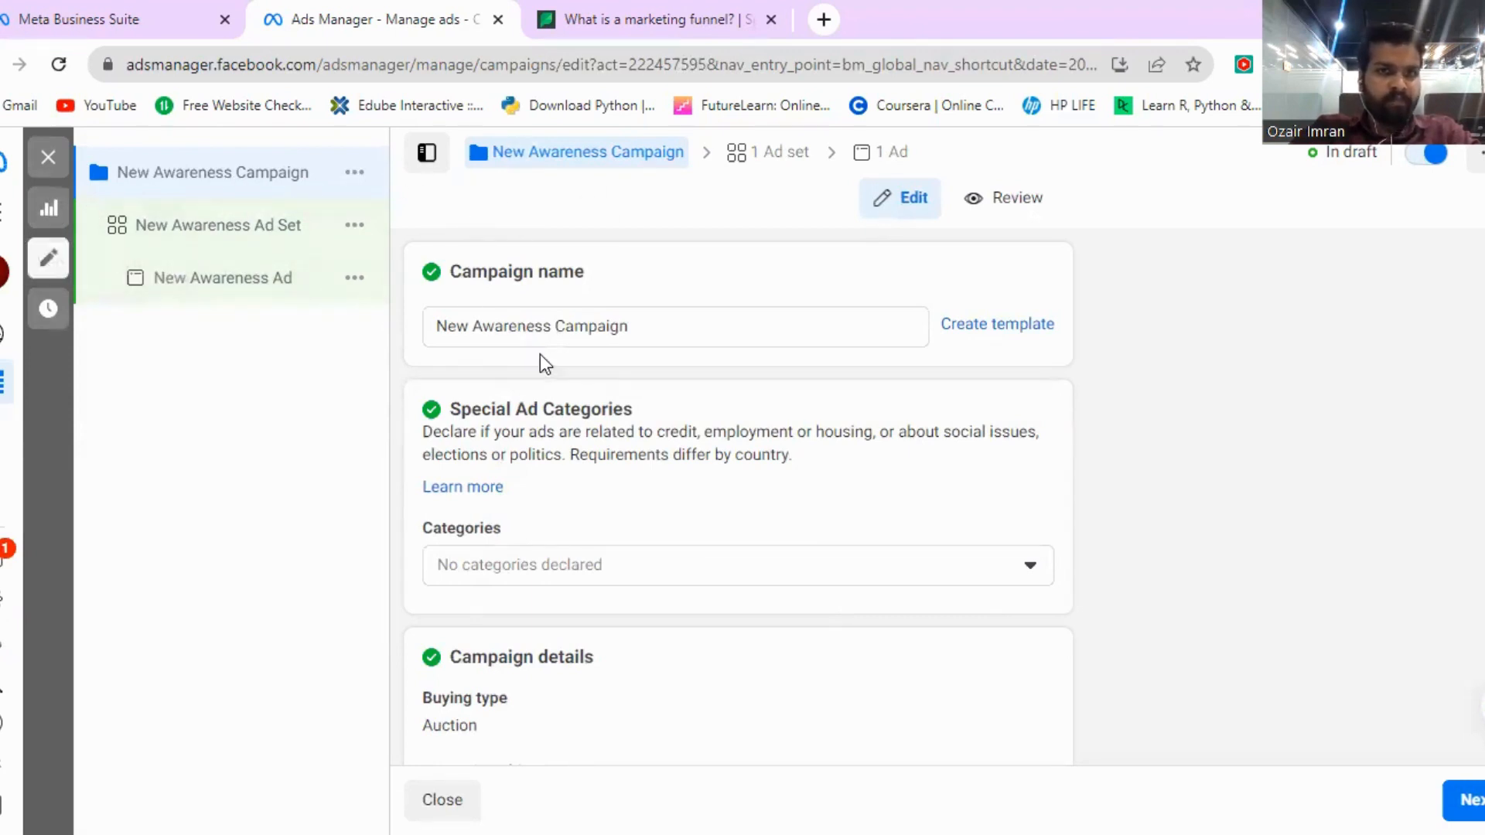
Step: Rename the campaign as "test campaign -BA"
{"action": "left_click_drag", "start_coordinate": [632, 327], "coordinate": [416, 329]}
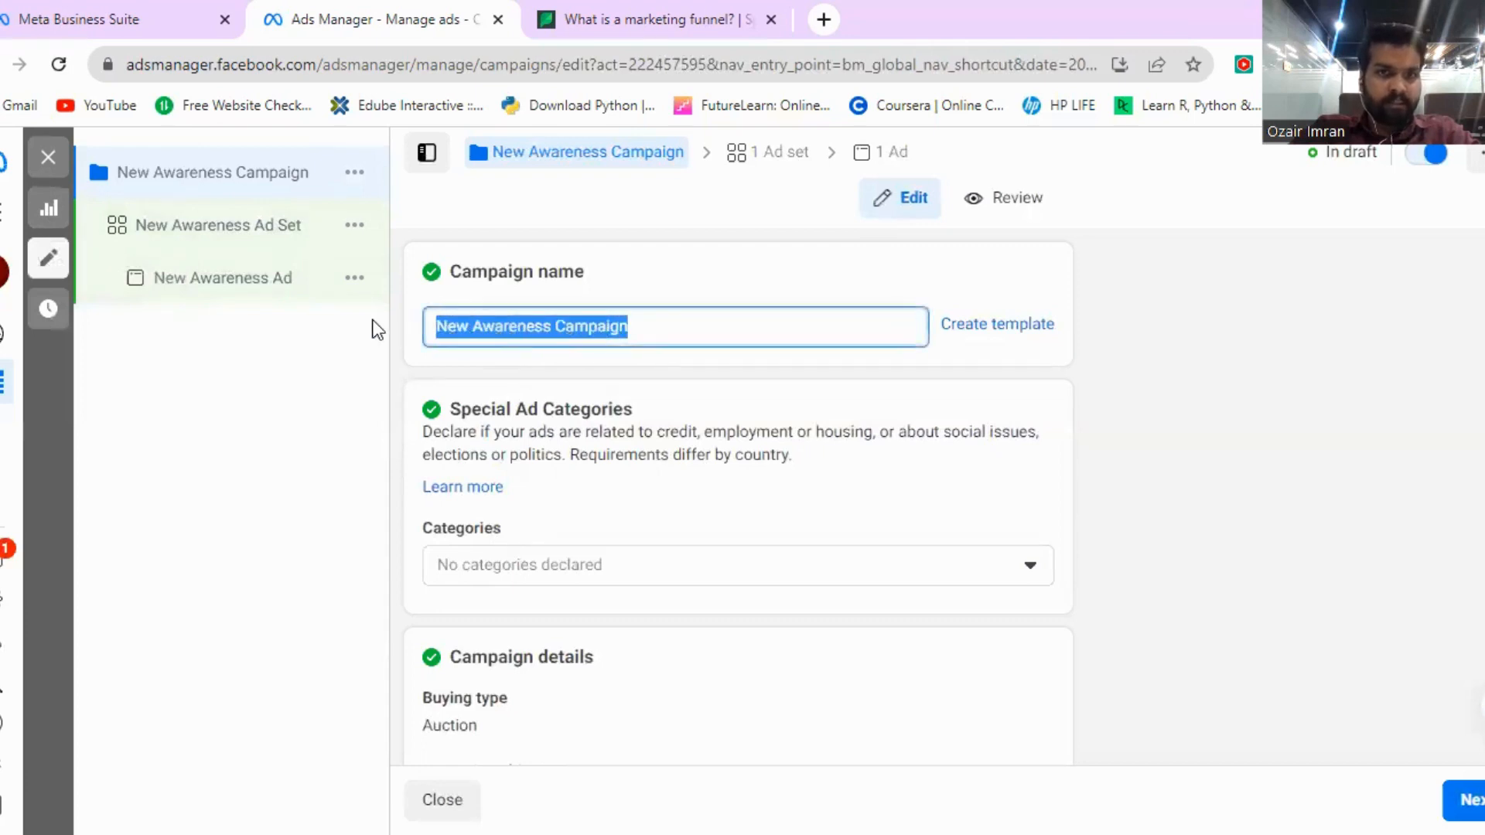
{"action": "key", "text": "BackSpace"}
{"action": "type", "text": "tes"}
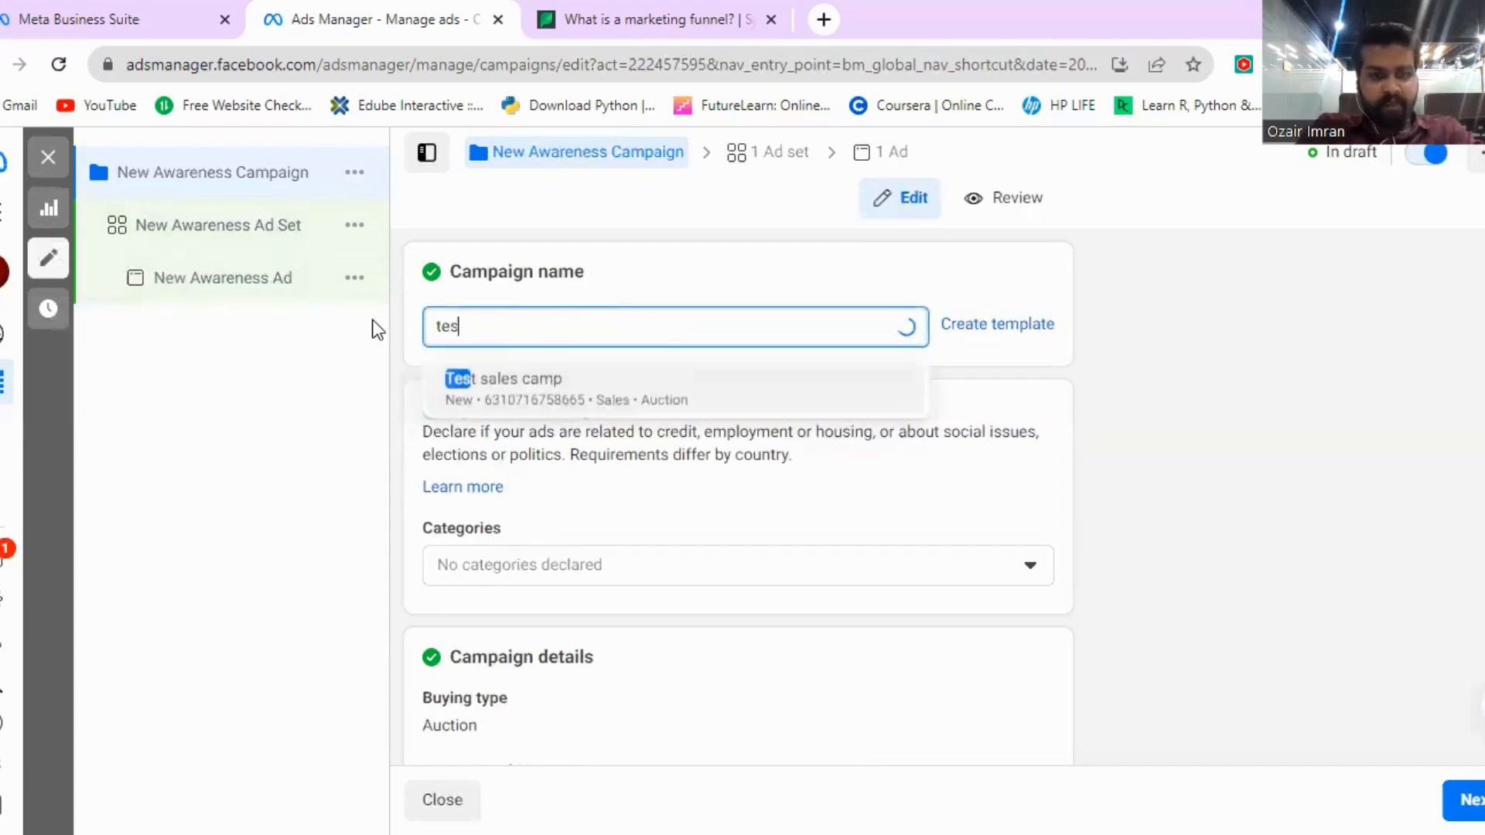
{"action": "type", "text": "t campaign "}
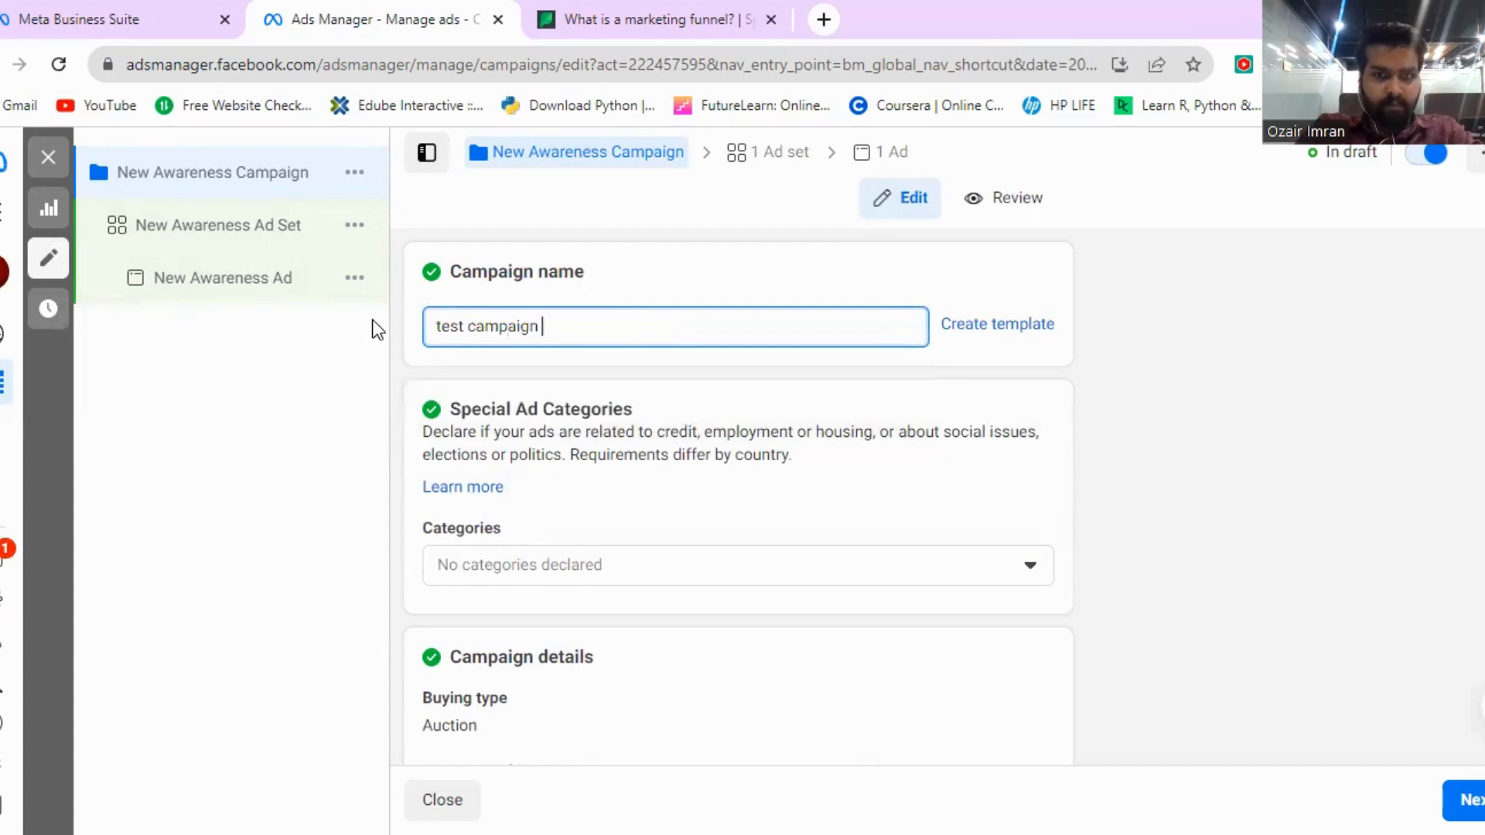
{"action": "type", "text": "-BA"}
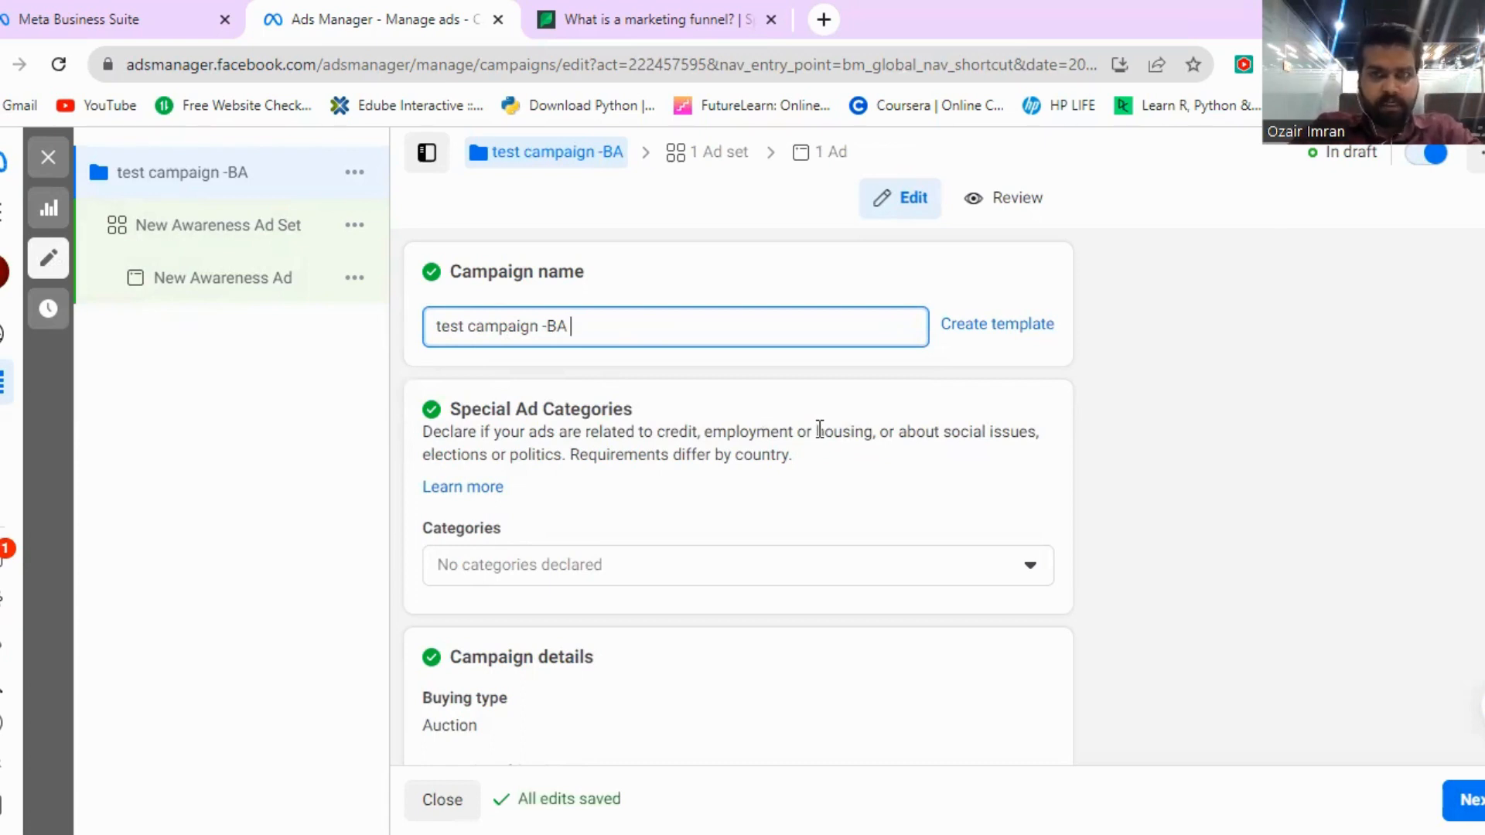
Step: Review the available special ad categories without declaring any for the campaign
{"action": "scroll", "coordinate": [640, 391], "scroll_direction": "down", "scroll_amount": 3}
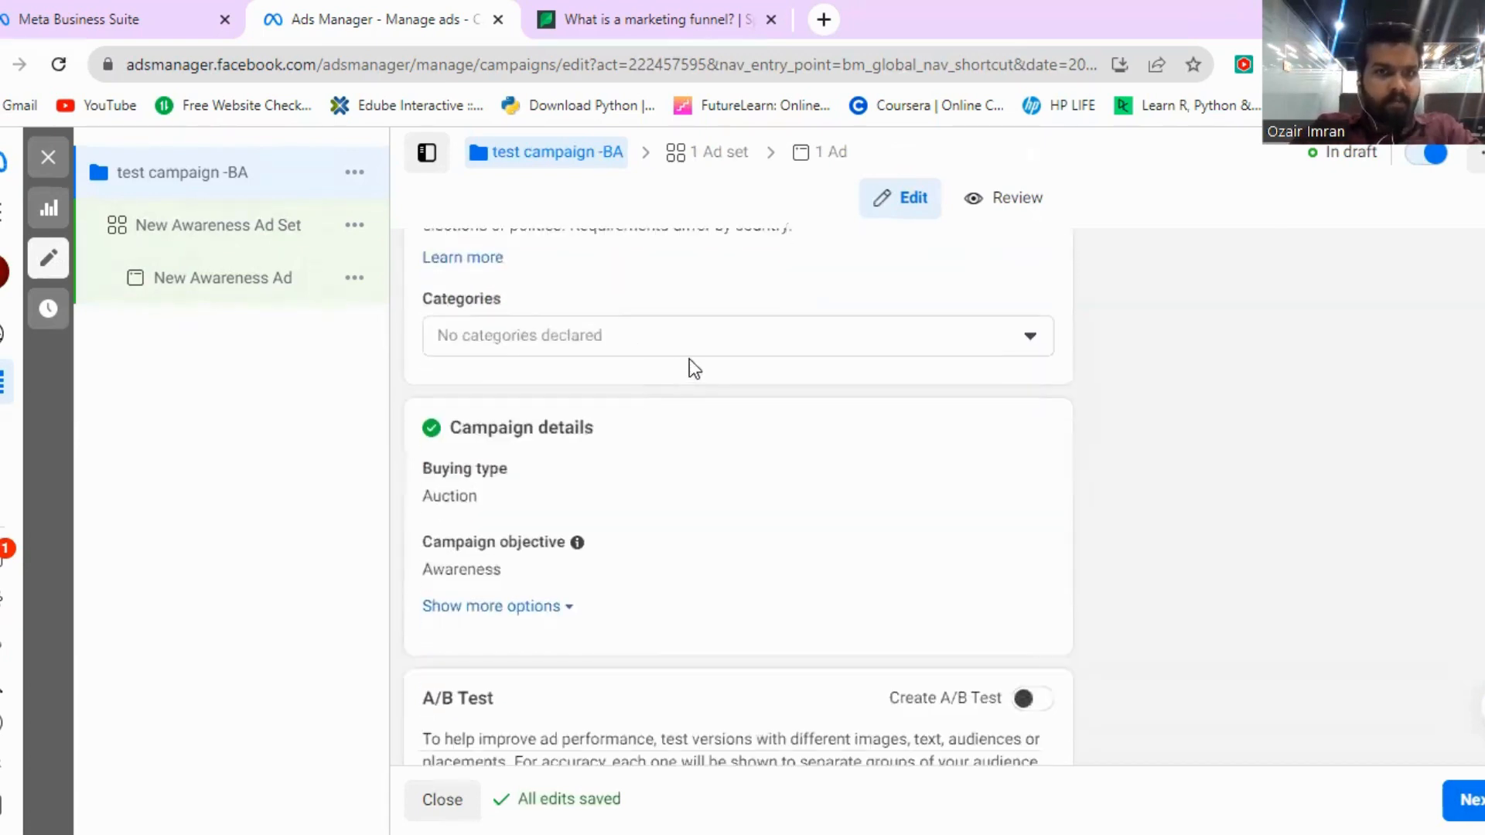
{"action": "scroll", "coordinate": [545, 385], "scroll_direction": "up", "scroll_amount": 2}
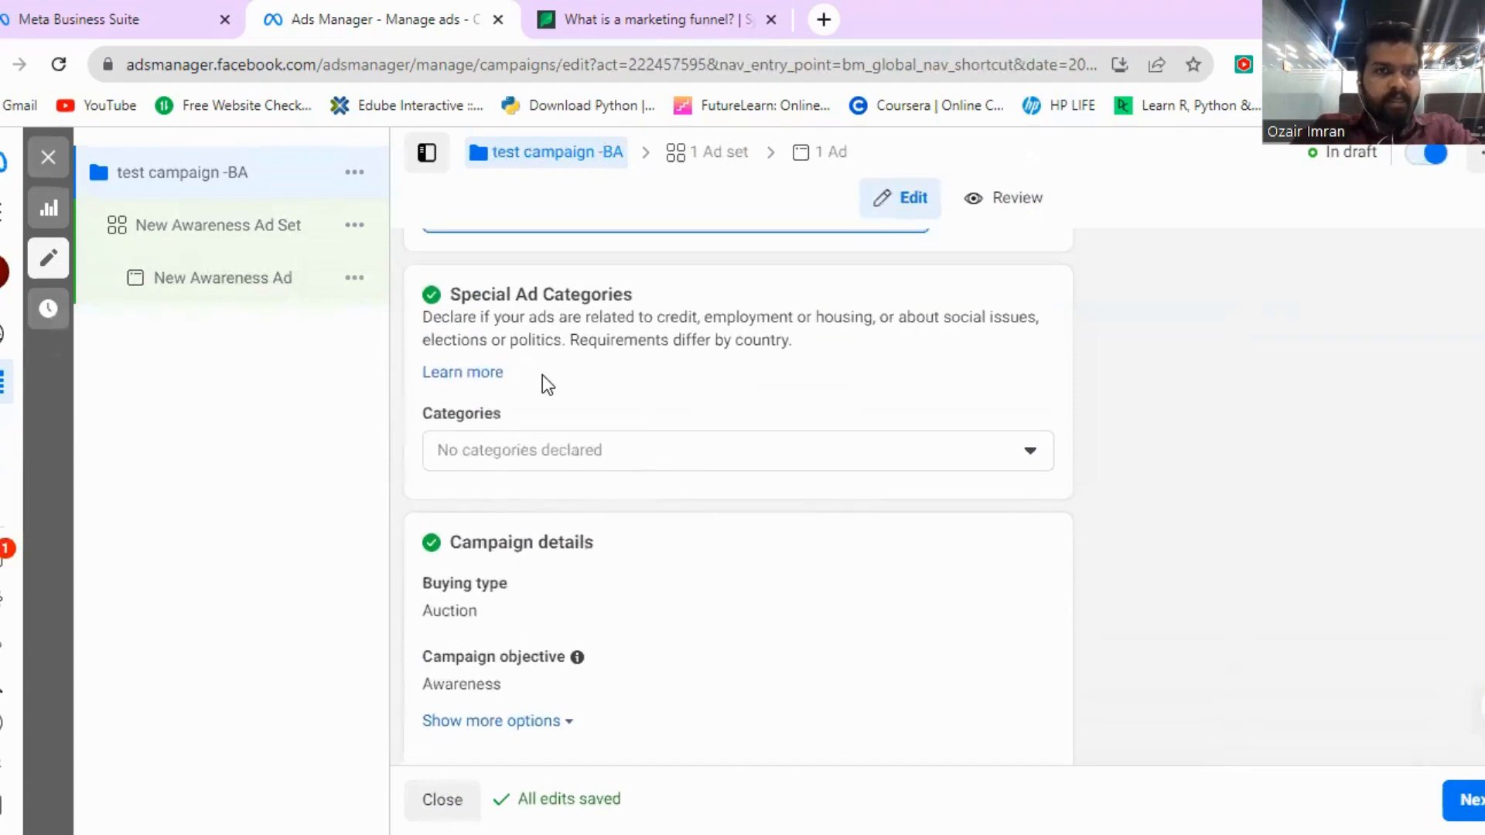
{"action": "left_click", "coordinate": [574, 449]}
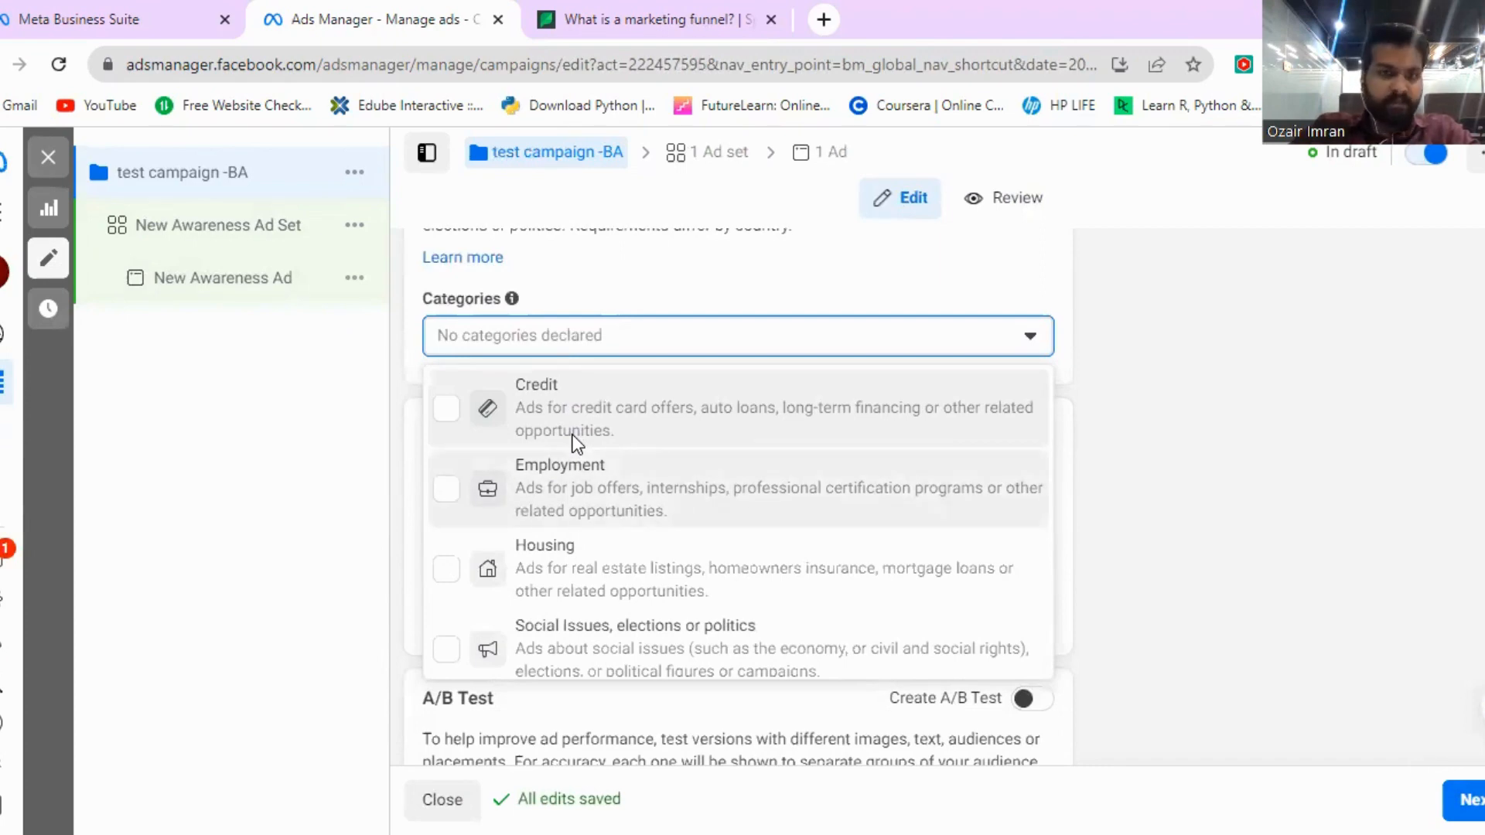
{"action": "scroll", "coordinate": [573, 436], "scroll_direction": "down", "scroll_amount": 1}
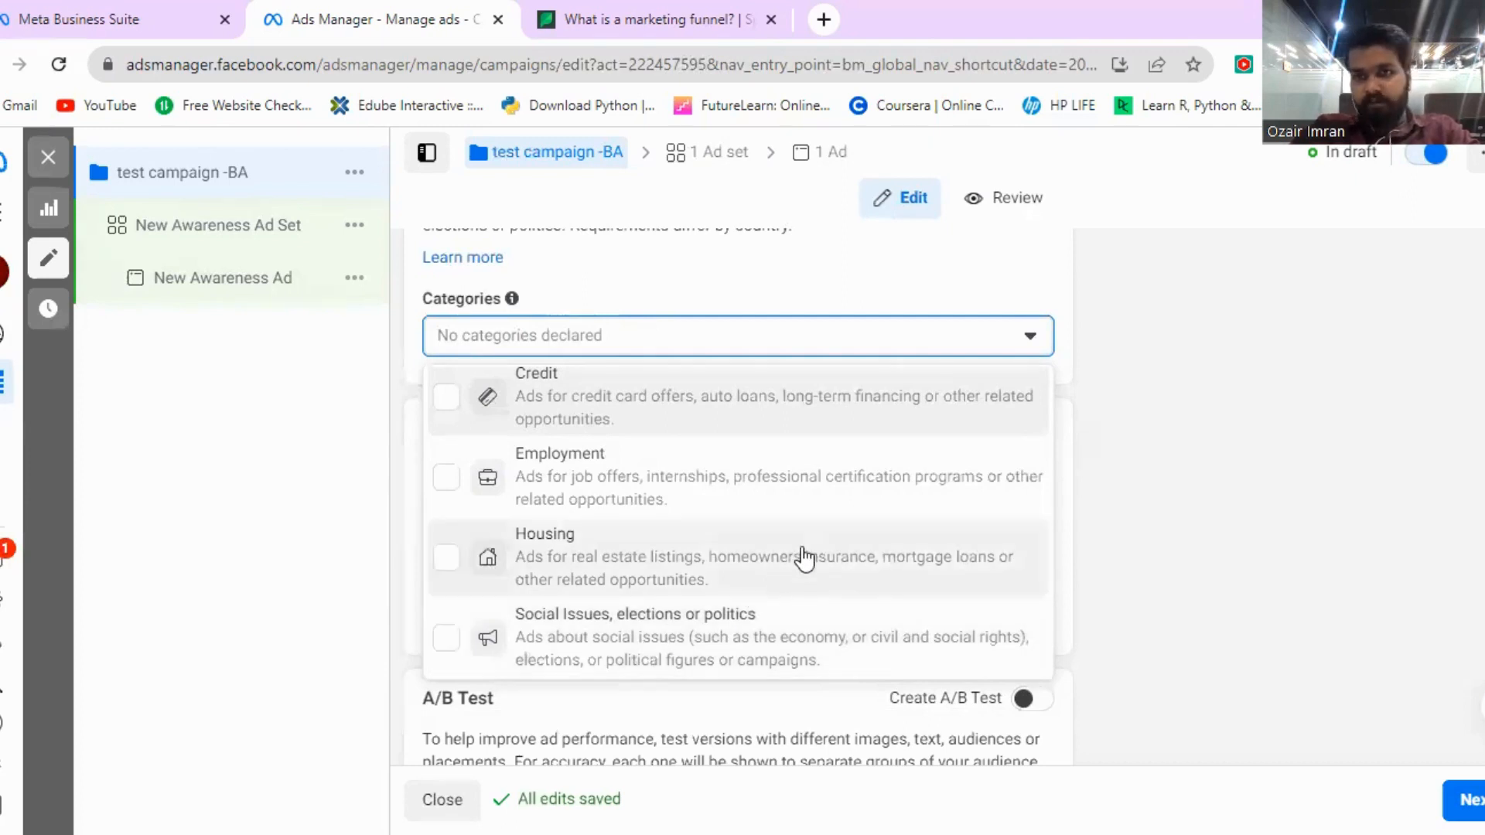
{"action": "left_click", "coordinate": [1123, 400]}
Step: Open the campaign's buying type for editing and check which options it offers, keeping Auction
{"action": "scroll", "coordinate": [794, 379], "scroll_direction": "down", "scroll_amount": 2}
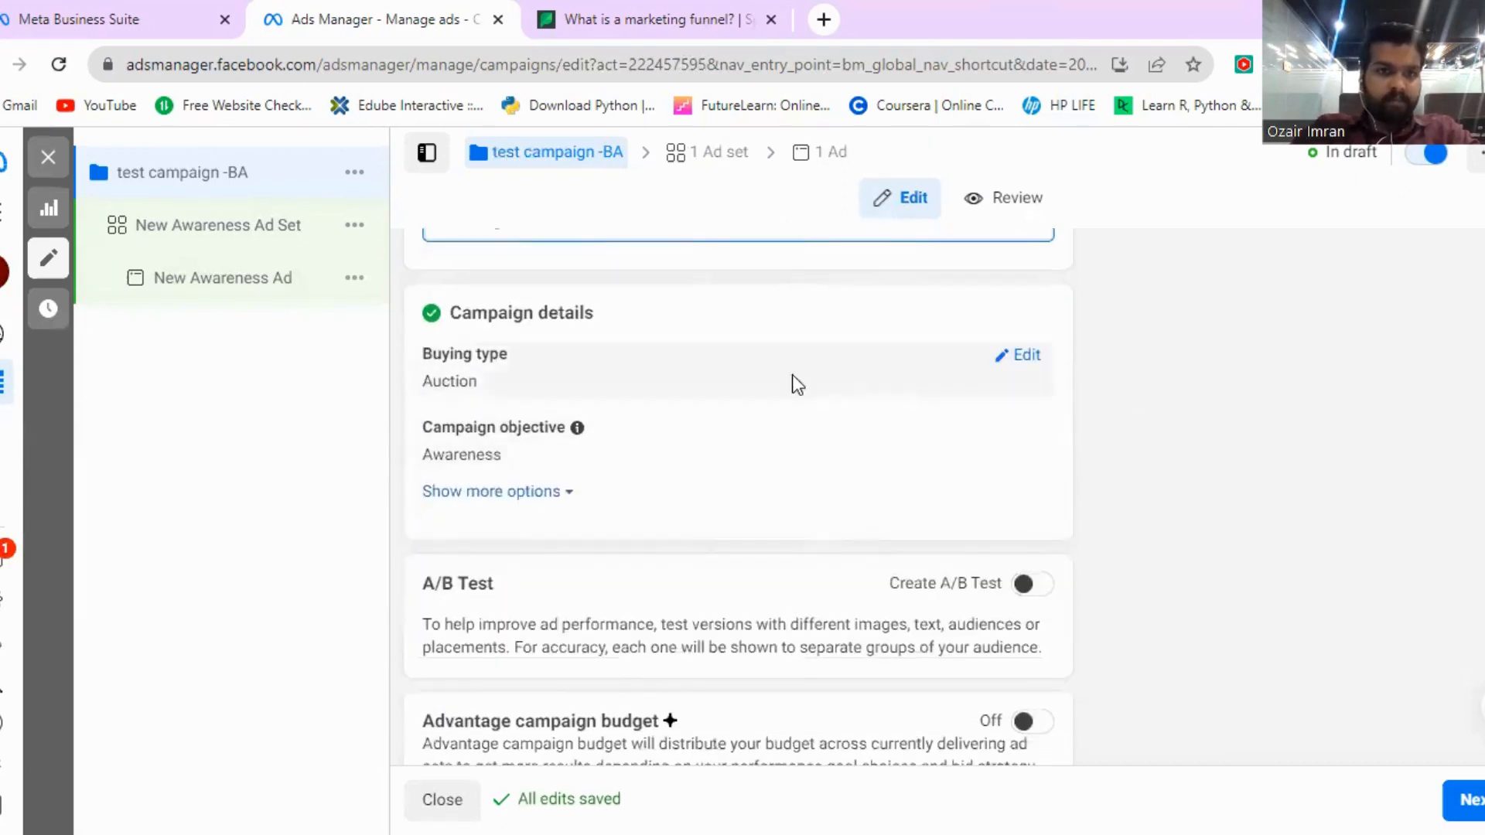
{"action": "left_click", "coordinate": [1026, 357]}
{"action": "left_click", "coordinate": [922, 393]}
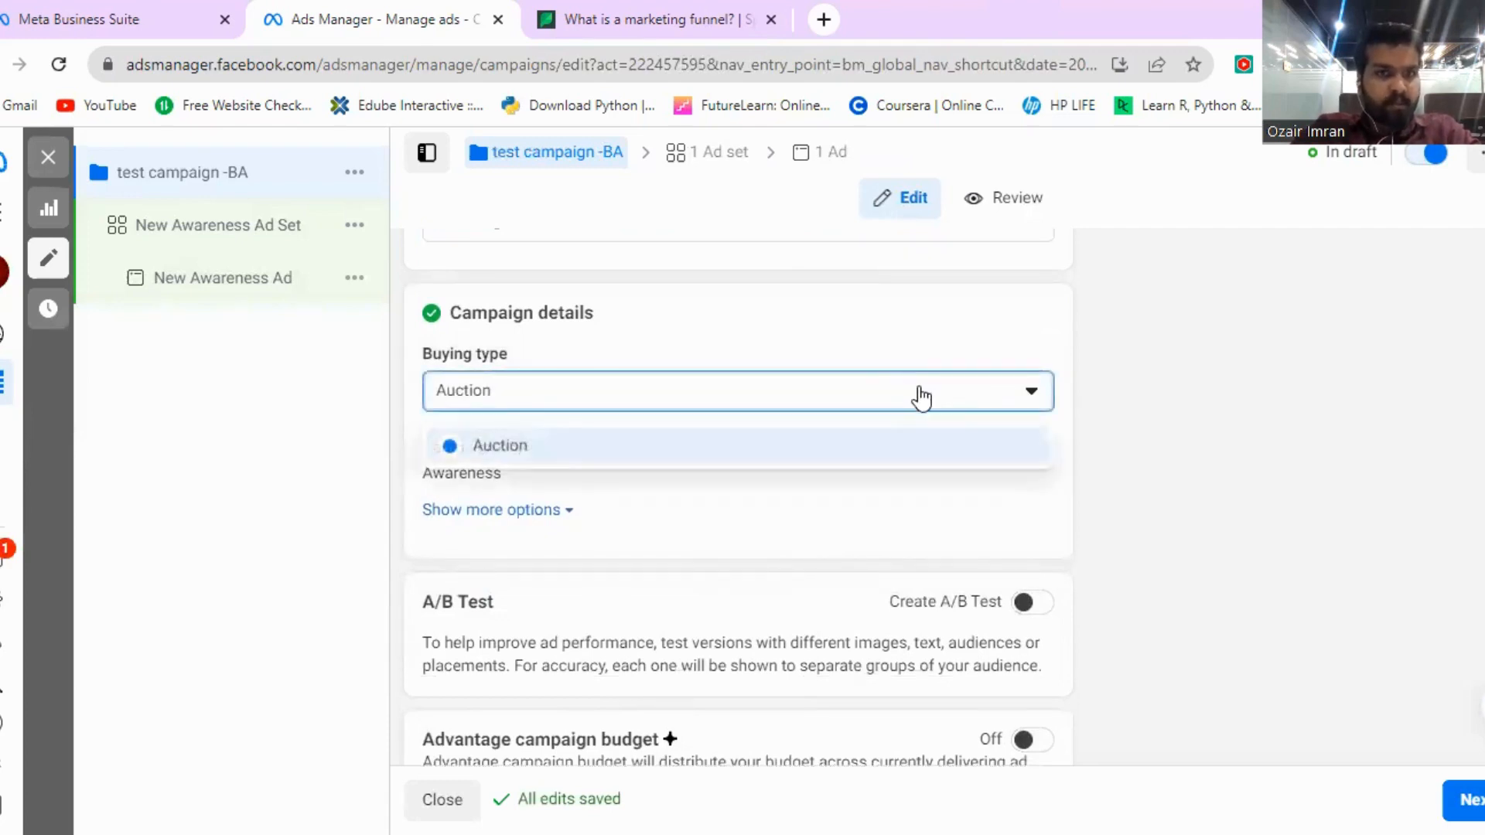
{"action": "left_click", "coordinate": [912, 330]}
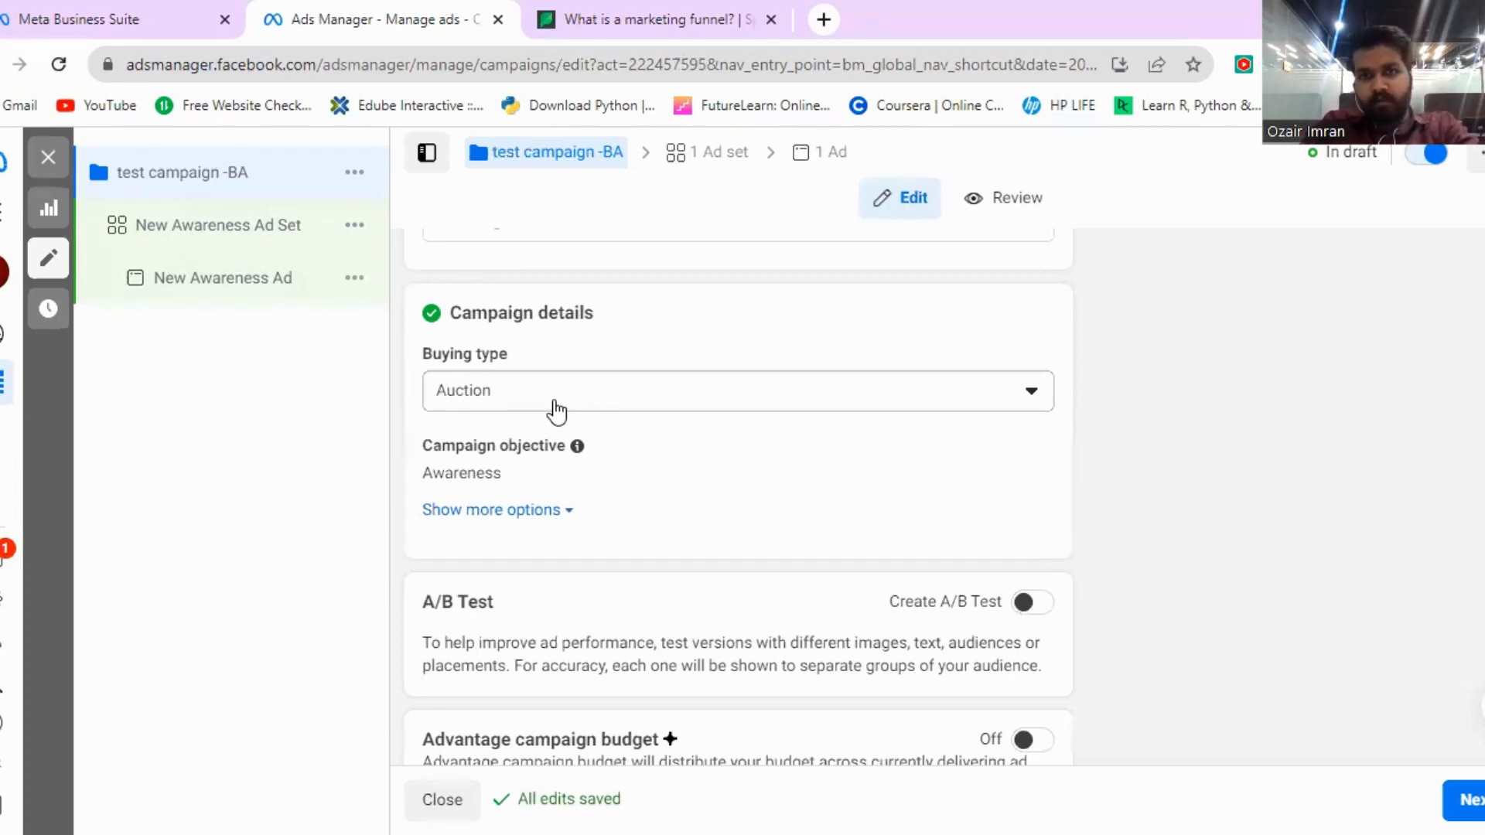
{"action": "left_click", "coordinate": [556, 411]}
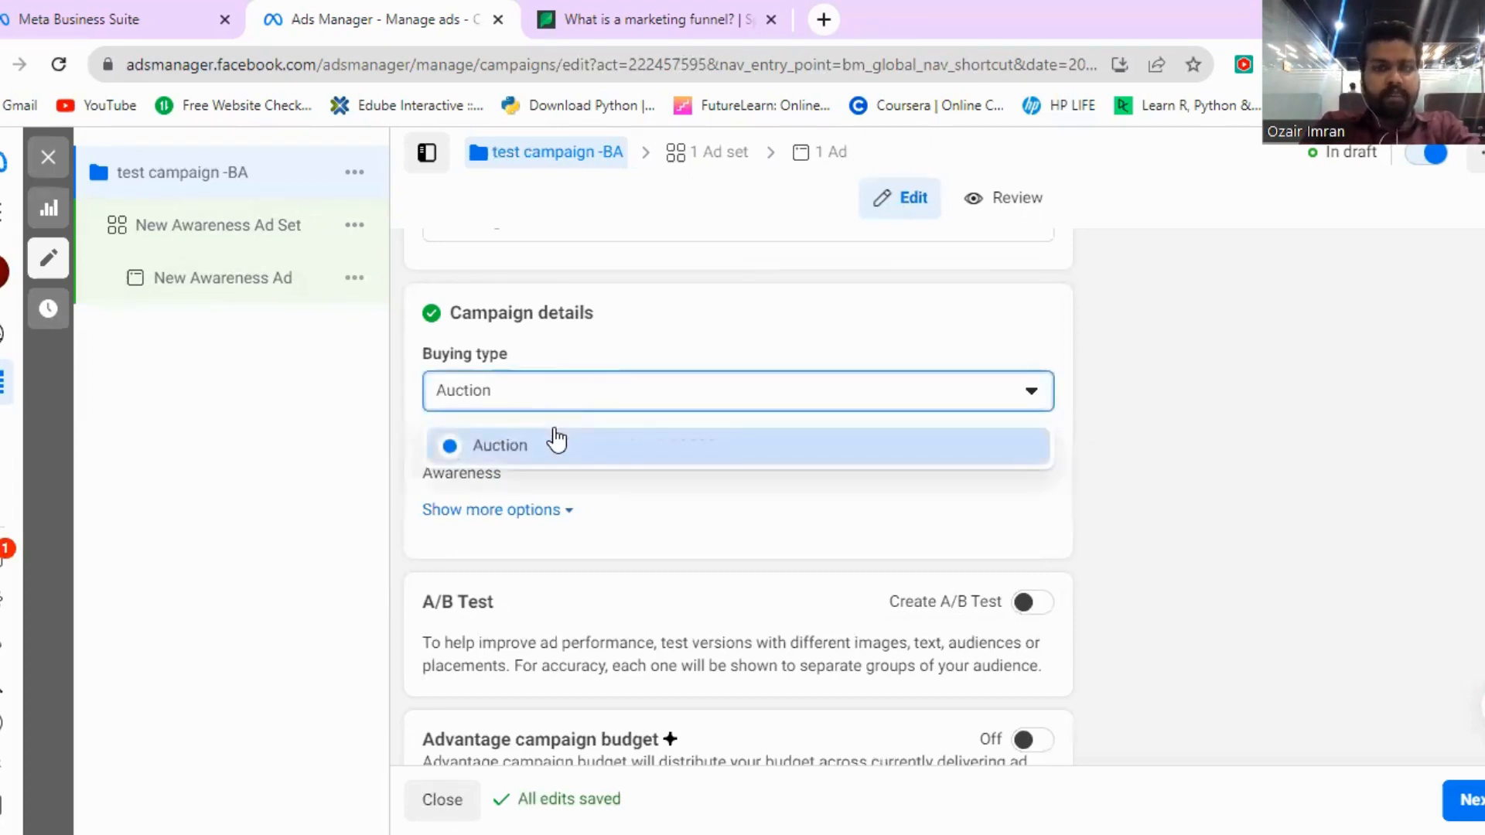
{"action": "left_click", "coordinate": [872, 338]}
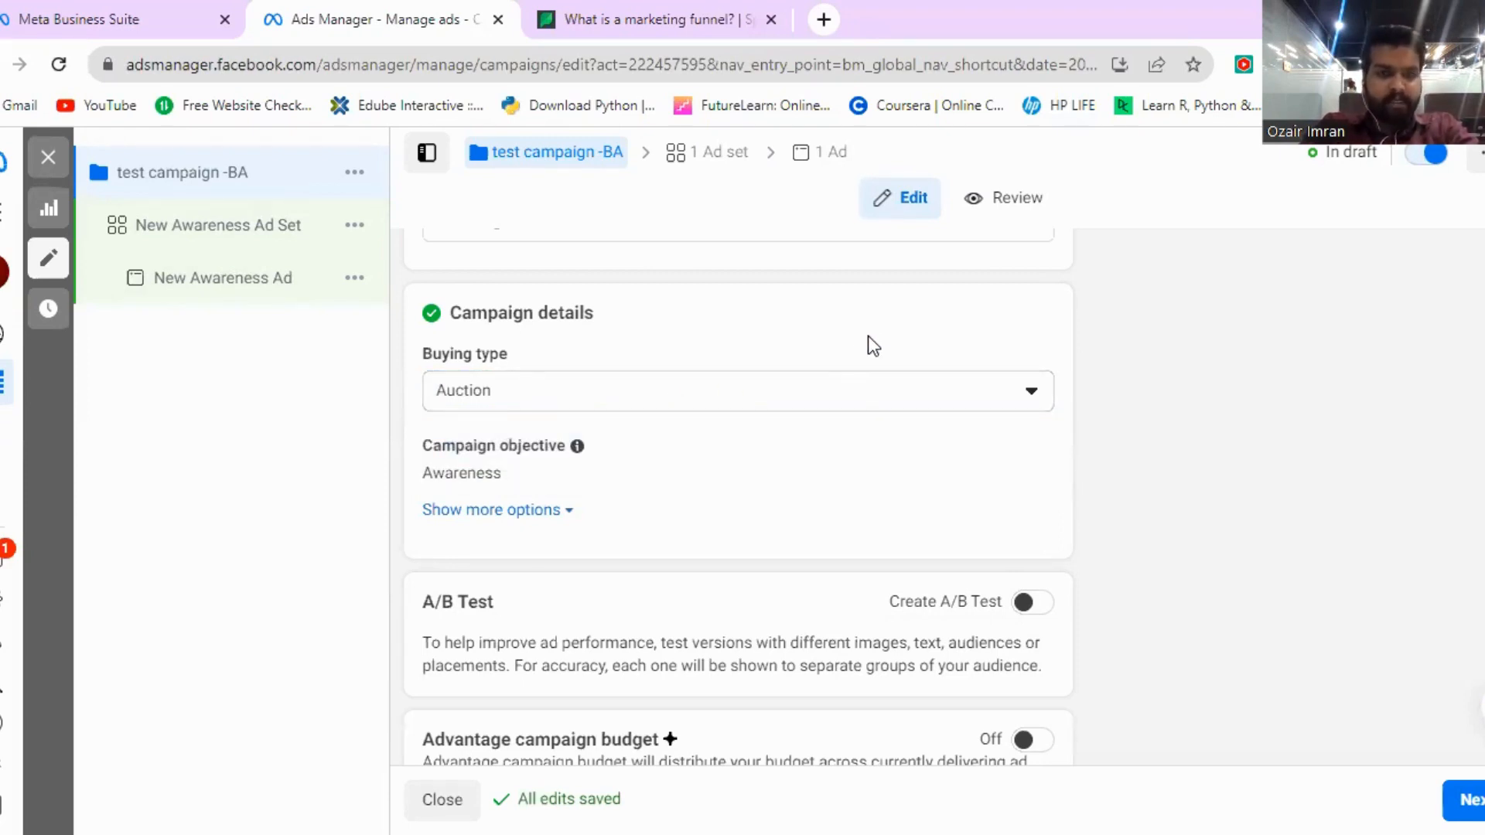
Step: Open the campaign objective for editing and review the available objectives, keeping Awareness
{"action": "scroll", "coordinate": [689, 411], "scroll_direction": "down", "scroll_amount": 1}
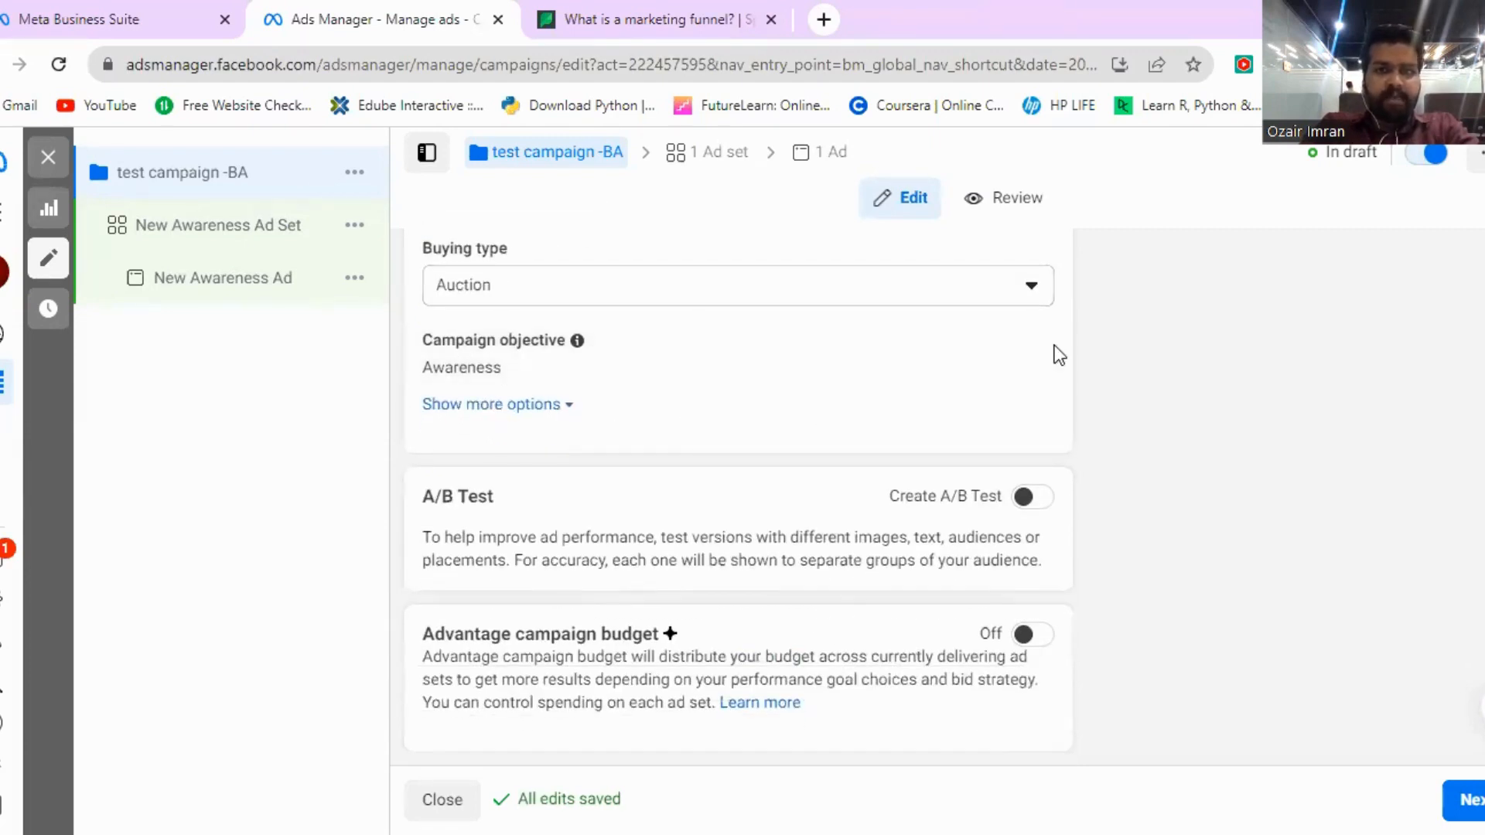
{"action": "left_click", "coordinate": [1011, 340]}
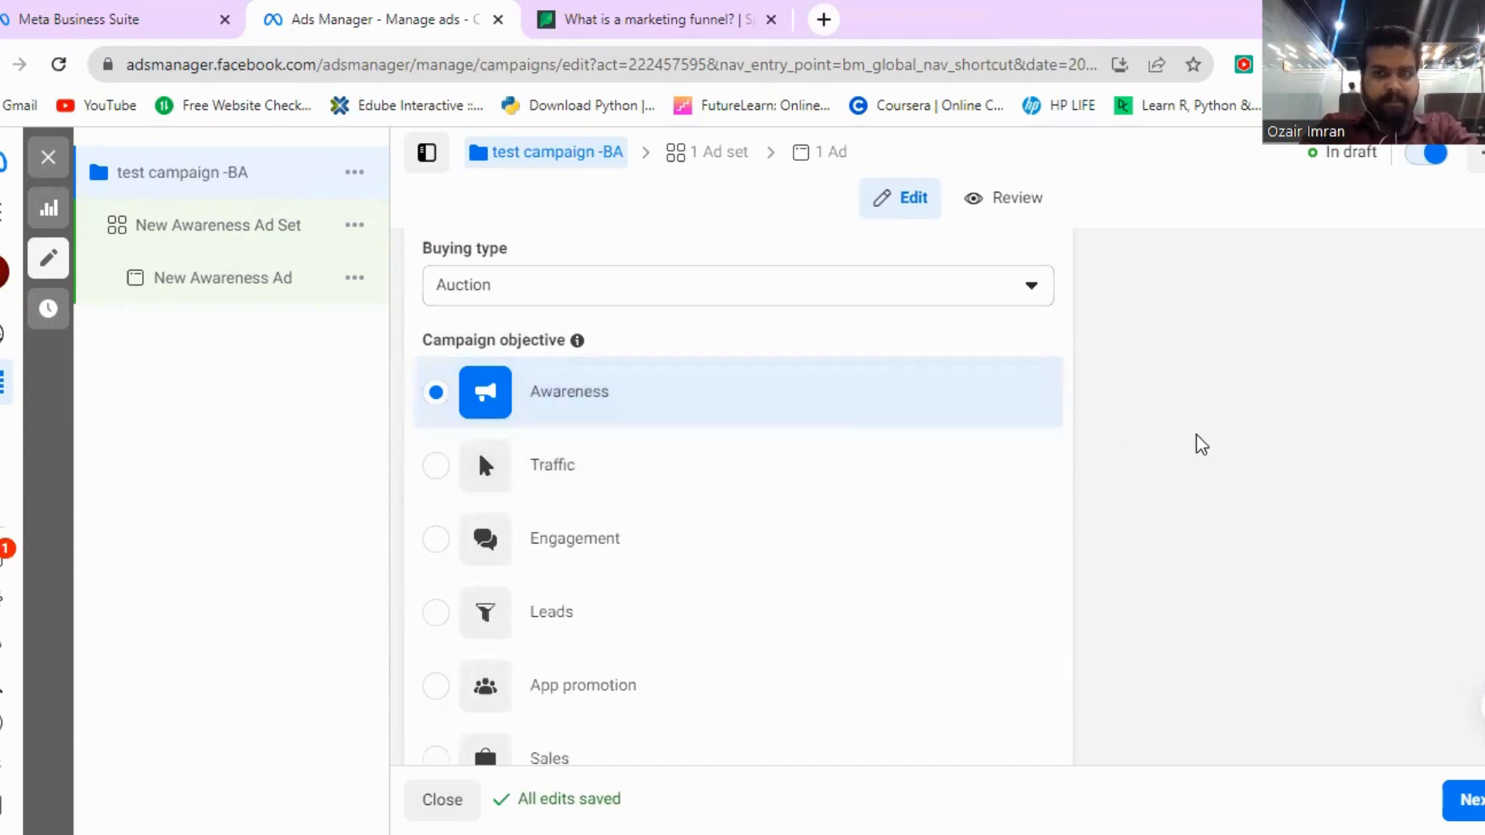
{"action": "scroll", "coordinate": [1201, 445], "scroll_direction": "down", "scroll_amount": 4}
Step: Try adding a campaign spending limit of 10001 in the additional campaign details, and remove the limit again
{"action": "left_click", "coordinate": [492, 498]}
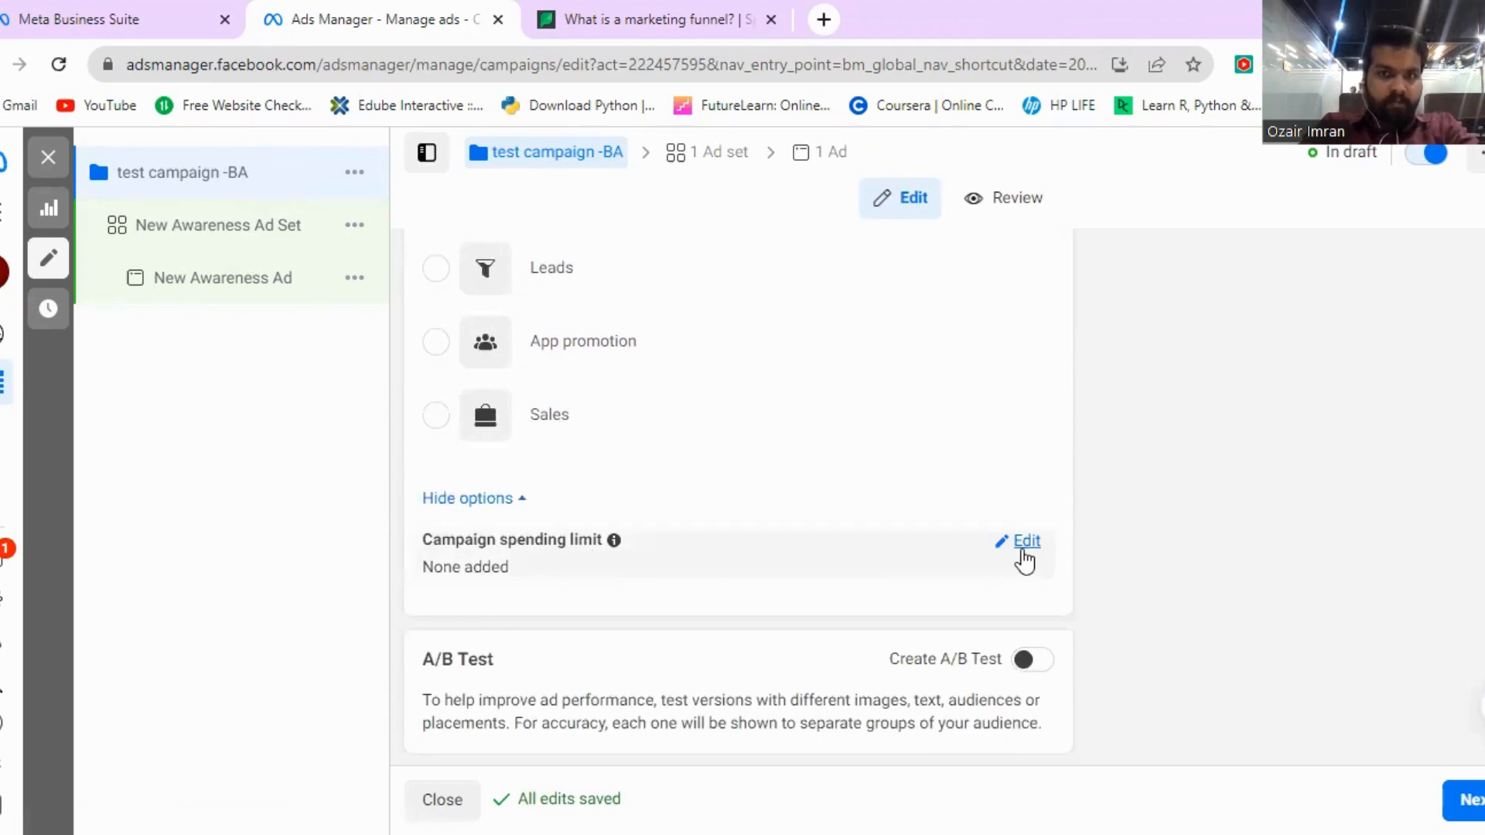
{"action": "left_click", "coordinate": [1023, 546]}
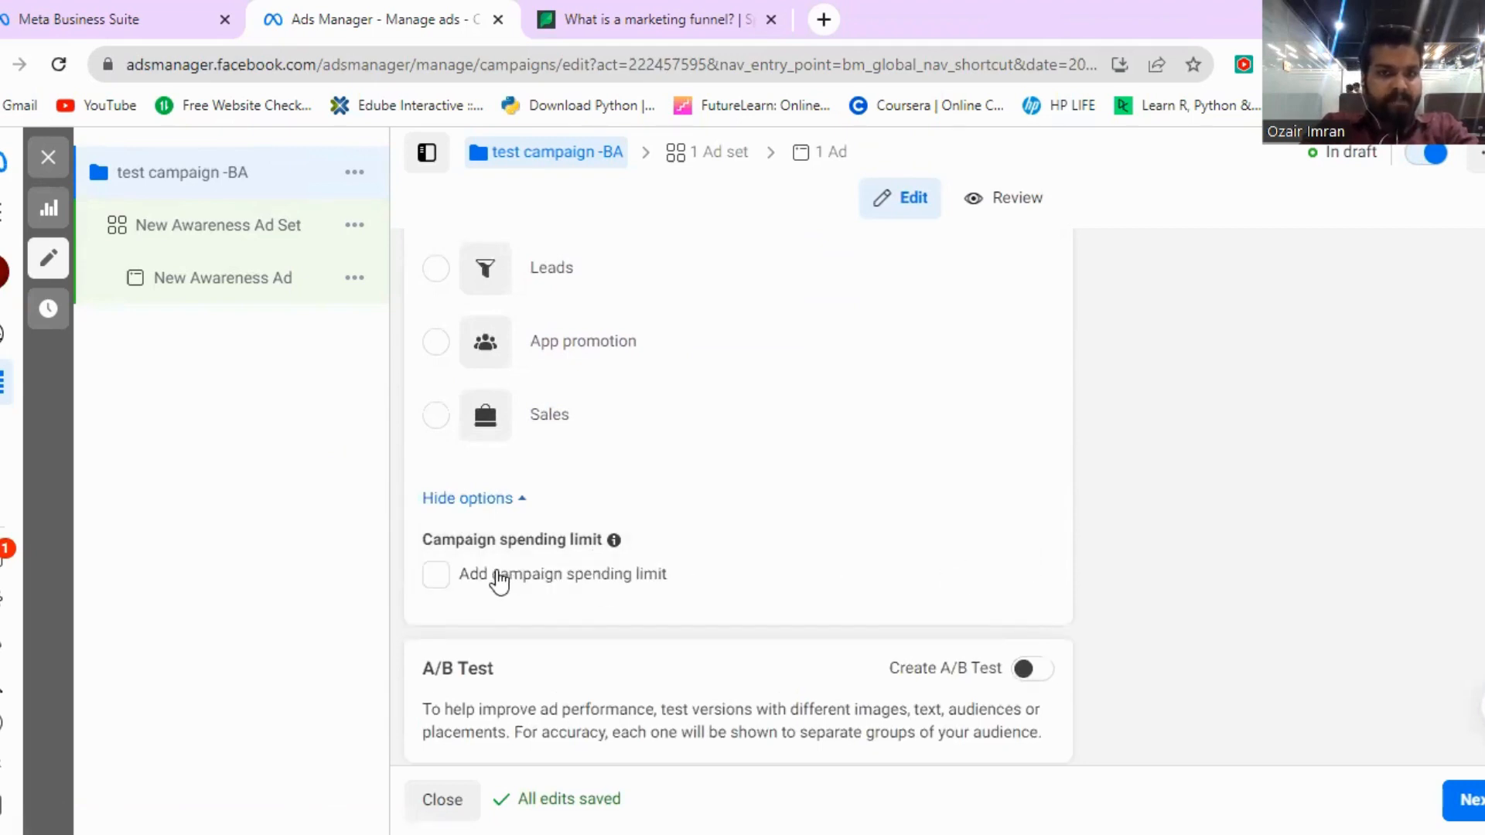
{"action": "left_click", "coordinate": [435, 579]}
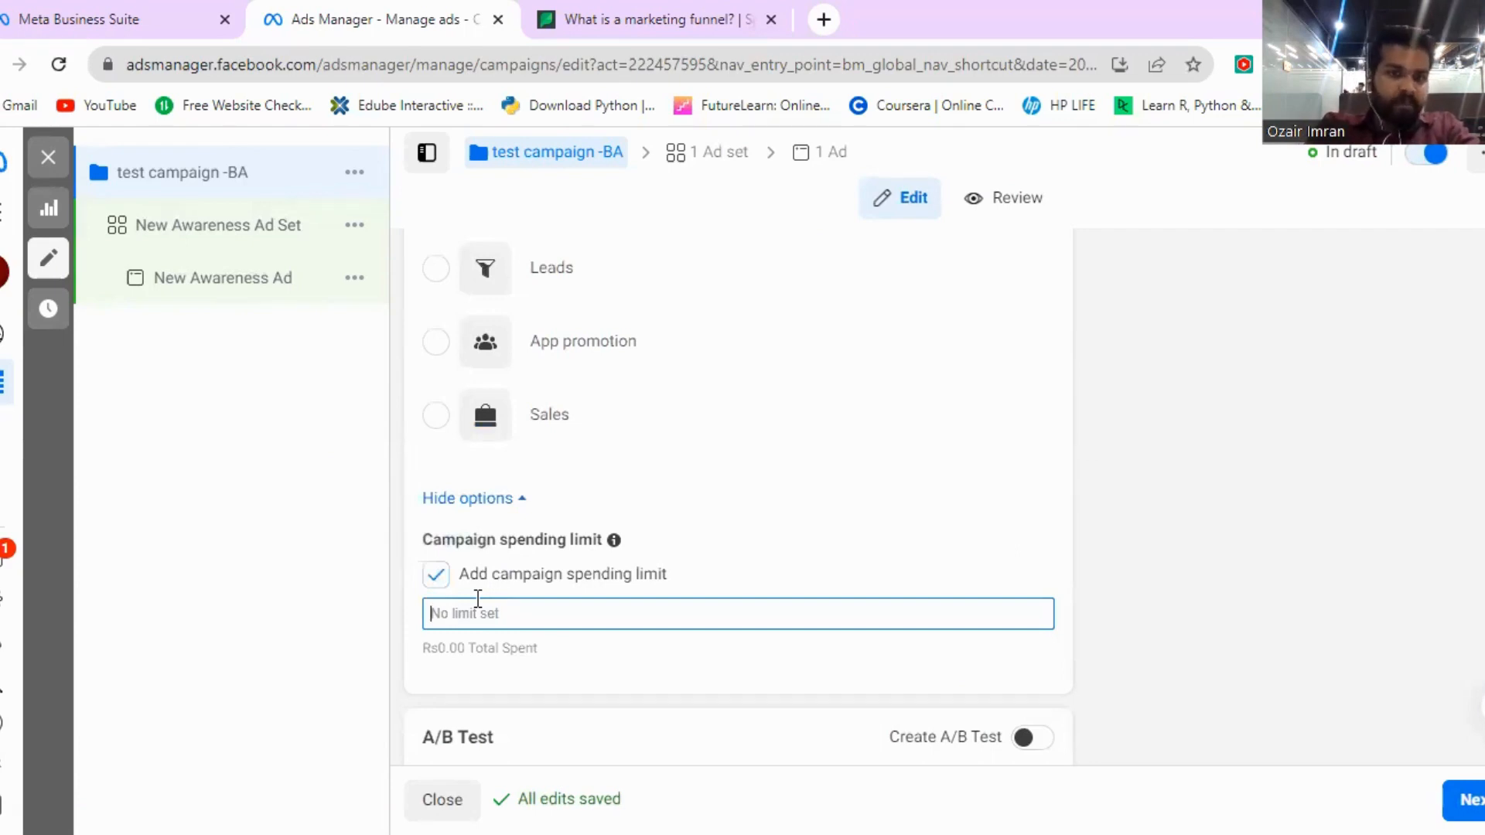
{"action": "type", "text": "10001"}
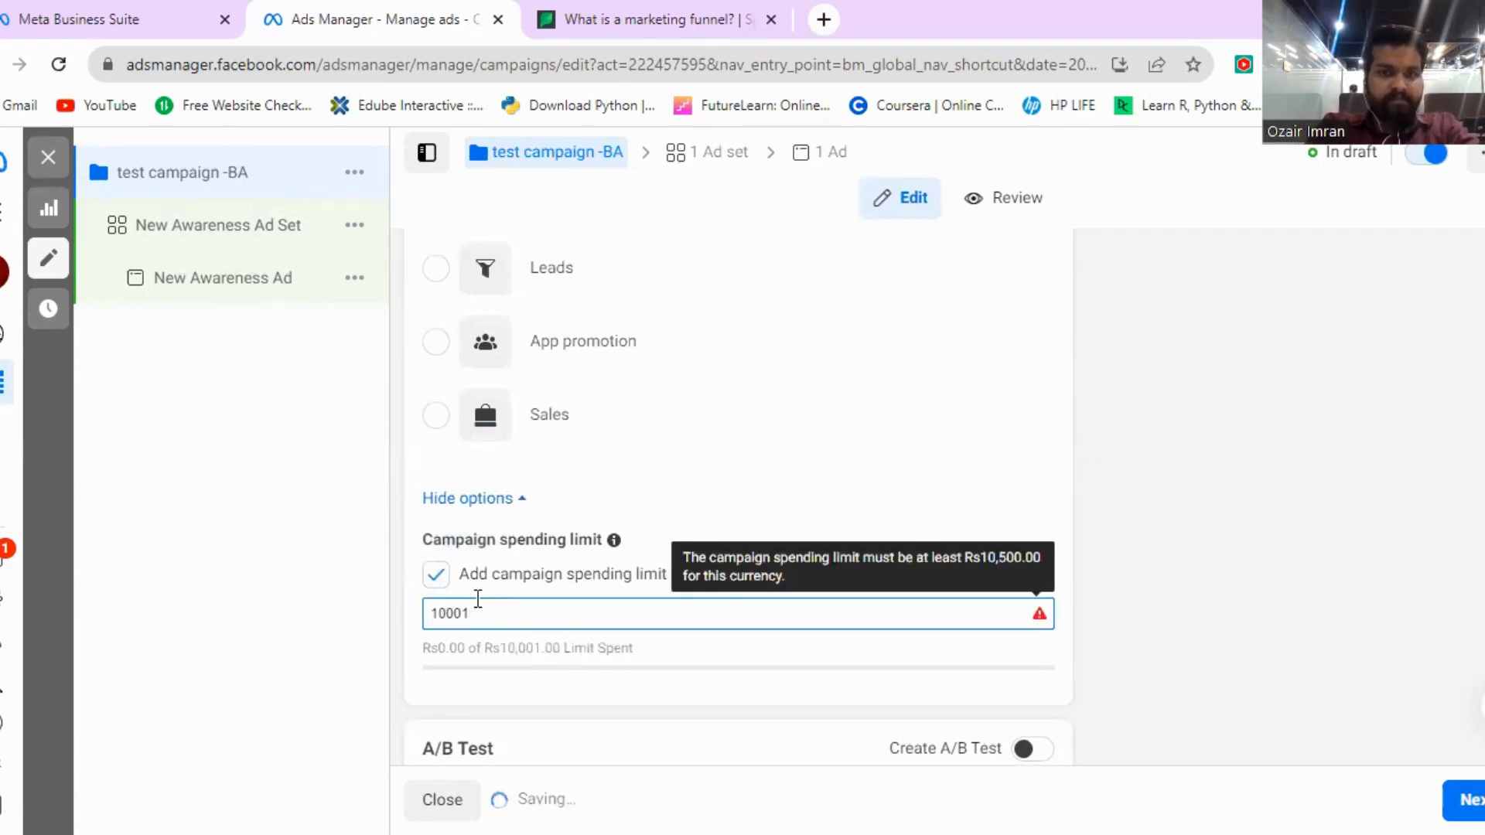
{"action": "key", "text": "BackSpace"}
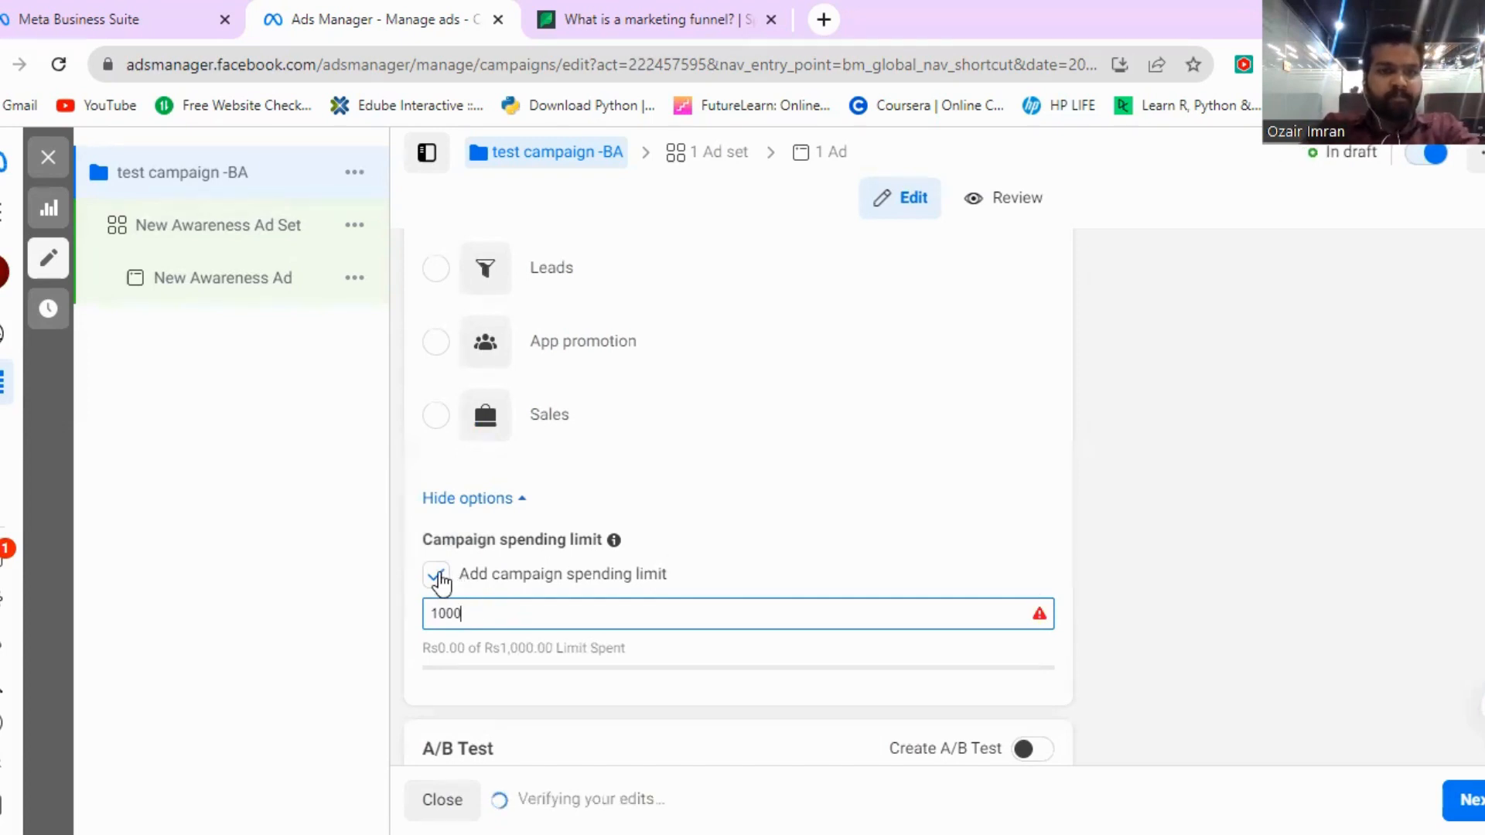
{"action": "left_click", "coordinate": [438, 579]}
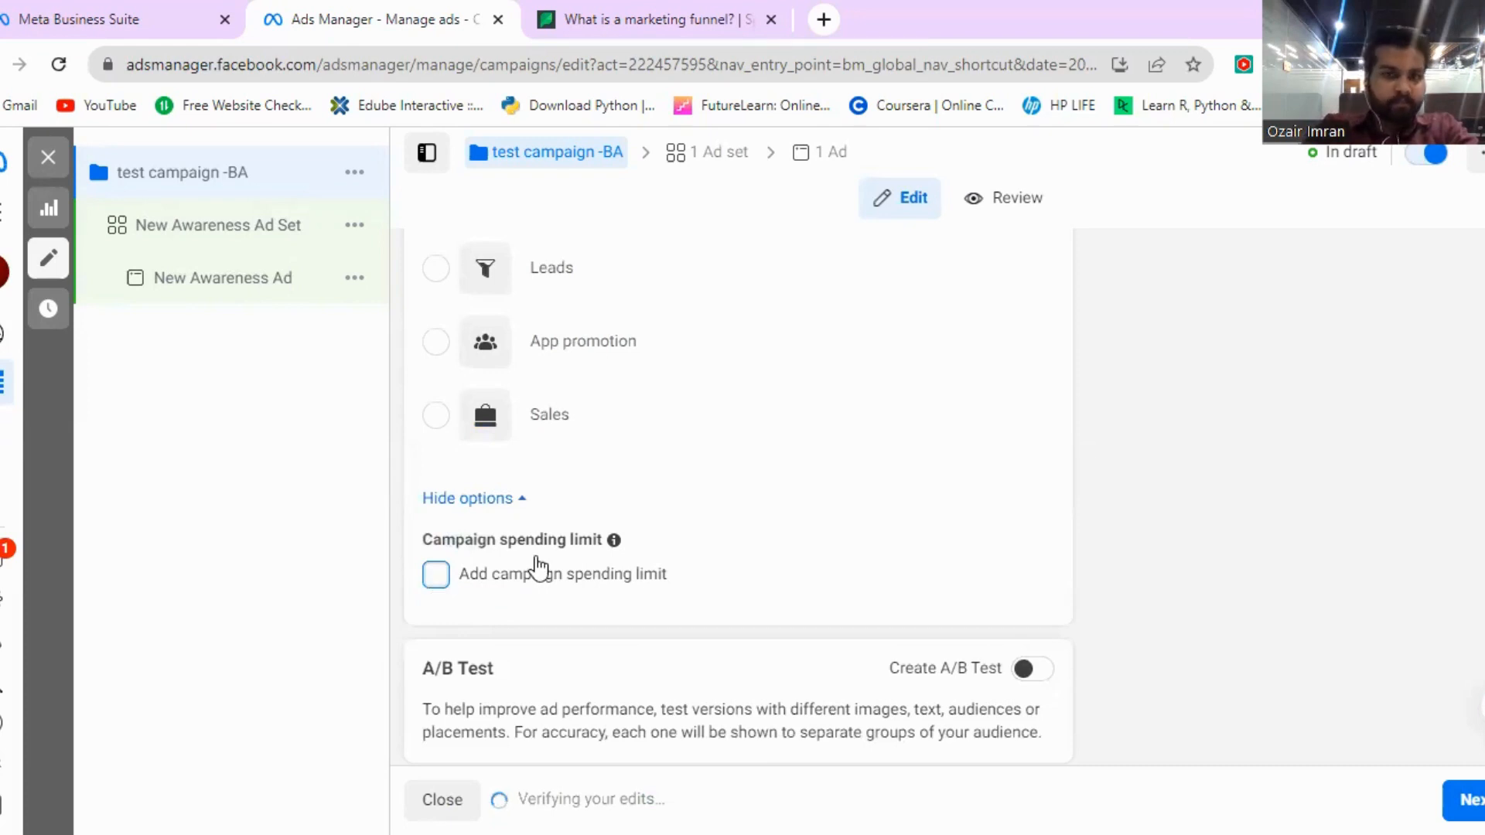
Step: Turn on Advantage campaign budget for the campaign, leaving the A/B test off
{"action": "scroll", "coordinate": [1028, 587], "scroll_direction": "down", "scroll_amount": 2}
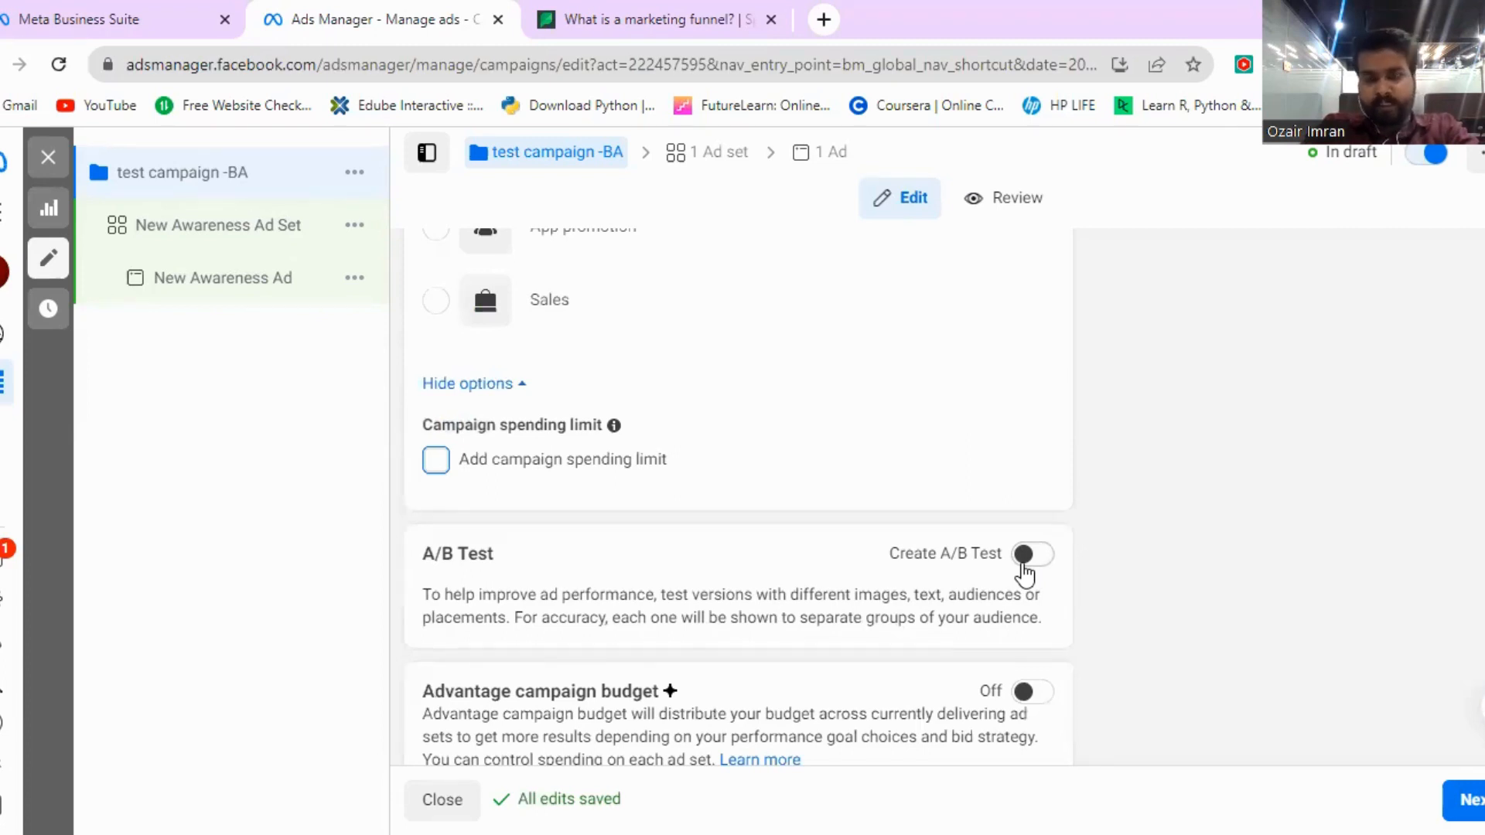
{"action": "scroll", "coordinate": [1025, 572], "scroll_direction": "down", "scroll_amount": 1}
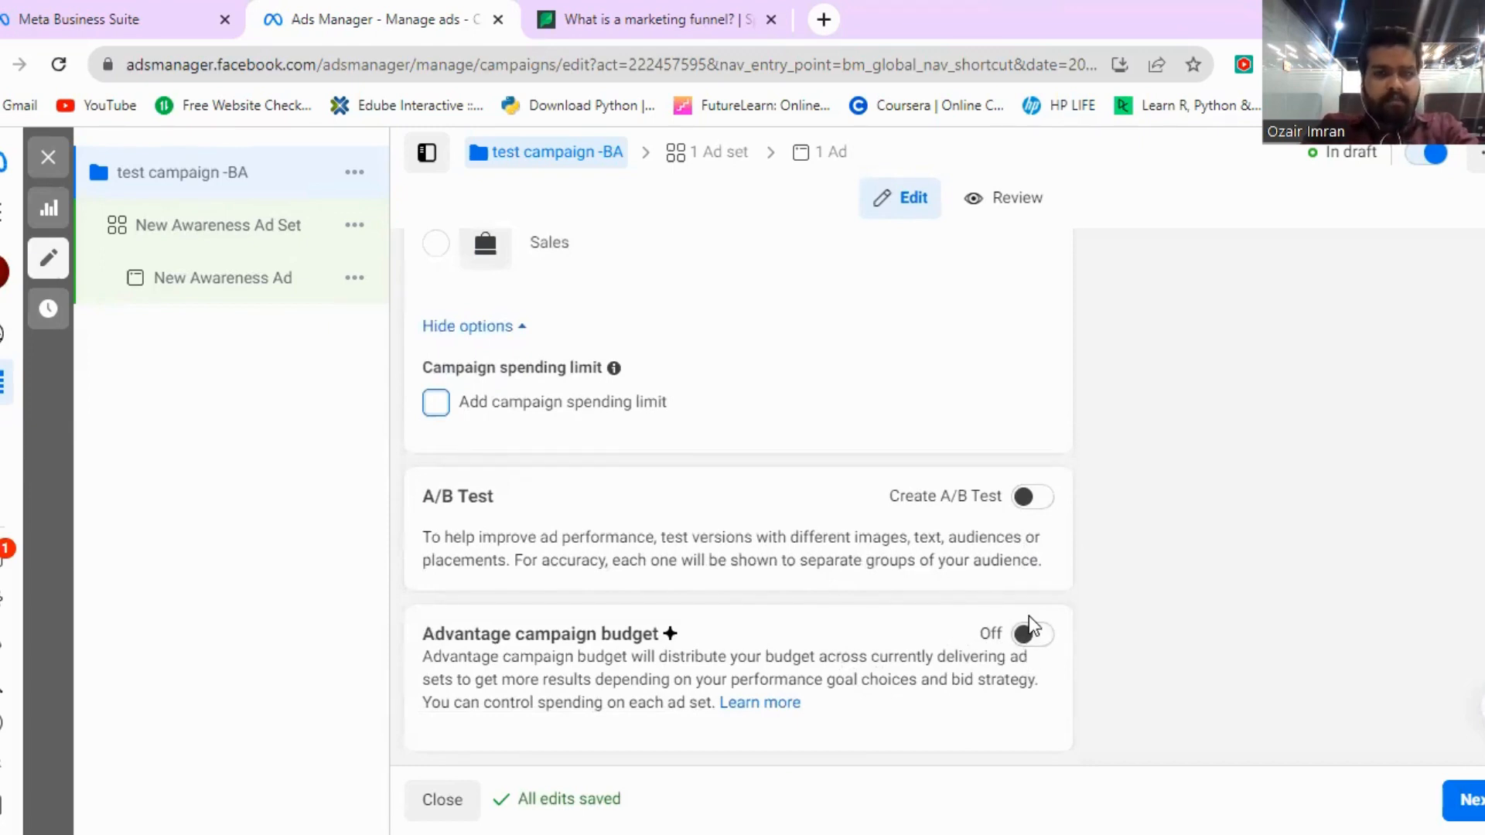
{"action": "left_click", "coordinate": [1031, 640]}
{"action": "left_click", "coordinate": [755, 642]}
{"action": "scroll", "coordinate": [749, 629], "scroll_direction": "down", "scroll_amount": 3}
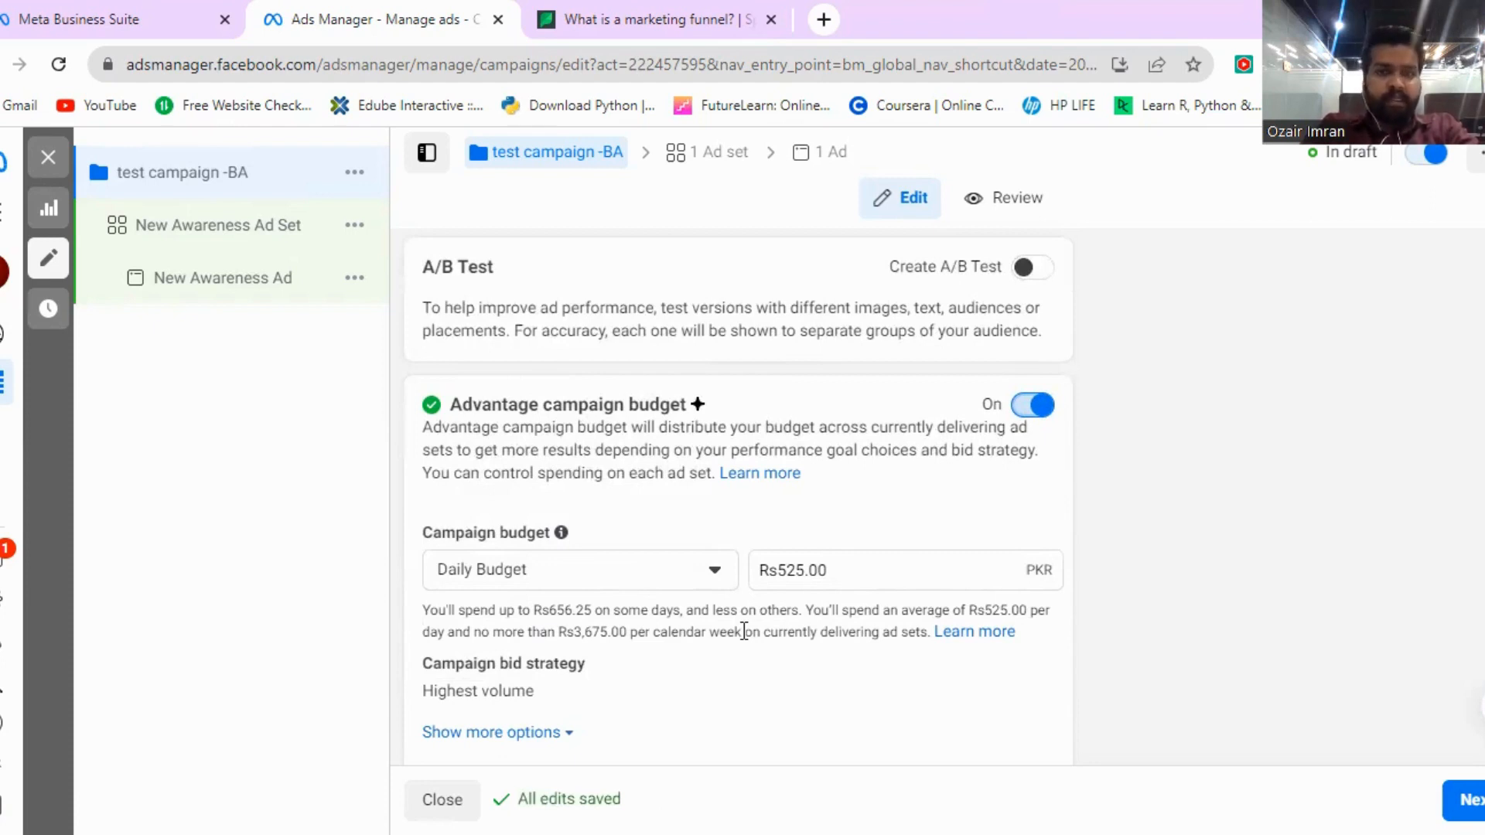
Step: Check the campaign budget types and set the daily budget to Rs10,000
{"action": "left_click", "coordinate": [663, 572]}
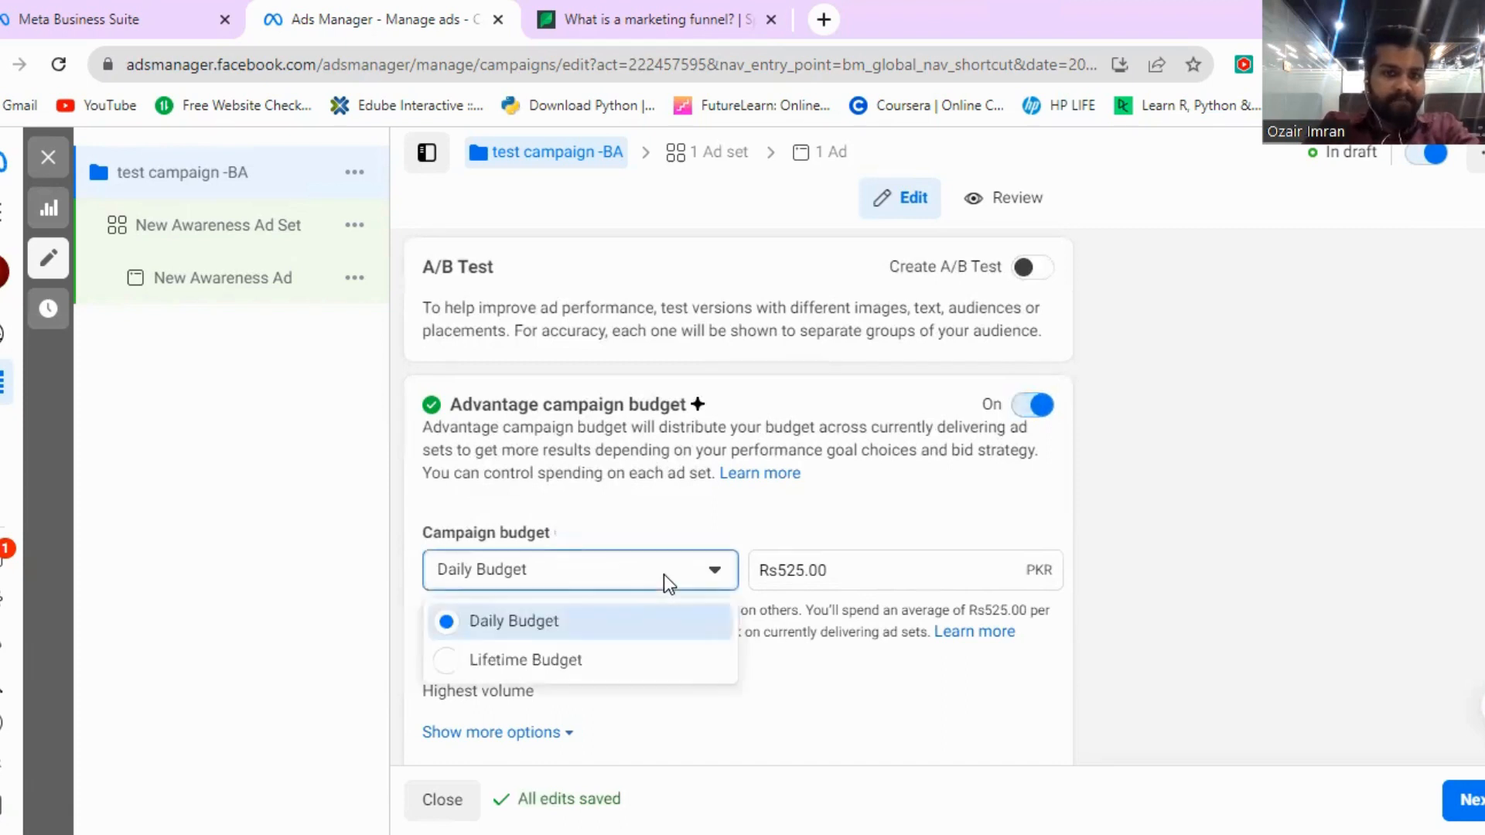
{"action": "left_click_drag", "start_coordinate": [849, 570], "coordinate": [714, 578]}
{"action": "type", "text": "100000"}
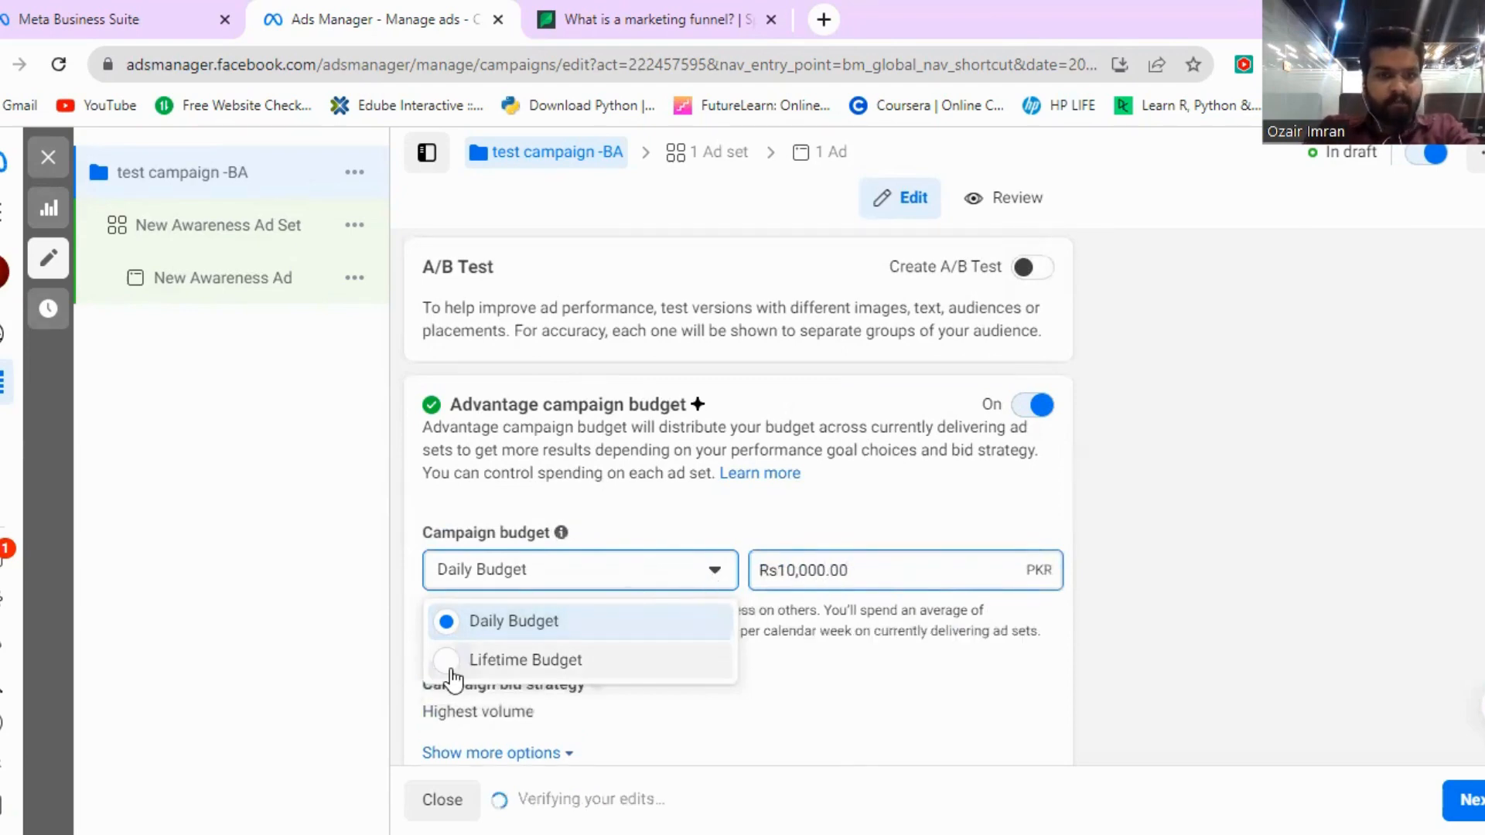
Step: Try a lifetime campaign budget of Rs10,000, and switch back to a daily budget of Rs10,000
{"action": "left_click", "coordinate": [472, 659]}
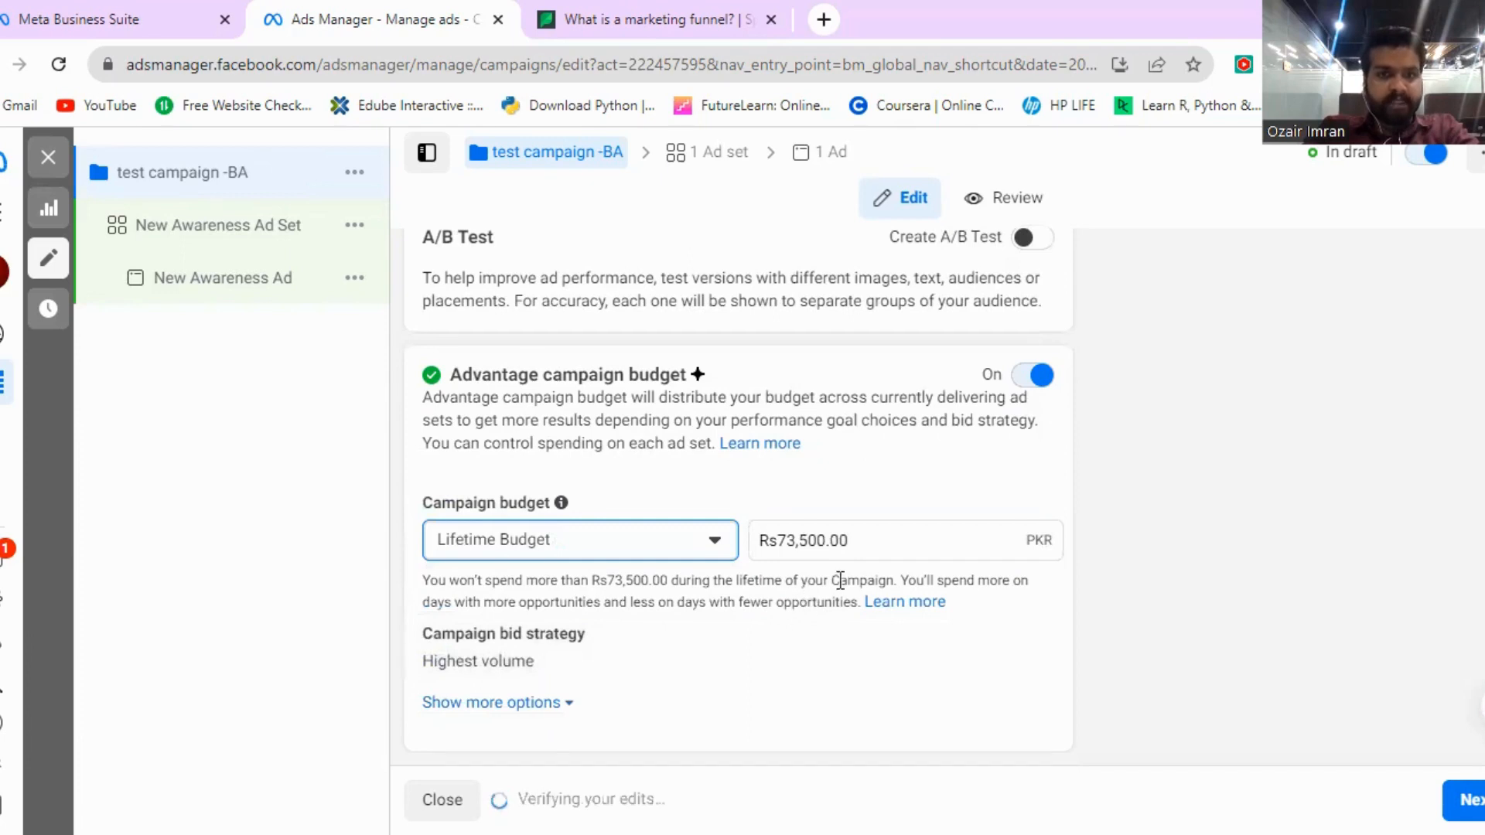
{"action": "left_click", "coordinate": [878, 540]}
{"action": "type", "text": "10000"}
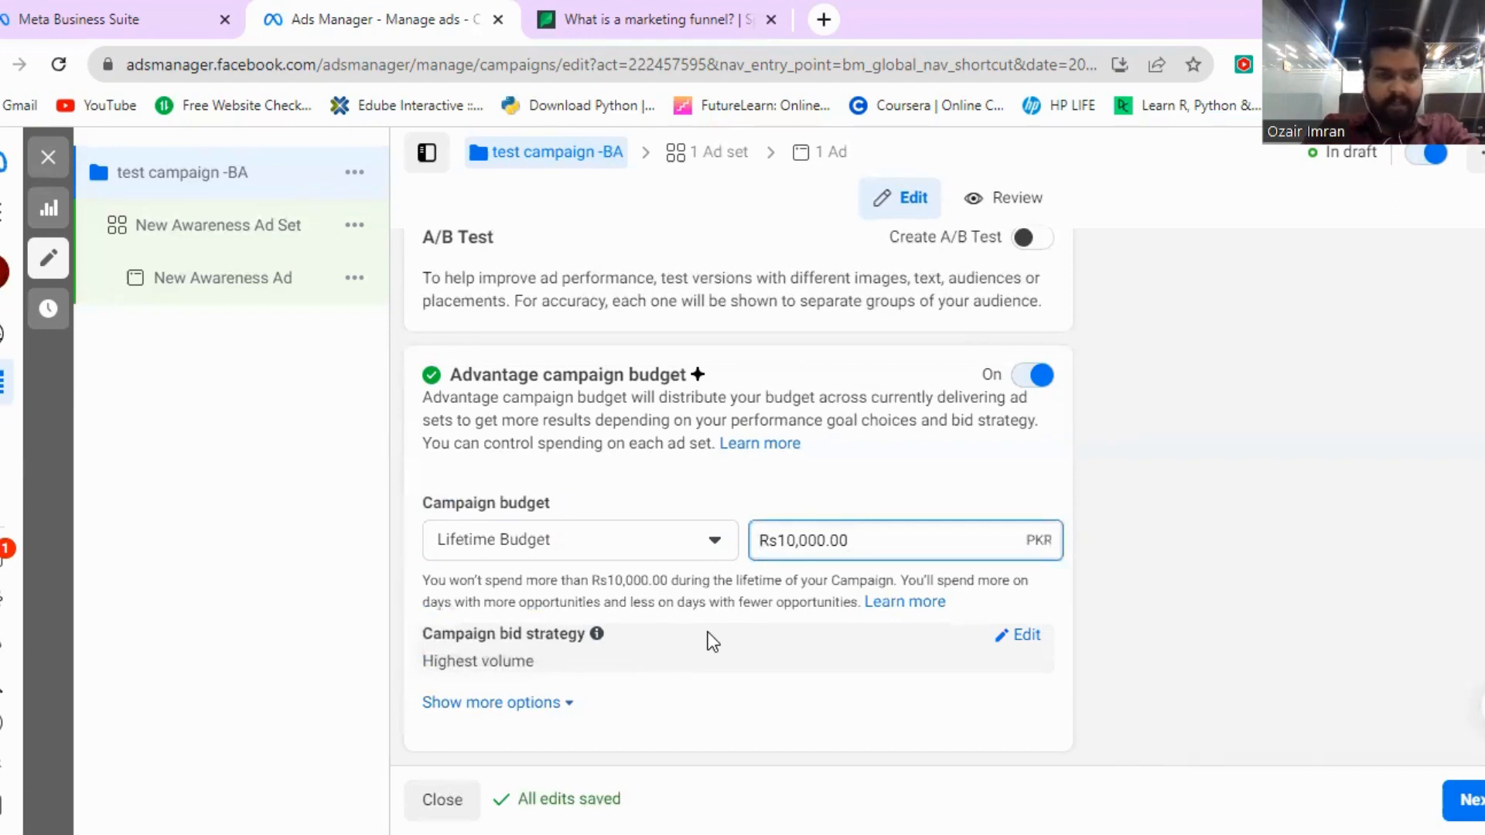
{"action": "left_click", "coordinate": [623, 549]}
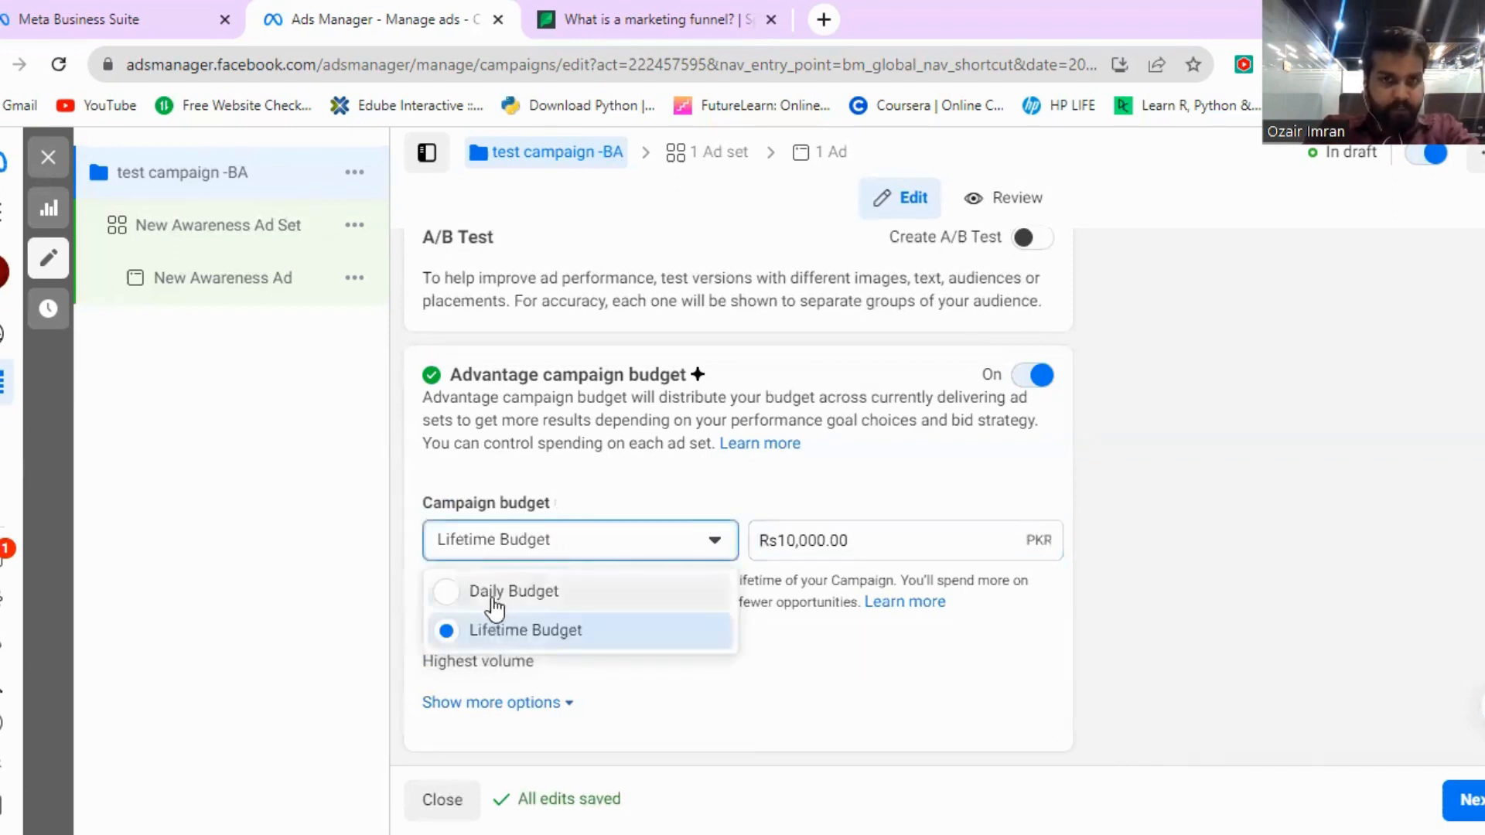
{"action": "left_click", "coordinate": [494, 597]}
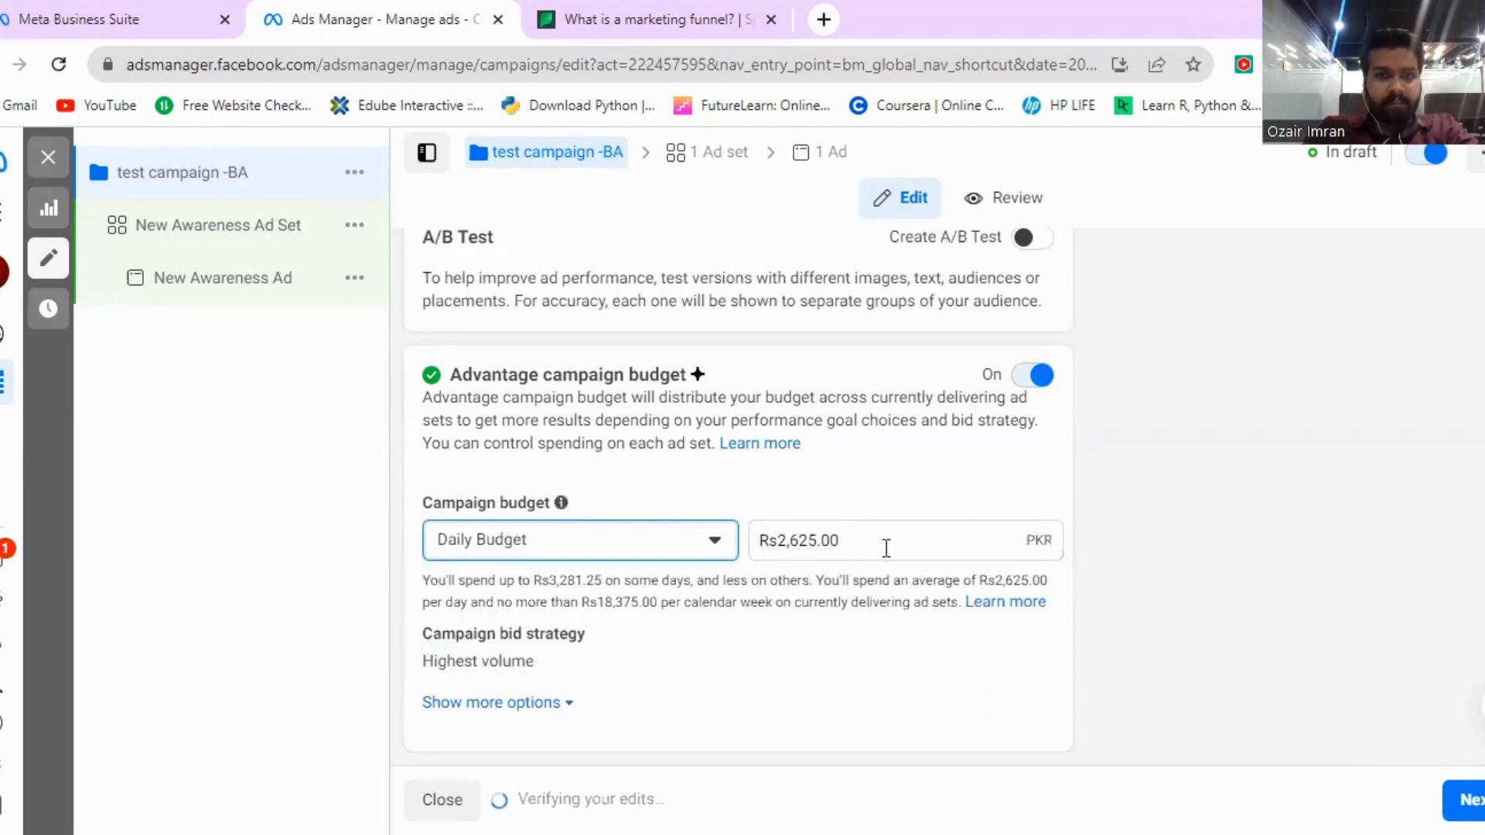
{"action": "type", "text": "100000"}
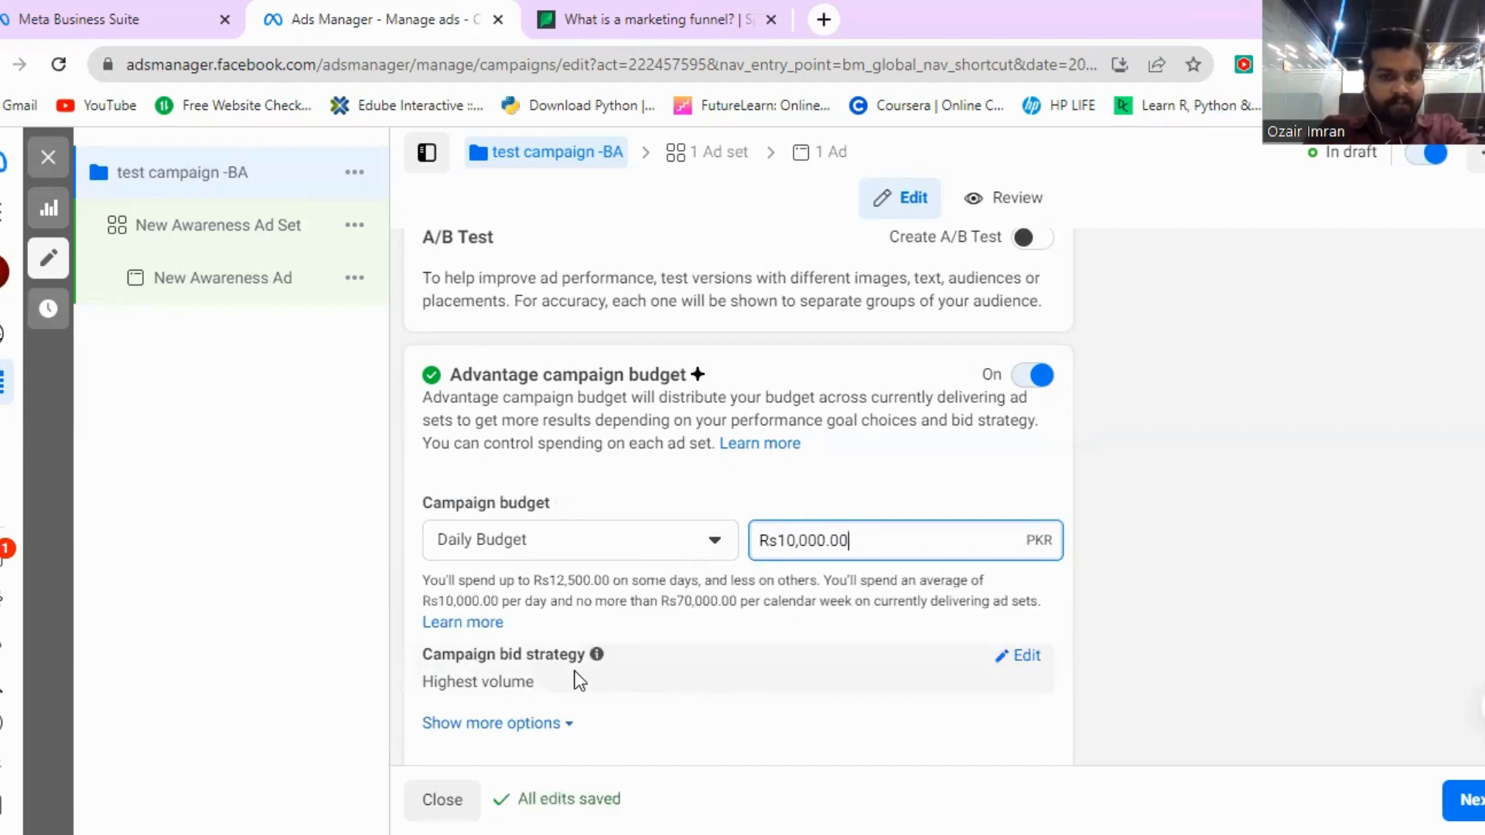
Step: Review the campaign bid strategy choices, keeping Highest volume, and show the additional budget options with the ad scheduling
{"action": "scroll", "coordinate": [514, 654], "scroll_direction": "down", "scroll_amount": 1}
{"action": "left_click", "coordinate": [1032, 639]}
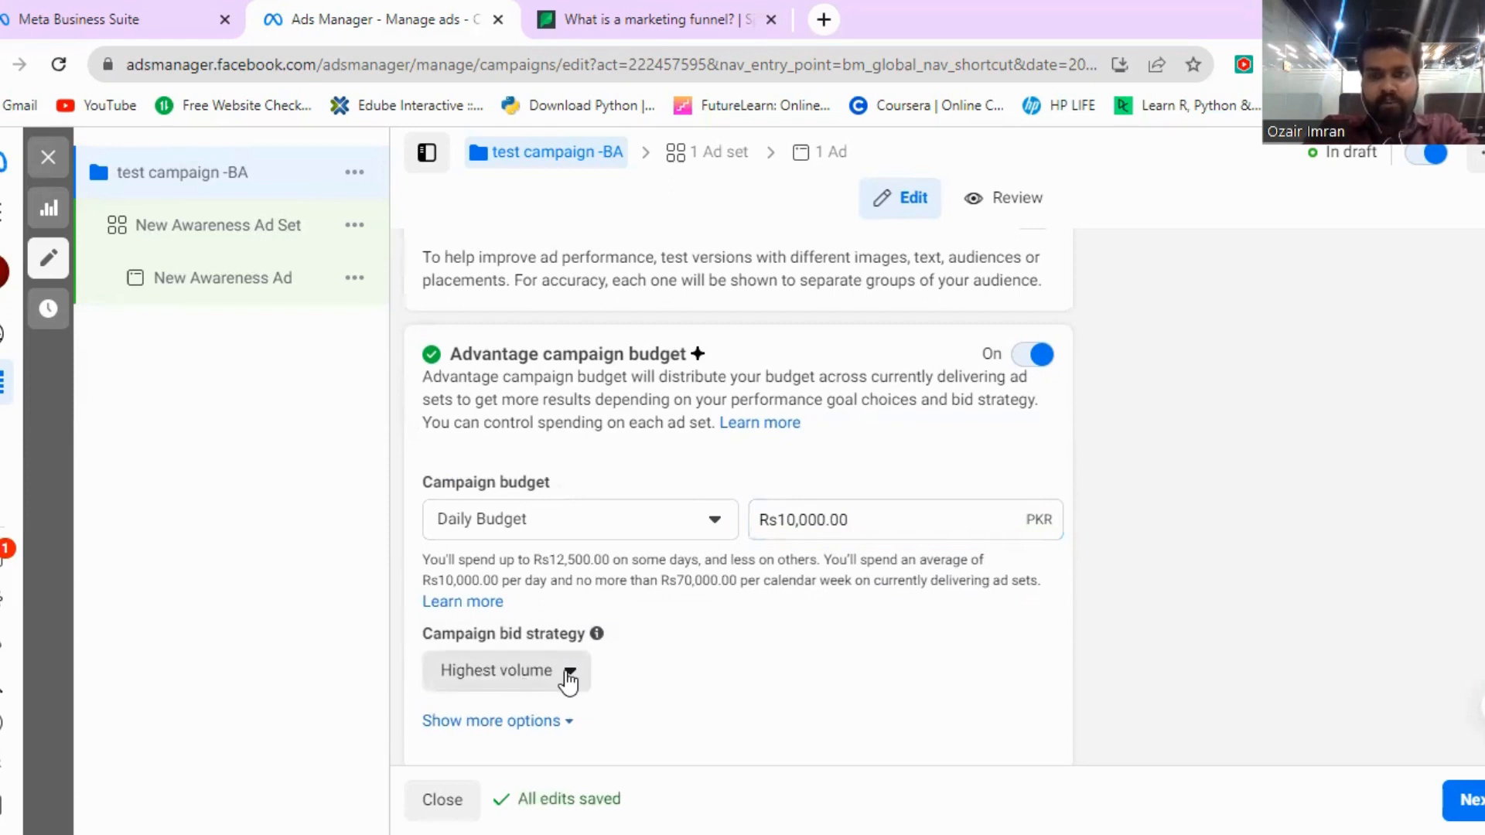
{"action": "left_click", "coordinate": [569, 680]}
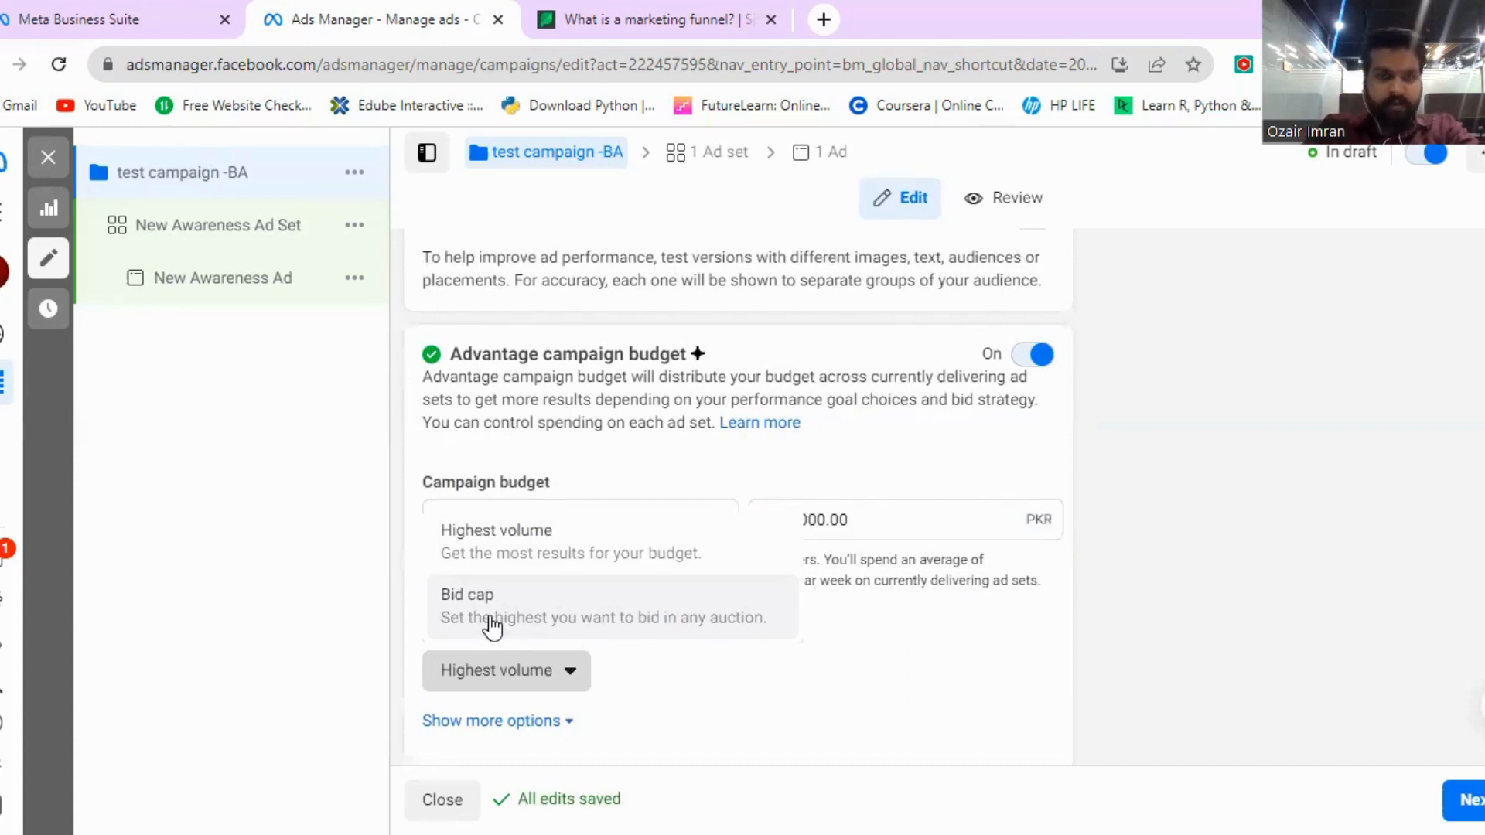
{"action": "left_click", "coordinate": [322, 601]}
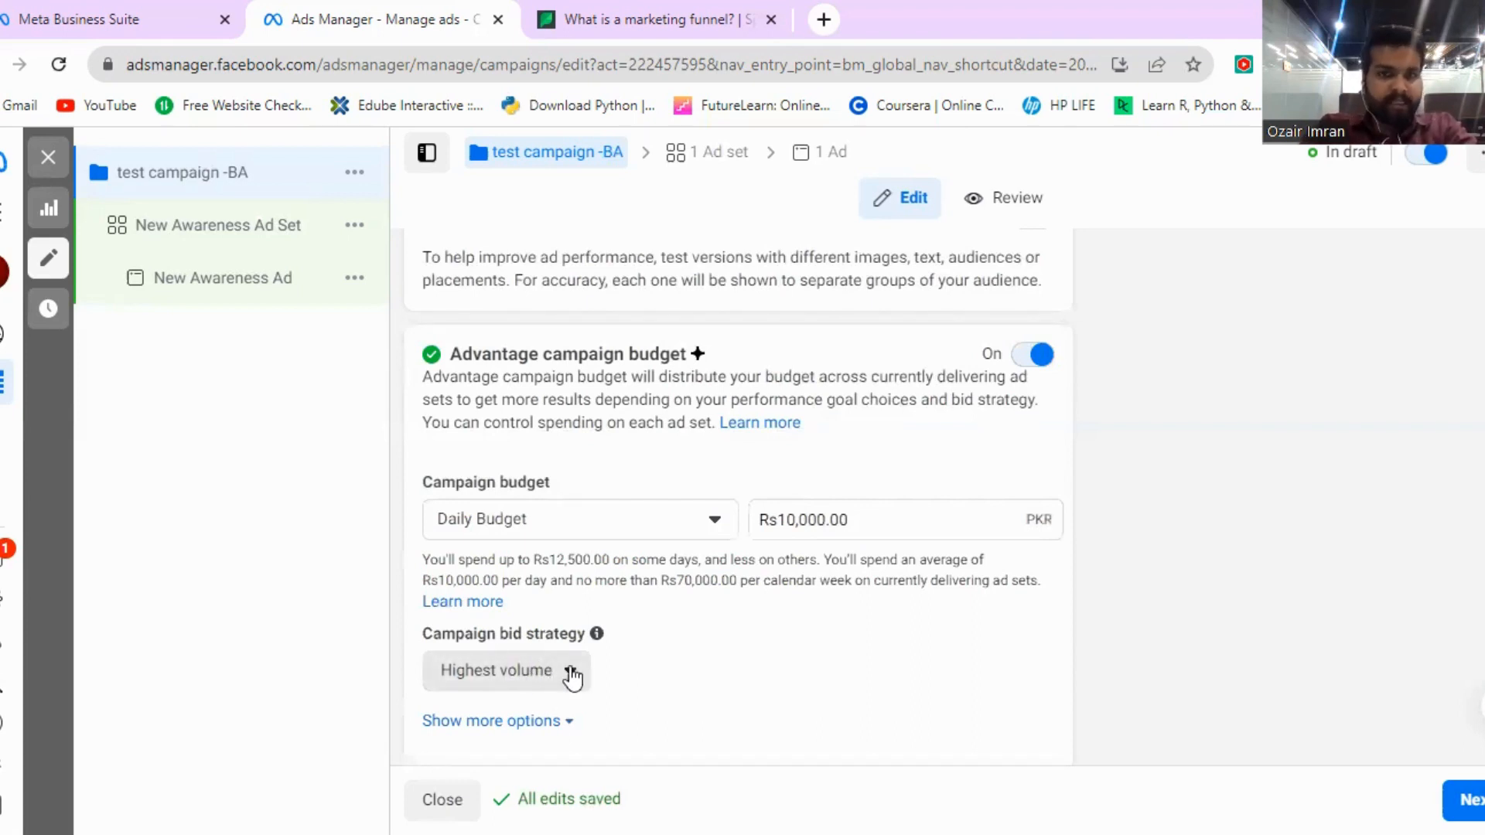
{"action": "scroll", "coordinate": [523, 722], "scroll_direction": "down", "scroll_amount": 1}
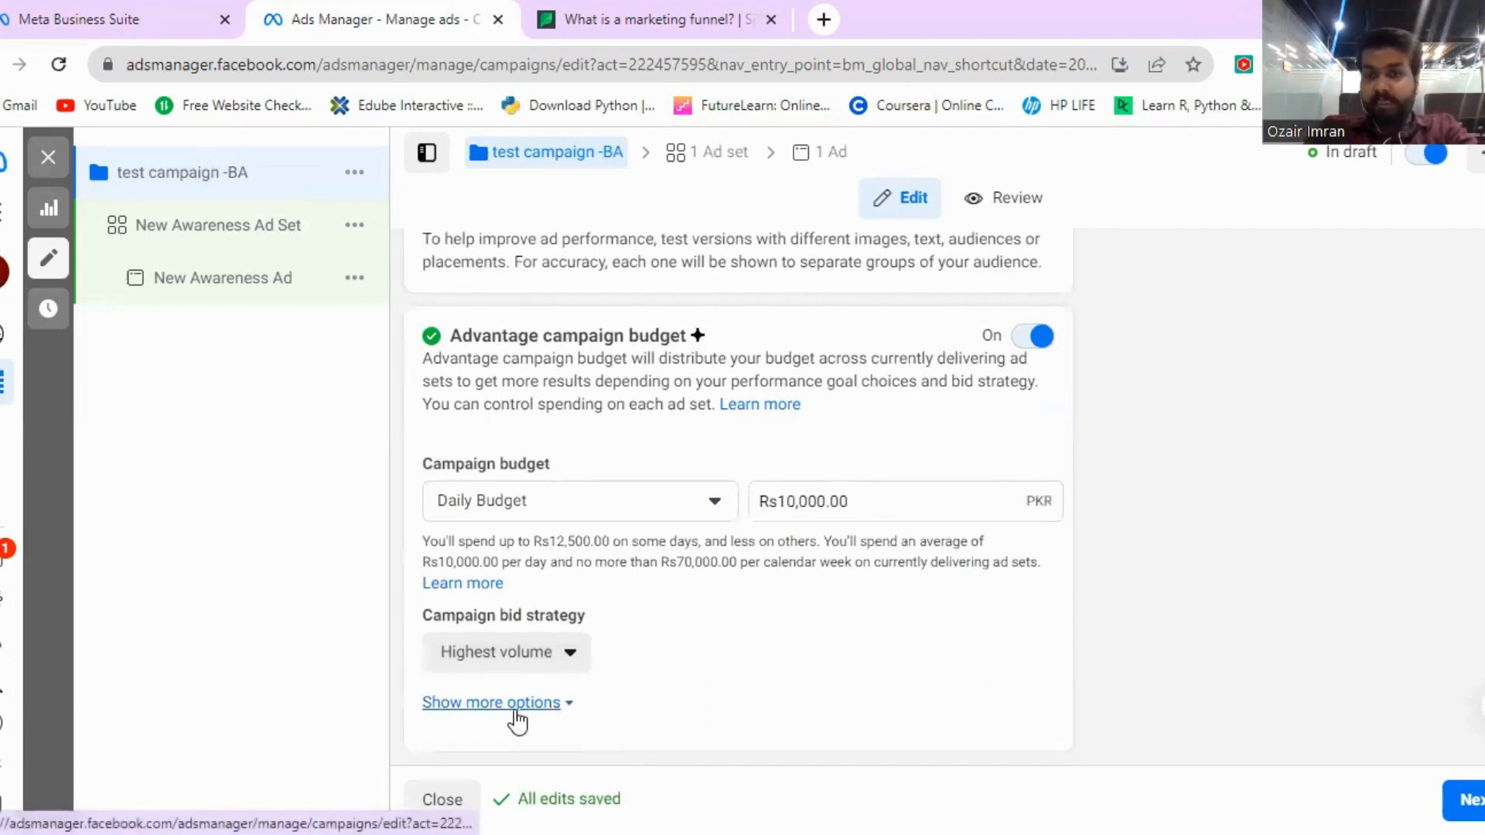
{"action": "left_click", "coordinate": [515, 713]}
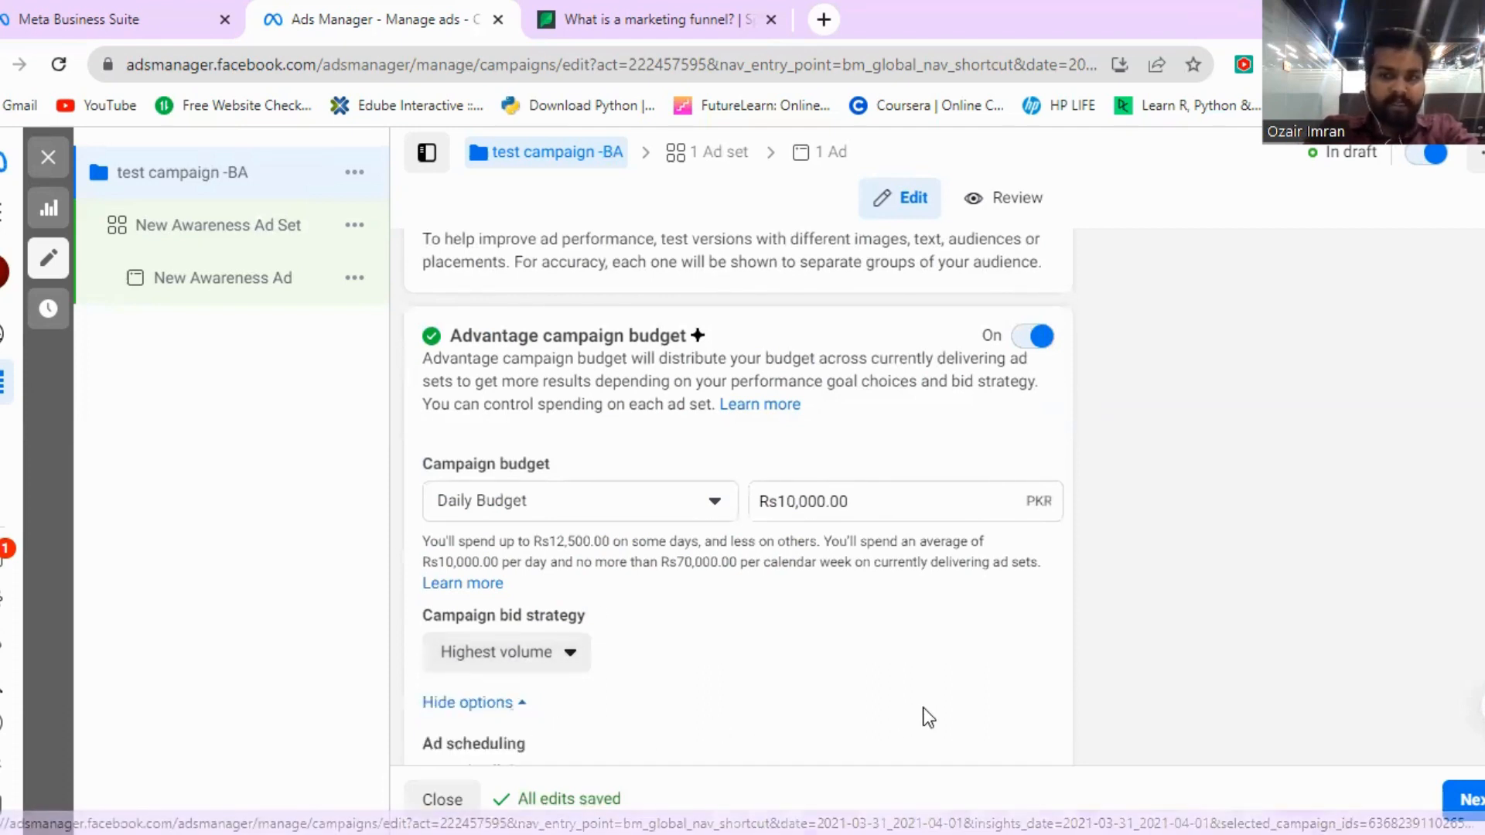
{"action": "scroll", "coordinate": [541, 720], "scroll_direction": "down", "scroll_amount": 1}
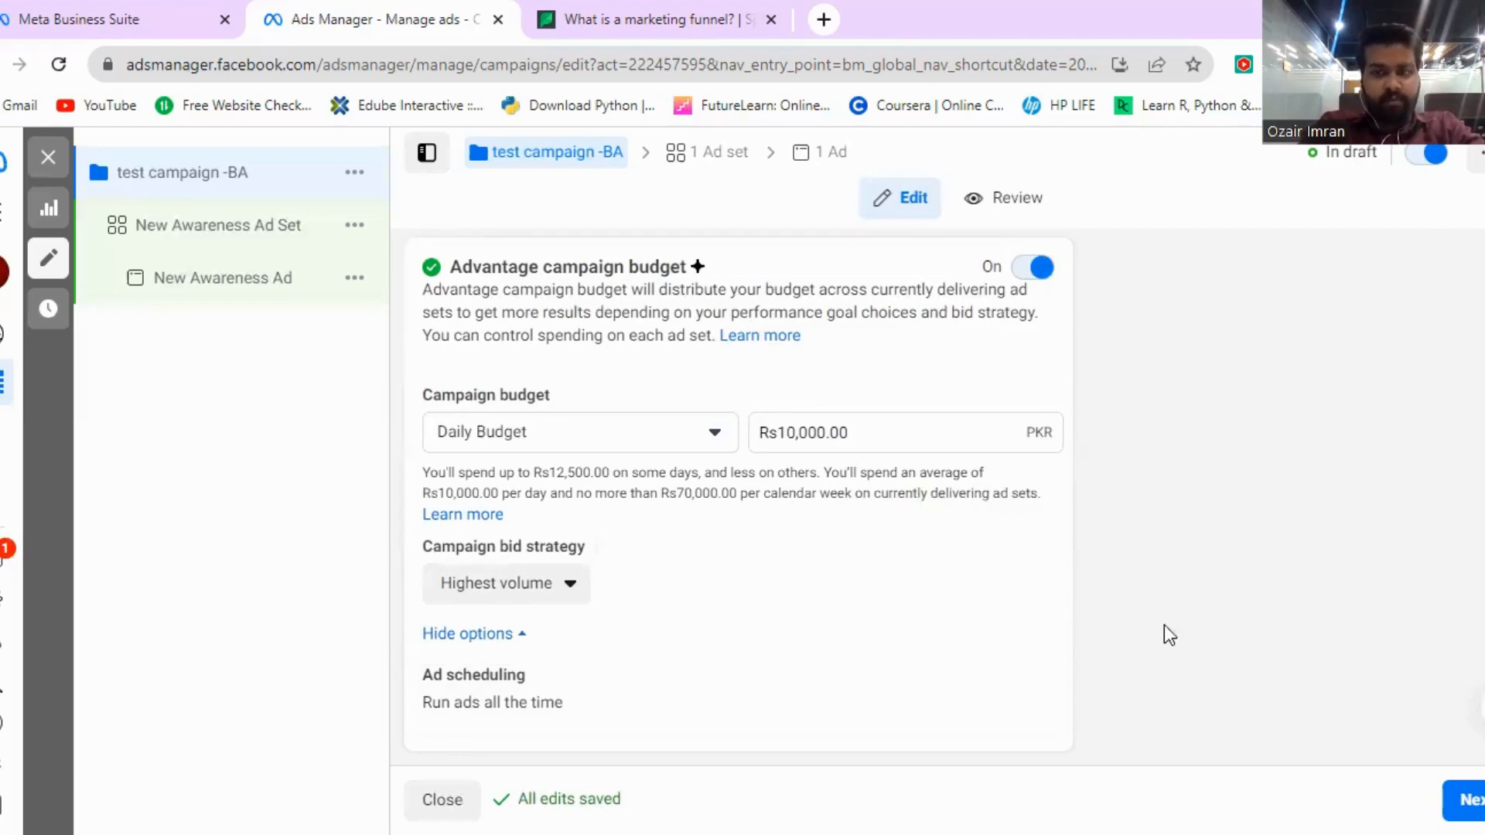
Step: Proceed to the ad set level and rename the ad set as "test - Ad set"
{"action": "left_click", "coordinate": [1465, 801]}
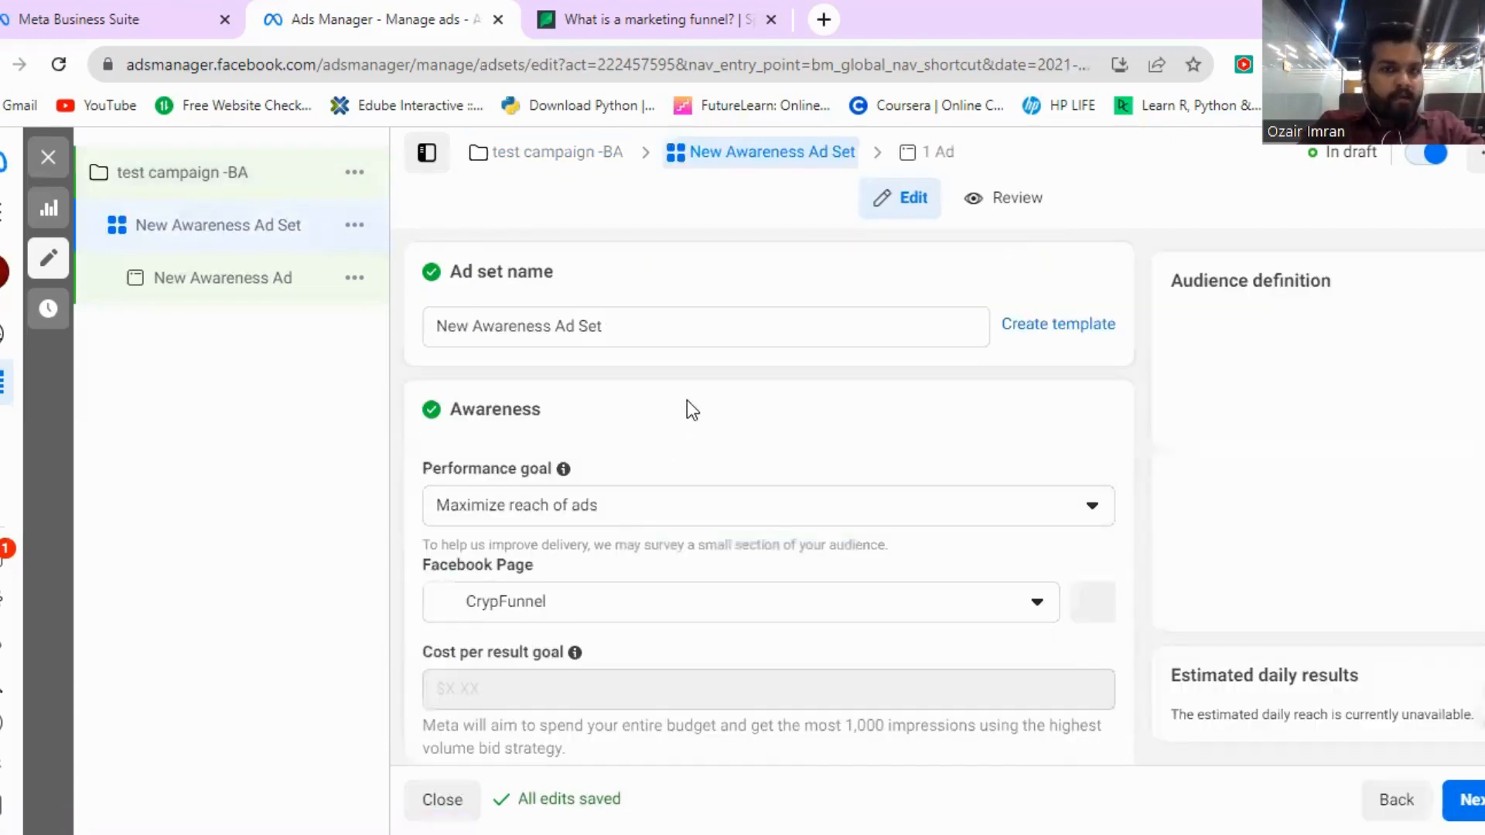
{"action": "left_click_drag", "start_coordinate": [608, 326], "coordinate": [415, 332]}
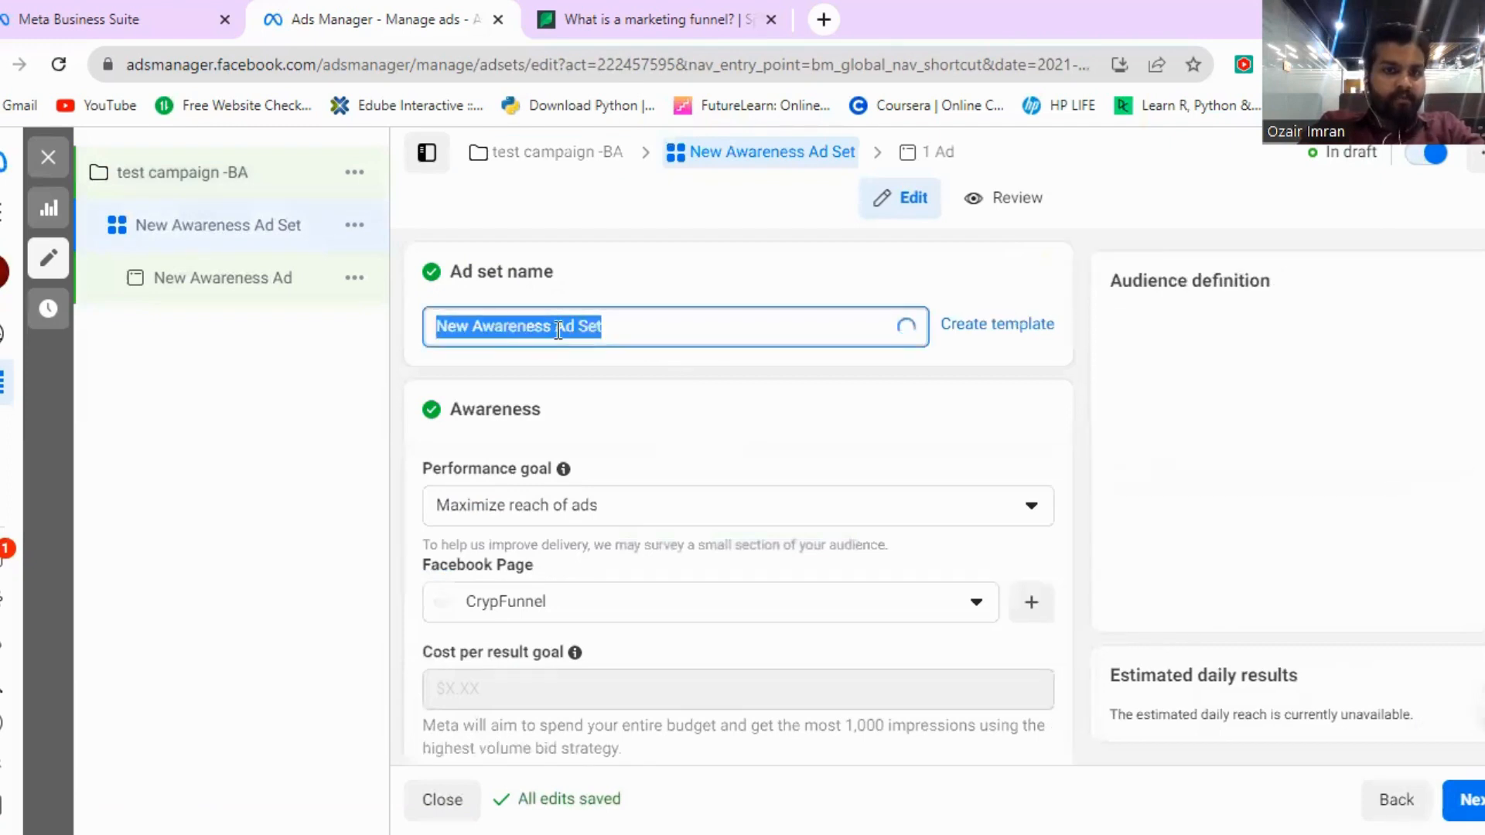
{"action": "type", "text": "test - "}
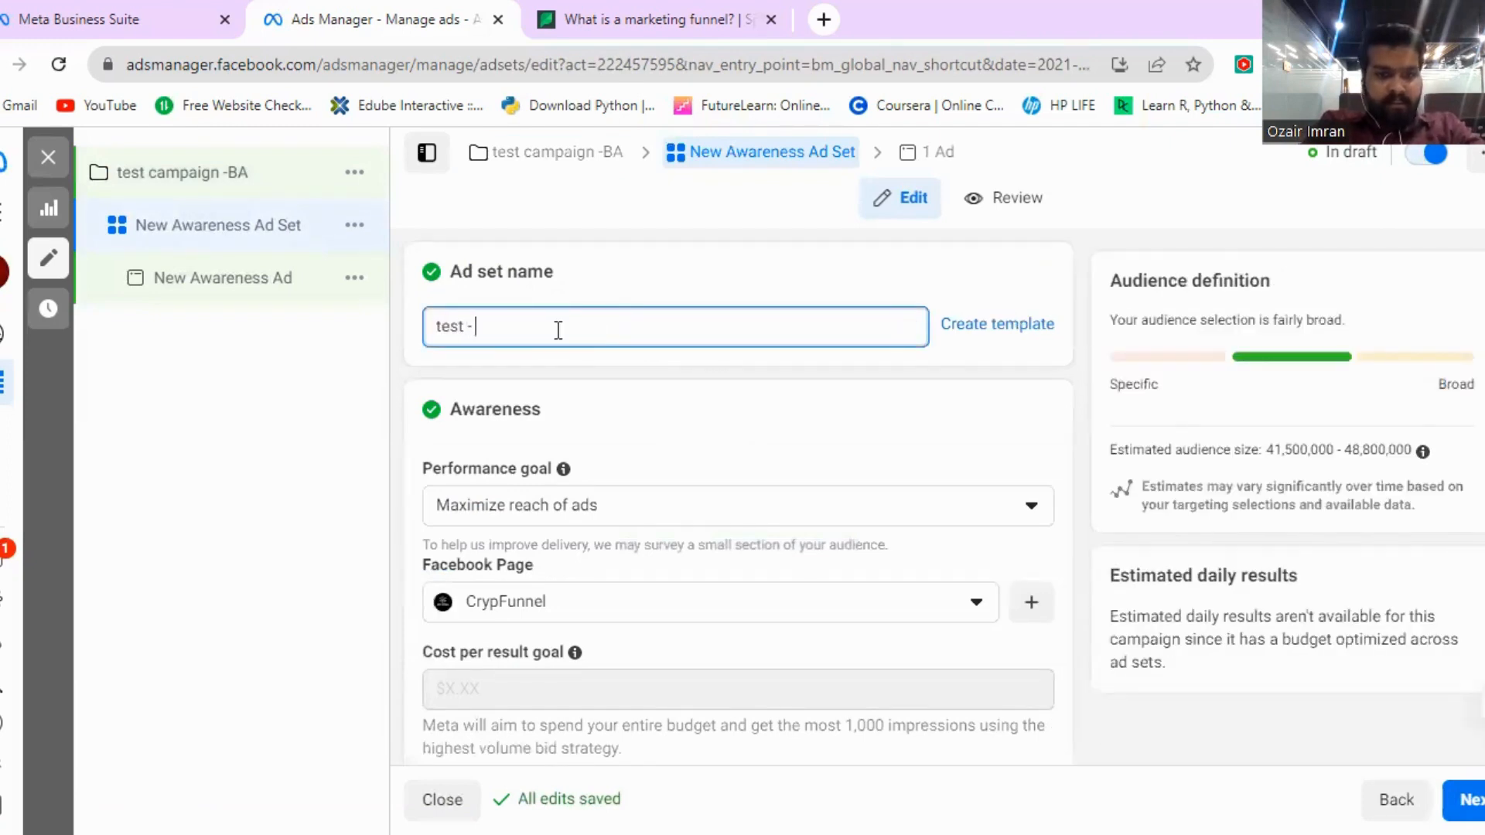
{"action": "type", "text": "Ad "}
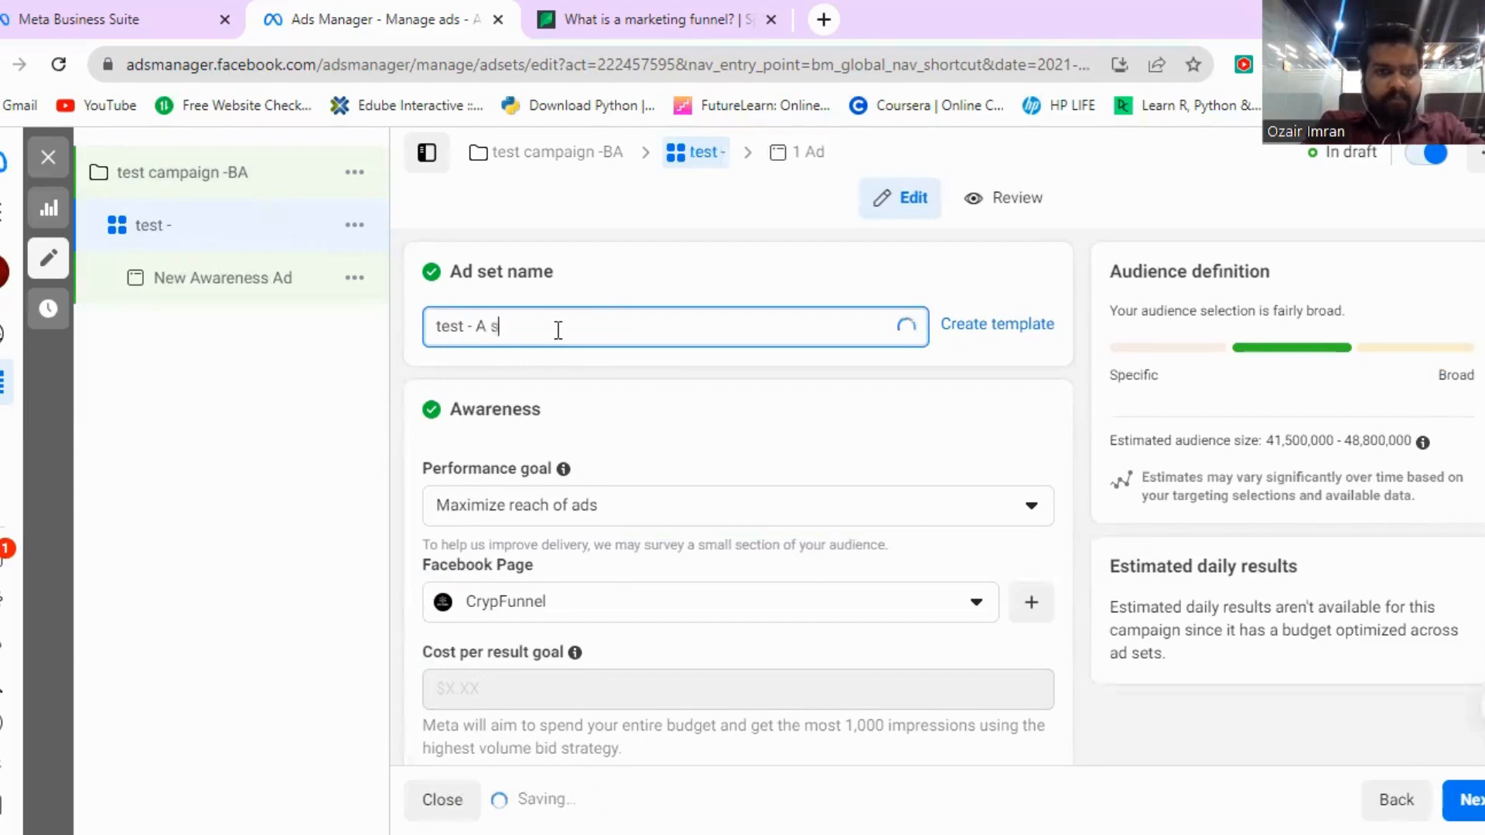
{"action": "type", "text": "set"}
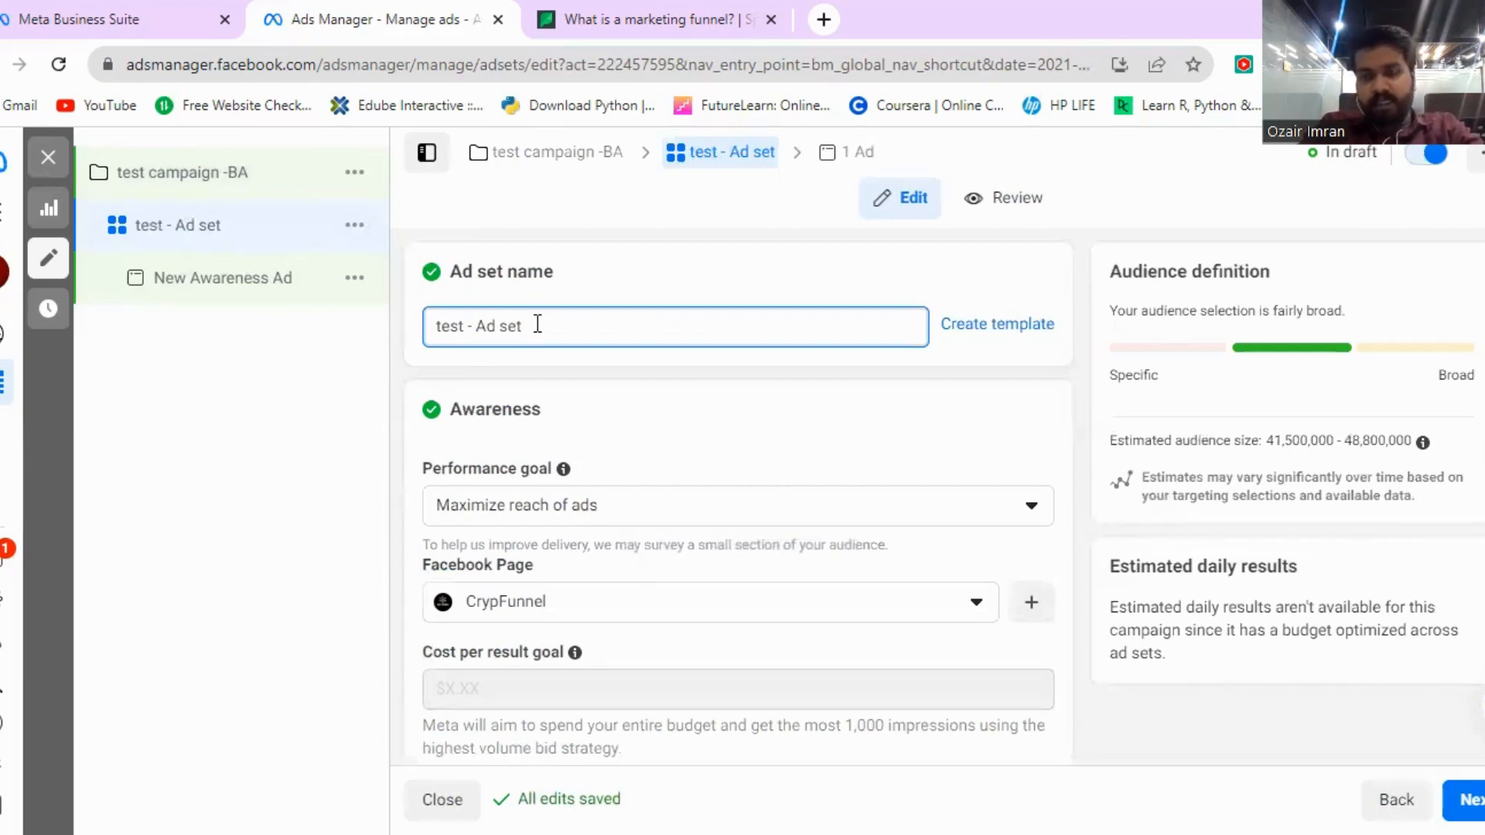
Step: Try Maximize number of impressions as the ad set's performance goal
{"action": "scroll", "coordinate": [654, 409], "scroll_direction": "down", "scroll_amount": 3}
{"action": "scroll", "coordinate": [660, 403], "scroll_direction": "up", "scroll_amount": 1}
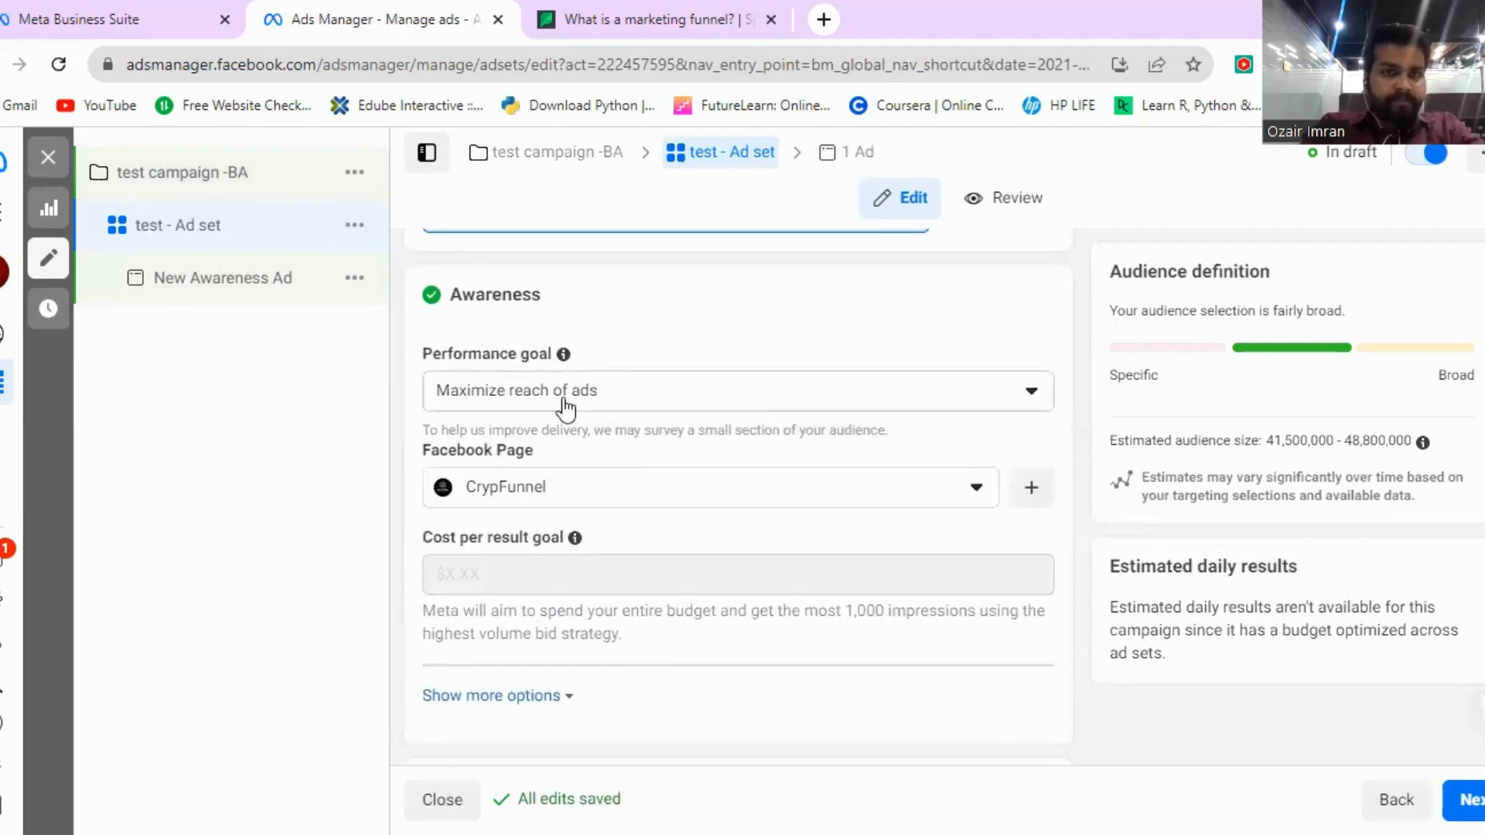
{"action": "left_click", "coordinate": [749, 405]}
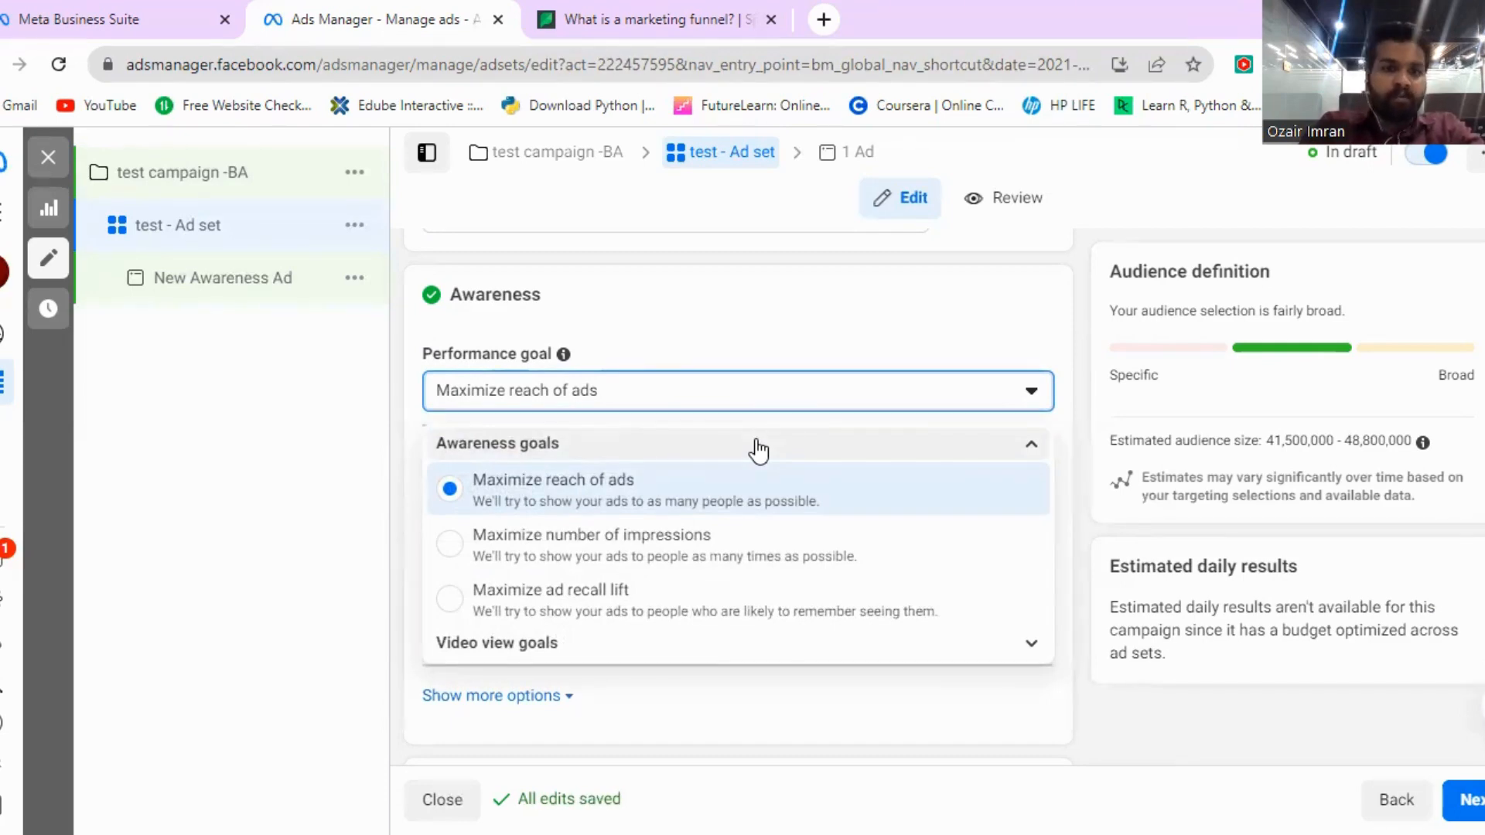
{"action": "left_click", "coordinate": [504, 551]}
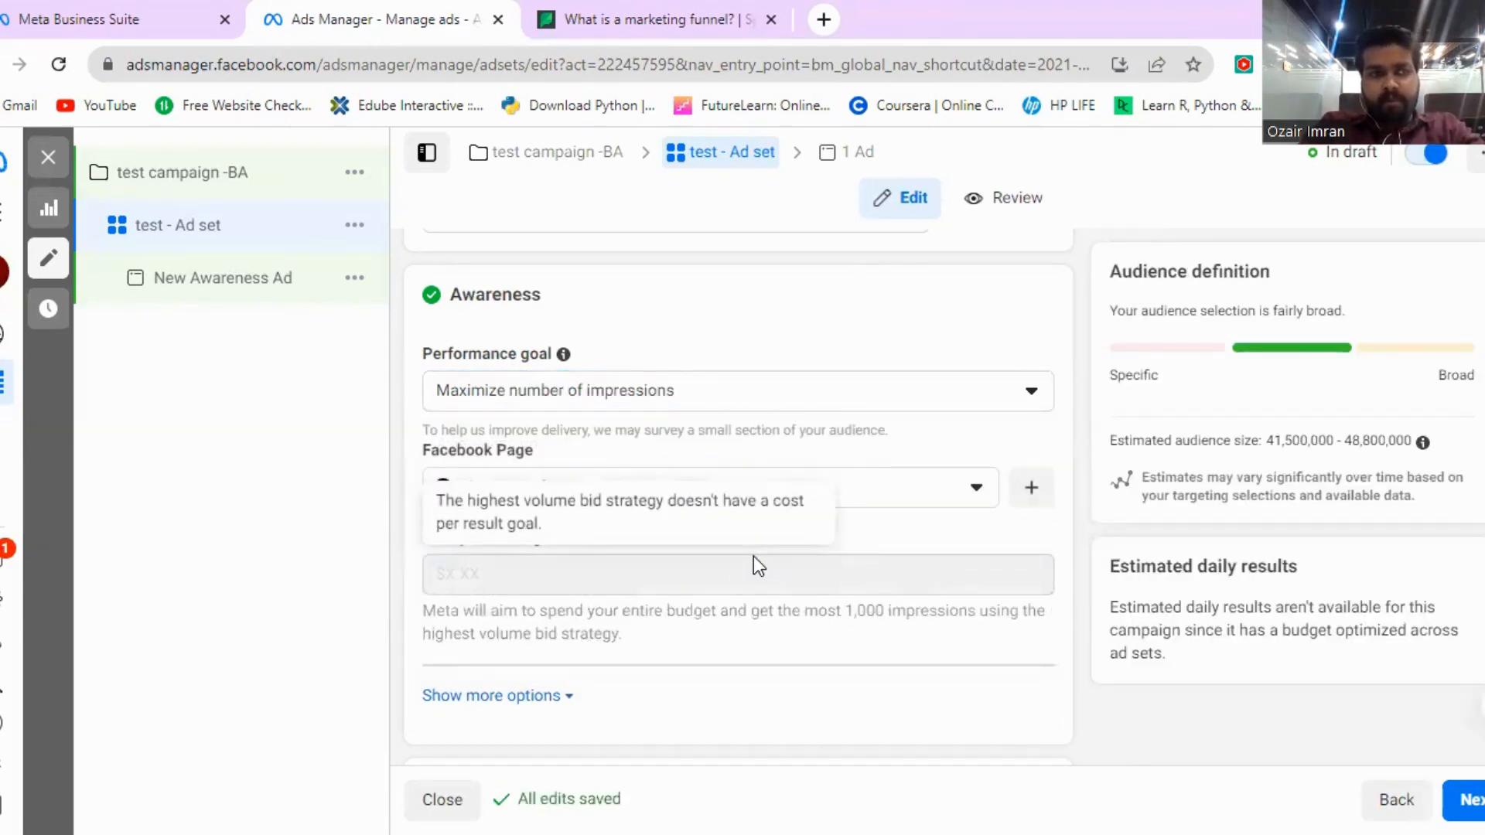
Step: Set the ad set's performance goal to Maximize ThruPlay views and compare it with the other available goals
{"action": "left_click", "coordinate": [749, 396]}
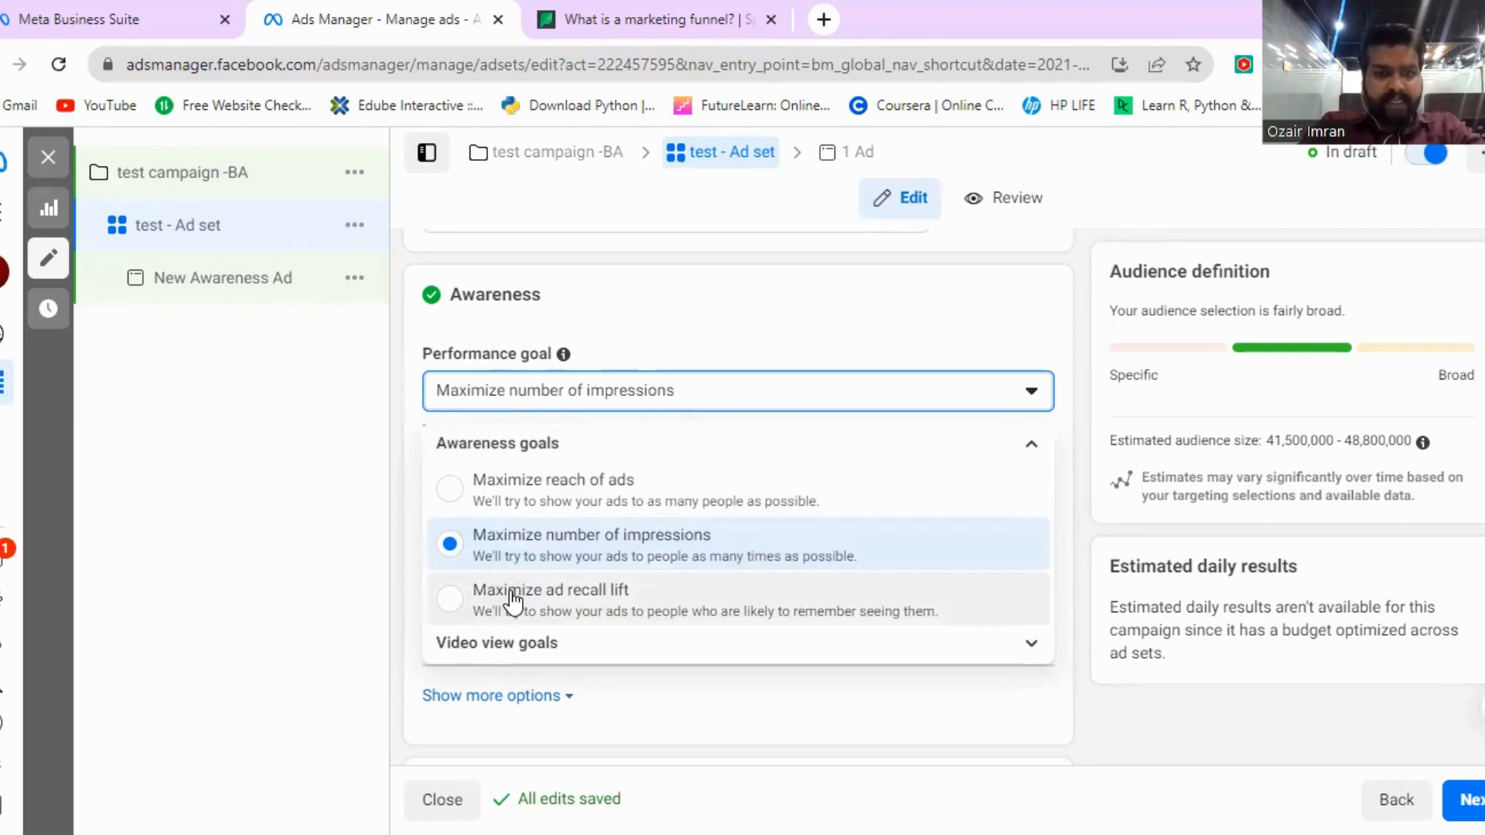
{"action": "left_click", "coordinate": [514, 642]}
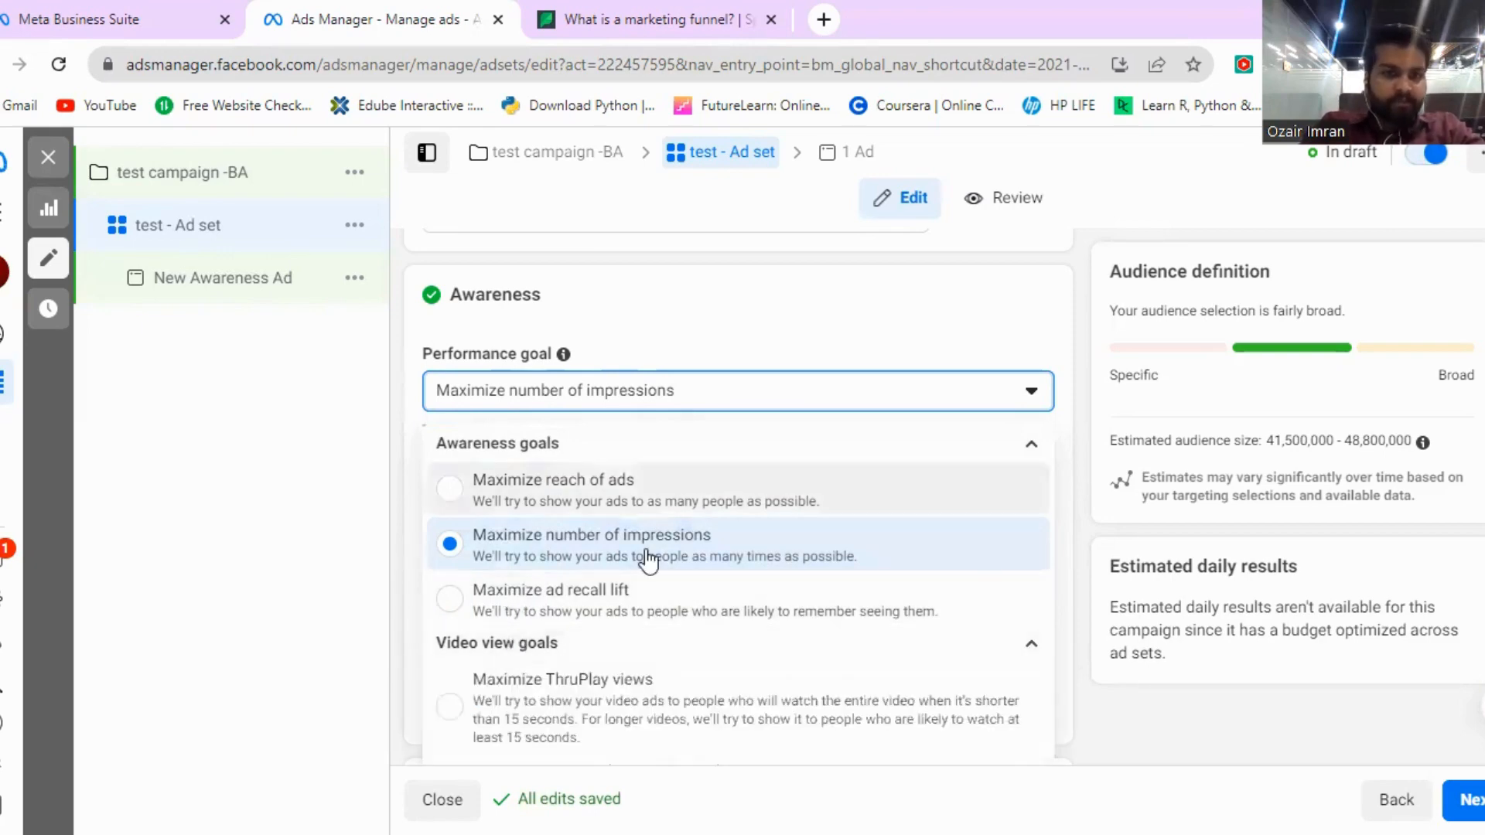
{"action": "scroll", "coordinate": [645, 557], "scroll_direction": "down", "scroll_amount": 3}
{"action": "scroll", "coordinate": [647, 560], "scroll_direction": "up", "scroll_amount": 2}
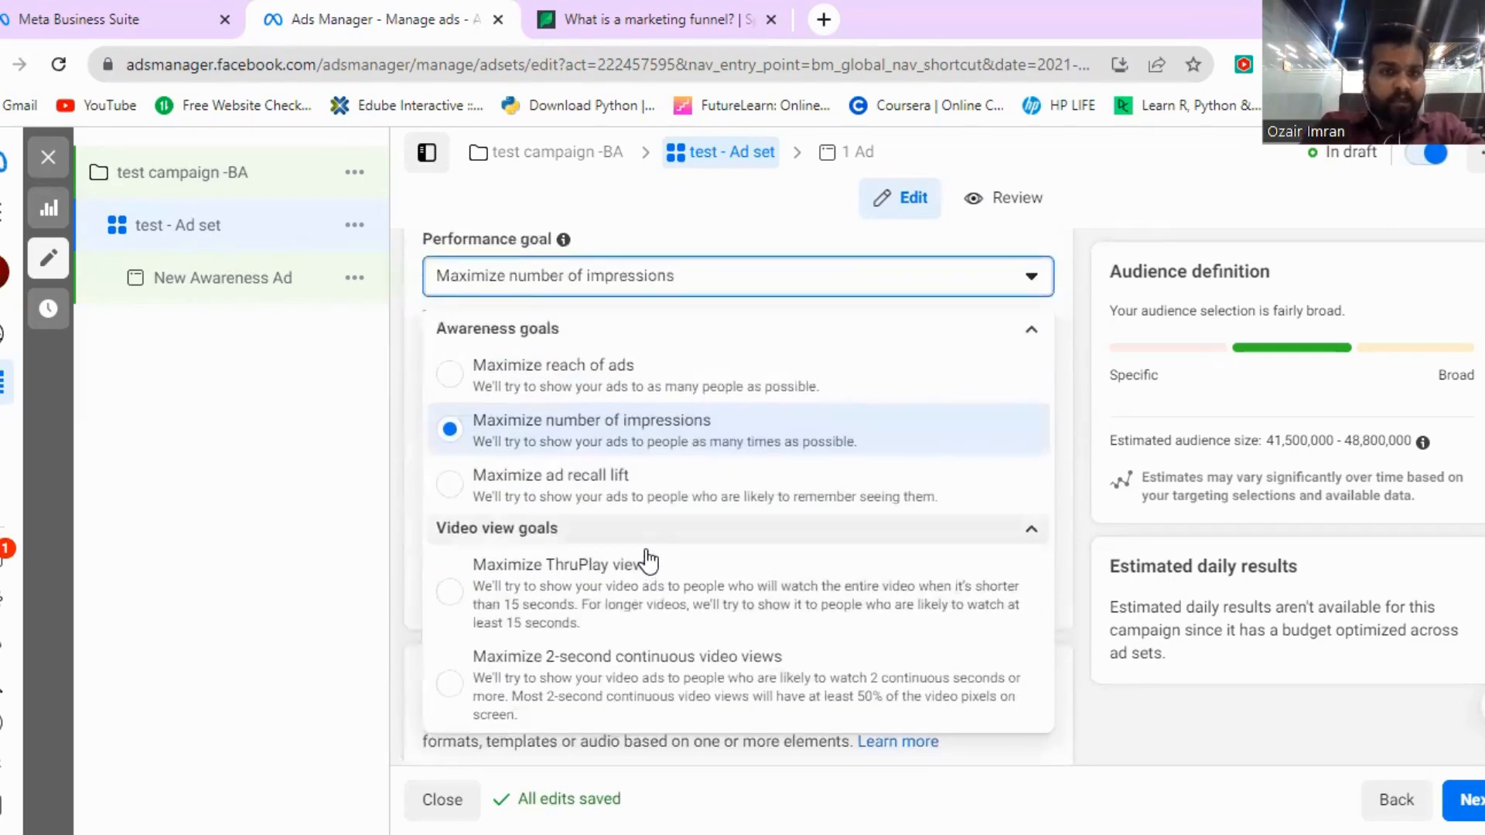
{"action": "left_click", "coordinate": [458, 595]}
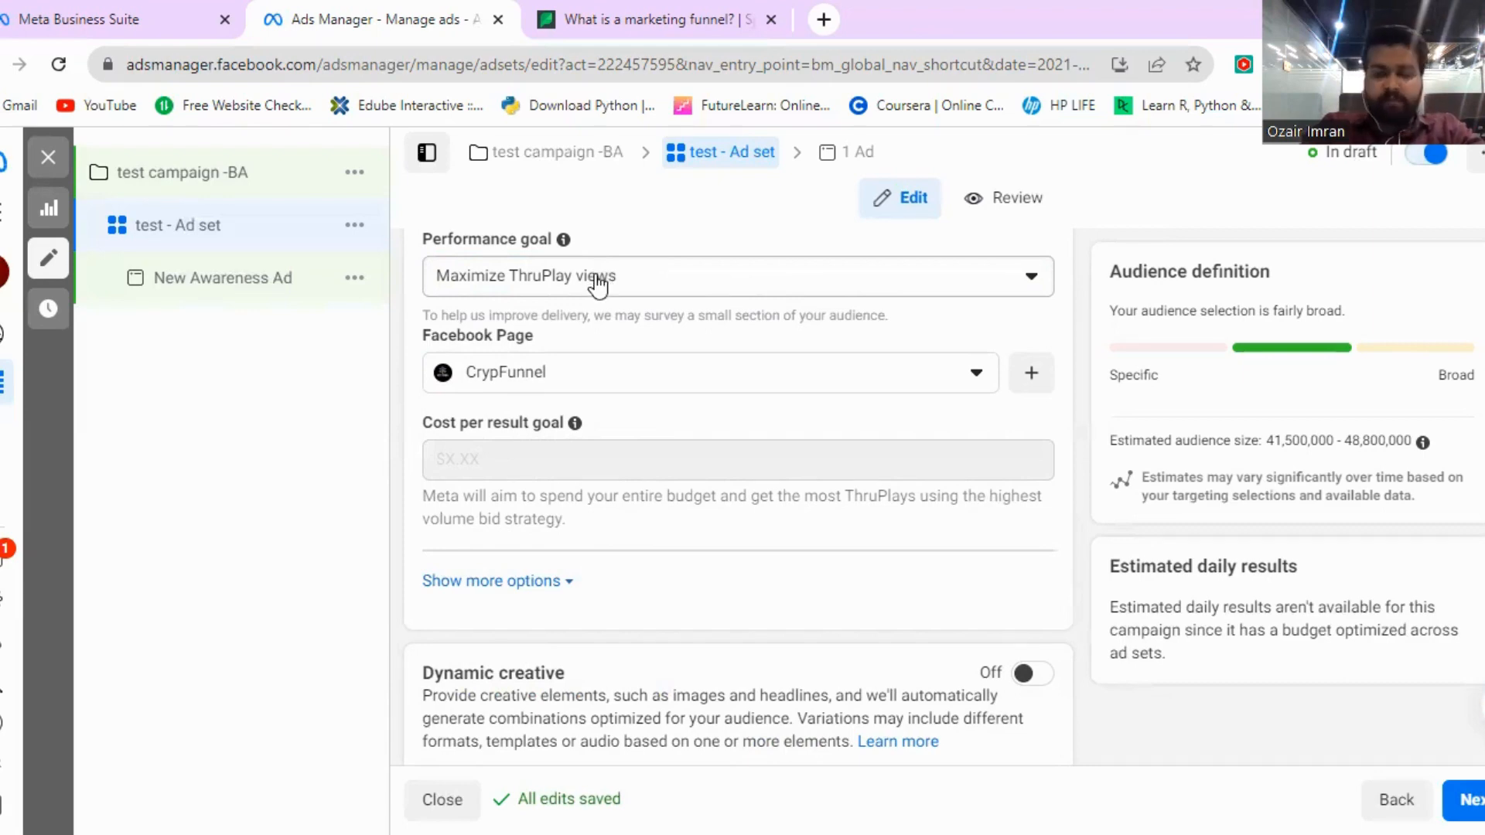
{"action": "left_click", "coordinate": [597, 284]}
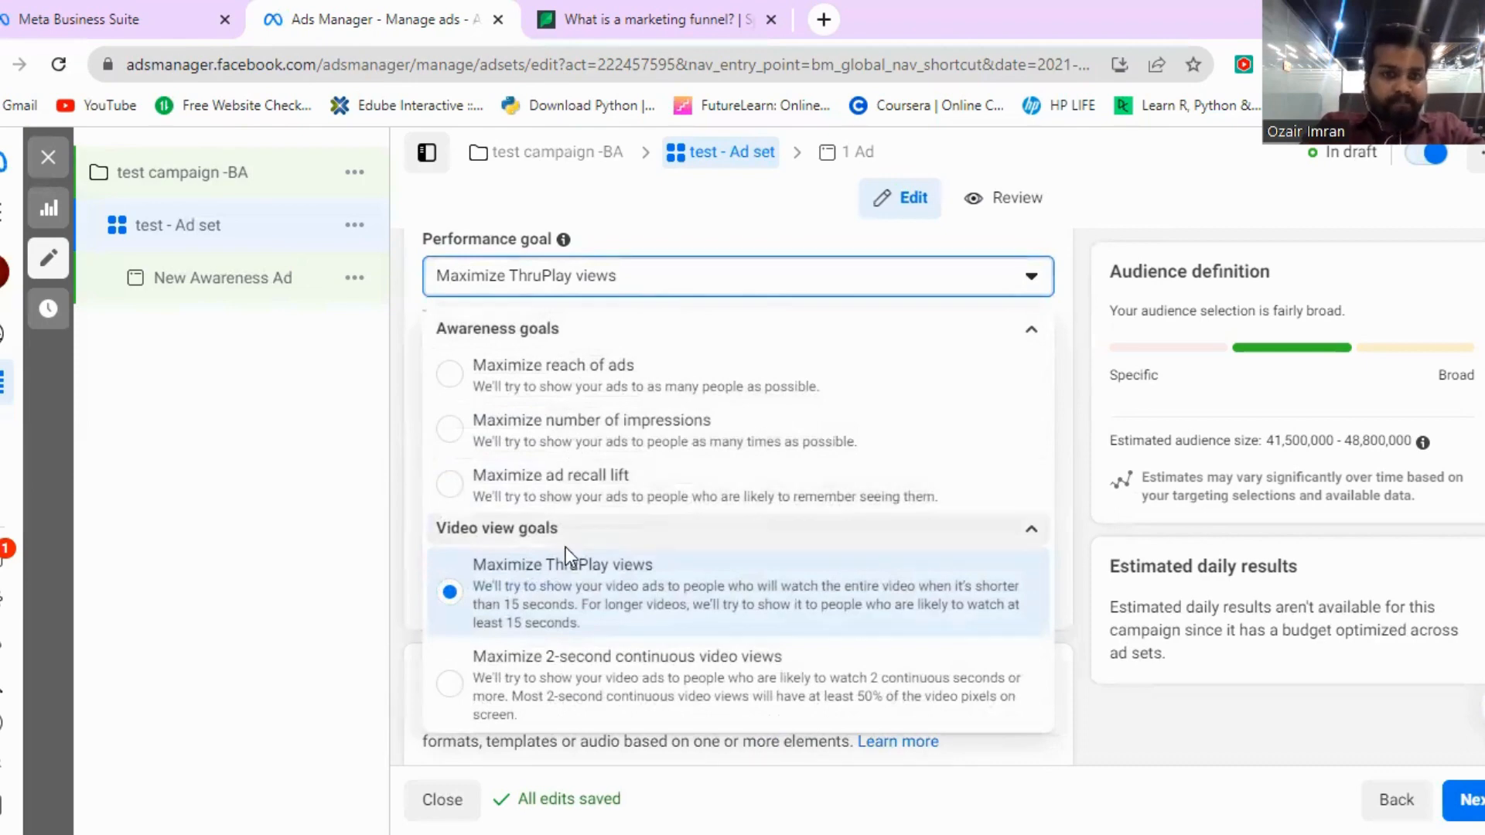
{"action": "left_click", "coordinate": [337, 642]}
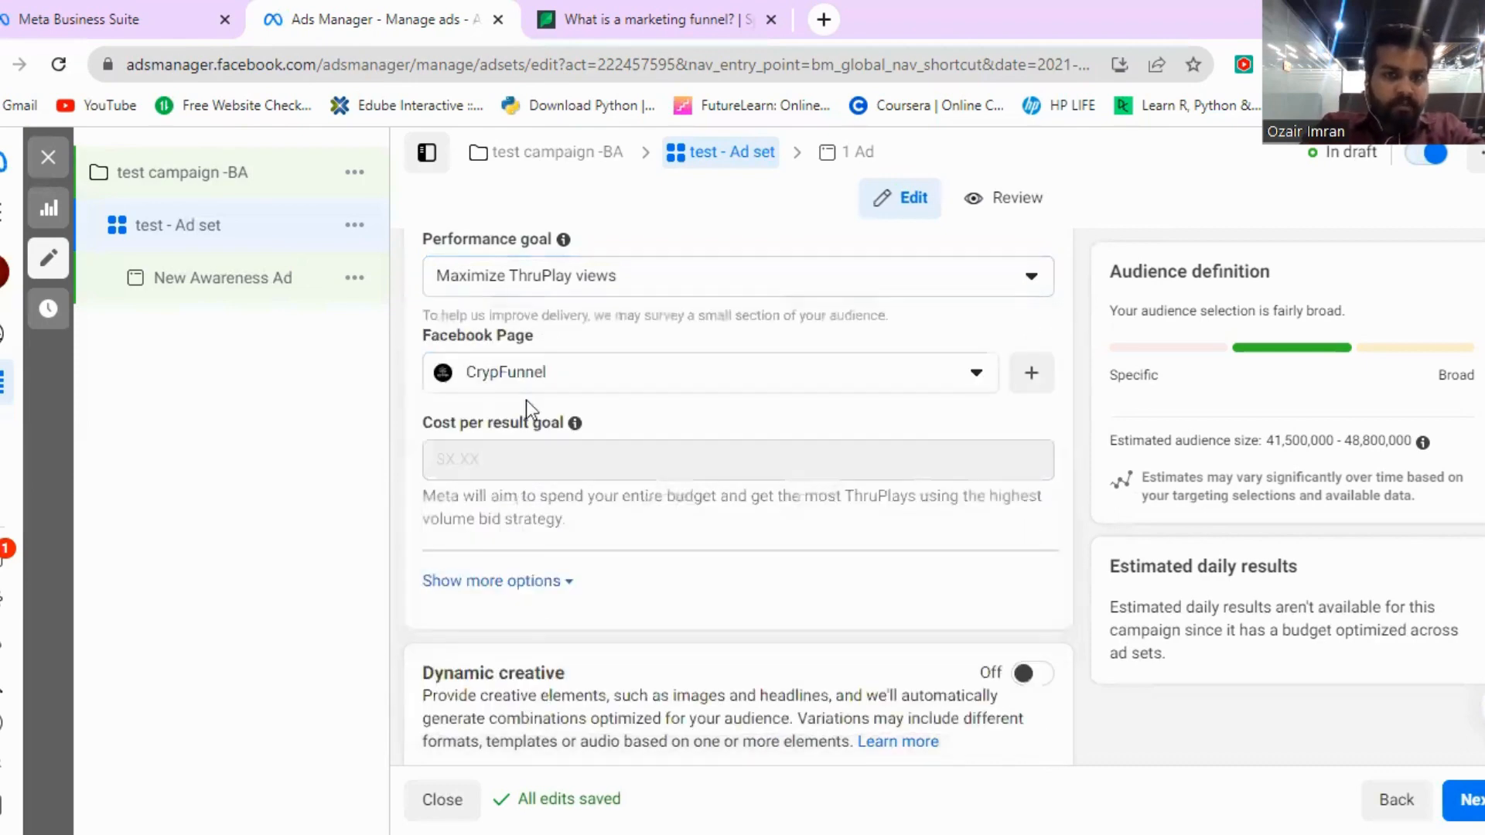
{"action": "left_click", "coordinate": [446, 288]}
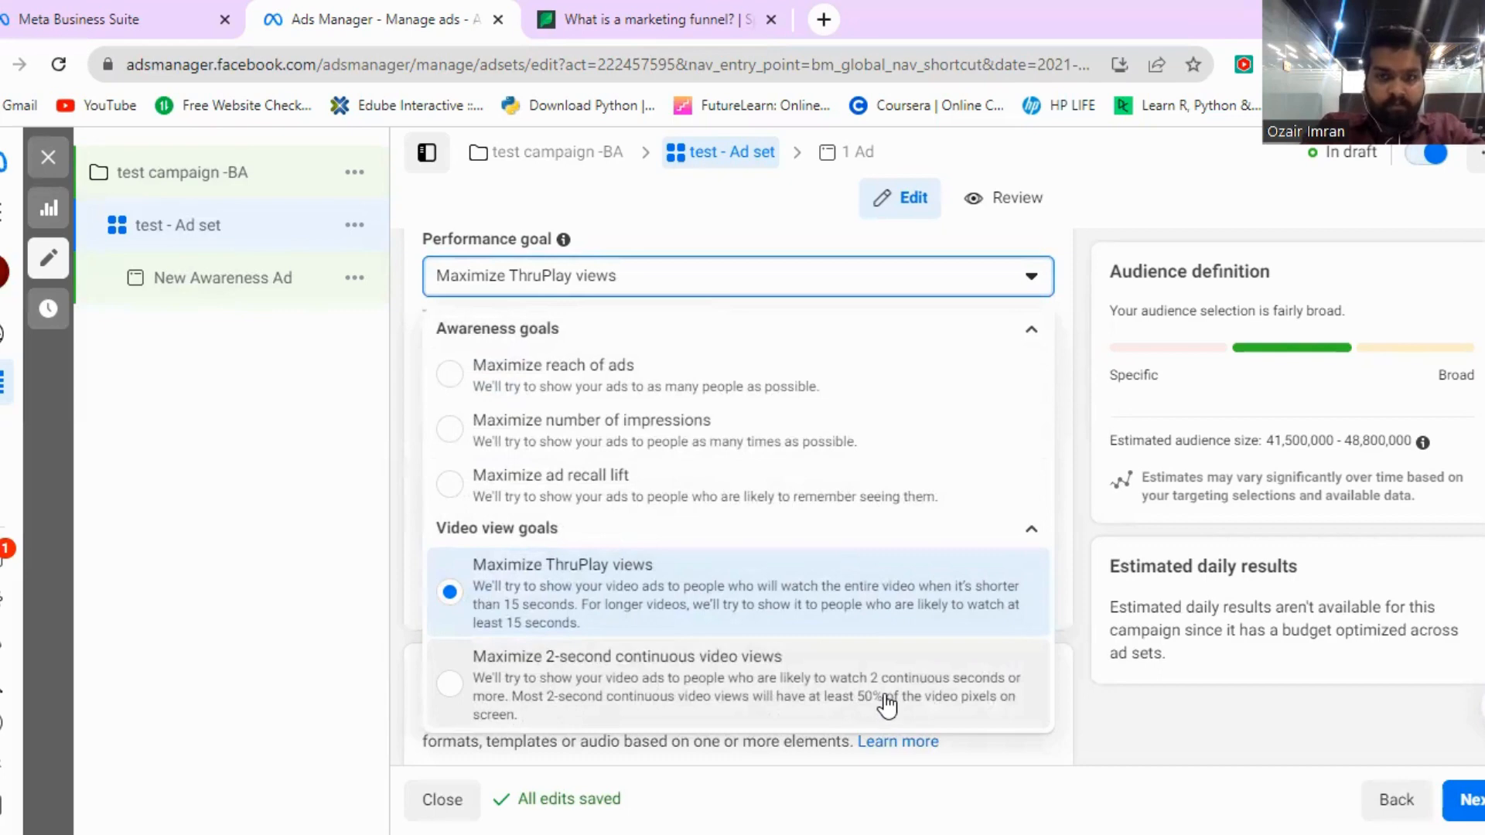
{"action": "left_click", "coordinate": [1107, 718]}
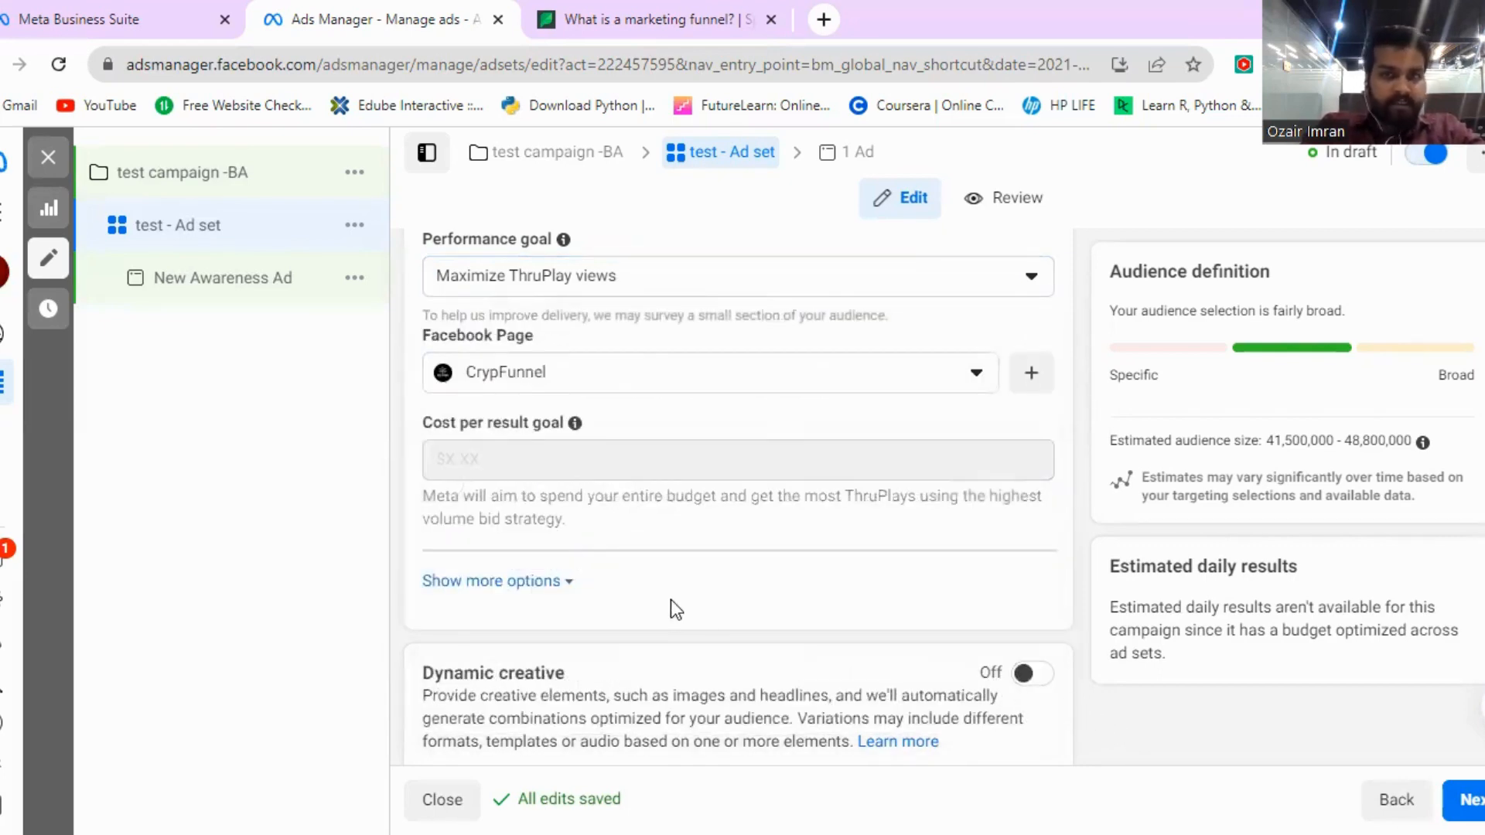
Step: Show more options for the performance goal and check the charging choices, keeping Impression
{"action": "left_click", "coordinate": [509, 582]}
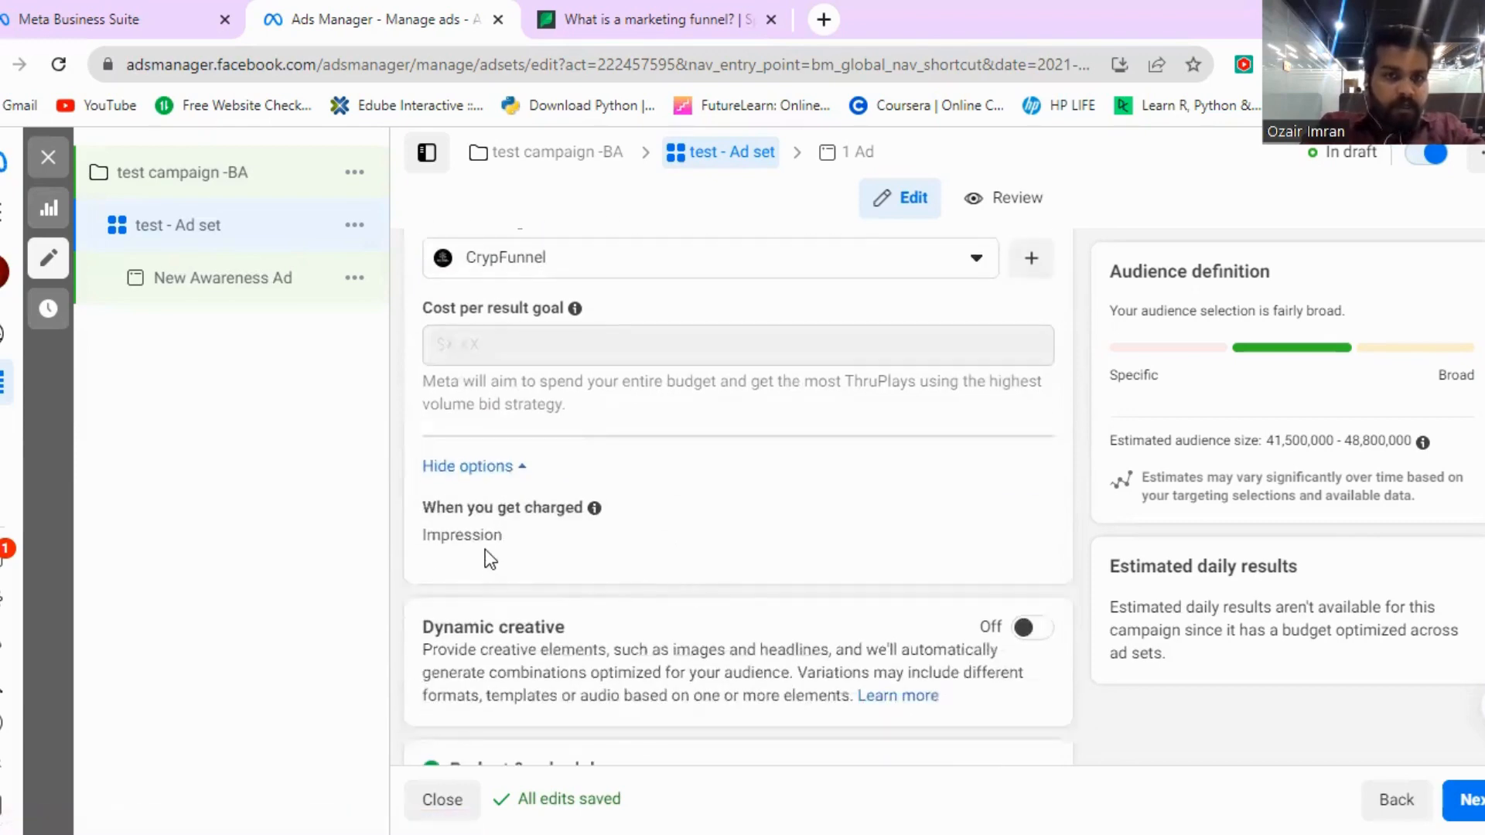
{"action": "left_click", "coordinate": [1027, 625]}
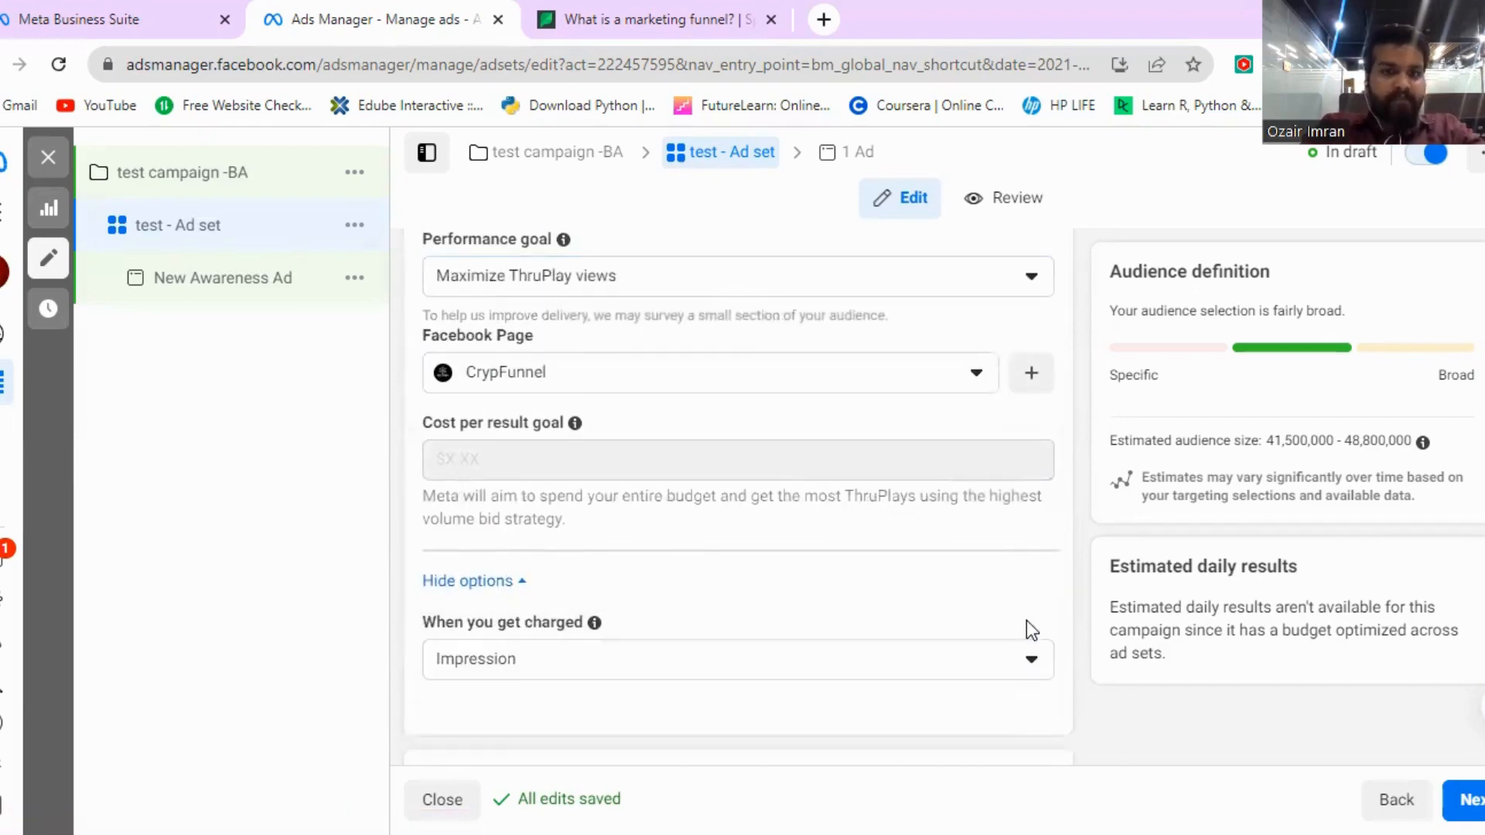
{"action": "left_click", "coordinate": [835, 662]}
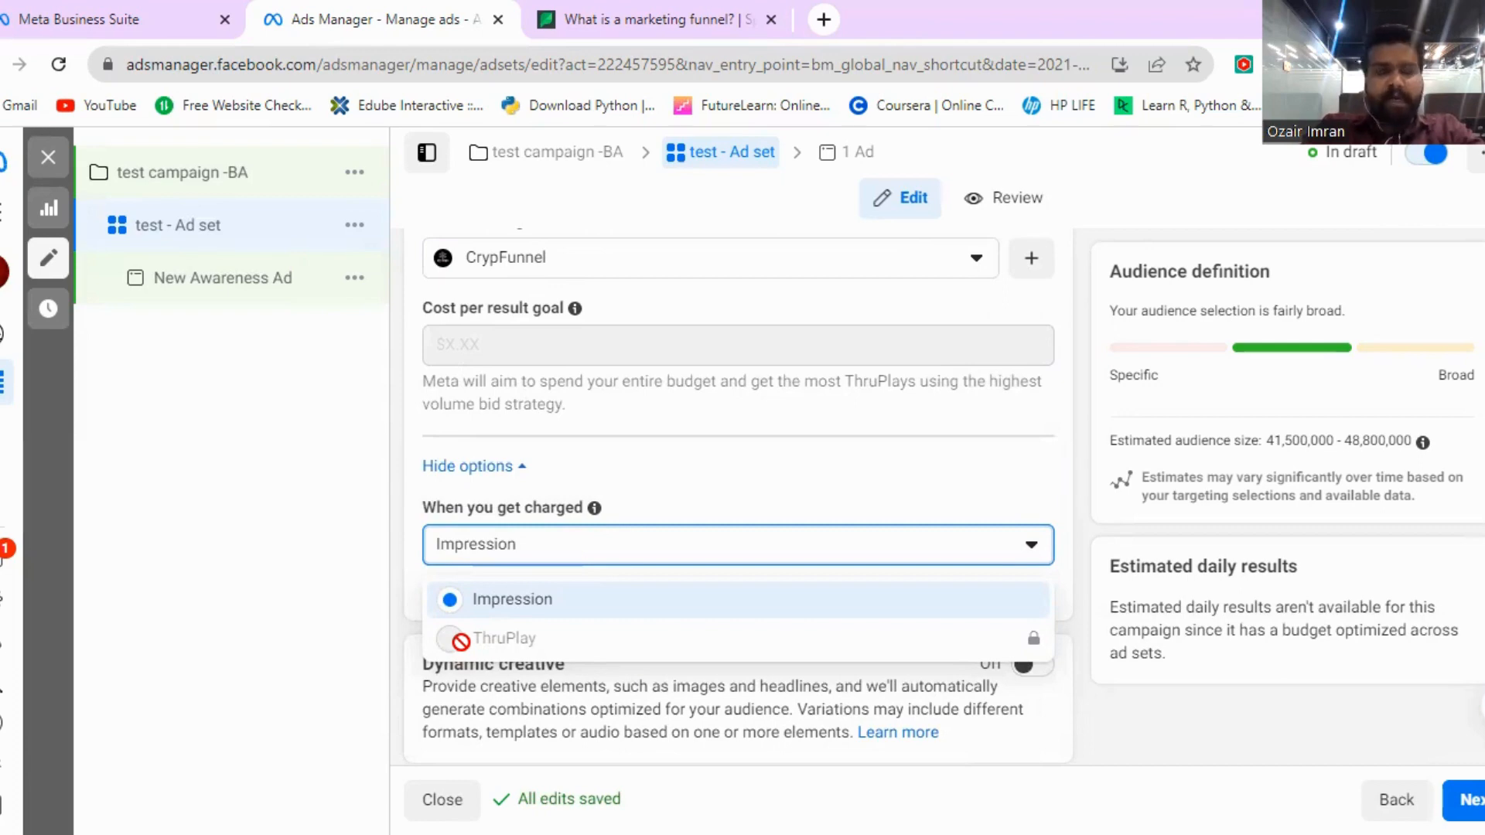
{"action": "left_click", "coordinate": [1176, 722]}
Step: Try enabling Dynamic creative for the ad set and turn it back off, accepting the deletion of extra creative assets
{"action": "scroll", "coordinate": [1155, 539], "scroll_direction": "down", "scroll_amount": 3}
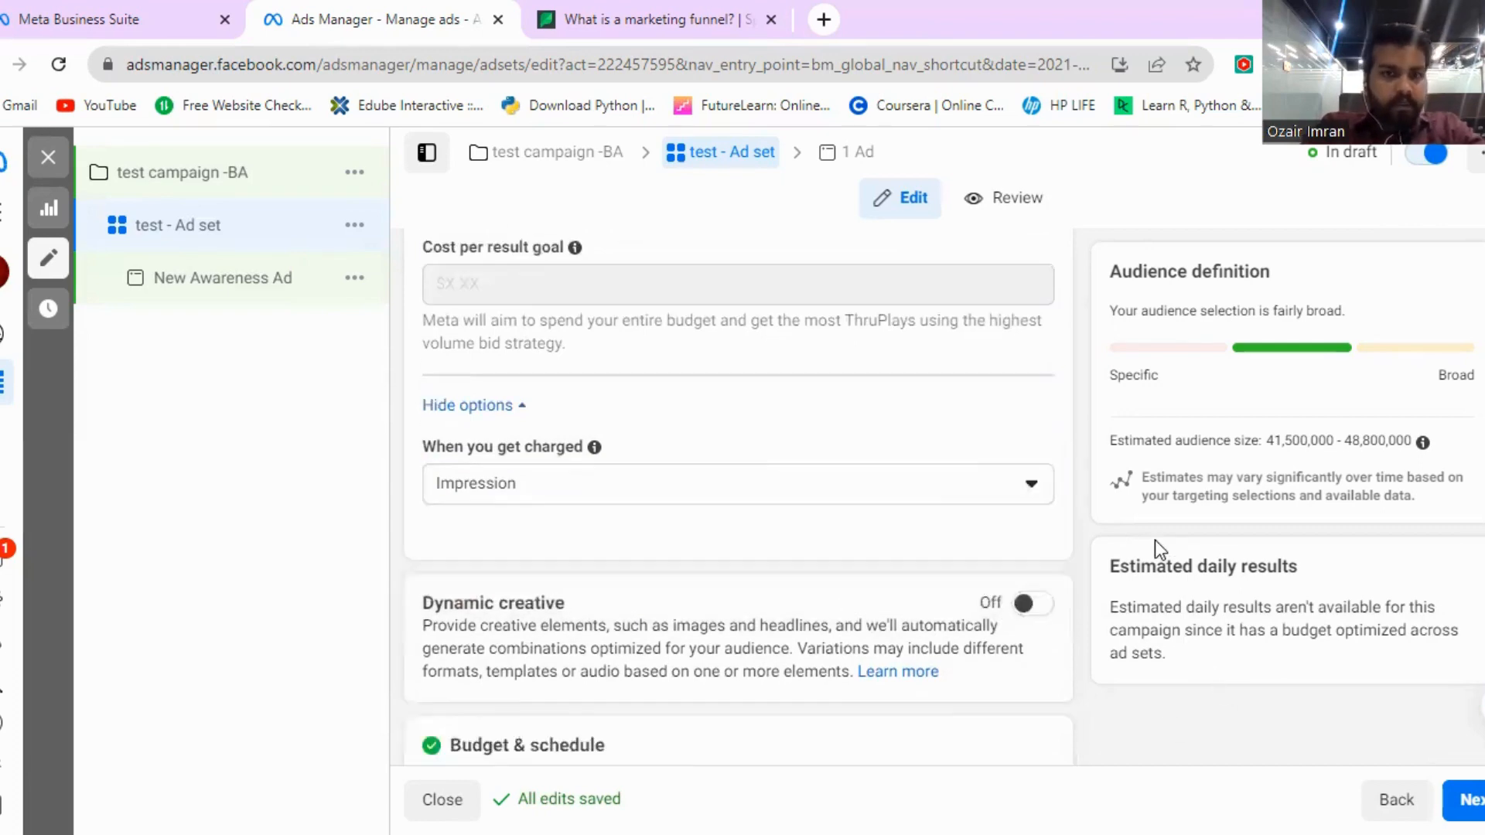
{"action": "scroll", "coordinate": [1010, 589], "scroll_direction": "up", "scroll_amount": 2}
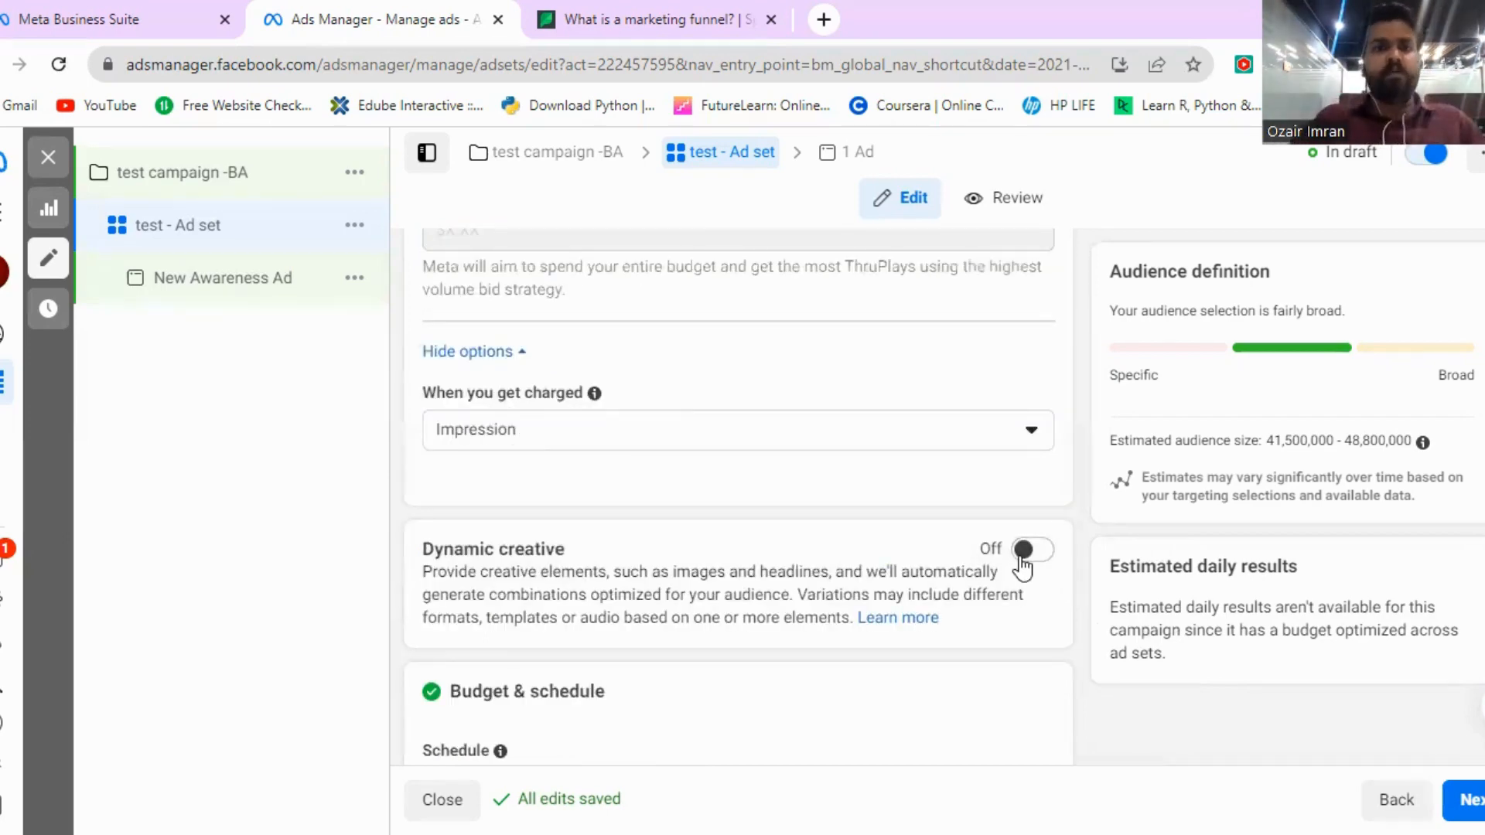
{"action": "left_click", "coordinate": [1027, 551]}
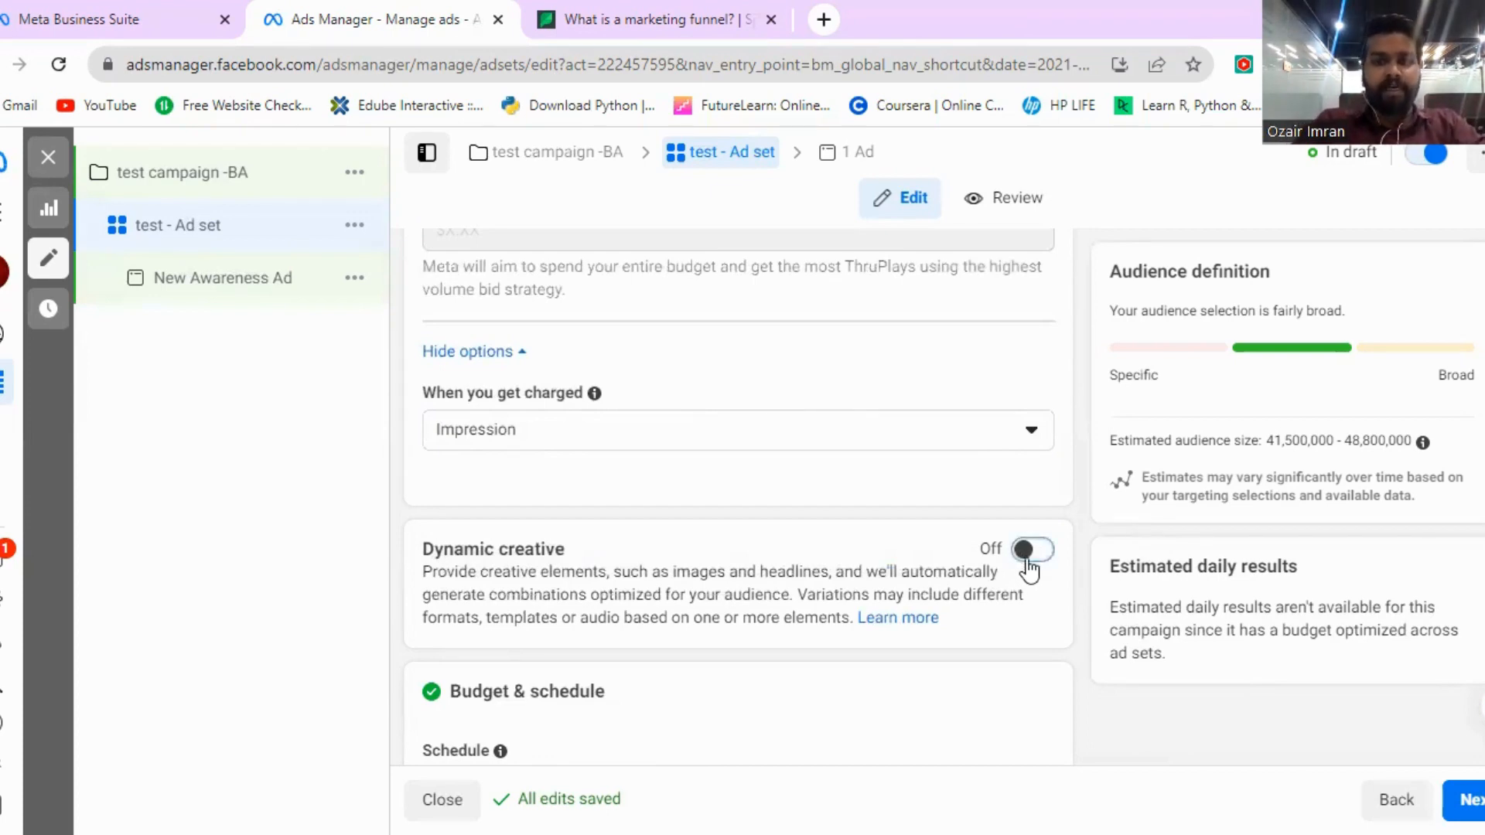
{"action": "left_click", "coordinate": [1005, 565]}
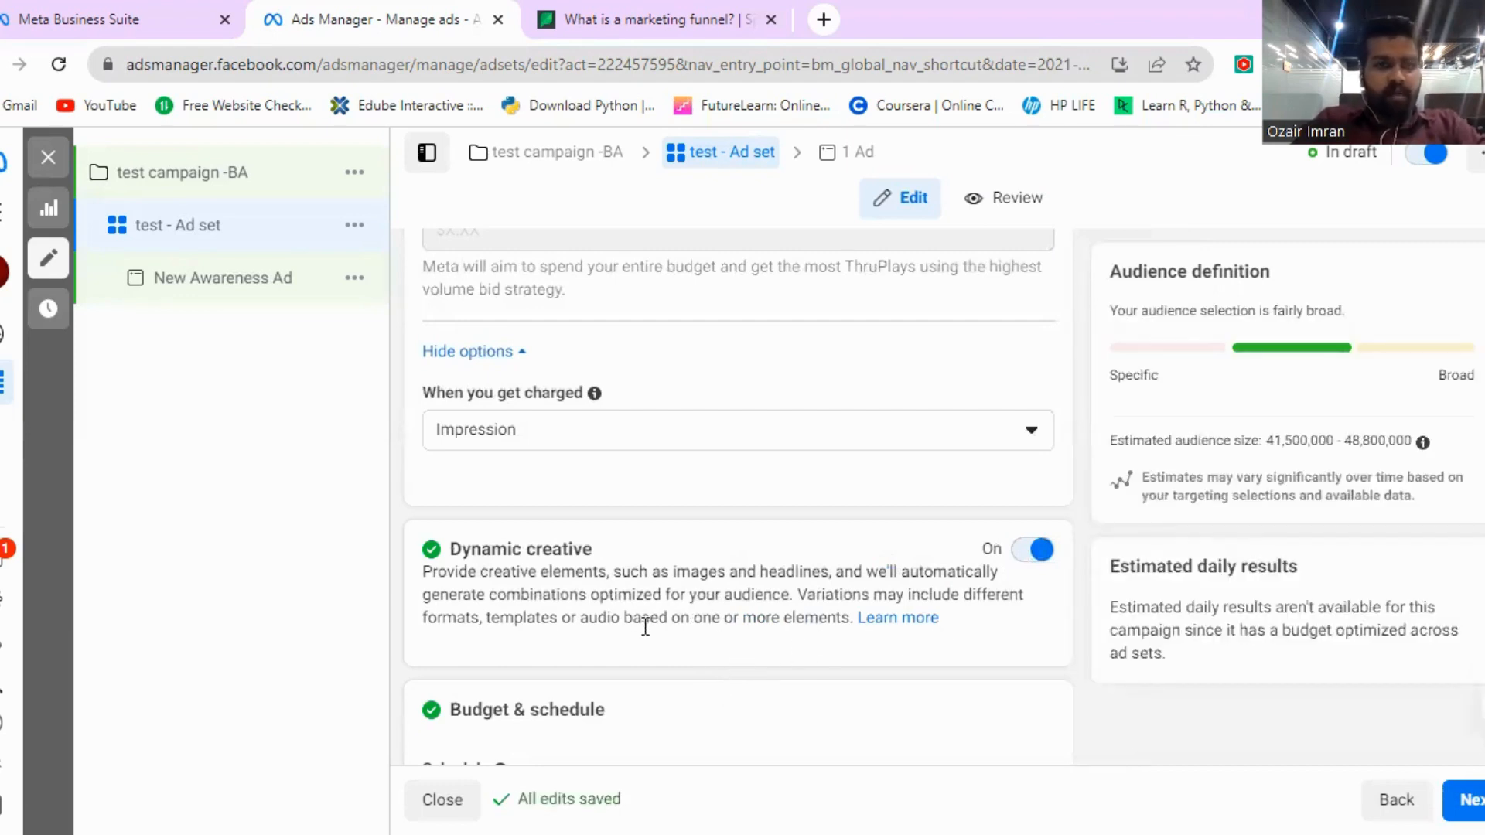
{"action": "left_click", "coordinate": [1032, 551]}
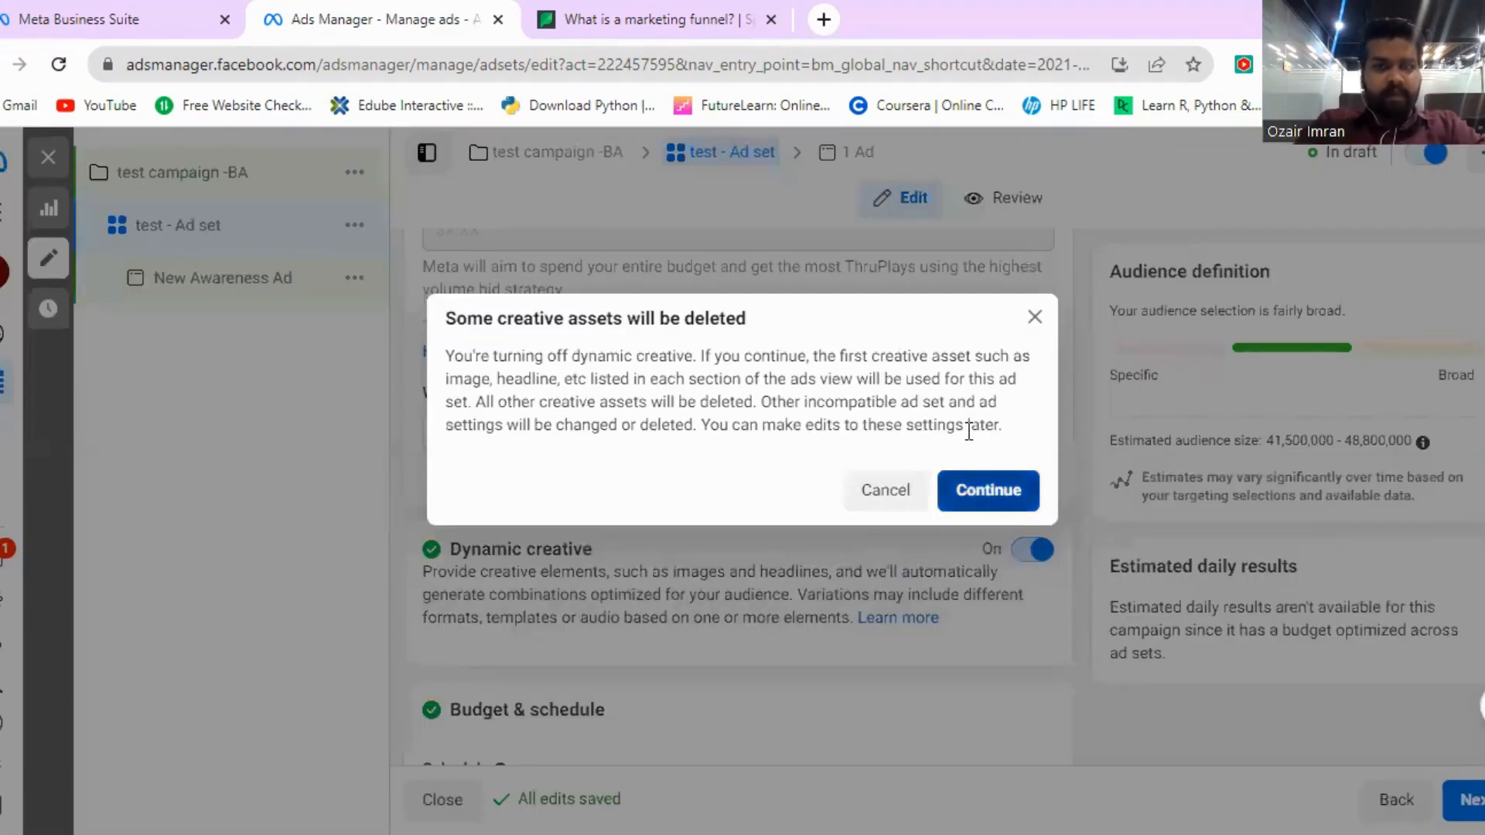
{"action": "key", "text": "Return"}
Step: Check the start date calendar in the ad set's schedule without changing the date
{"action": "scroll", "coordinate": [591, 691], "scroll_direction": "down", "scroll_amount": 1}
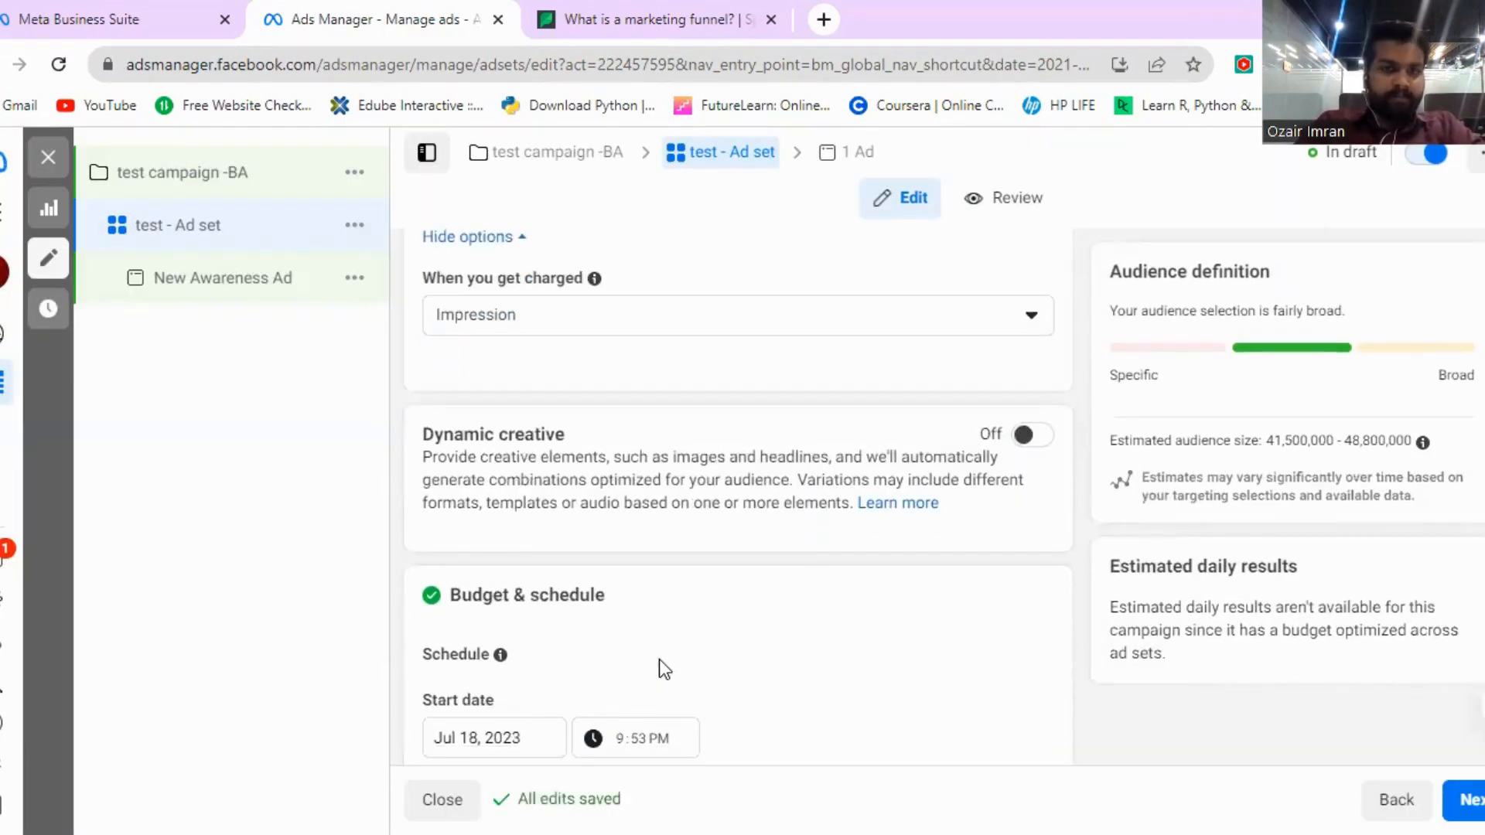
{"action": "scroll", "coordinate": [568, 636], "scroll_direction": "down", "scroll_amount": 3}
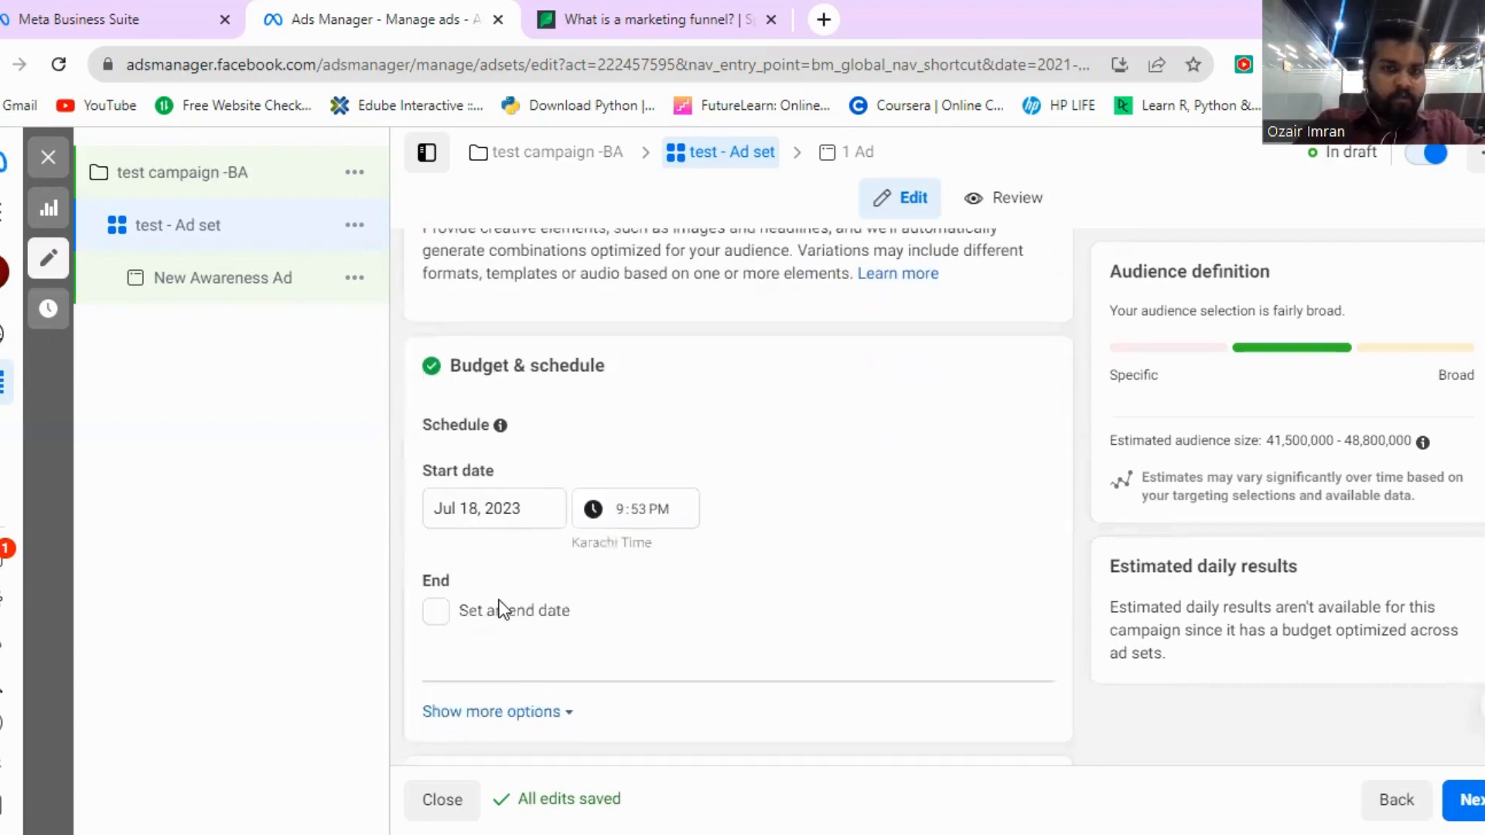
{"action": "scroll", "coordinate": [501, 611], "scroll_direction": "up", "scroll_amount": 1}
{"action": "left_click", "coordinate": [517, 629]}
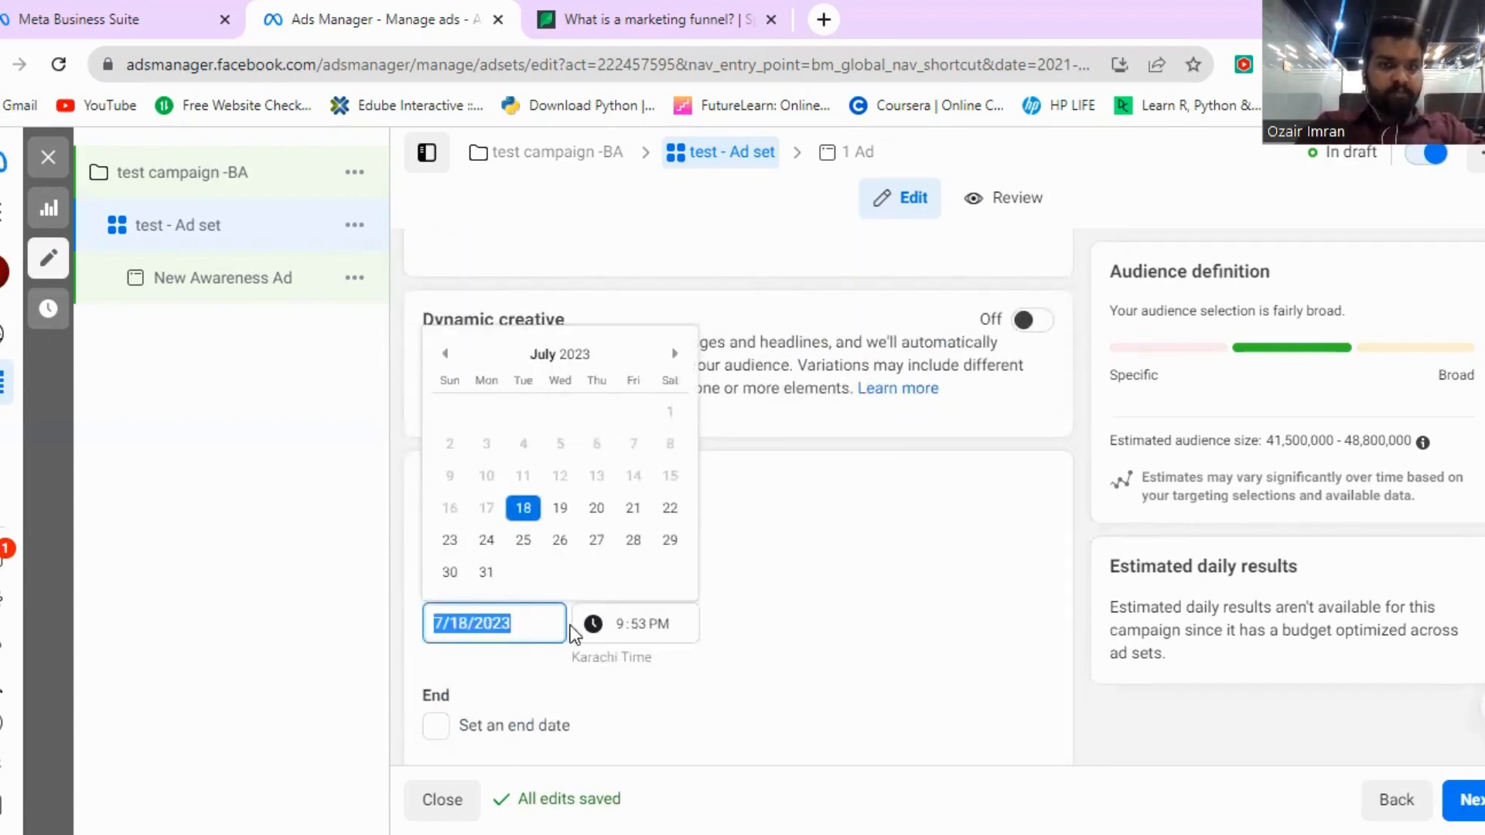
{"action": "left_click", "coordinate": [746, 640]}
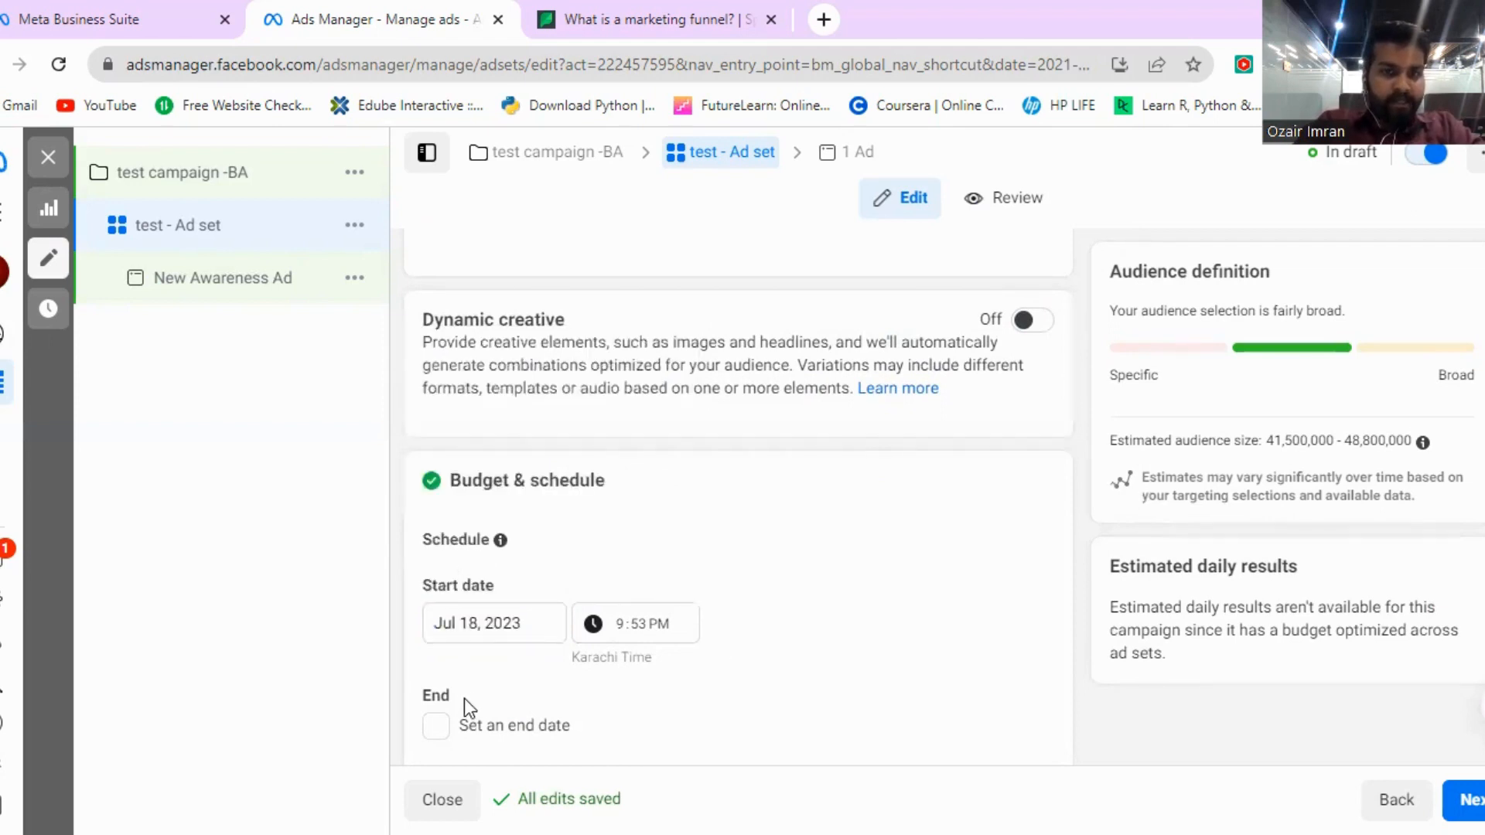
Step: Give the ad set an end date of Jul 20, 2023 and set its start time to 10:53 PM
{"action": "left_click", "coordinate": [438, 728]}
{"action": "scroll", "coordinate": [551, 675], "scroll_direction": "down", "scroll_amount": 3}
{"action": "left_click", "coordinate": [496, 555]}
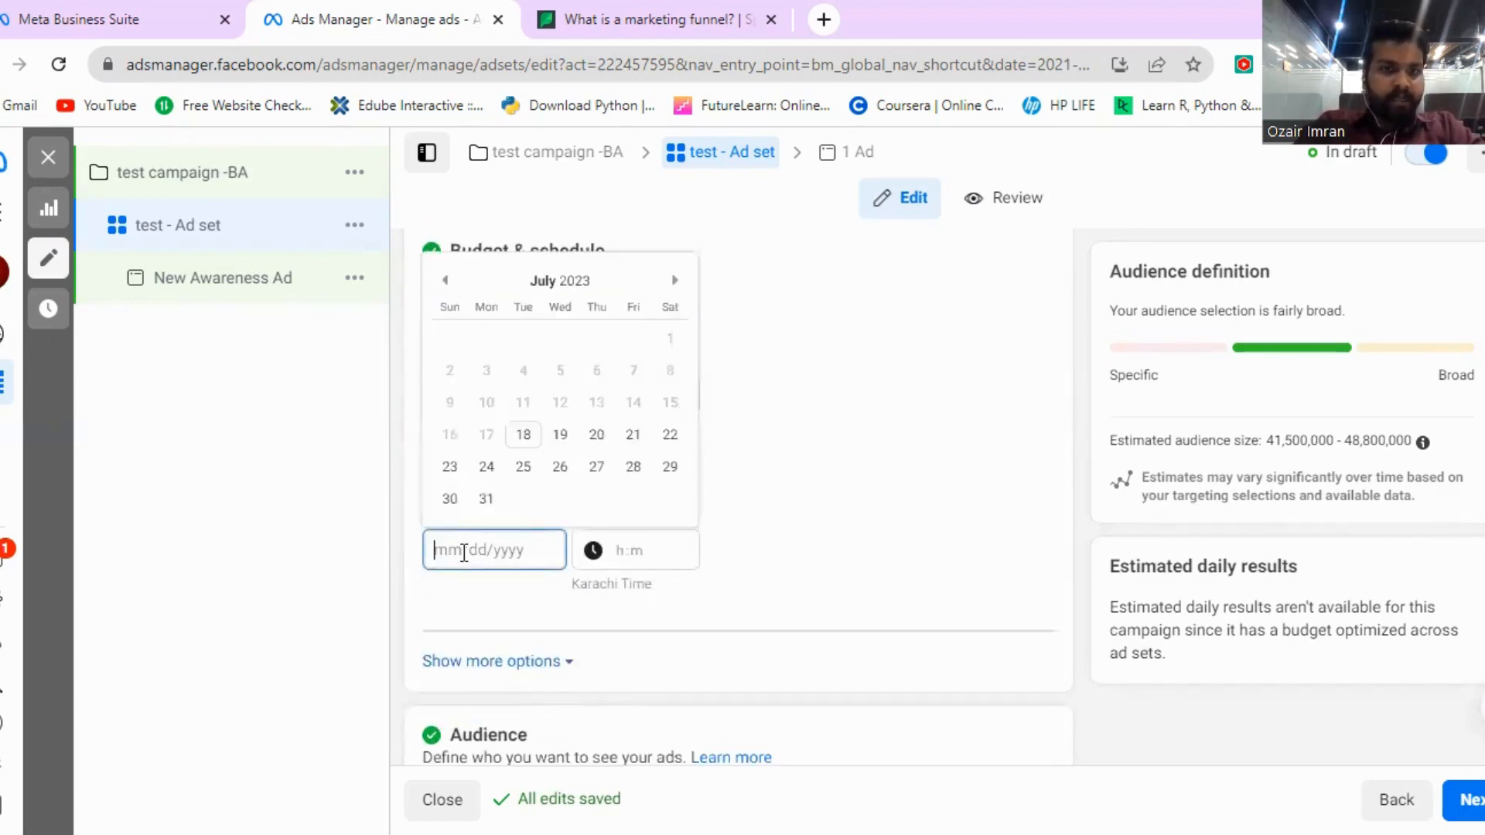
{"action": "left_click", "coordinate": [595, 440]}
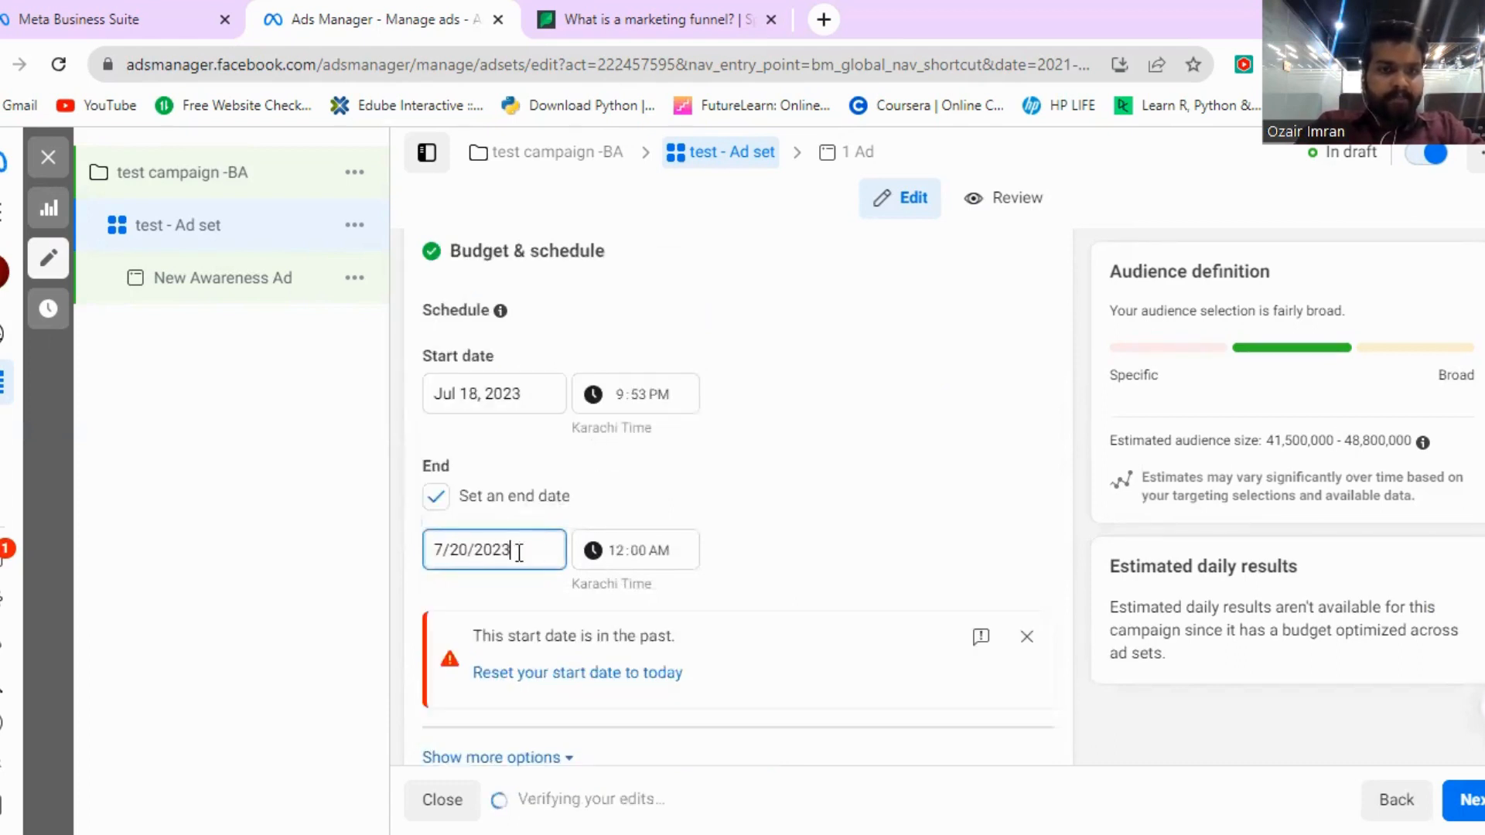
{"action": "left_click", "coordinate": [624, 396]}
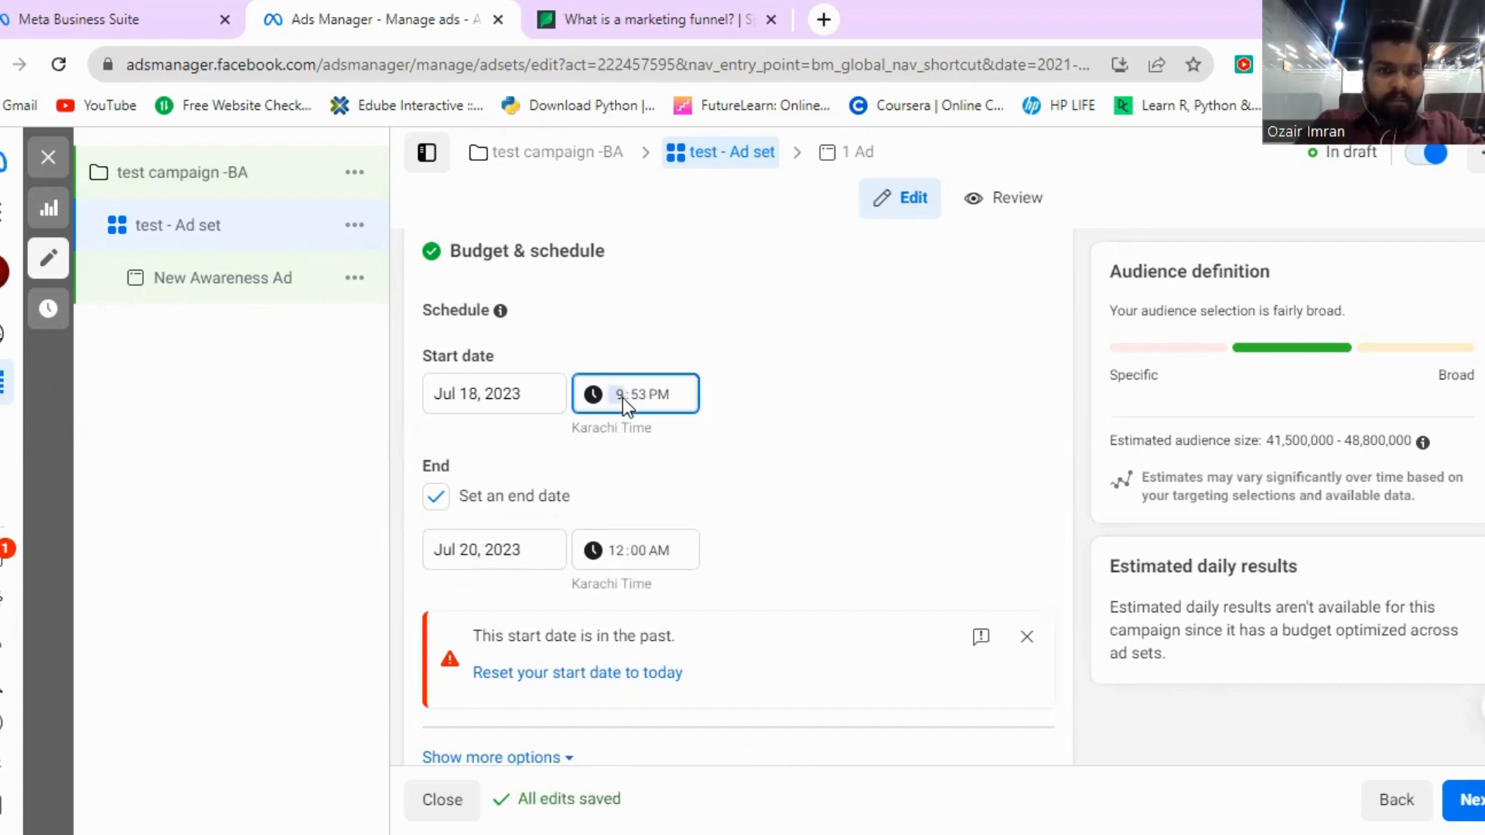
{"action": "type", "text": "10"}
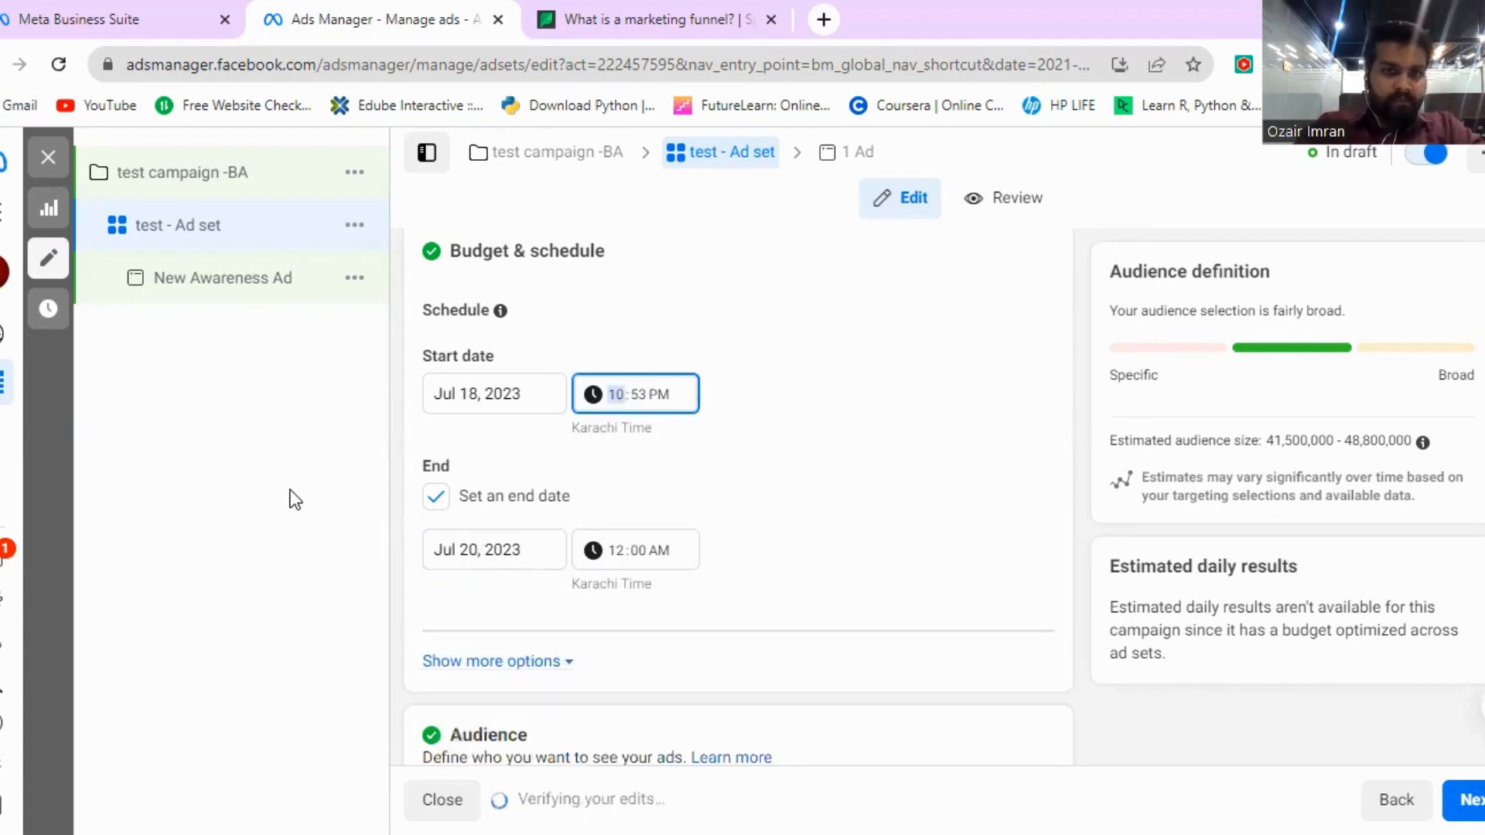
Step: Show more options for the budget and schedule, and review the spending limits and audience settings
{"action": "left_click", "coordinate": [491, 661]}
{"action": "scroll", "coordinate": [603, 549], "scroll_direction": "down", "scroll_amount": 3}
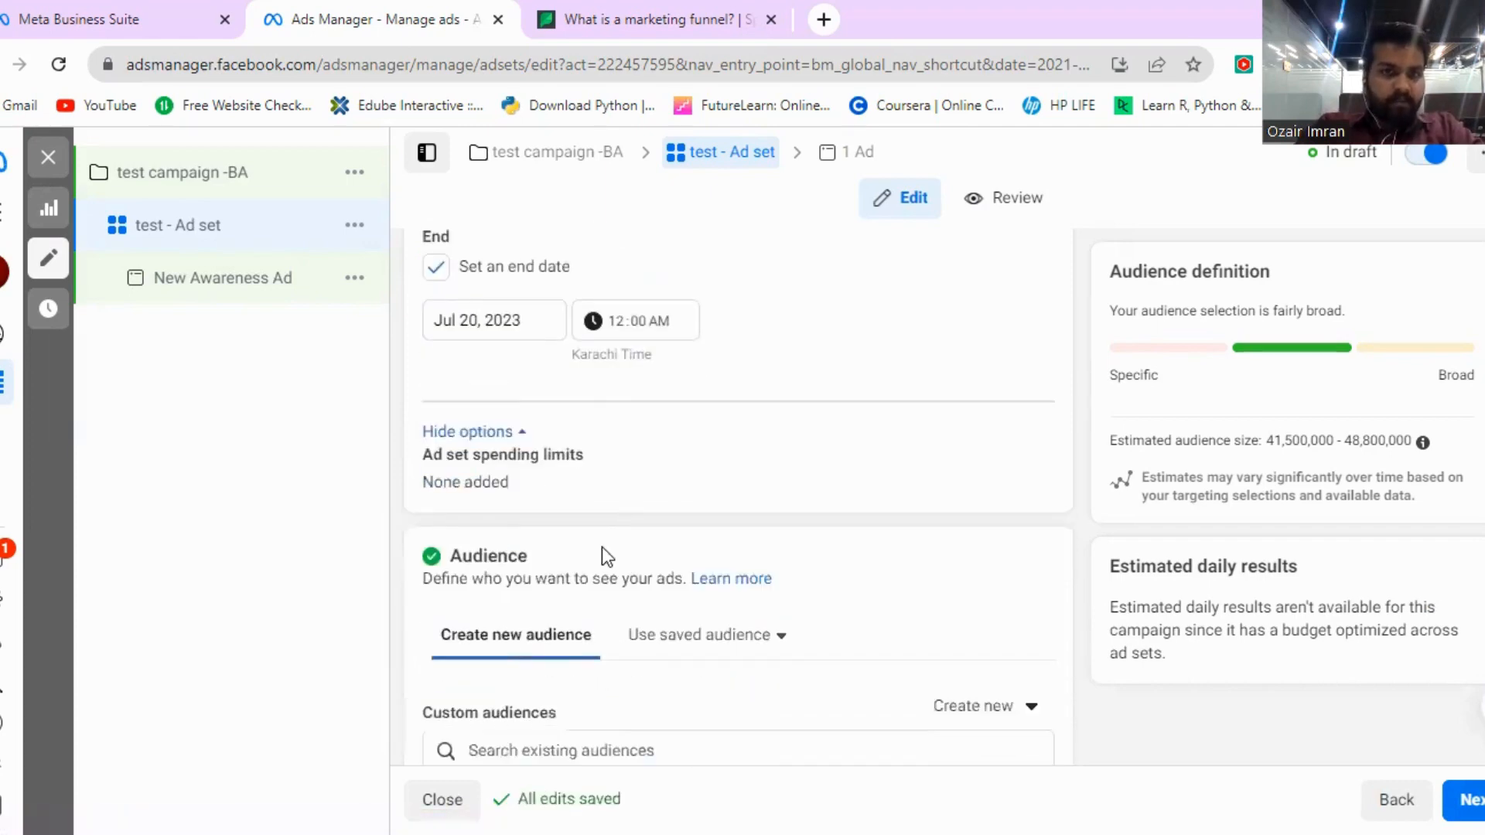
{"action": "scroll", "coordinate": [654, 631], "scroll_direction": "down", "scroll_amount": 2}
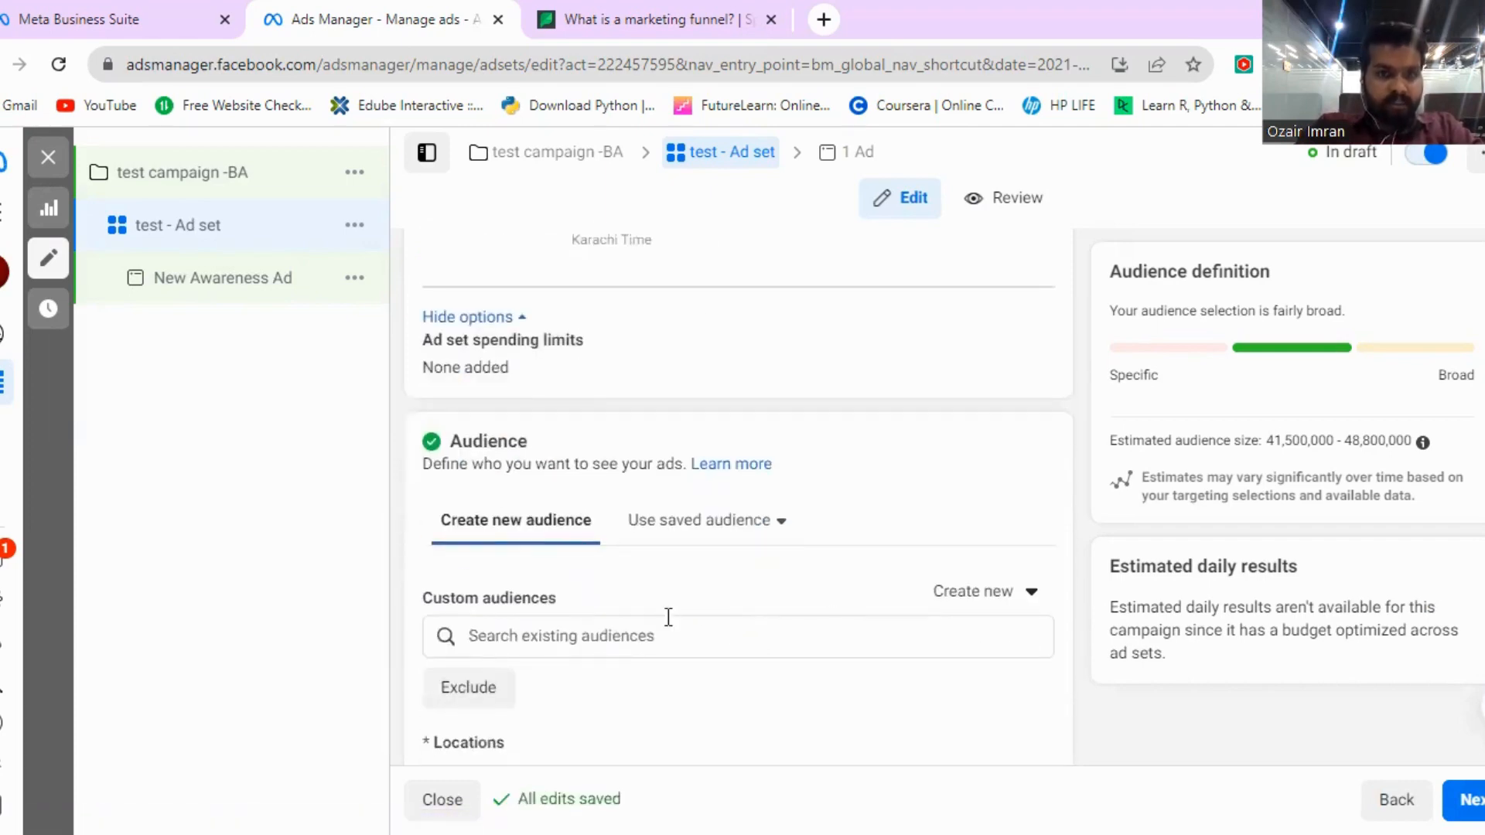
{"action": "scroll", "coordinate": [666, 617], "scroll_direction": "down", "scroll_amount": 3}
{"action": "scroll", "coordinate": [597, 587], "scroll_direction": "up", "scroll_amount": 1}
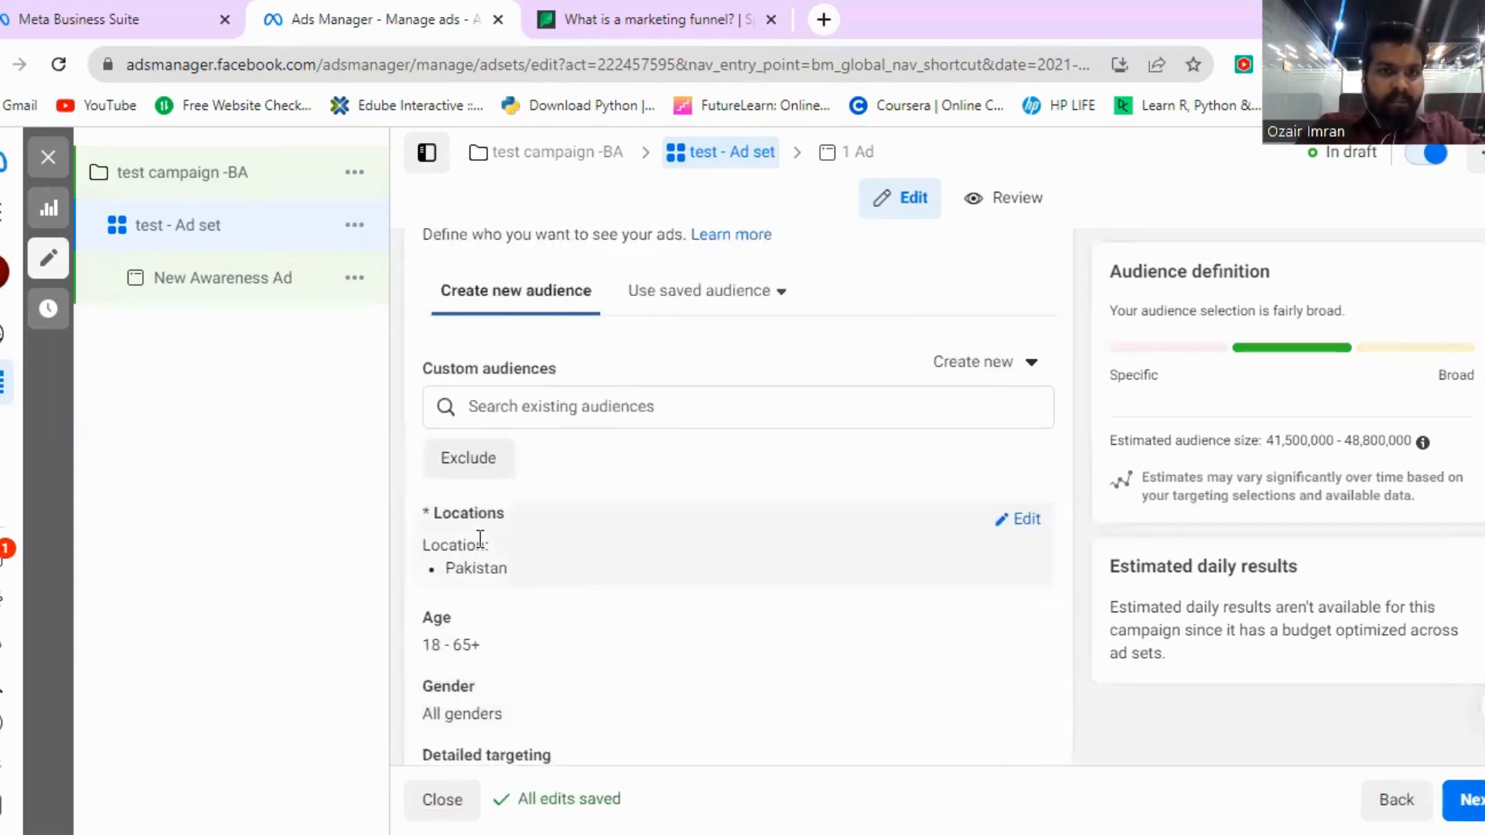
Step: Edit the audience locations and include the city of Karachi, Sindh, Pakistan in place of the whole country
{"action": "scroll", "coordinate": [570, 534], "scroll_direction": "up", "scroll_amount": 2}
{"action": "left_click", "coordinate": [1022, 637]}
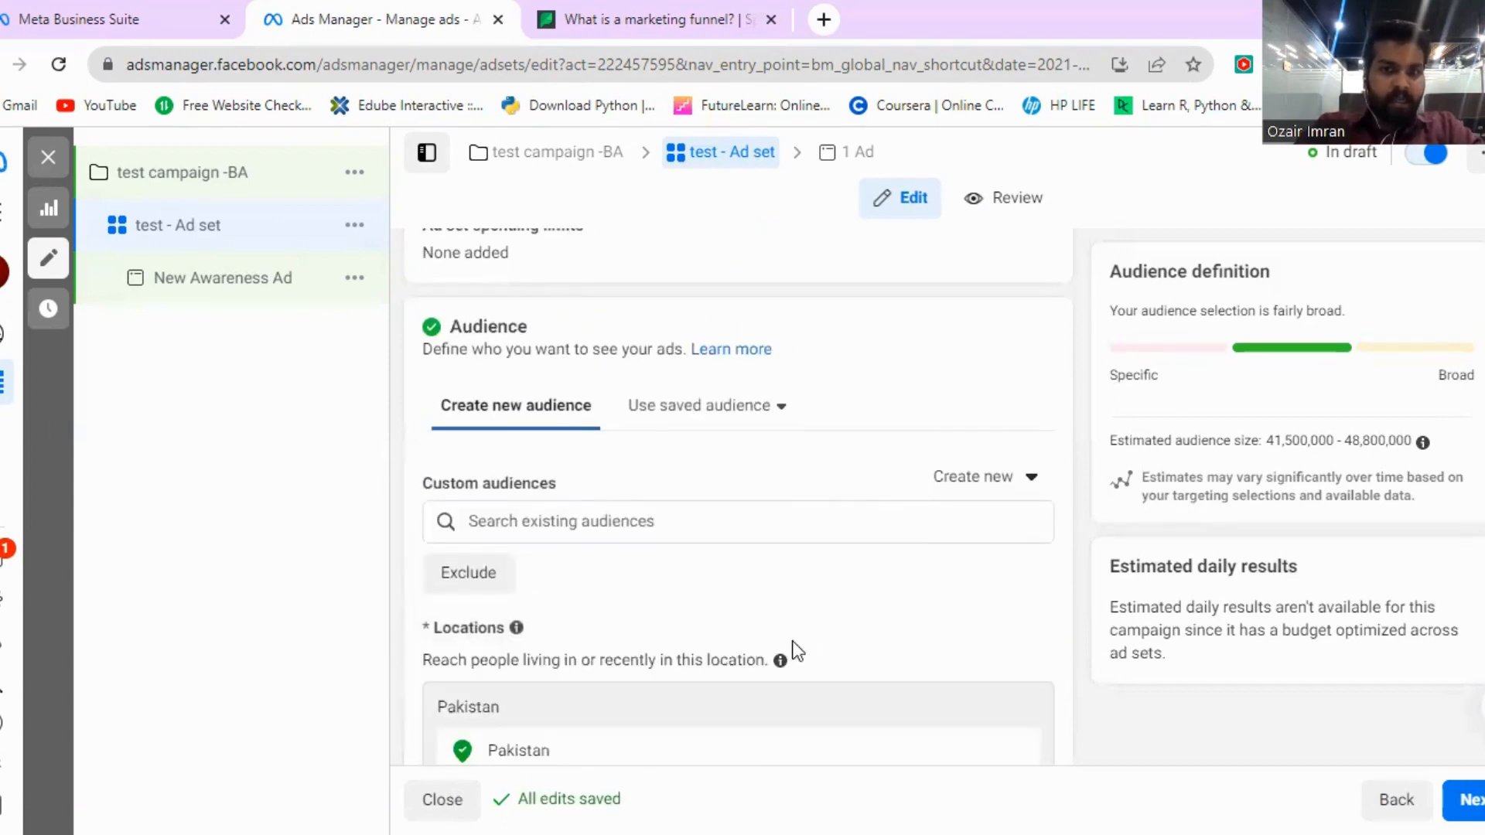
{"action": "scroll", "coordinate": [792, 640], "scroll_direction": "down", "scroll_amount": 1}
{"action": "left_click", "coordinate": [634, 695]}
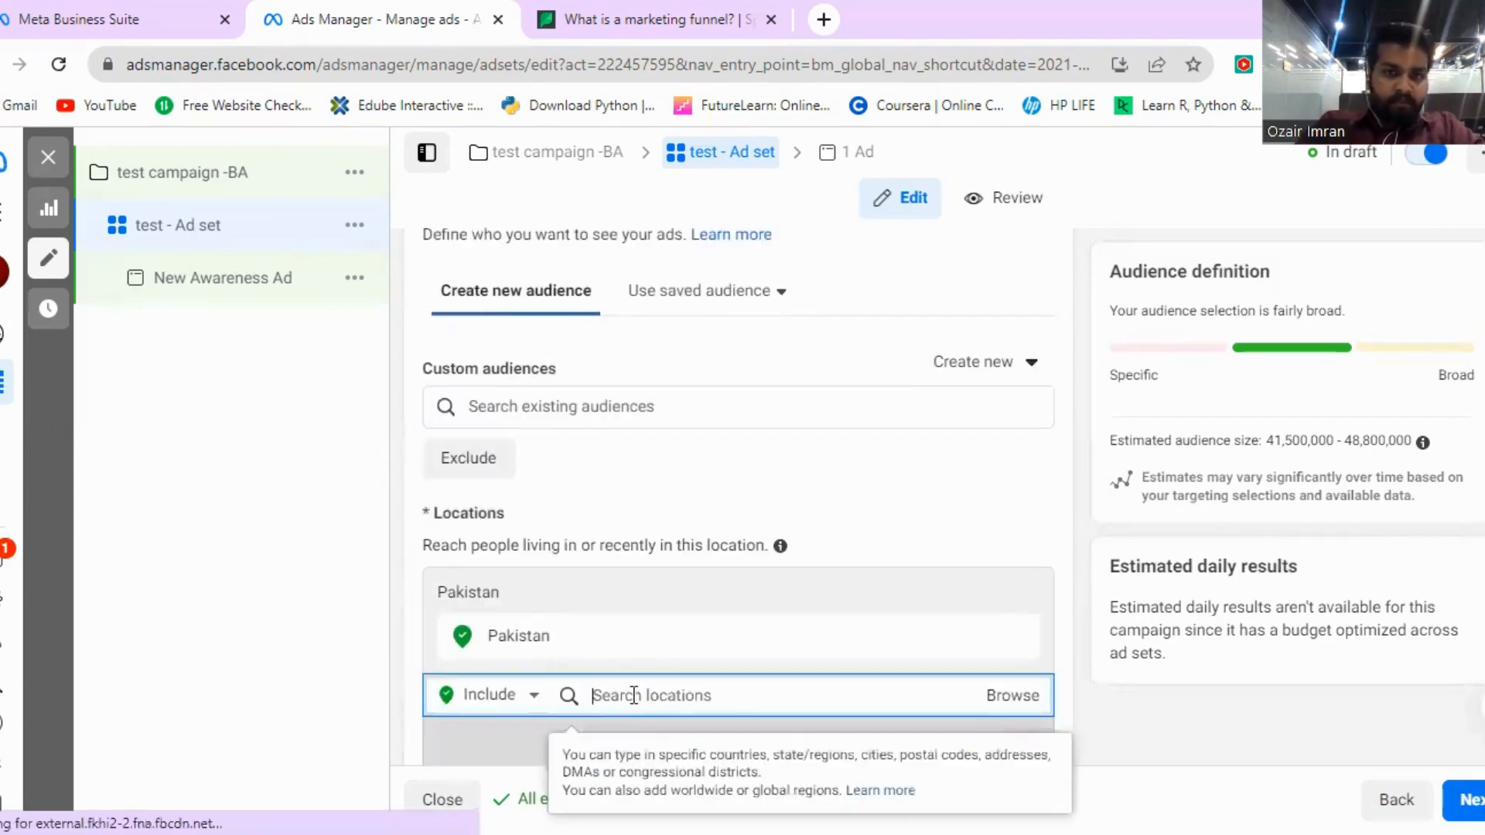
{"action": "scroll", "coordinate": [636, 697], "scroll_direction": "down", "scroll_amount": 1}
{"action": "type", "text": "karac"}
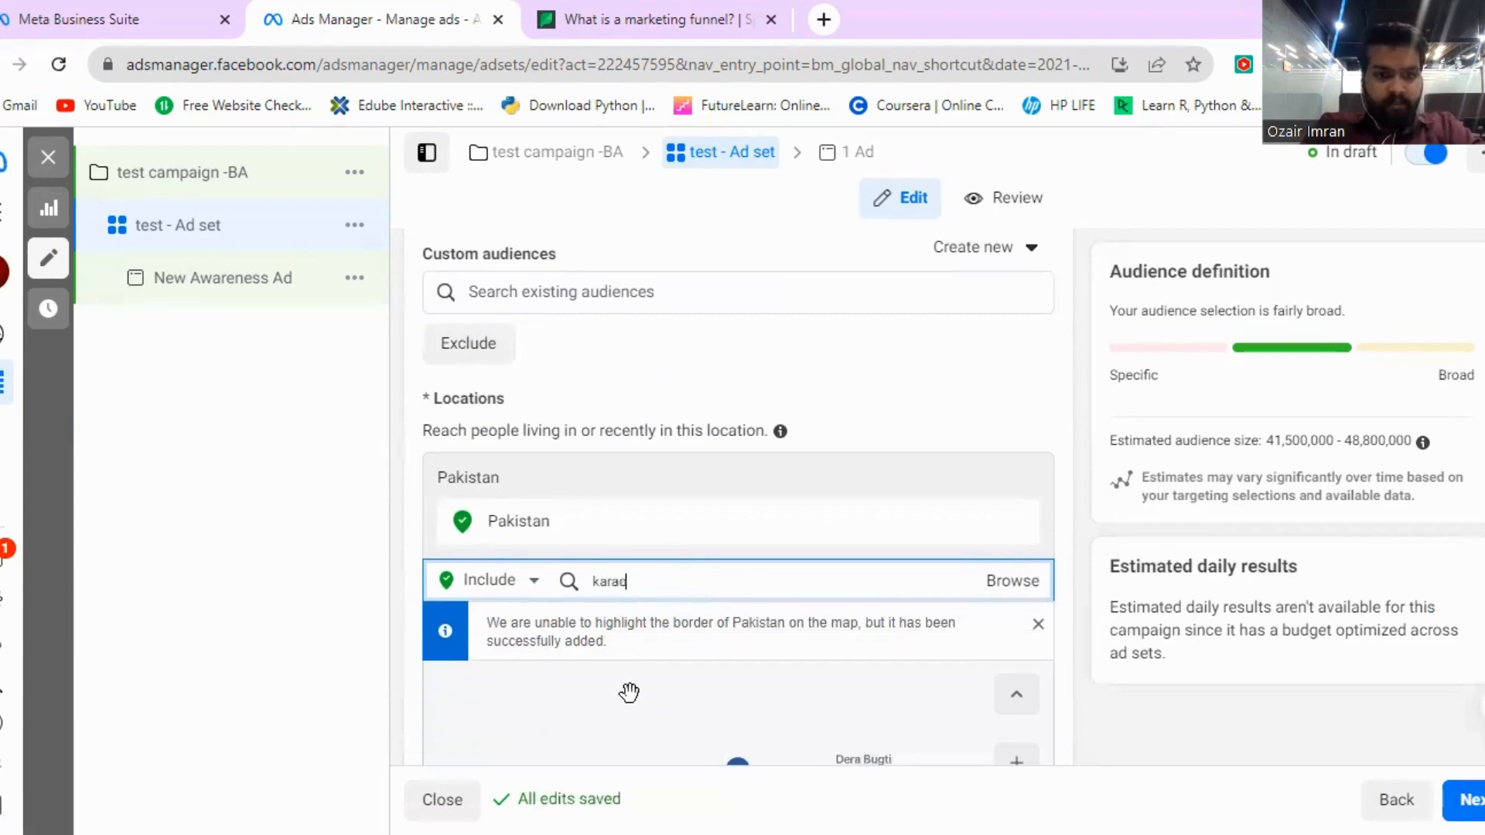
{"action": "type", "text": "hi,"}
{"action": "scroll", "coordinate": [634, 705], "scroll_direction": "down", "scroll_amount": 1}
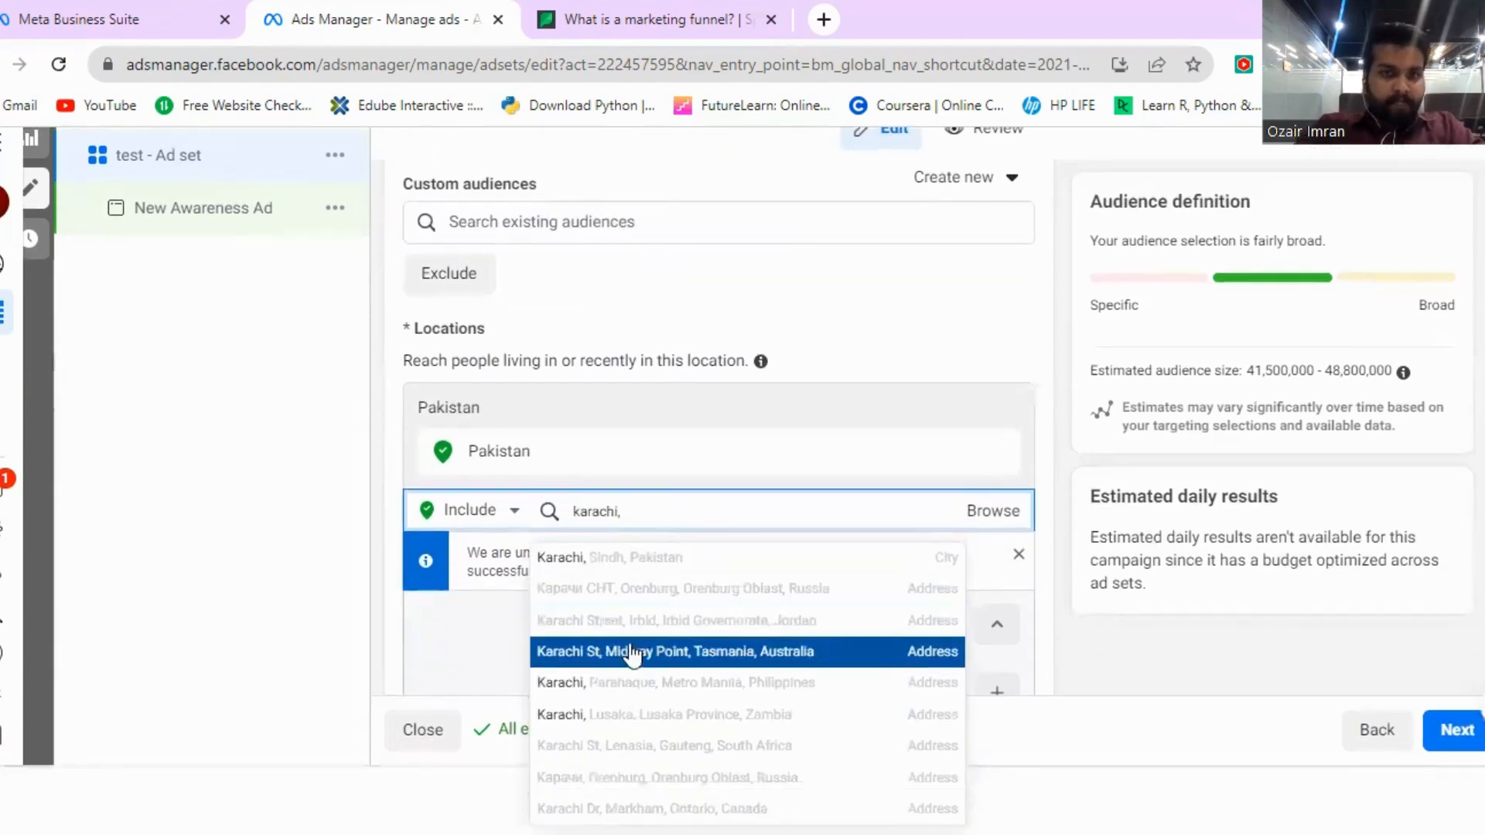
{"action": "left_click", "coordinate": [643, 576]}
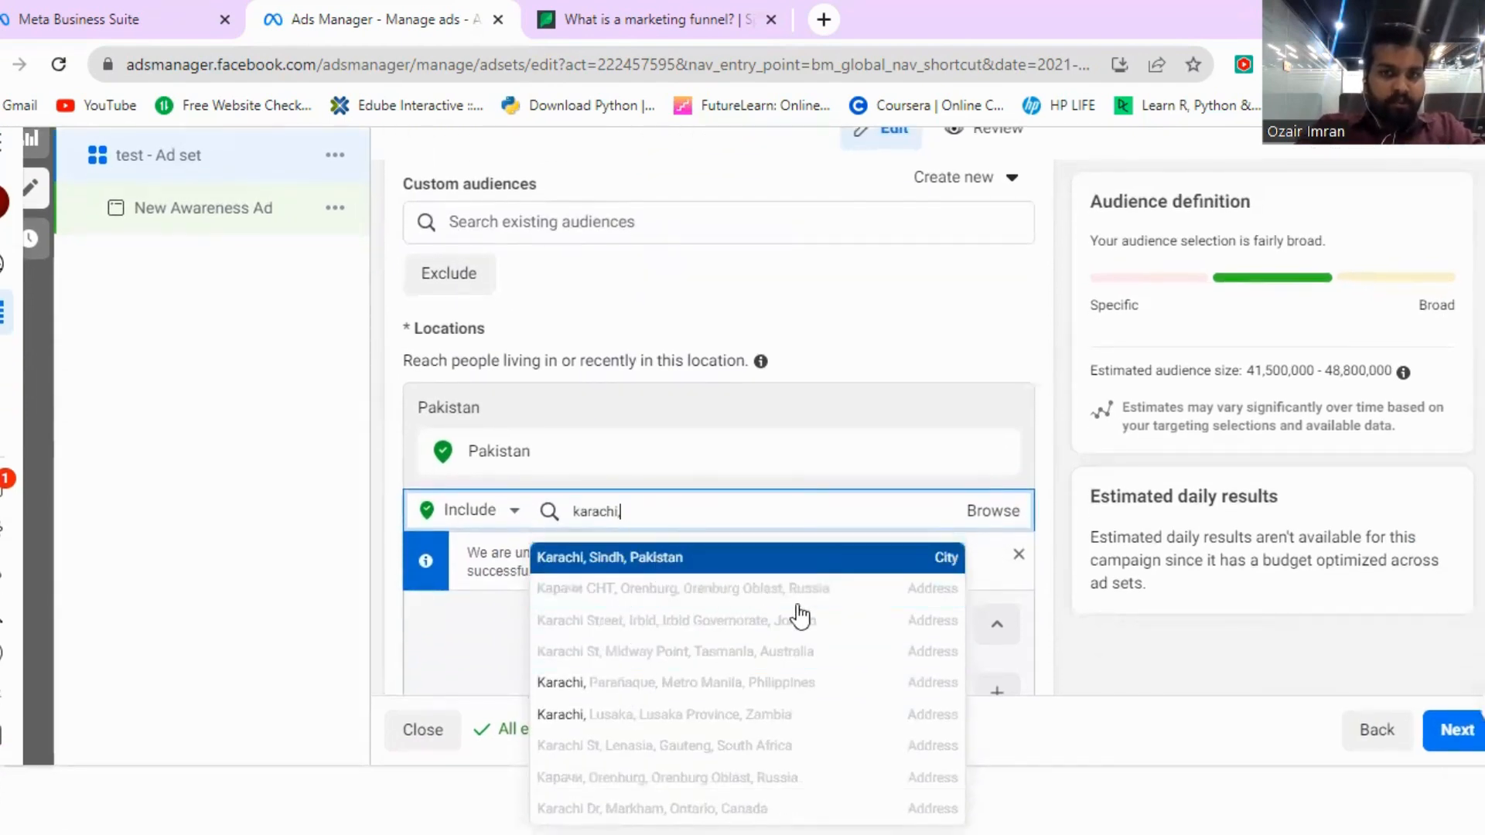
Step: Check Karachi's targeting area on the map and limit it to Current city only
{"action": "scroll", "coordinate": [797, 649], "scroll_direction": "down", "scroll_amount": 2}
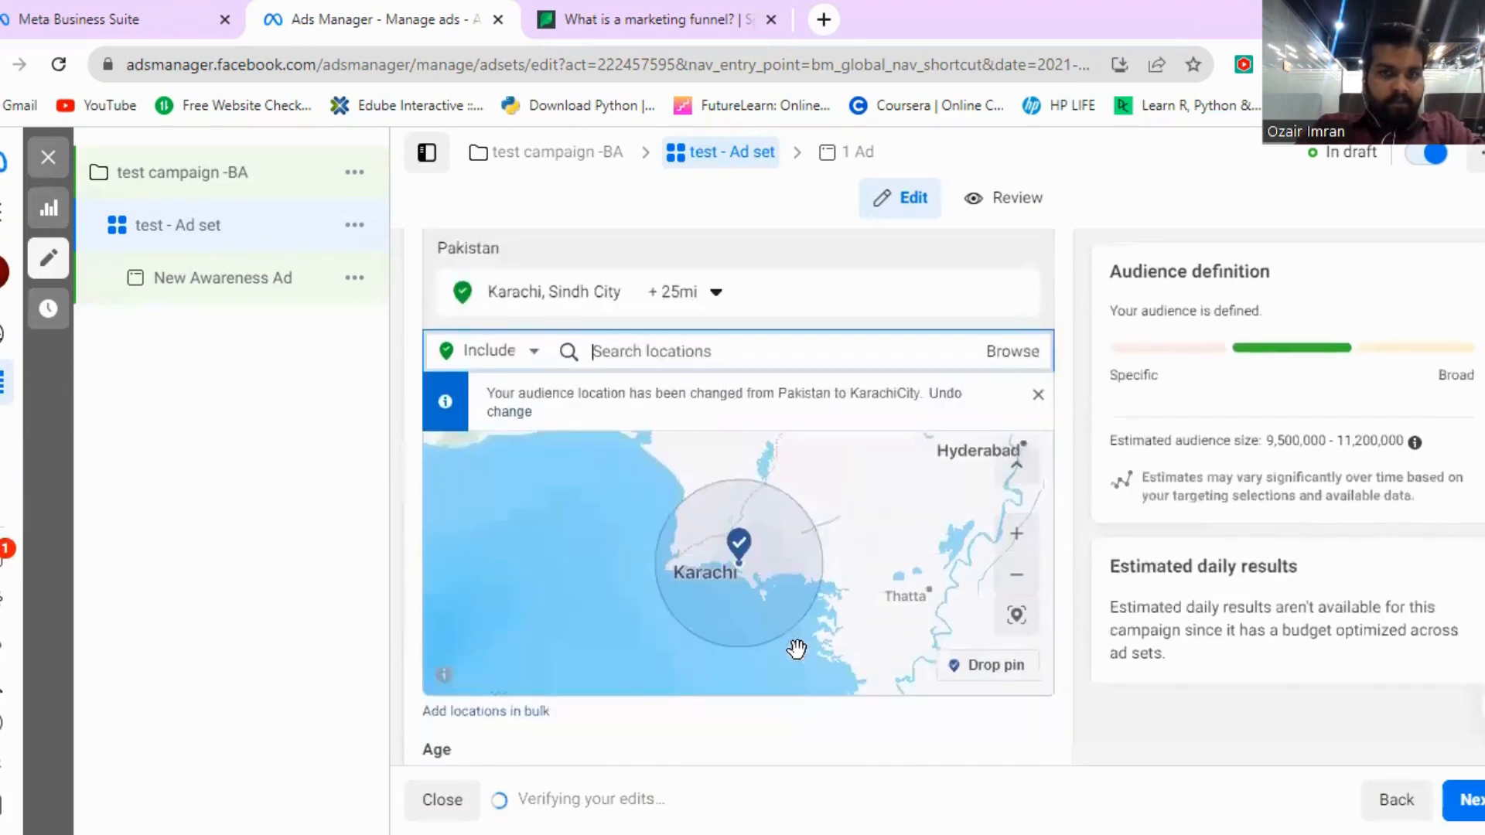
{"action": "scroll", "coordinate": [753, 647], "scroll_direction": "up", "scroll_amount": 1}
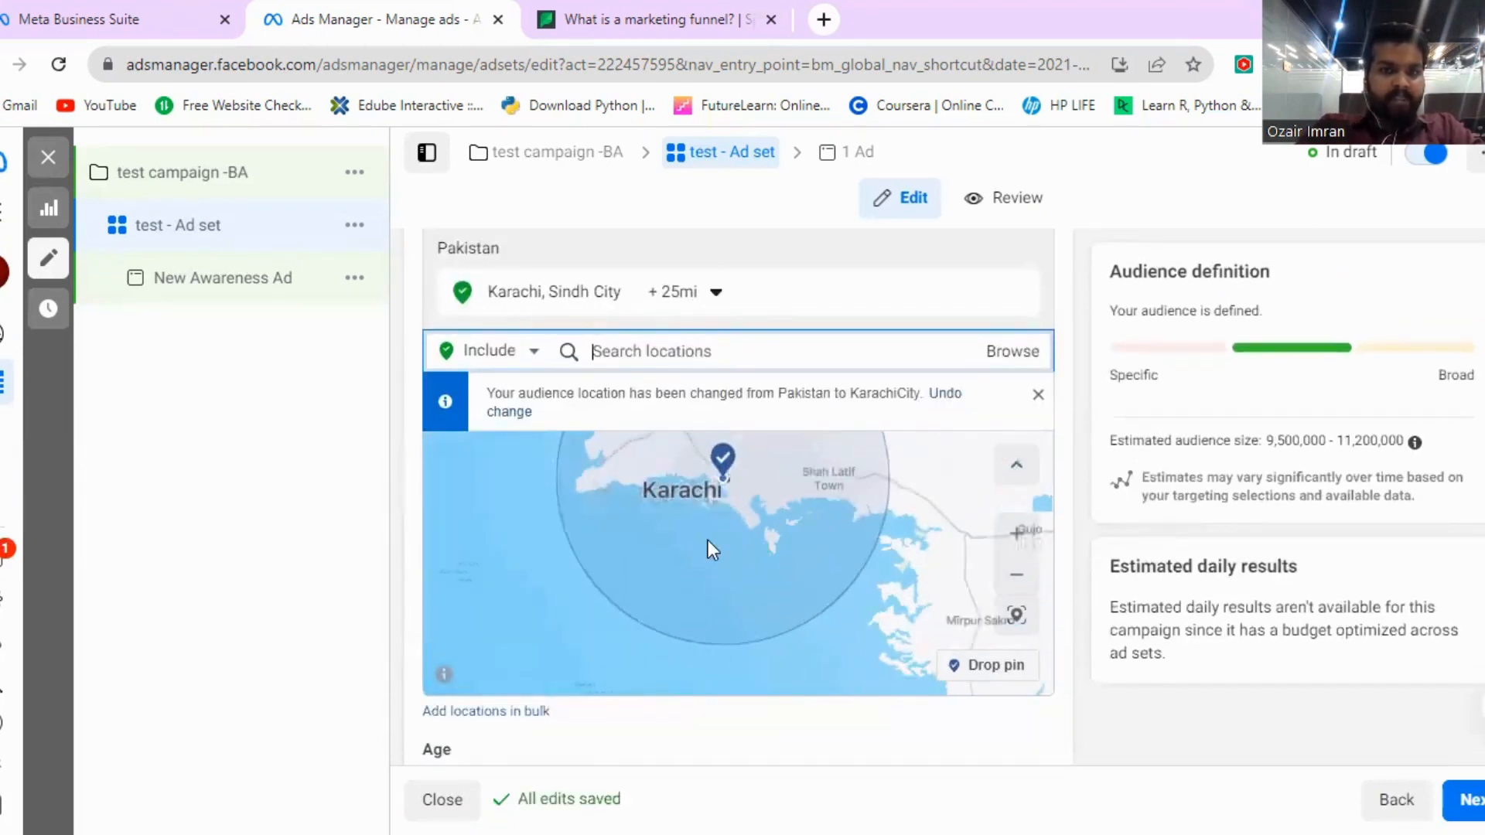
{"action": "scroll", "coordinate": [708, 540], "scroll_direction": "down", "scroll_amount": 1}
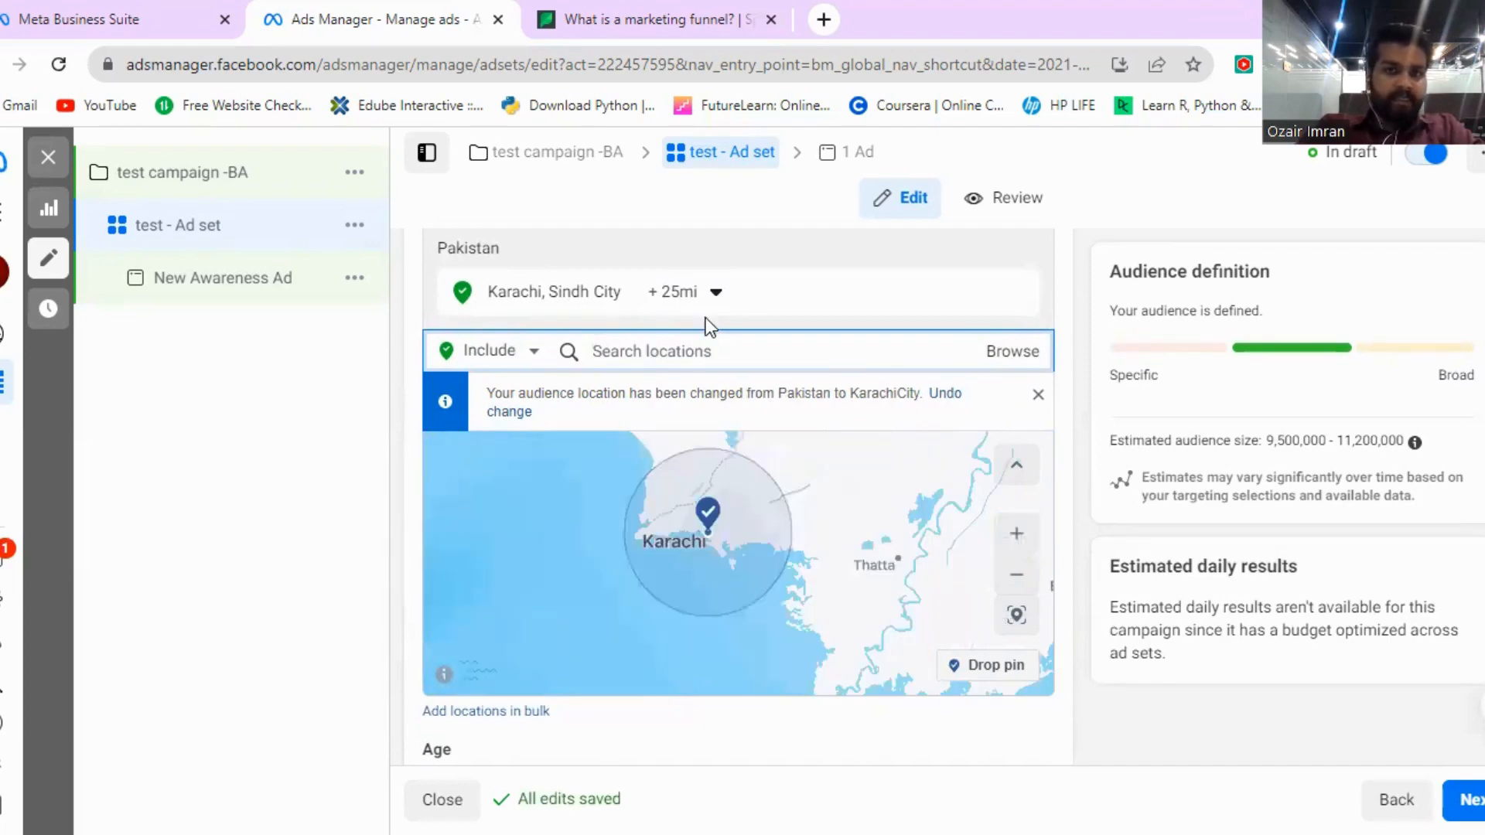
{"action": "left_click", "coordinate": [716, 300]}
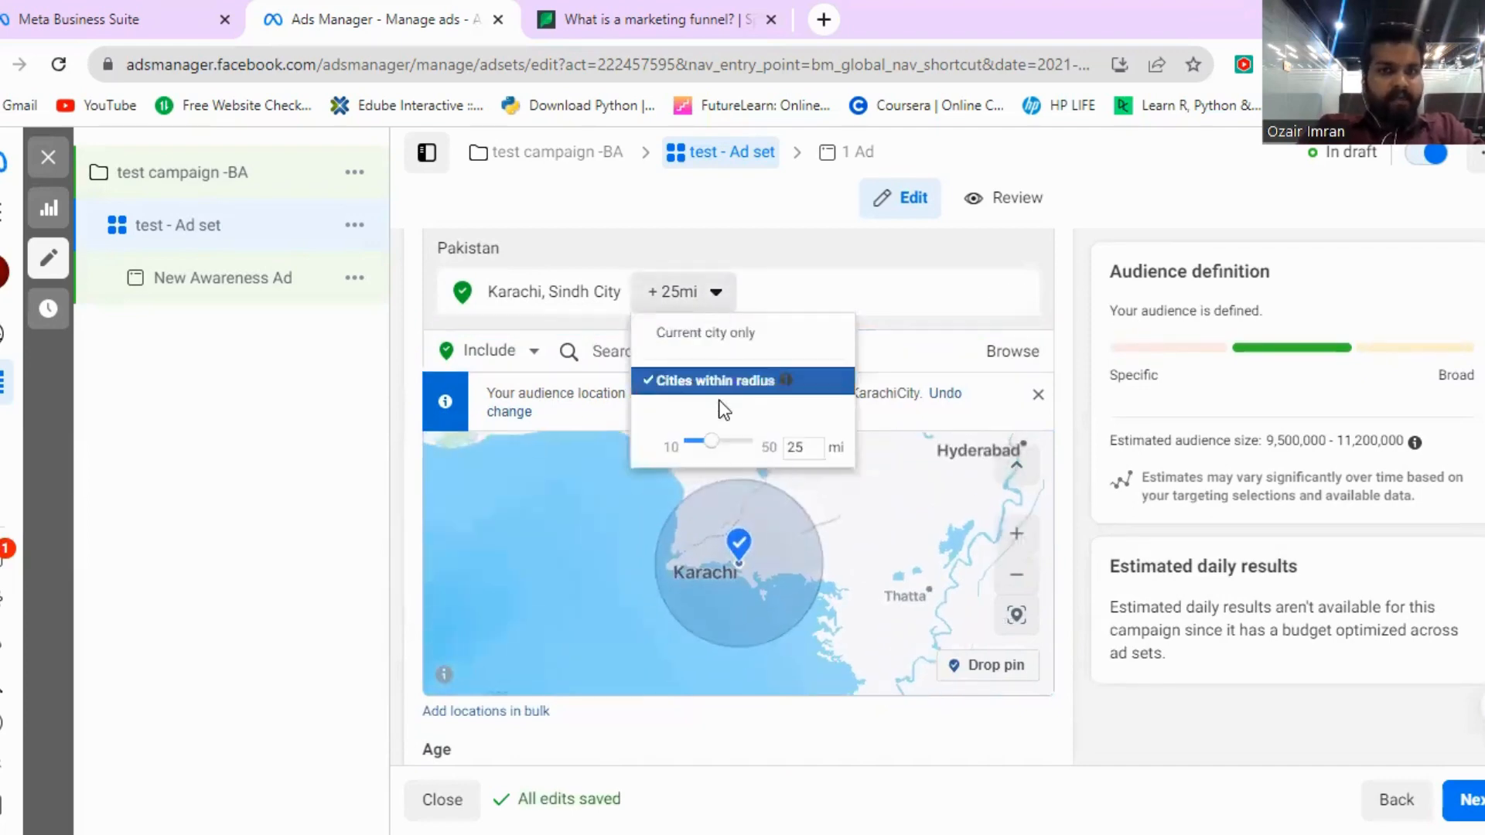
{"action": "left_click", "coordinate": [701, 334]}
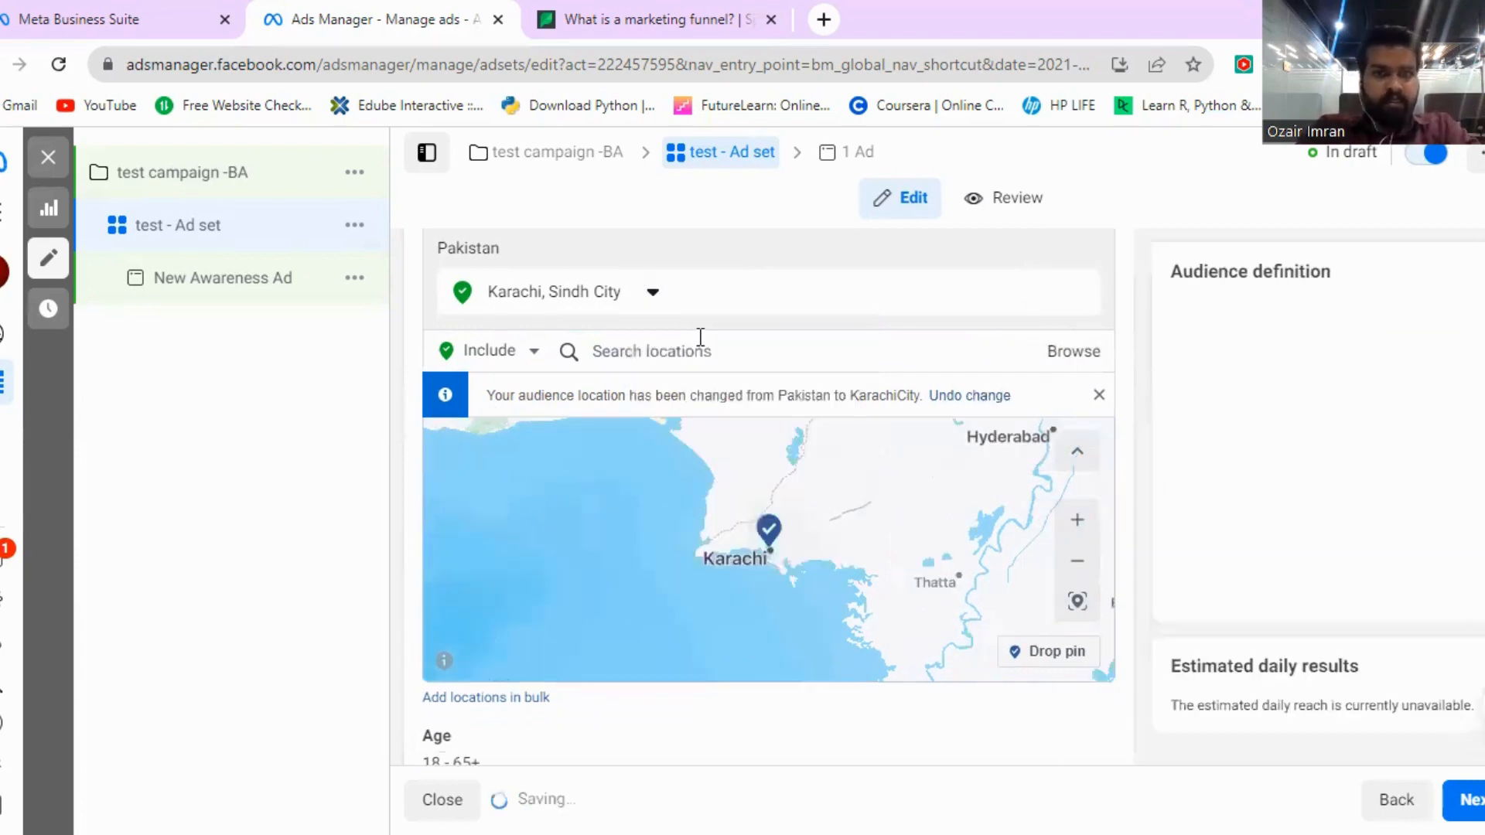
Step: Add Lahore, Punjab, Pakistan to the included locations and limit it to Current city only
{"action": "left_click", "coordinate": [629, 347]}
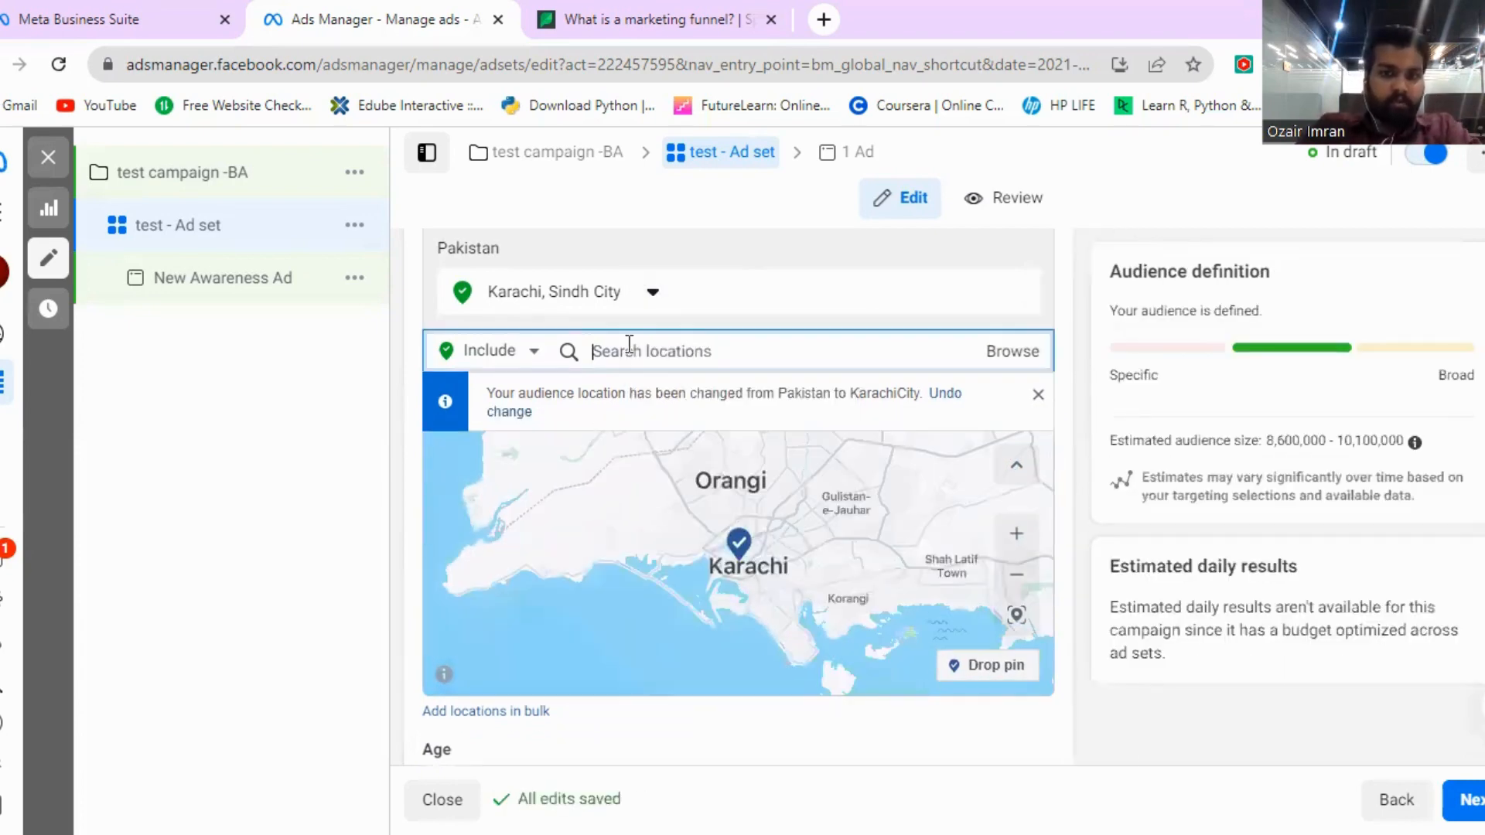
{"action": "type", "text": "lahore"}
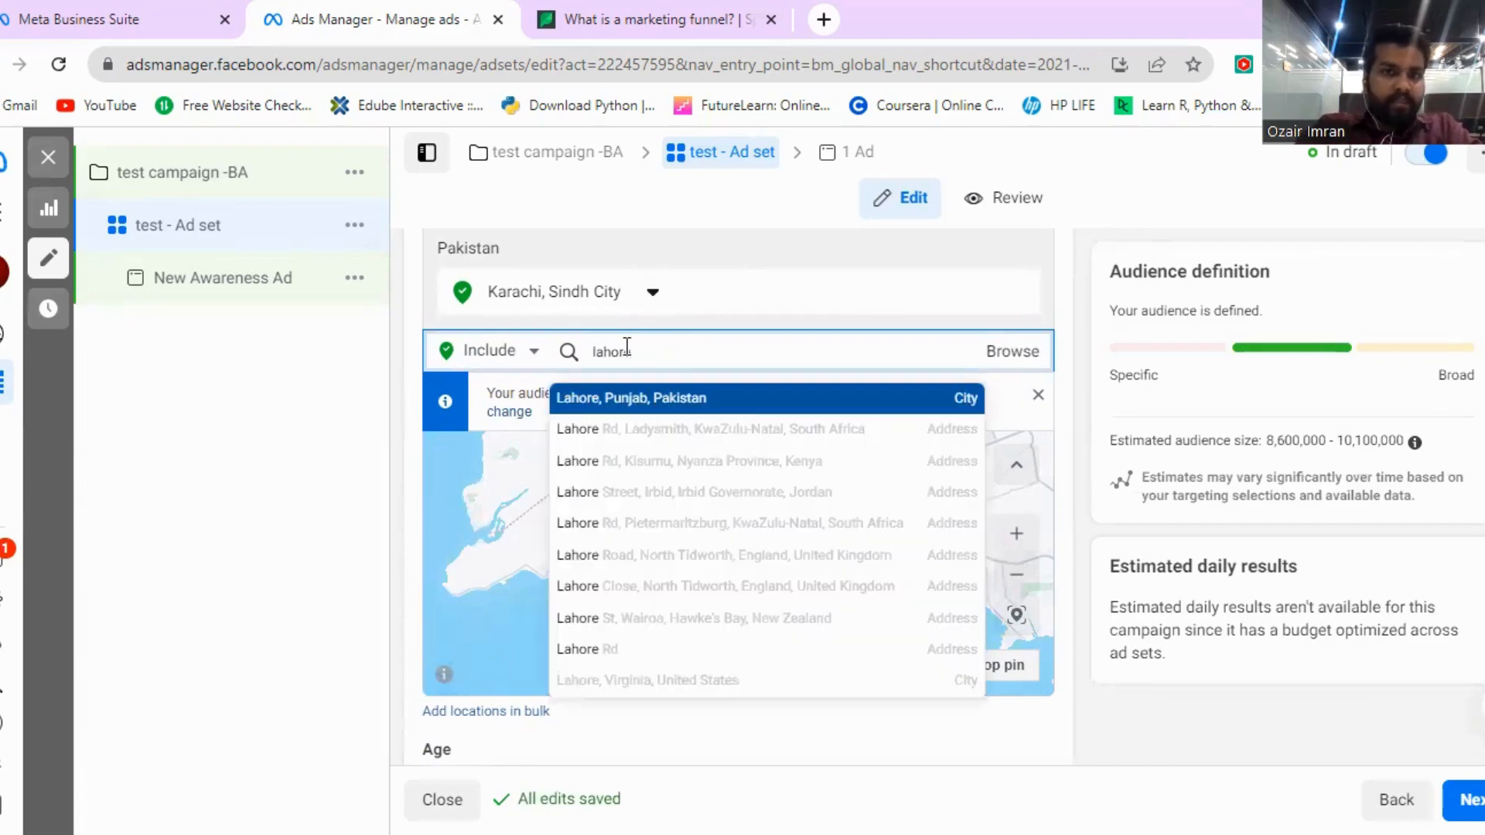
{"action": "left_click", "coordinate": [622, 399]}
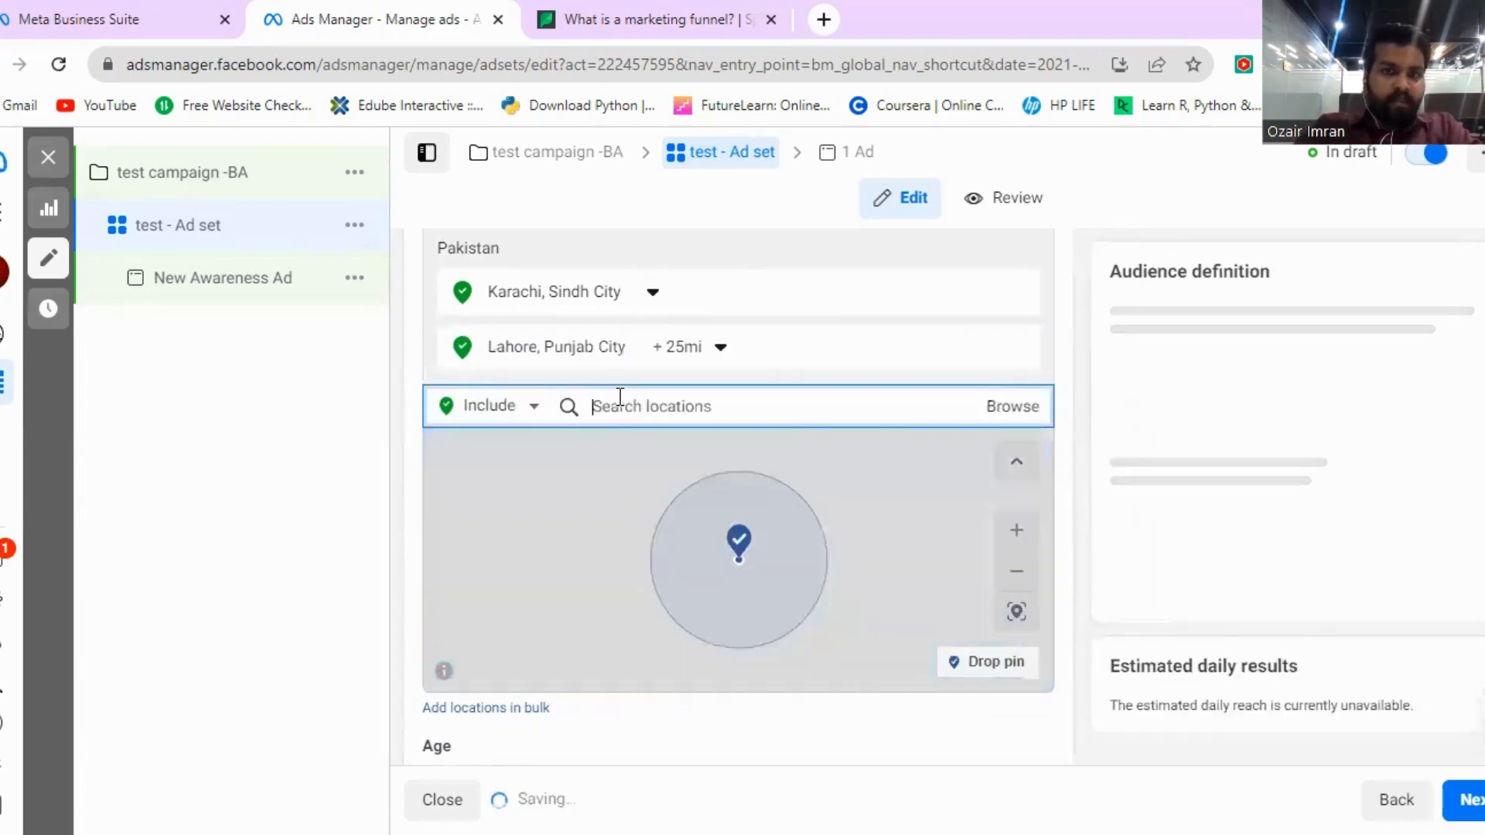
{"action": "left_click", "coordinate": [720, 350]}
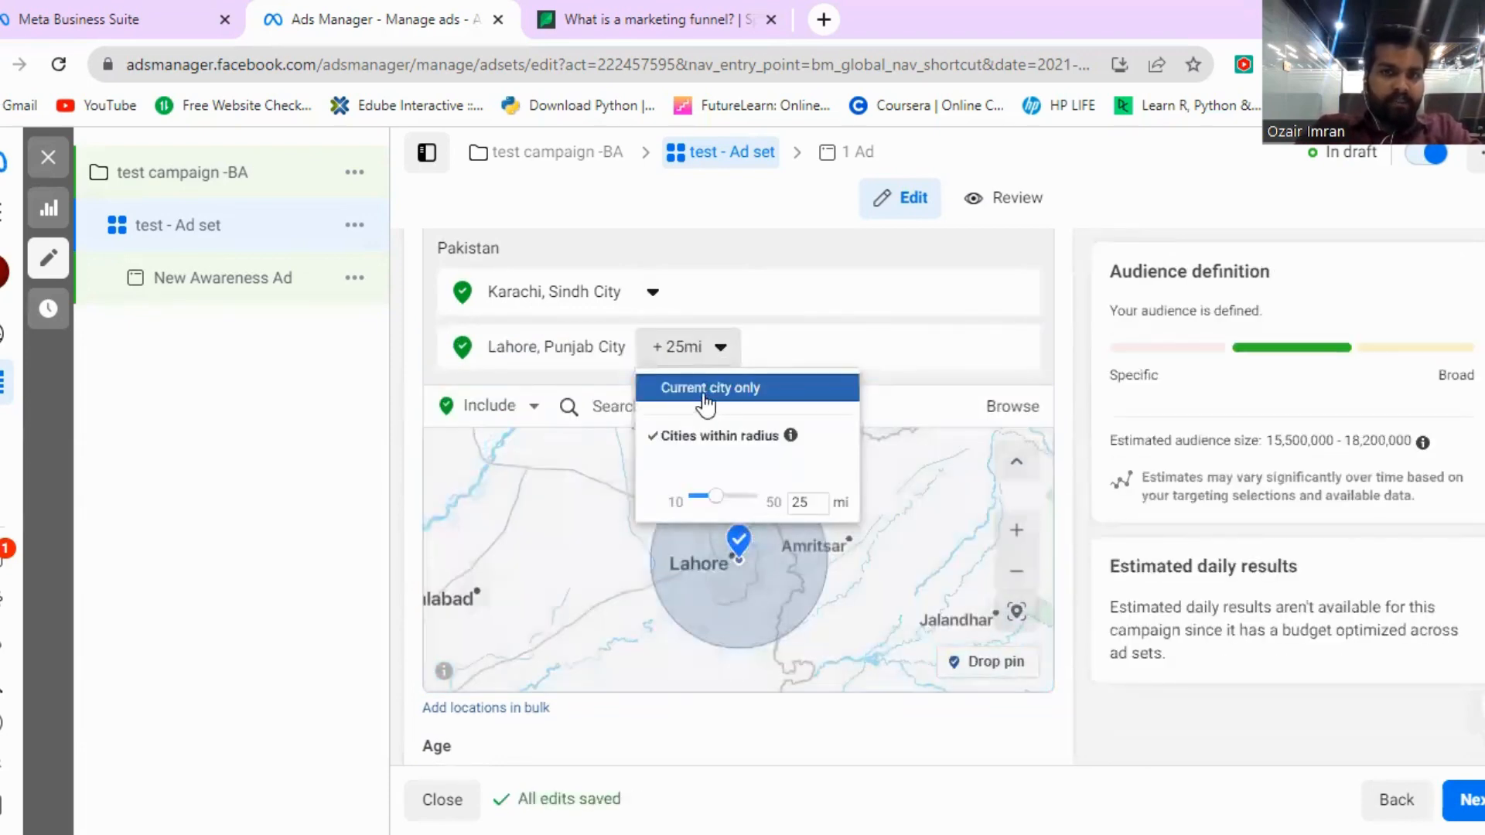
{"action": "left_click", "coordinate": [705, 400]}
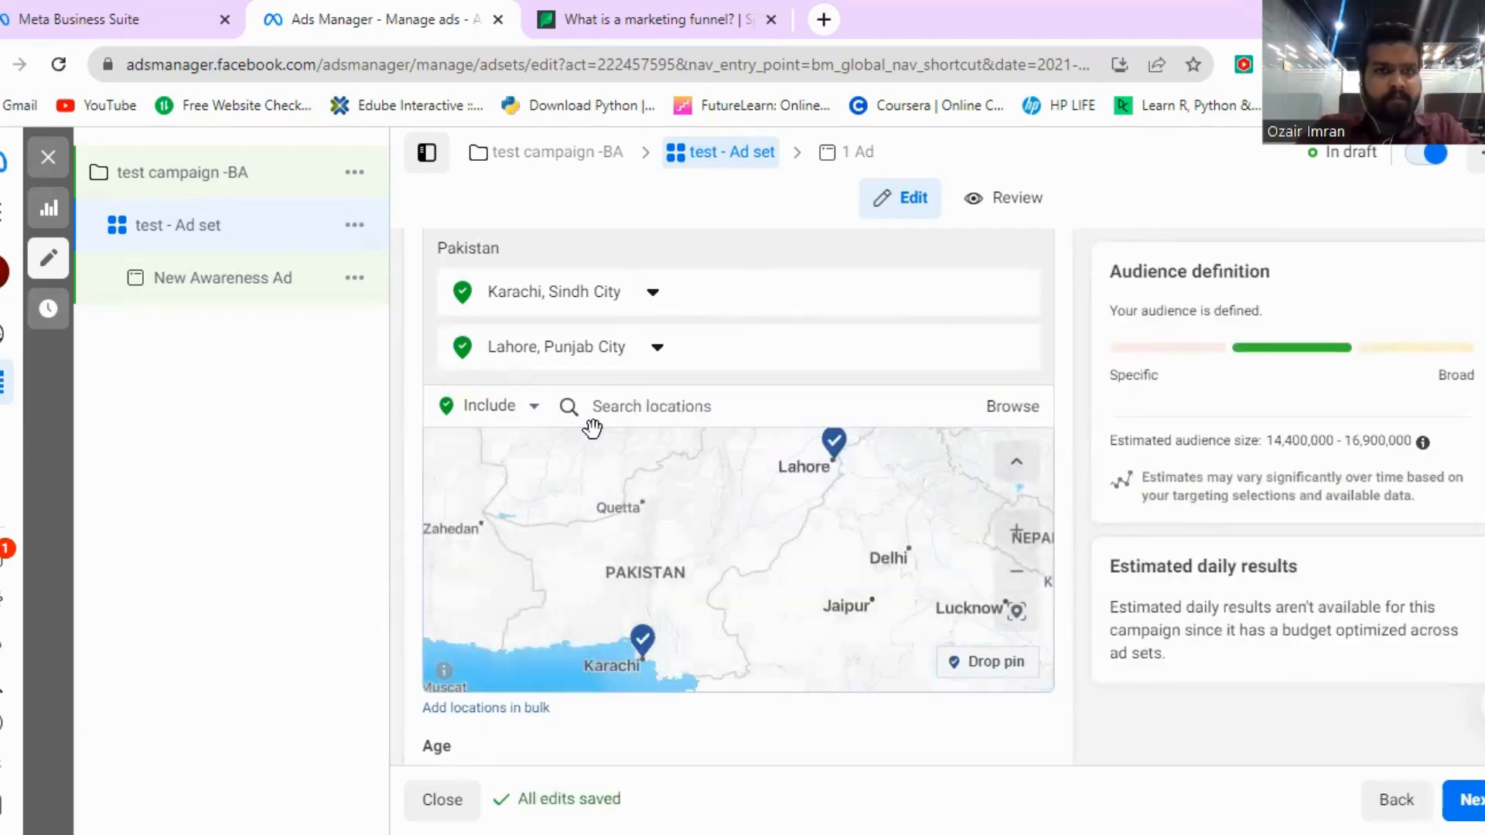
Step: Edit the audience age range and set the maximum age to 45
{"action": "scroll", "coordinate": [657, 536], "scroll_direction": "down", "scroll_amount": 3}
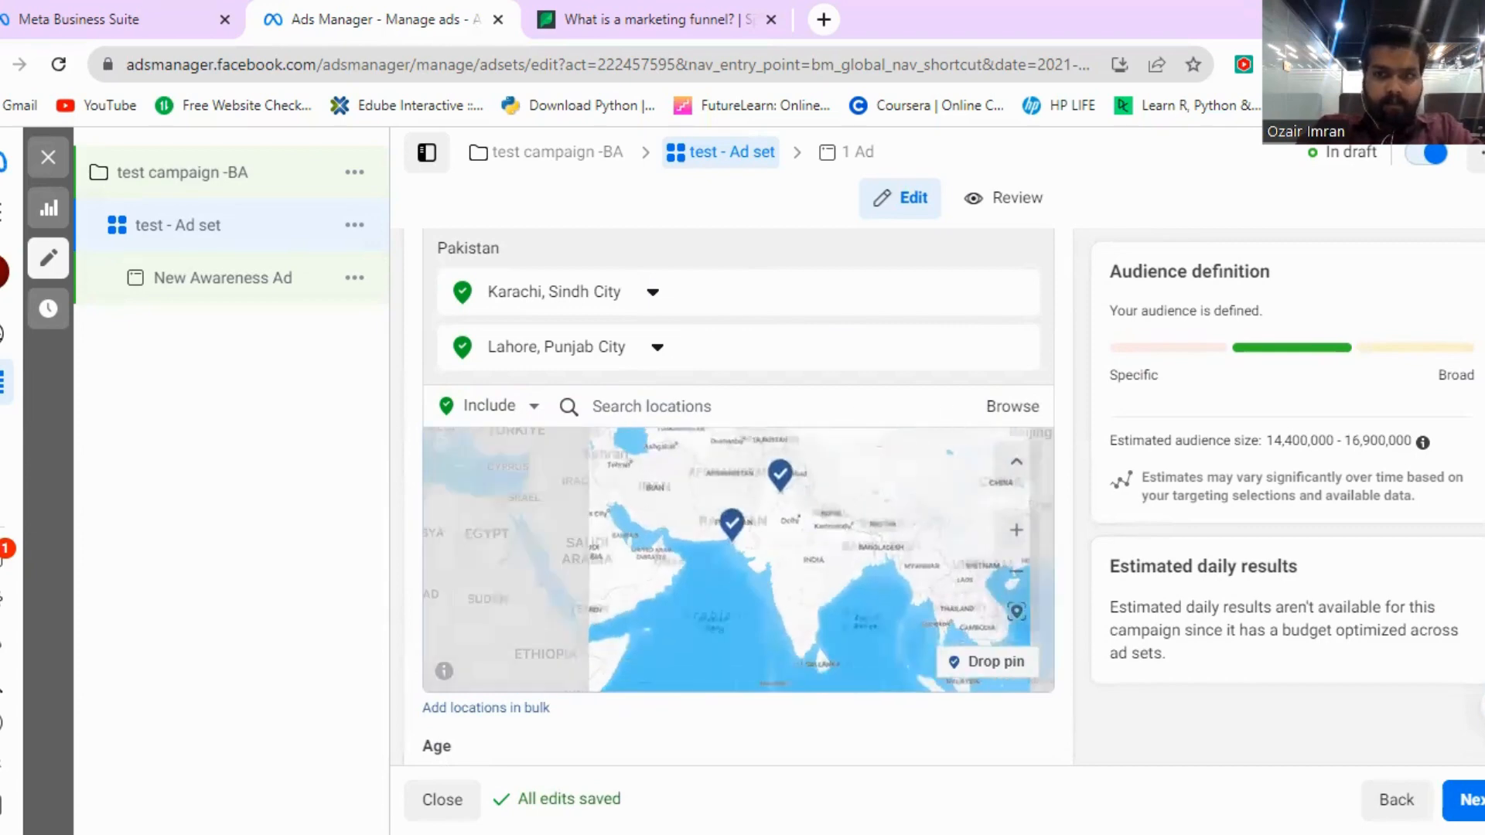
{"action": "scroll", "coordinate": [959, 425], "scroll_direction": "down", "scroll_amount": 2}
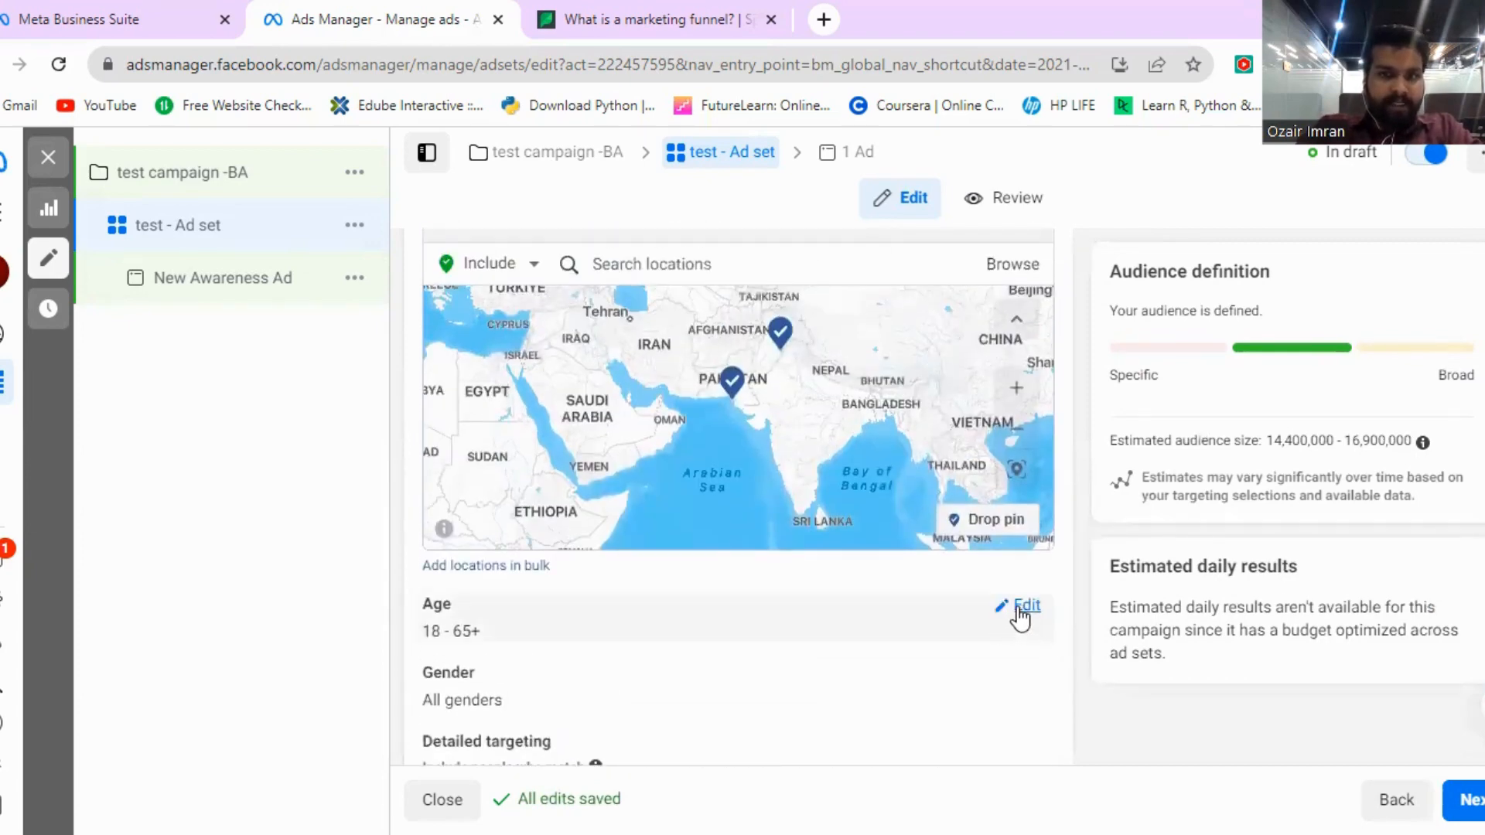
{"action": "left_click", "coordinate": [1016, 608]}
{"action": "left_click", "coordinate": [540, 643]}
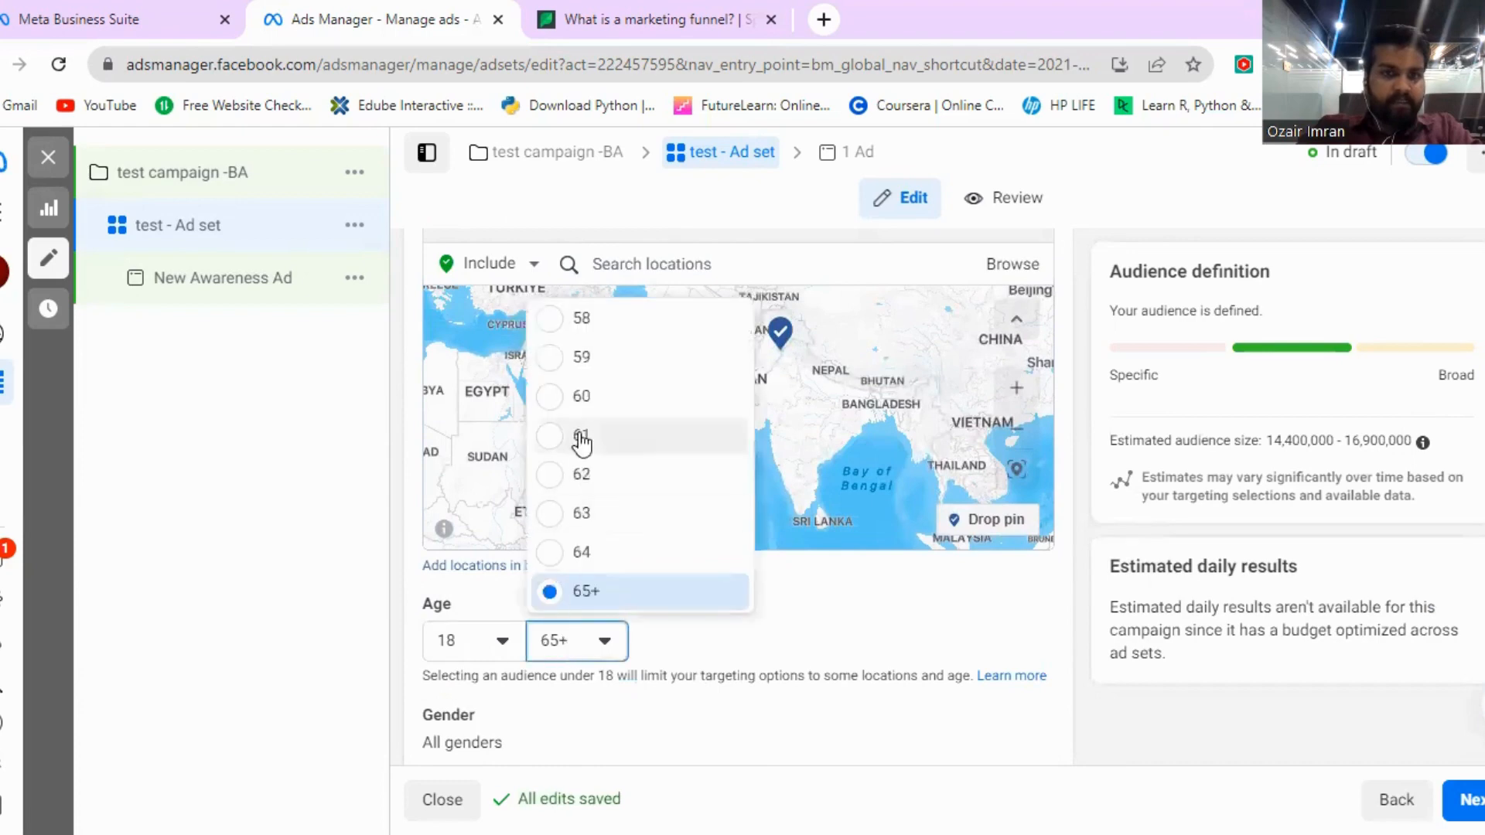
{"action": "scroll", "coordinate": [580, 426], "scroll_direction": "up", "scroll_amount": 5}
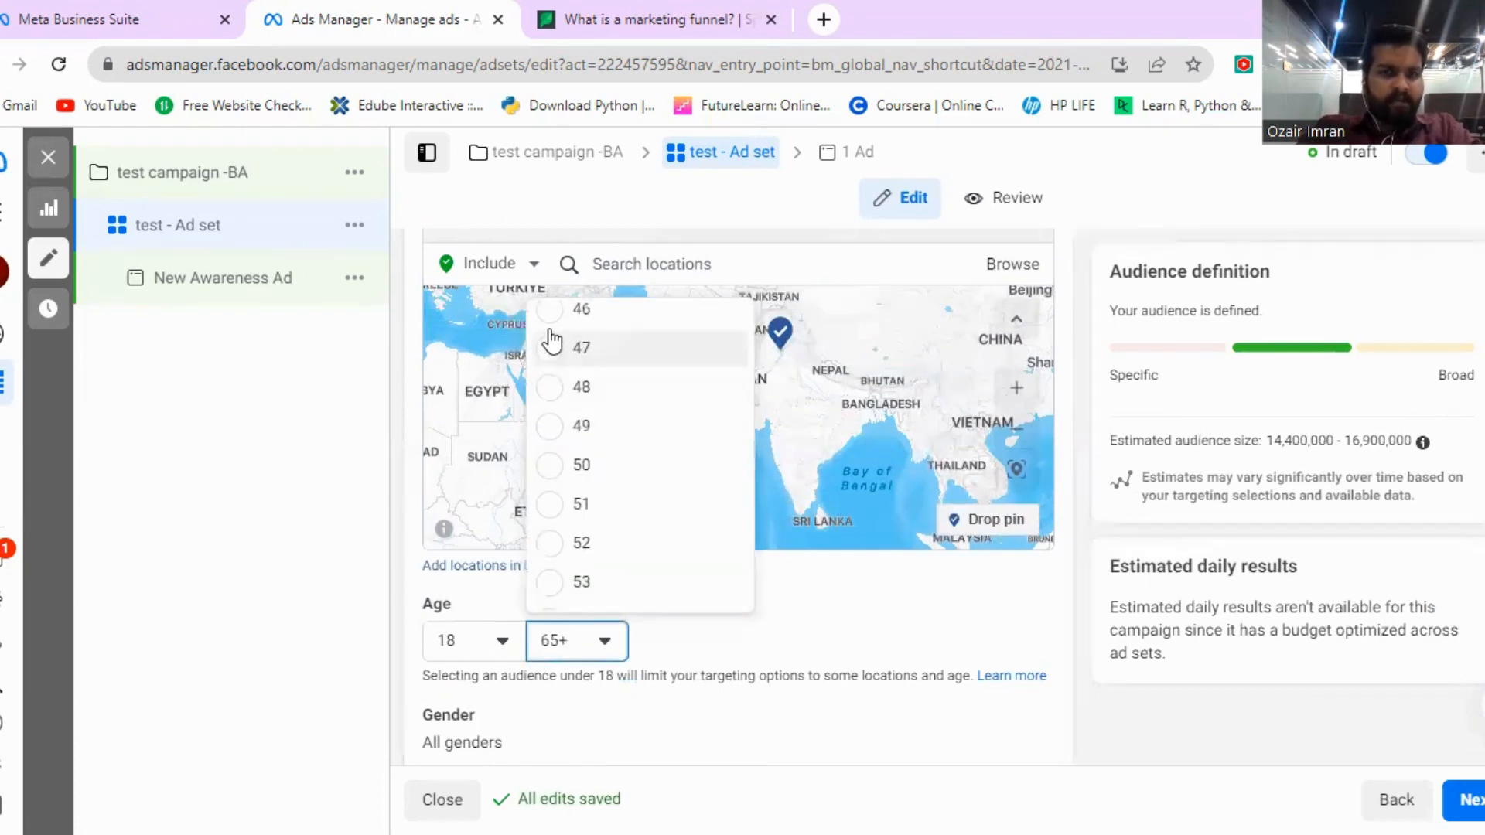
{"action": "scroll", "coordinate": [553, 348], "scroll_direction": "up", "scroll_amount": 1}
{"action": "left_click", "coordinate": [551, 390]}
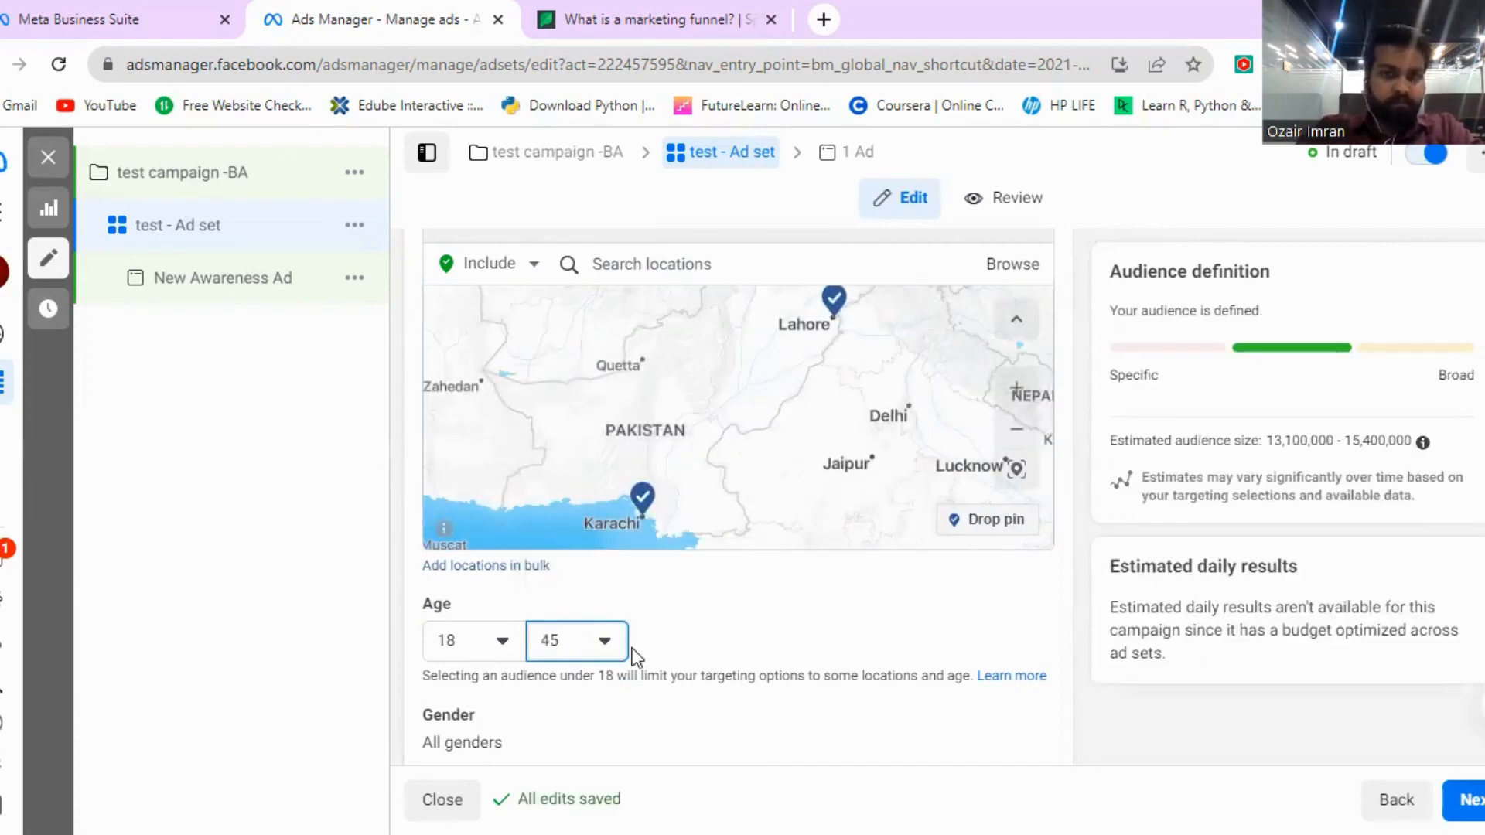
Step: Search detailed targeting for "real estate" and include the Real Estate employer demographic in the audience
{"action": "scroll", "coordinate": [510, 656], "scroll_direction": "down", "scroll_amount": 2}
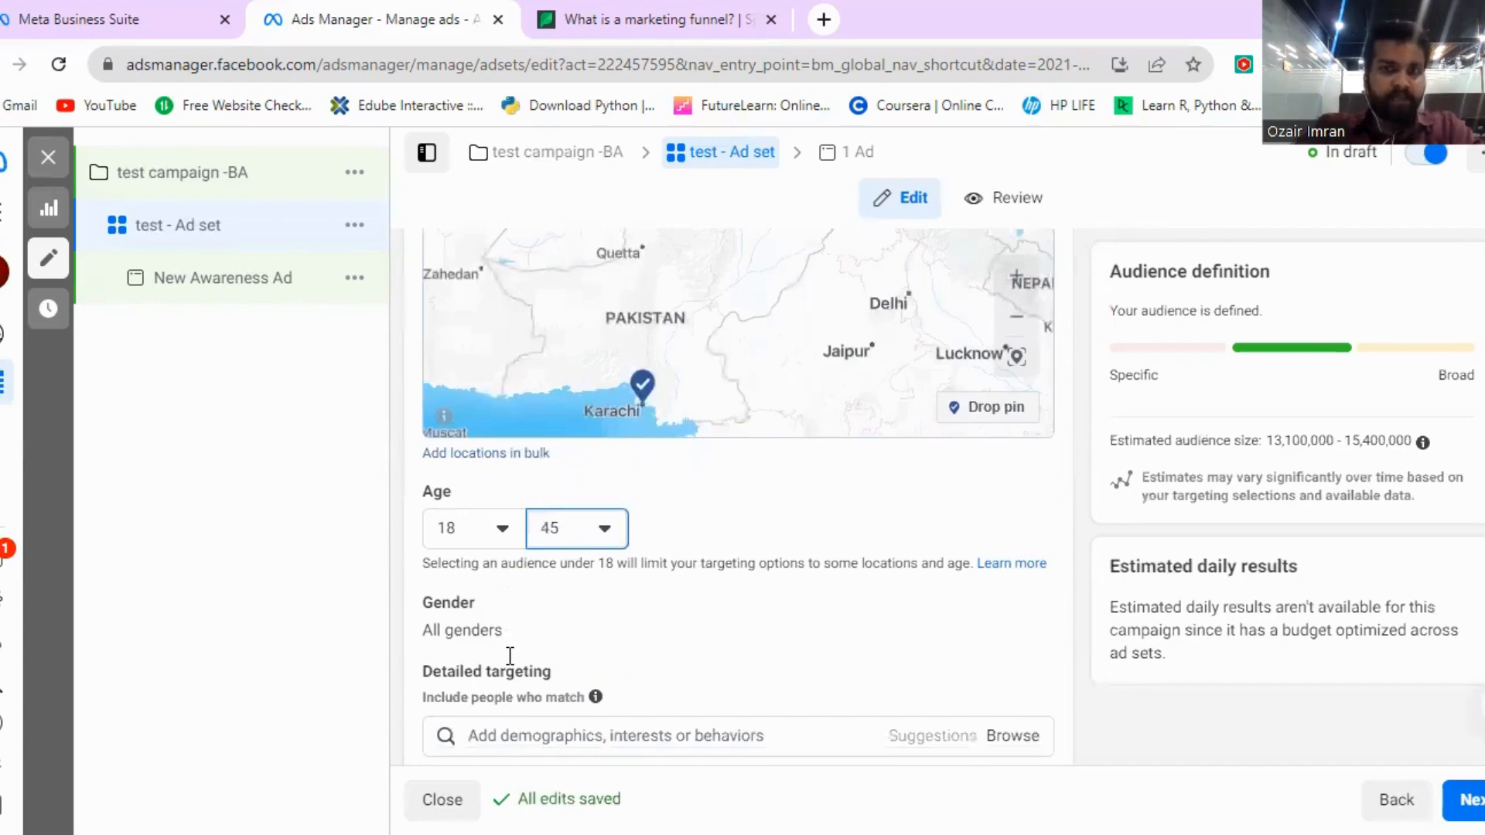
{"action": "mouse_move", "coordinate": [1026, 615]}
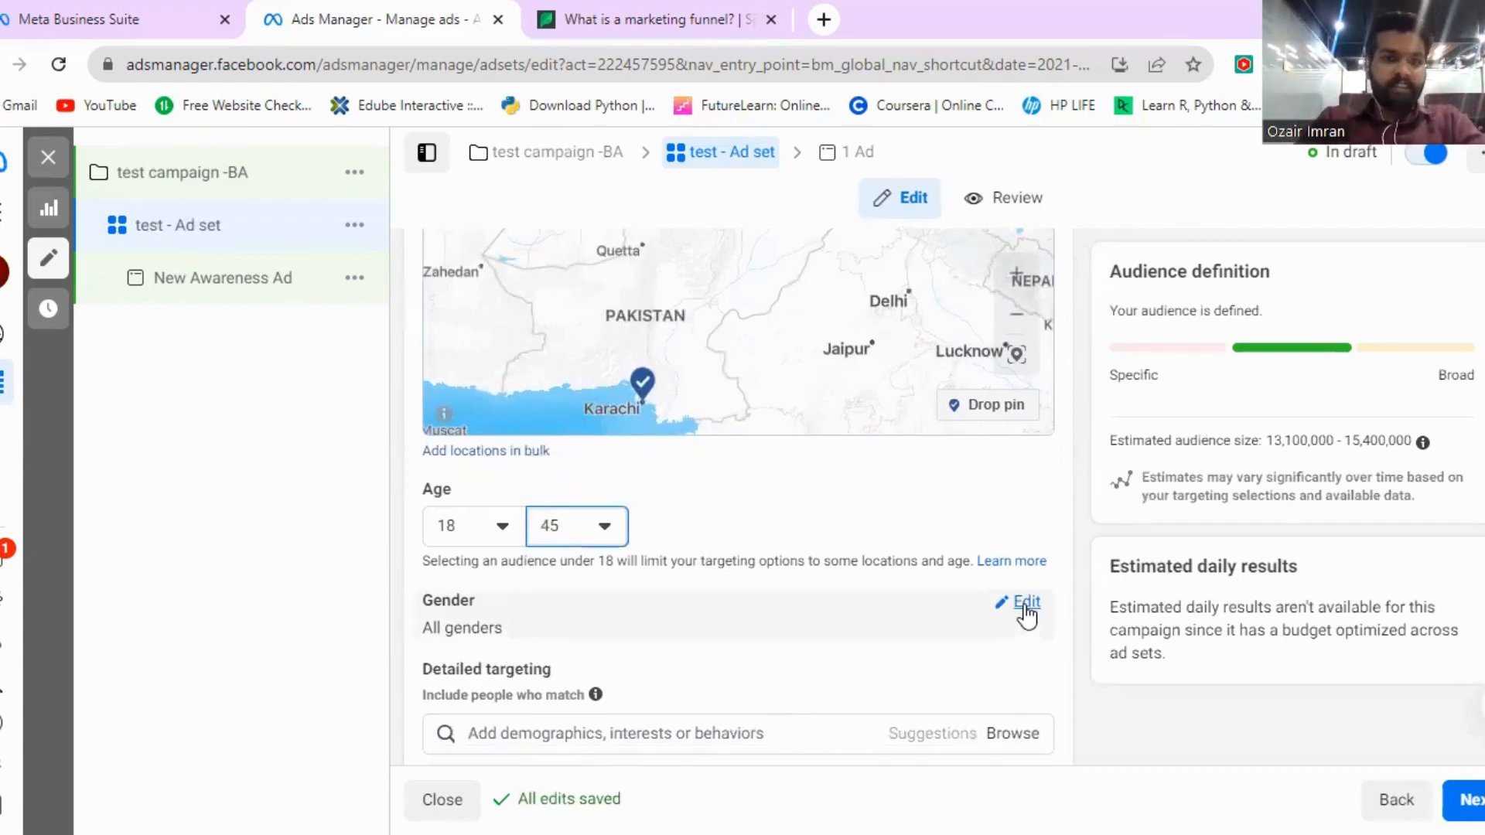
{"action": "scroll", "coordinate": [531, 633], "scroll_direction": "down", "scroll_amount": 2}
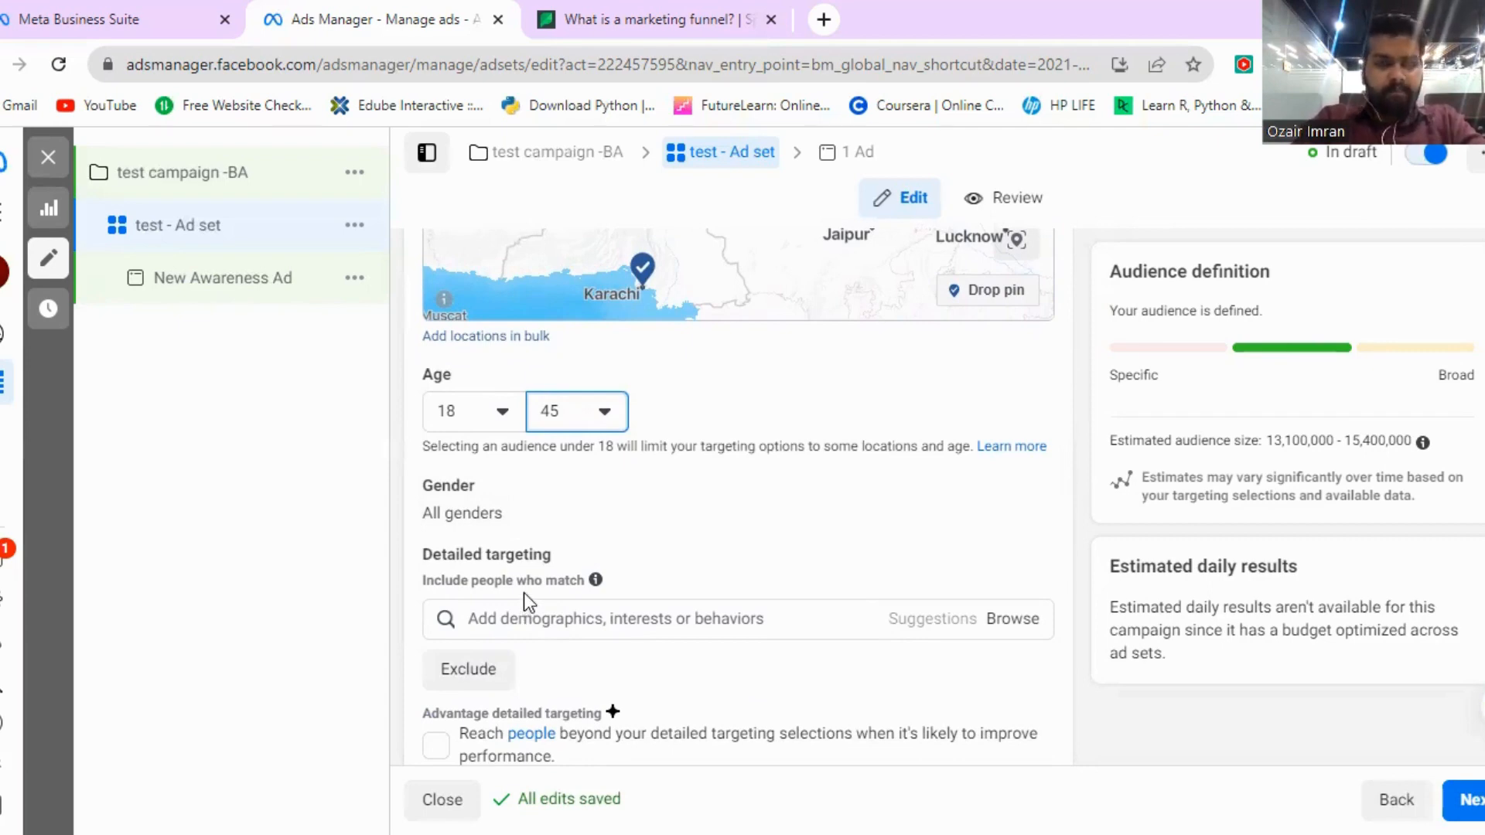
{"action": "left_click", "coordinate": [526, 615]}
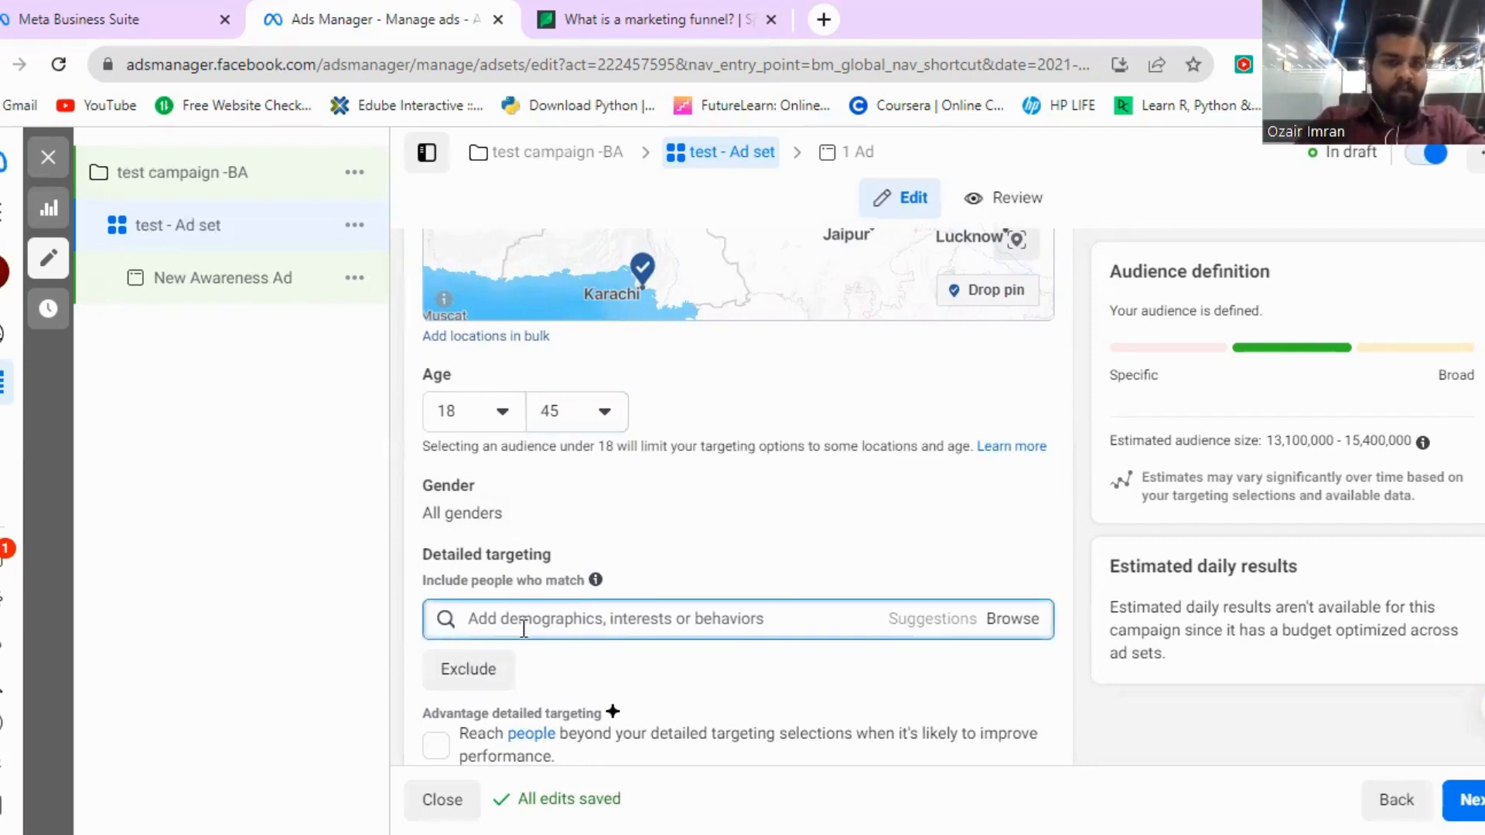
{"action": "type", "text": "real "}
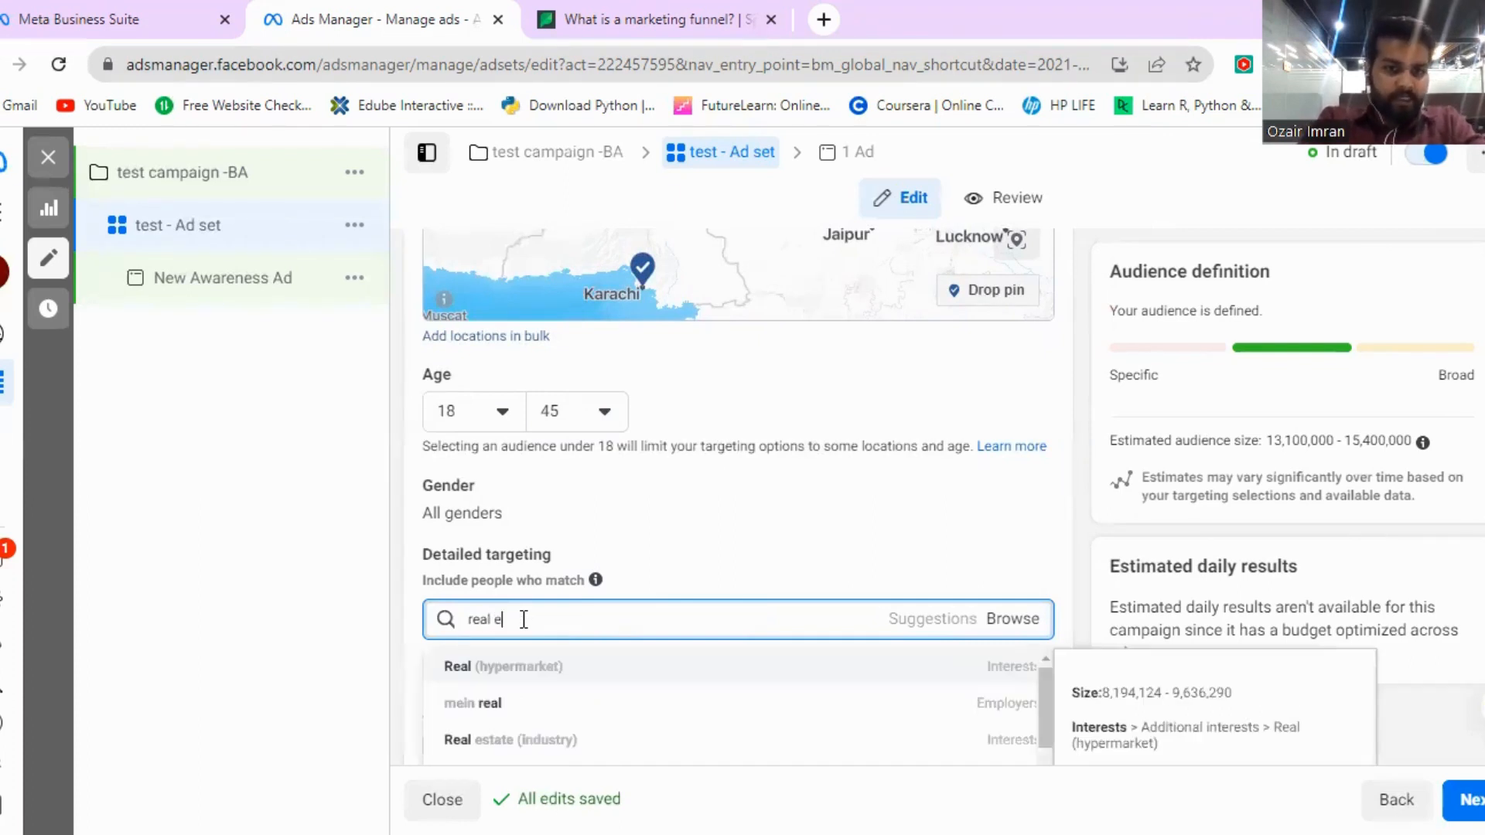
{"action": "type", "text": "estate"}
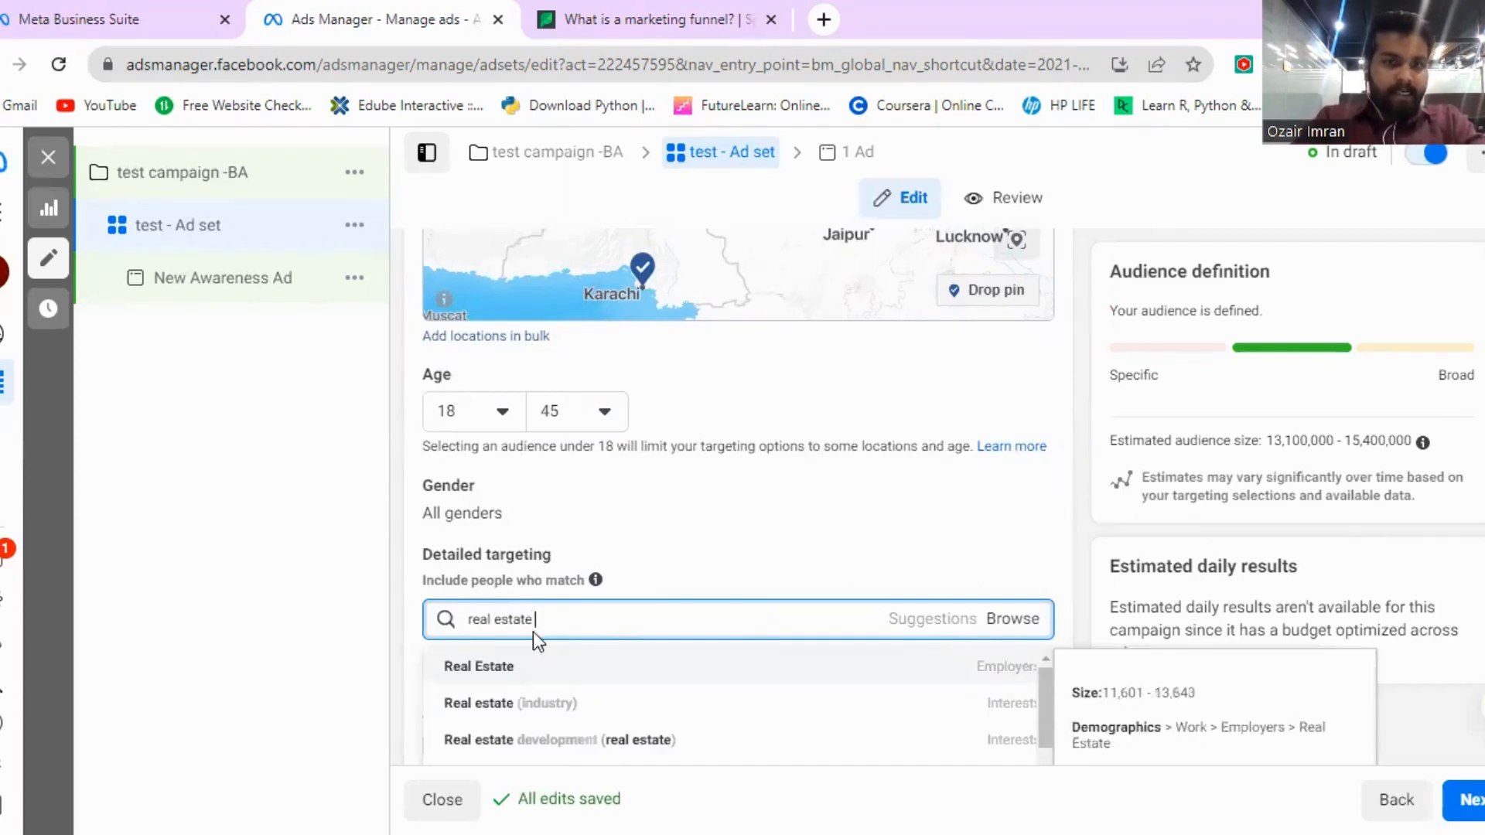
{"action": "left_click", "coordinate": [479, 670]}
{"action": "scroll", "coordinate": [773, 603], "scroll_direction": "down", "scroll_amount": 1}
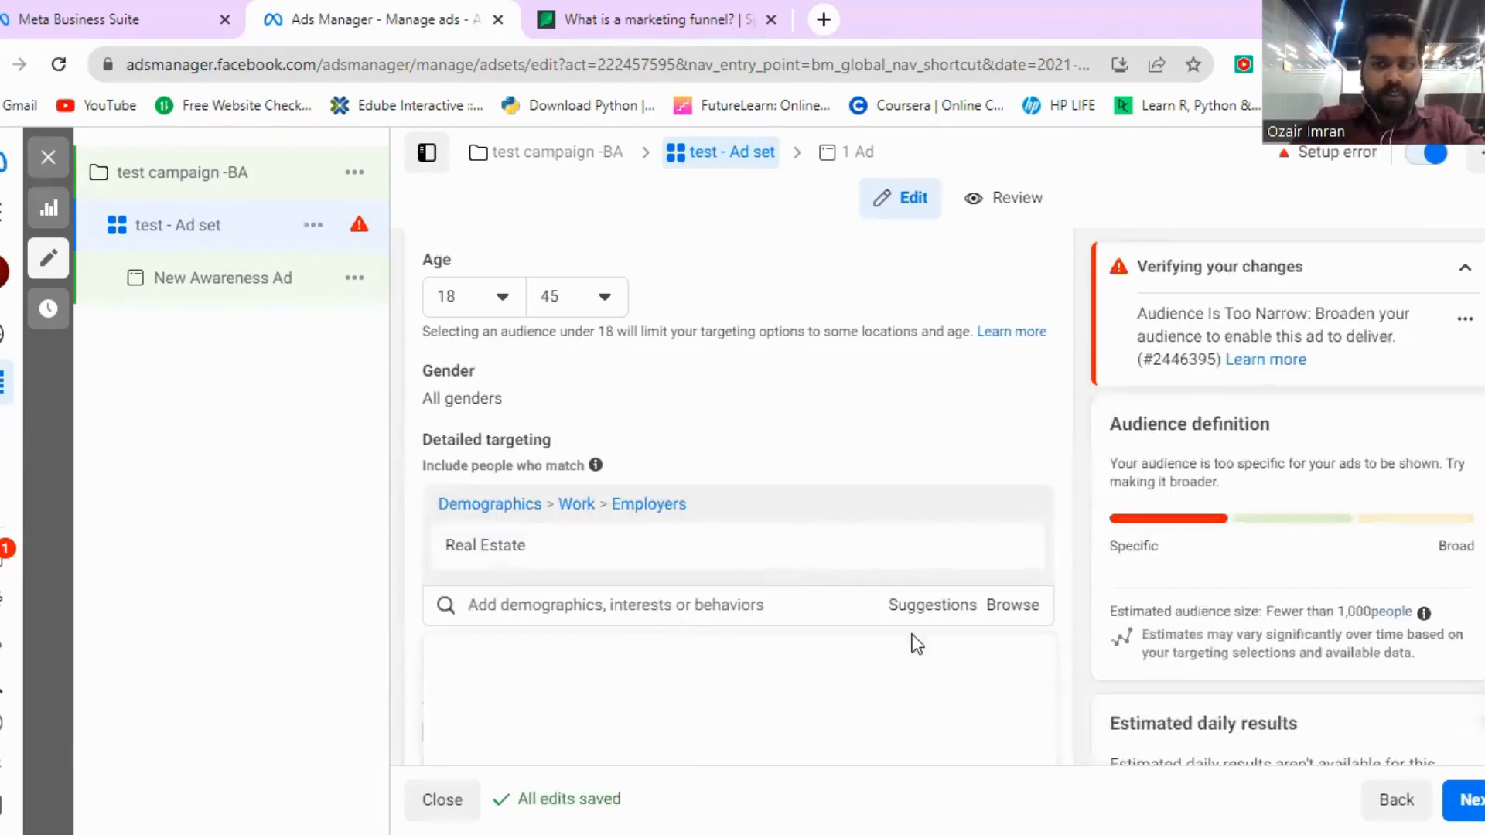
{"action": "left_click", "coordinate": [705, 612]}
Step: Switch the ad set's placements from Advantage+ to Manual placements
{"action": "scroll", "coordinate": [549, 579], "scroll_direction": "down", "scroll_amount": 3}
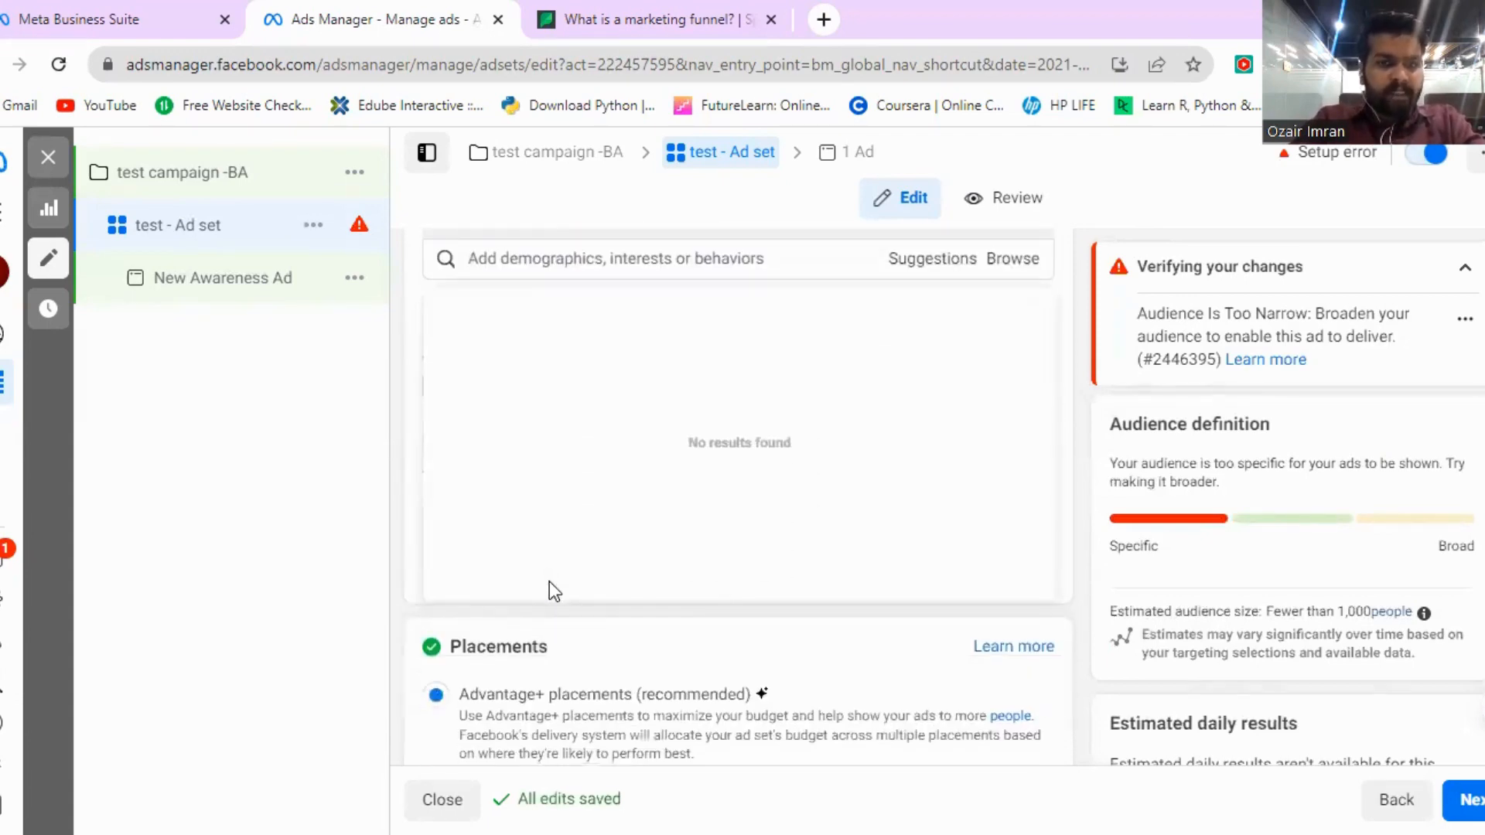
{"action": "scroll", "coordinate": [549, 581], "scroll_direction": "down", "scroll_amount": 1}
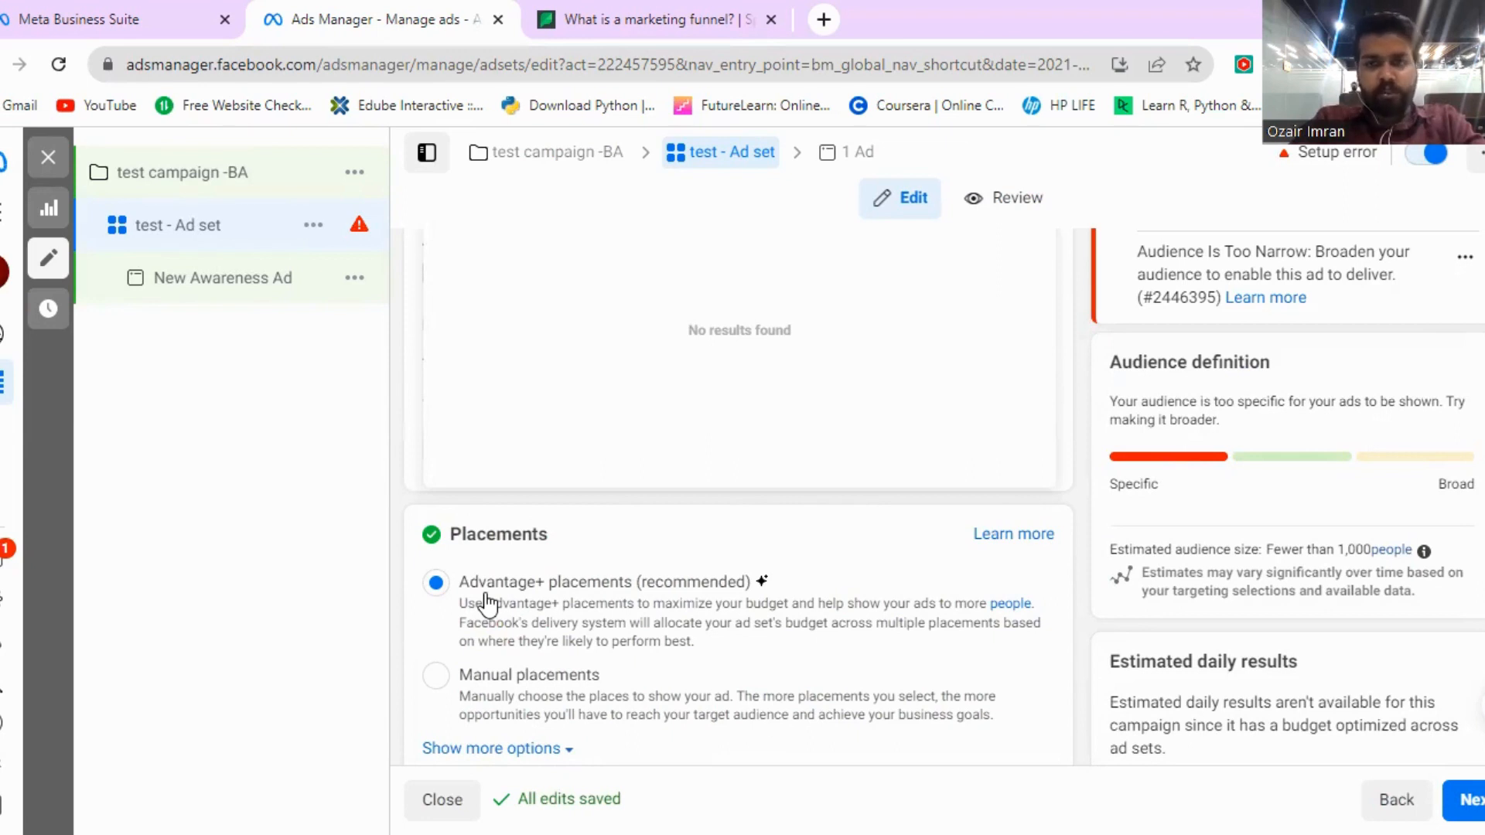
{"action": "scroll", "coordinate": [456, 642], "scroll_direction": "down", "scroll_amount": 1}
{"action": "left_click", "coordinate": [448, 650]}
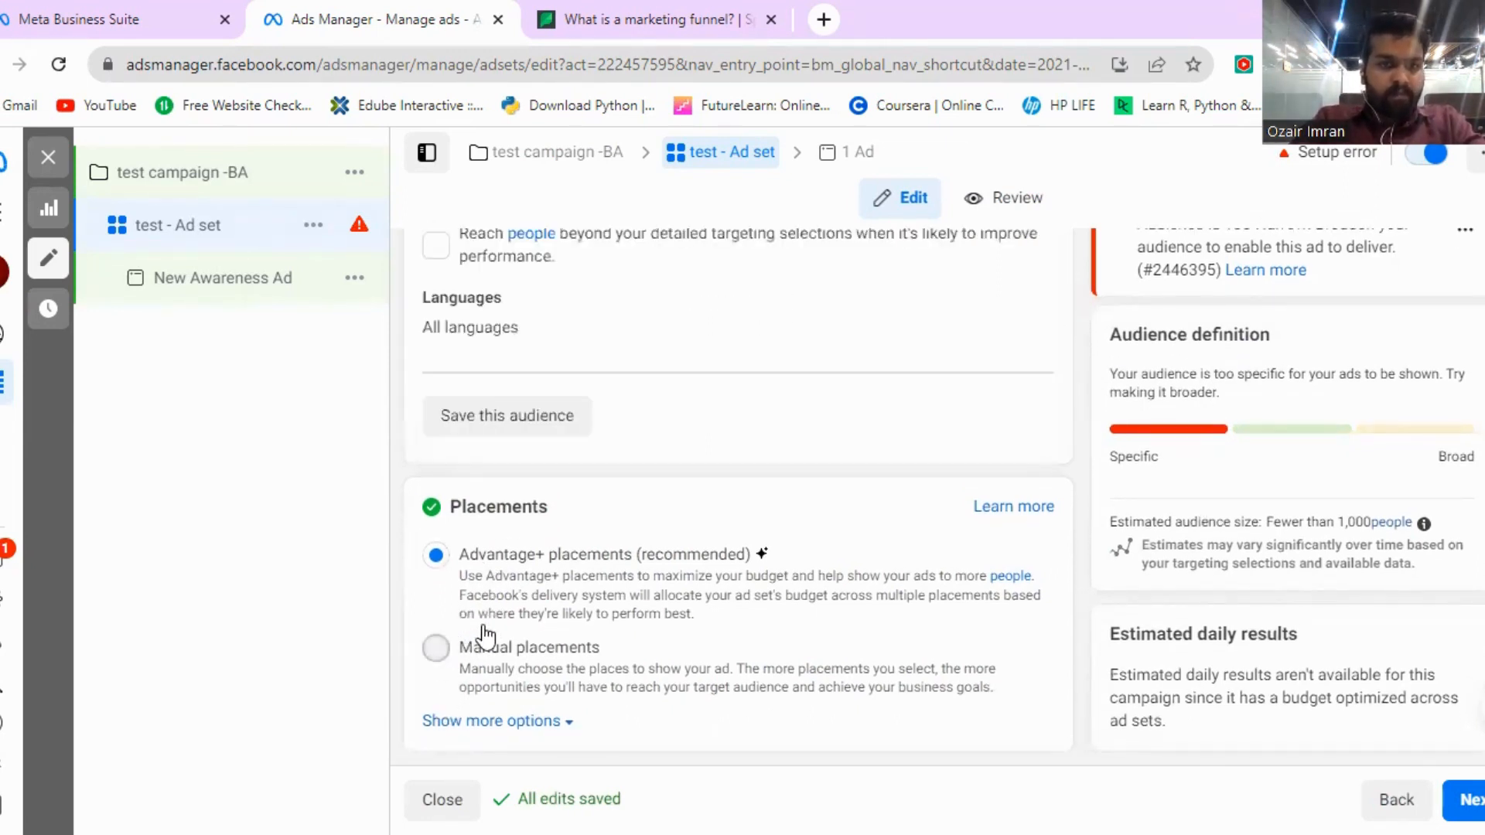
{"action": "left_click", "coordinate": [466, 642]}
{"action": "scroll", "coordinate": [542, 630], "scroll_direction": "down", "scroll_amount": 3}
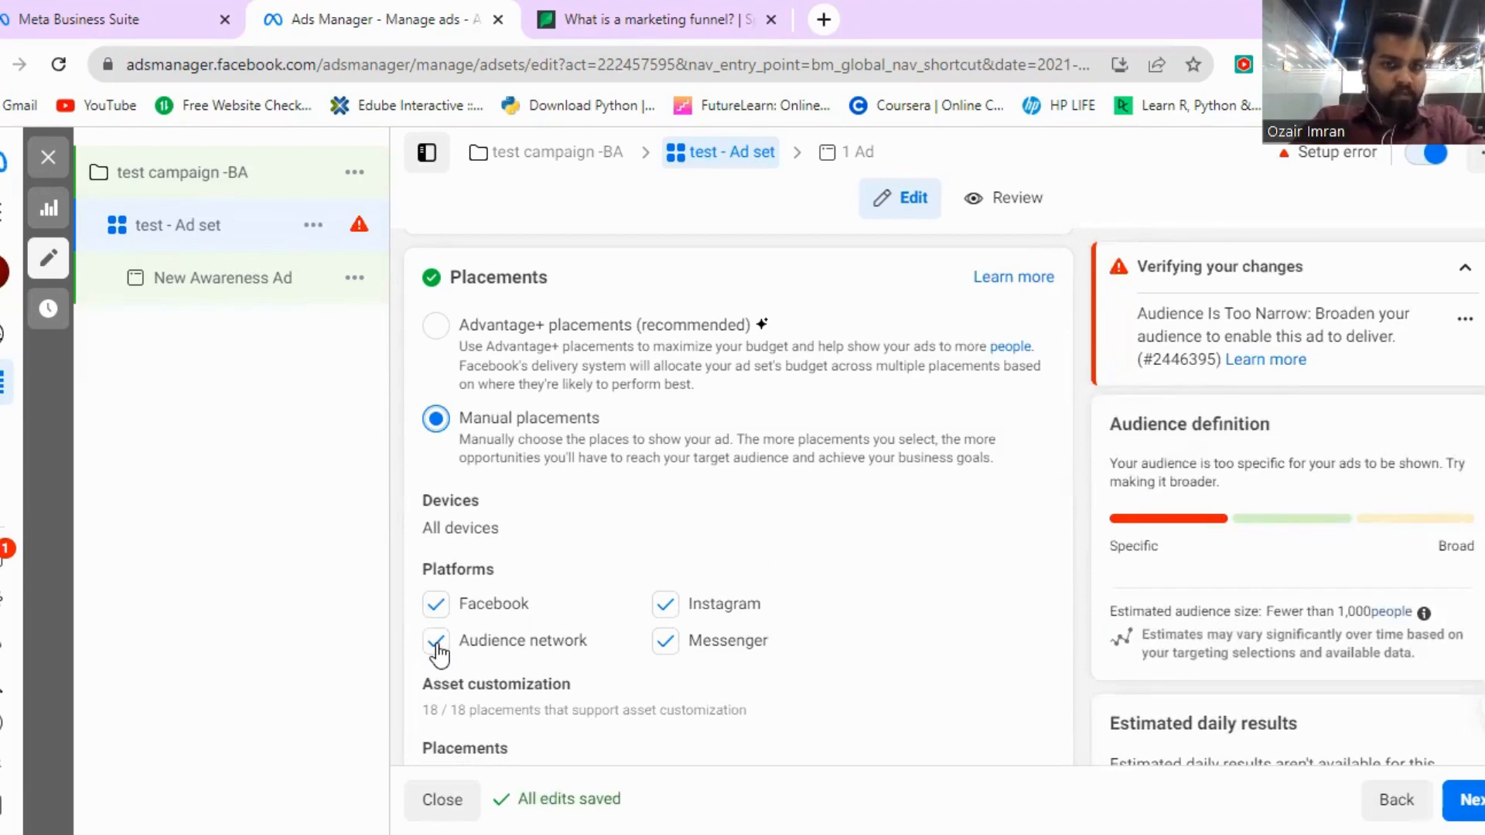
Step: Exclude the Instagram, Messenger and Audience network platforms so that only Facebook remains selected
{"action": "left_click", "coordinate": [665, 604]}
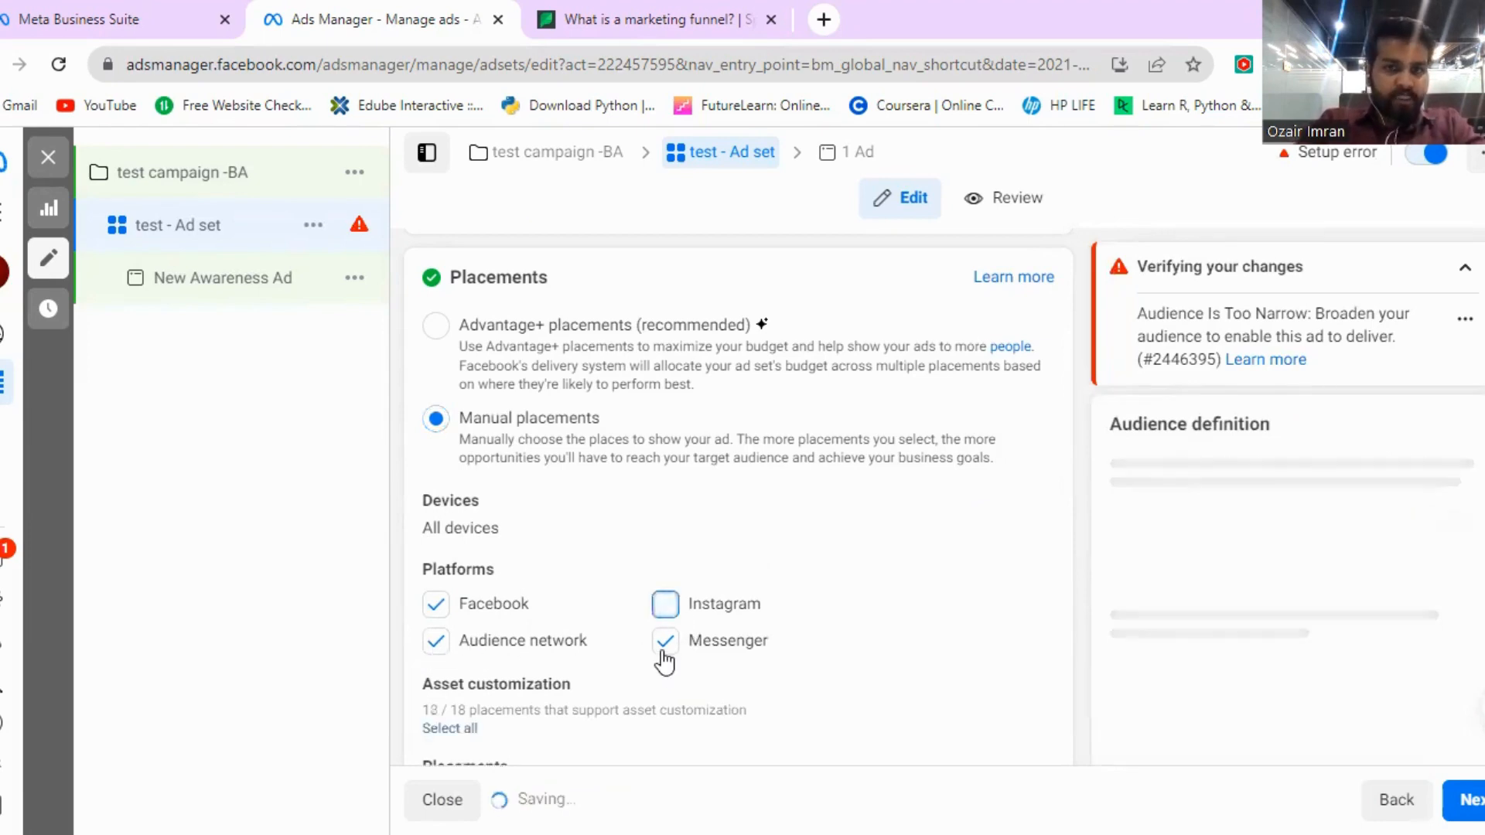
{"action": "left_click", "coordinate": [665, 640]}
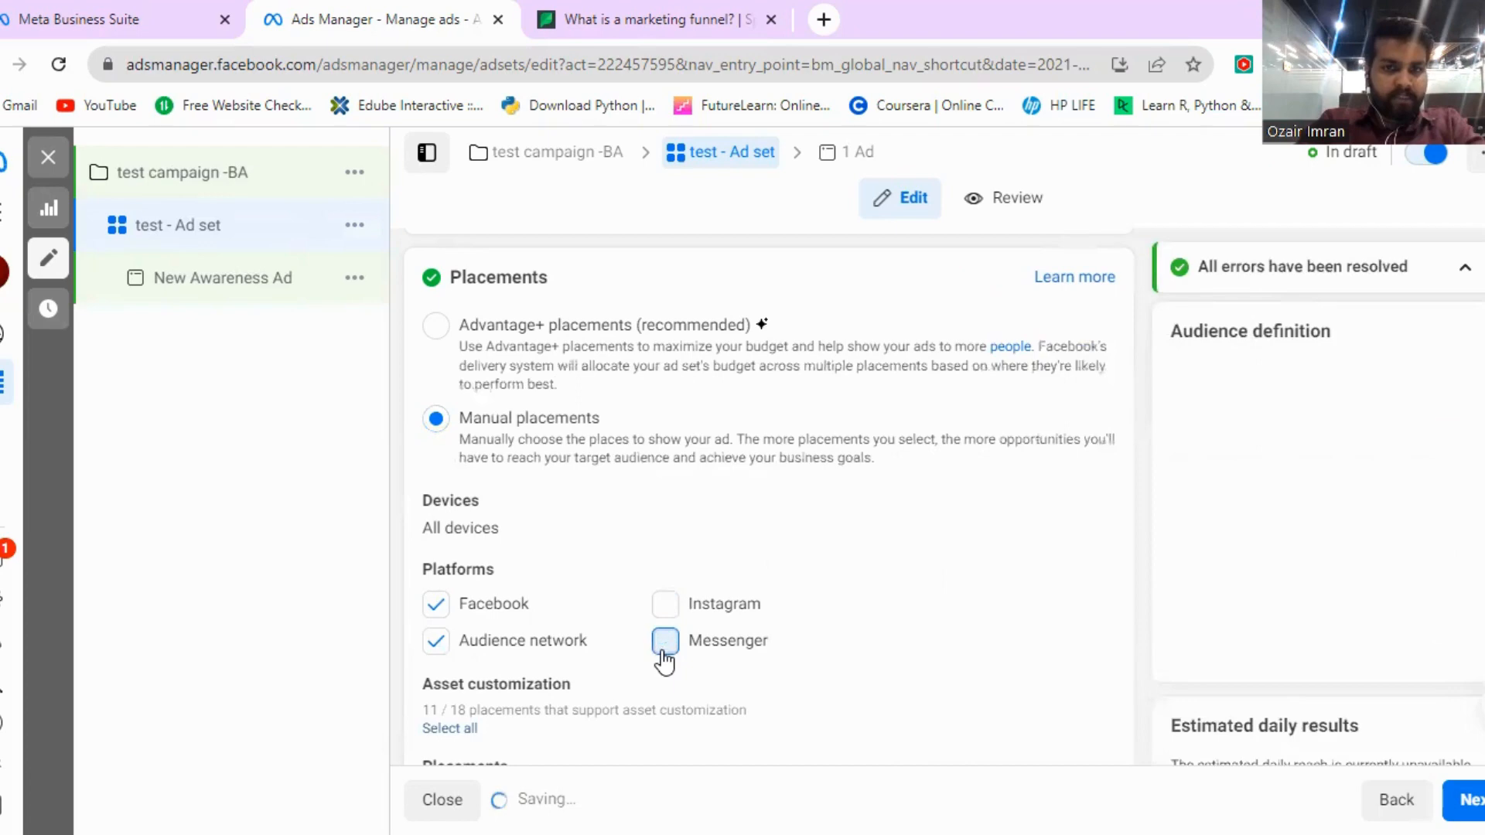
{"action": "left_click", "coordinate": [435, 649]}
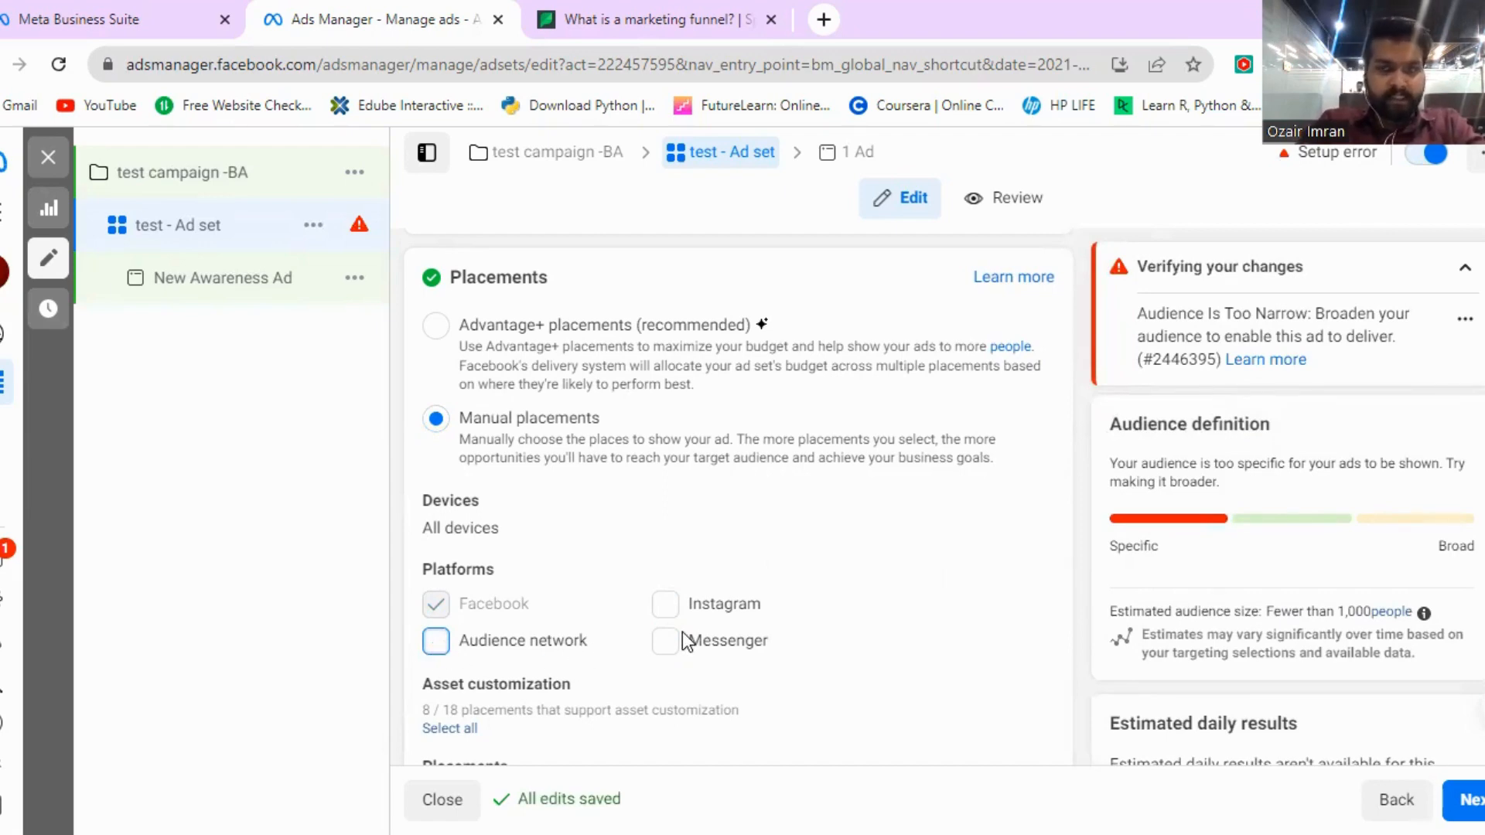
Step: Expand the Feeds placements and exclude Facebook Marketplace and Facebook video feeds
{"action": "scroll", "coordinate": [527, 609], "scroll_direction": "down", "scroll_amount": 1}
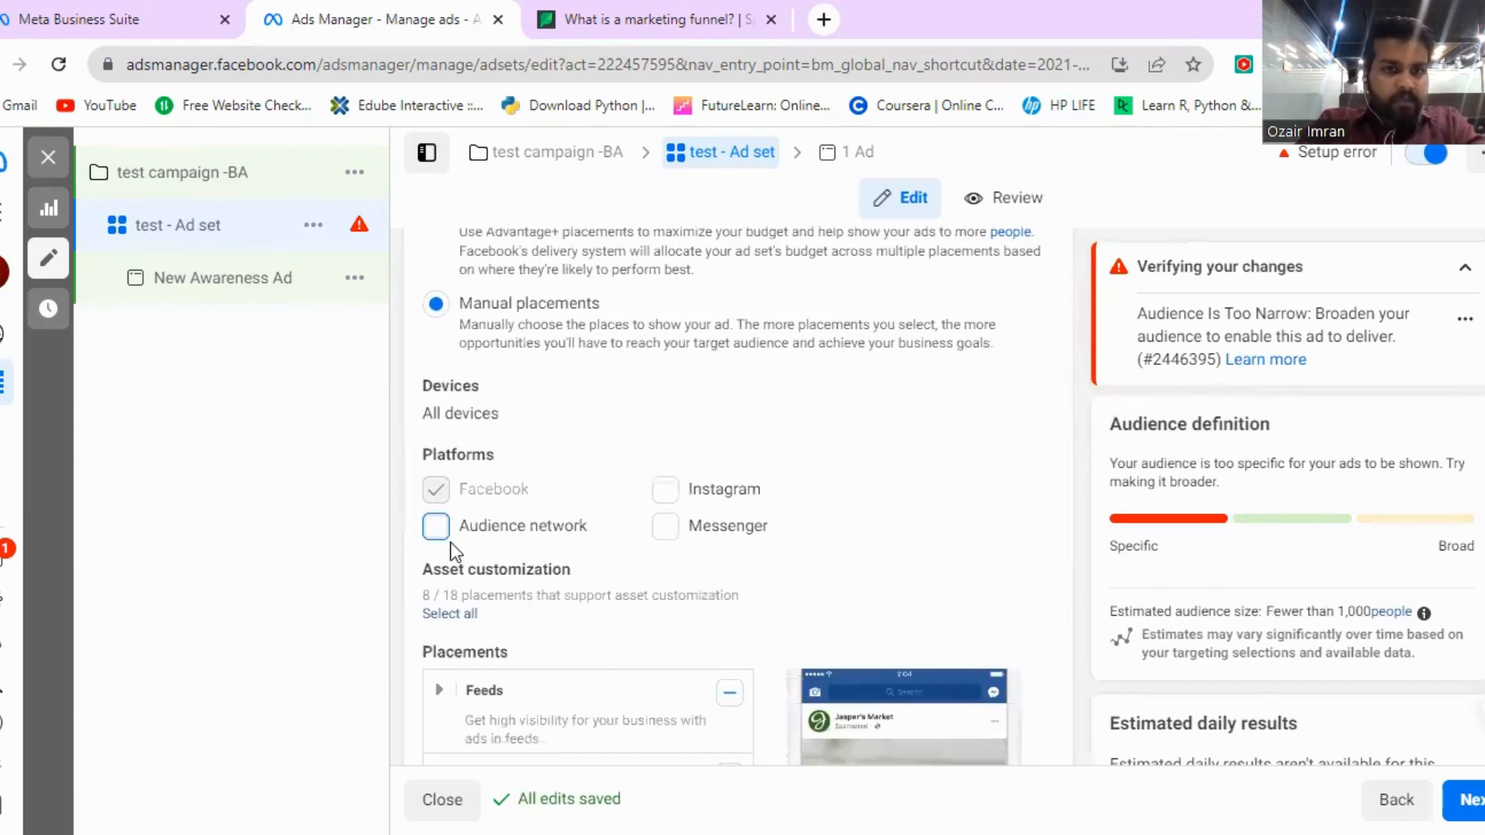
{"action": "scroll", "coordinate": [517, 630], "scroll_direction": "down", "scroll_amount": 1}
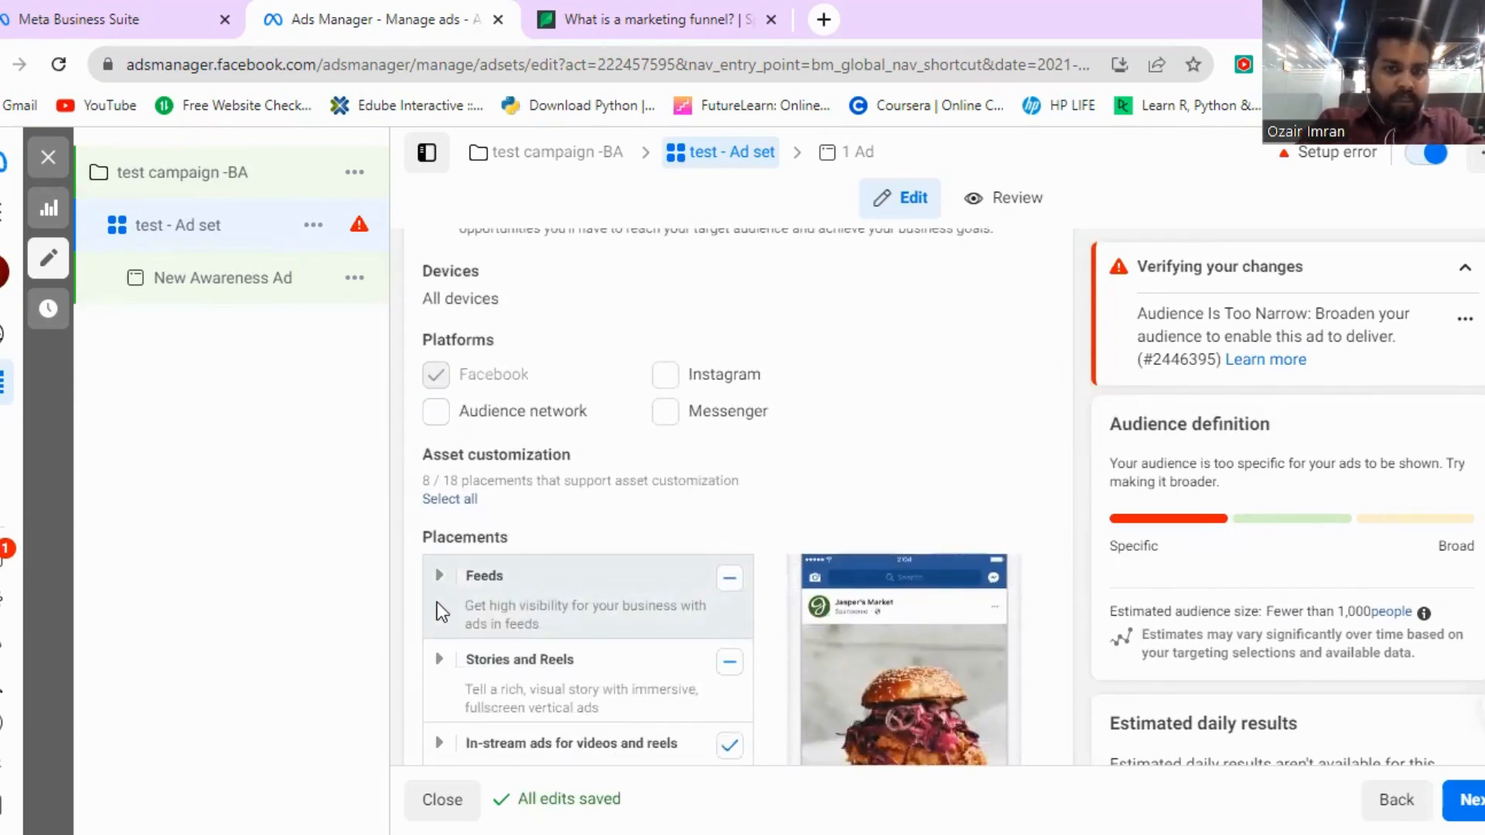
{"action": "left_click", "coordinate": [440, 577]}
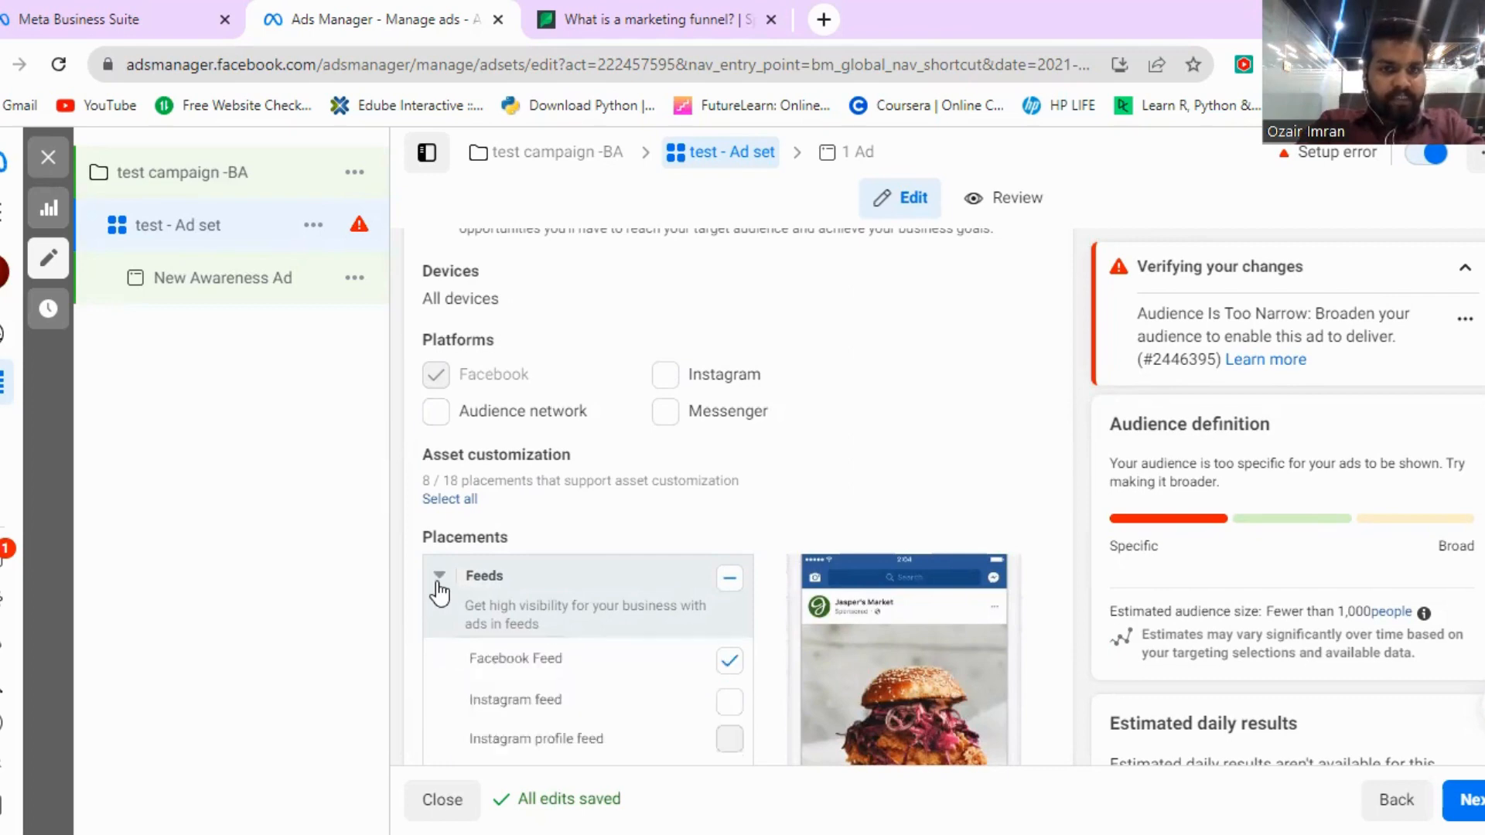
{"action": "scroll", "coordinate": [712, 692], "scroll_direction": "down", "scroll_amount": 2}
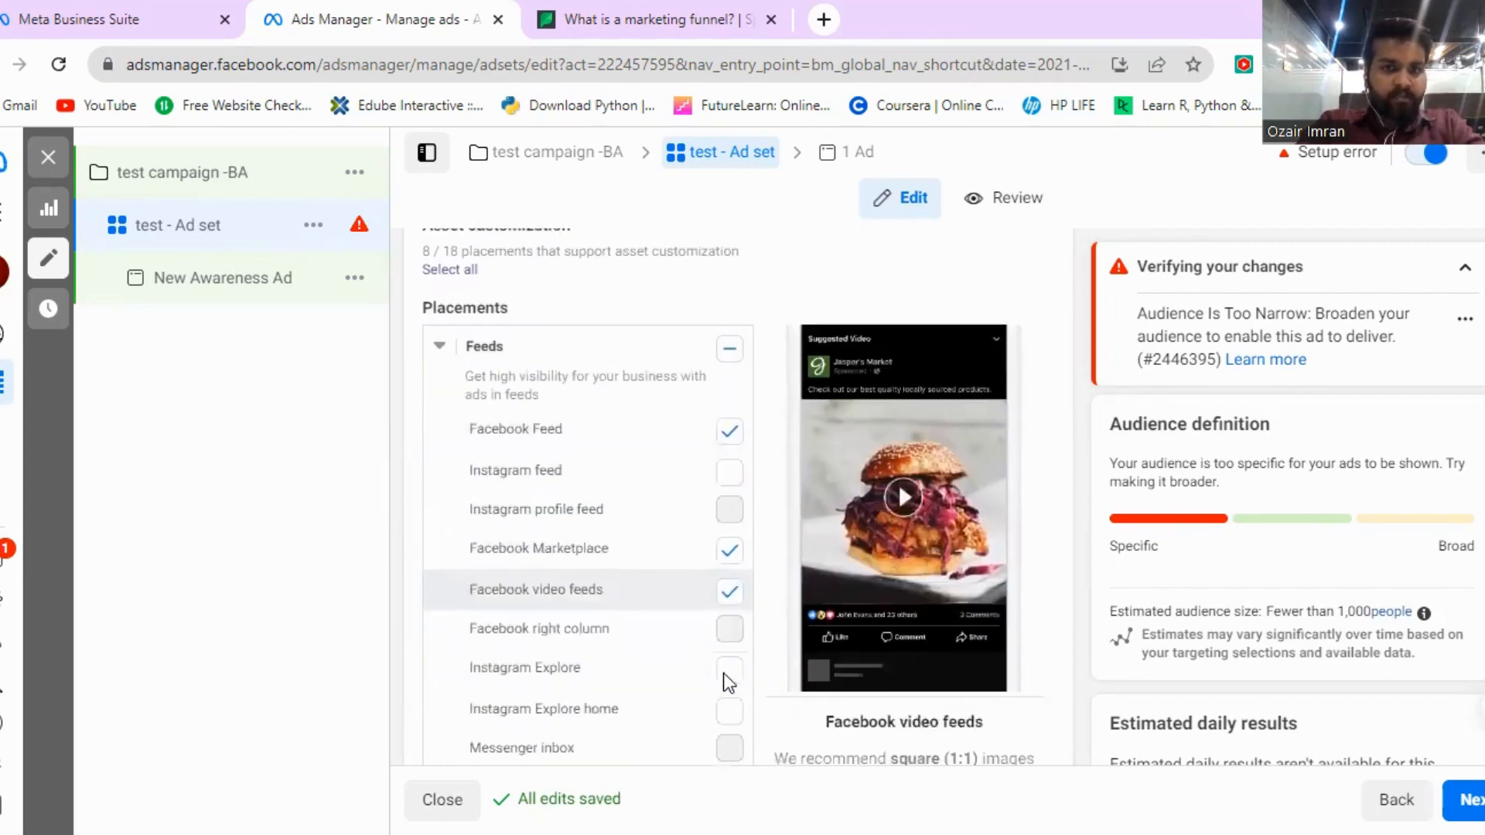
{"action": "left_click", "coordinate": [730, 551]}
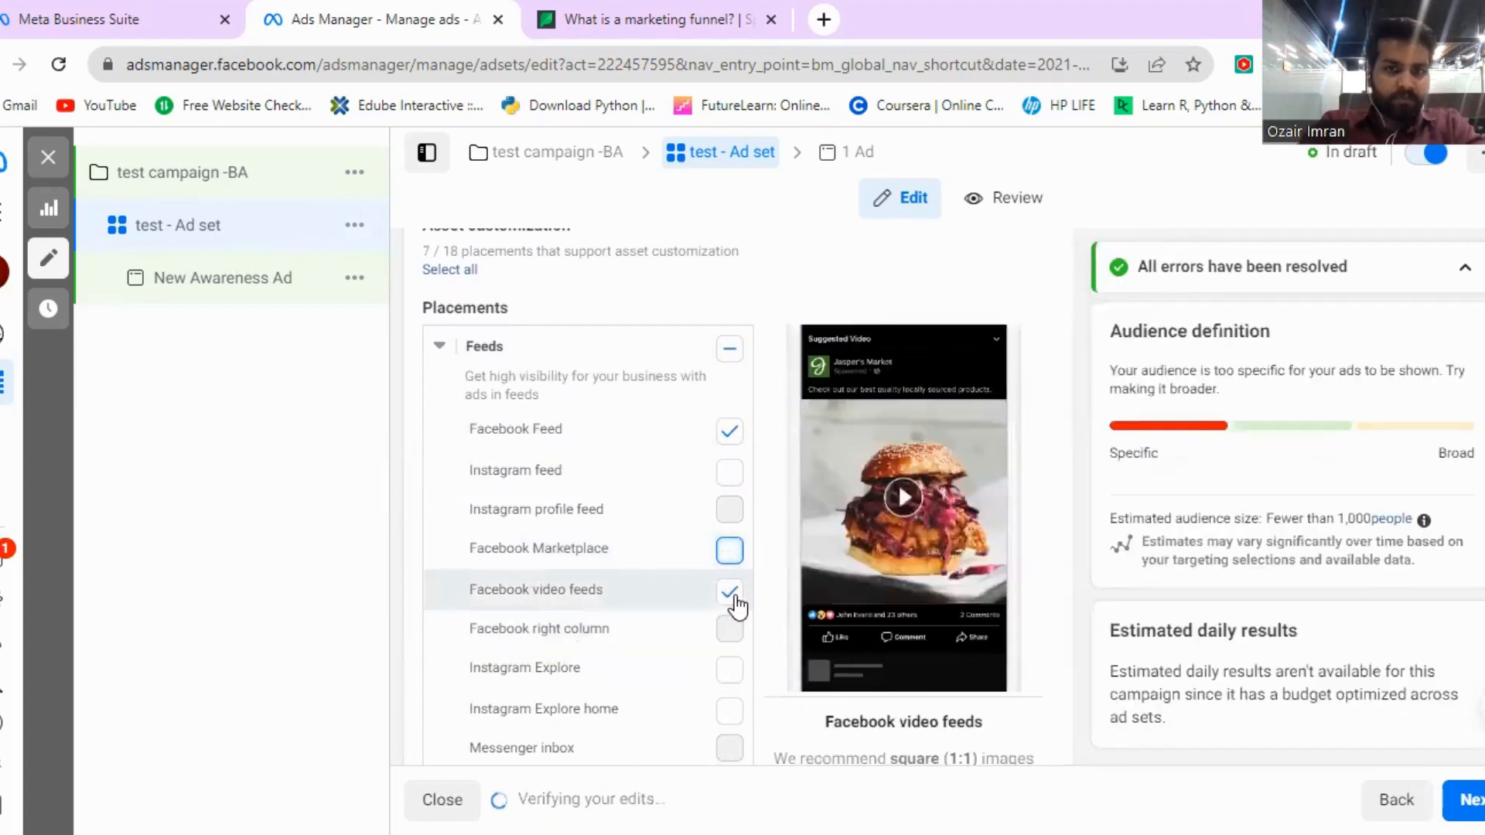
{"action": "left_click", "coordinate": [731, 594]}
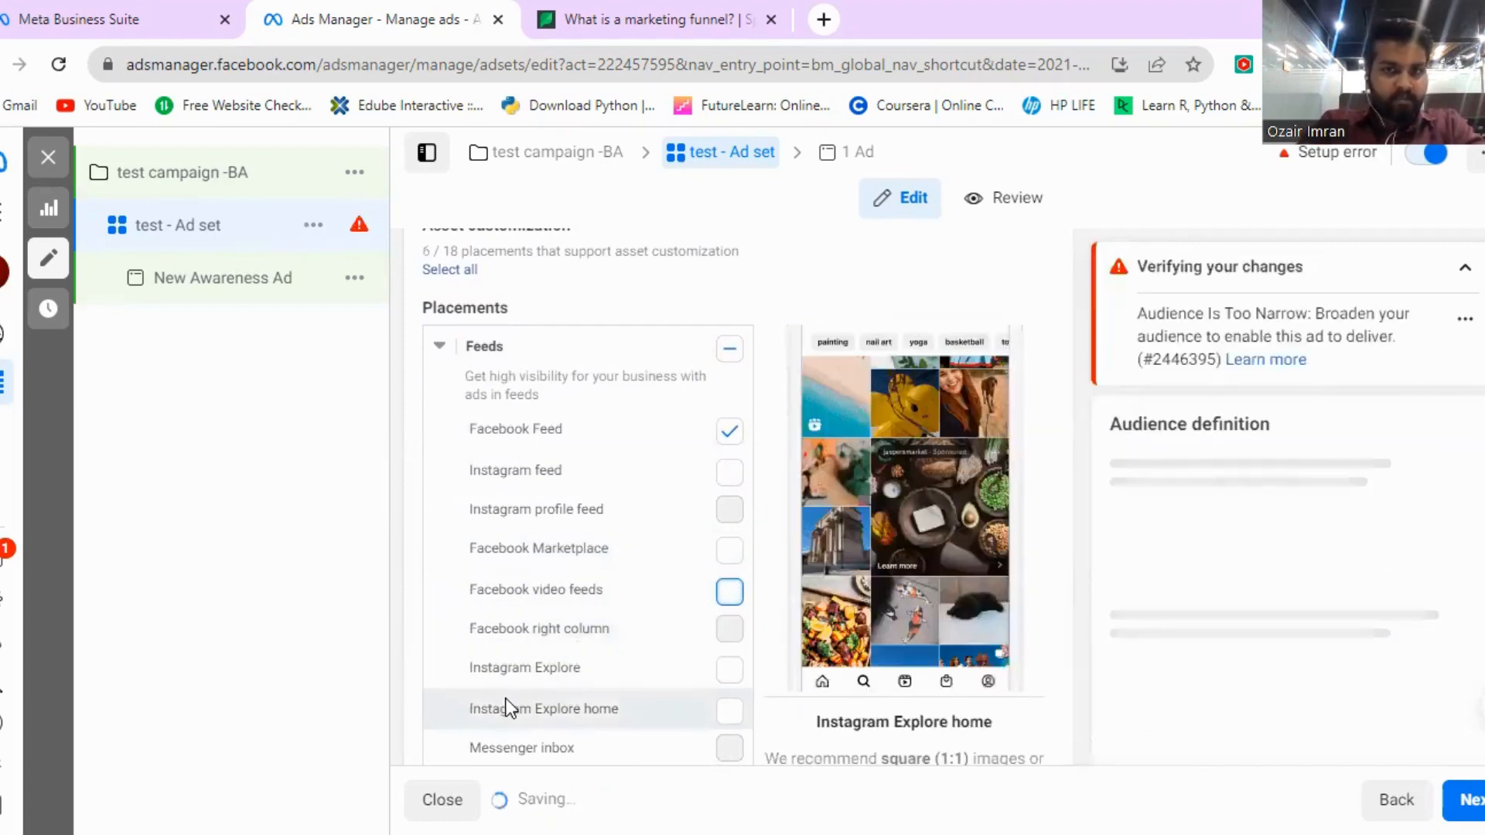
Step: Exclude the Stories and Reels placements and the In-stream ads for videos and reels placements
{"action": "scroll", "coordinate": [605, 623], "scroll_direction": "down", "scroll_amount": 1}
{"action": "scroll", "coordinate": [607, 642], "scroll_direction": "down", "scroll_amount": 1}
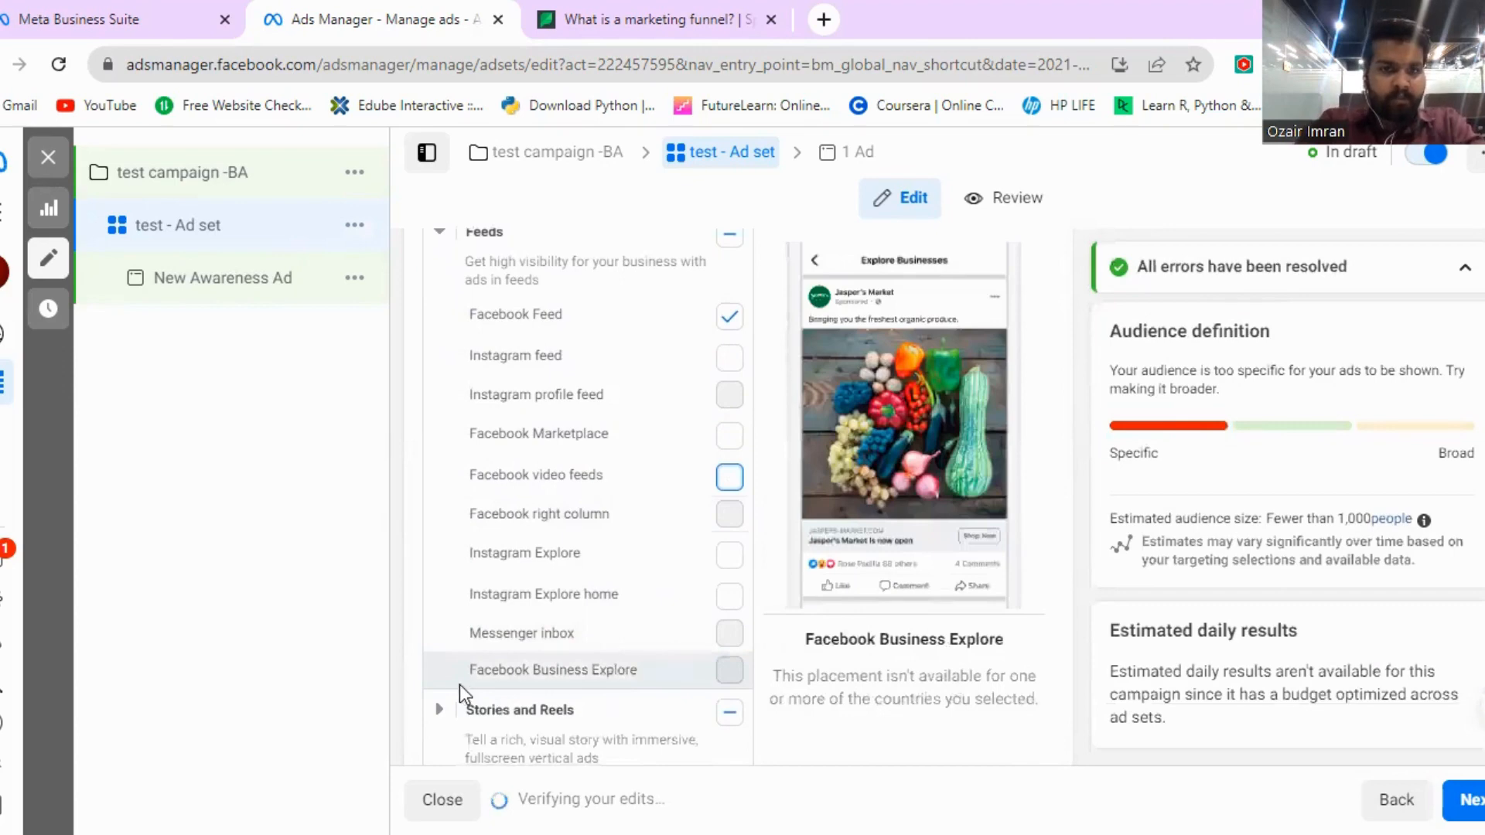
{"action": "scroll", "coordinate": [457, 681], "scroll_direction": "down", "scroll_amount": 2}
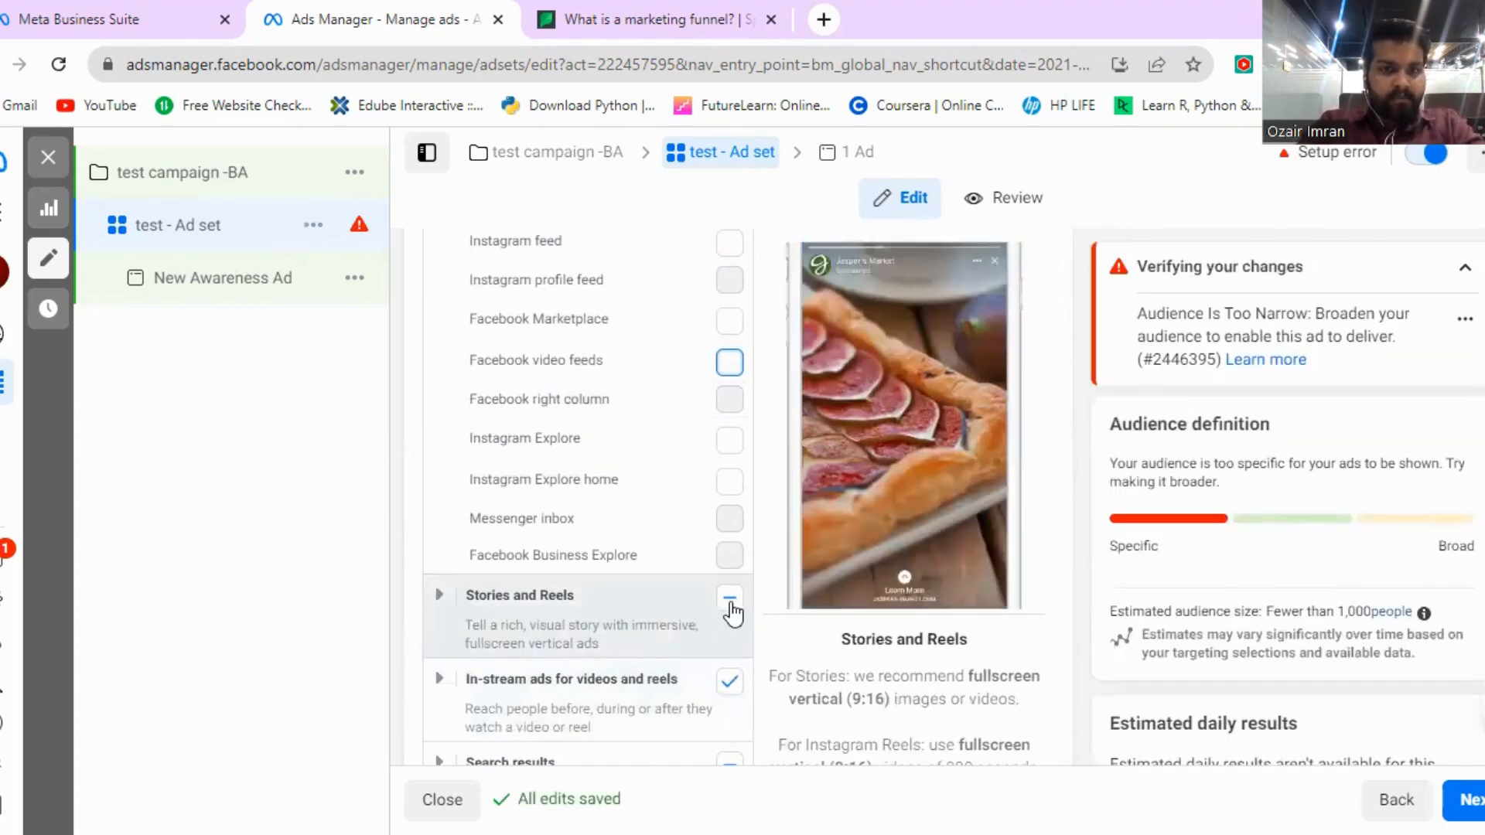
{"action": "left_click", "coordinate": [731, 609]}
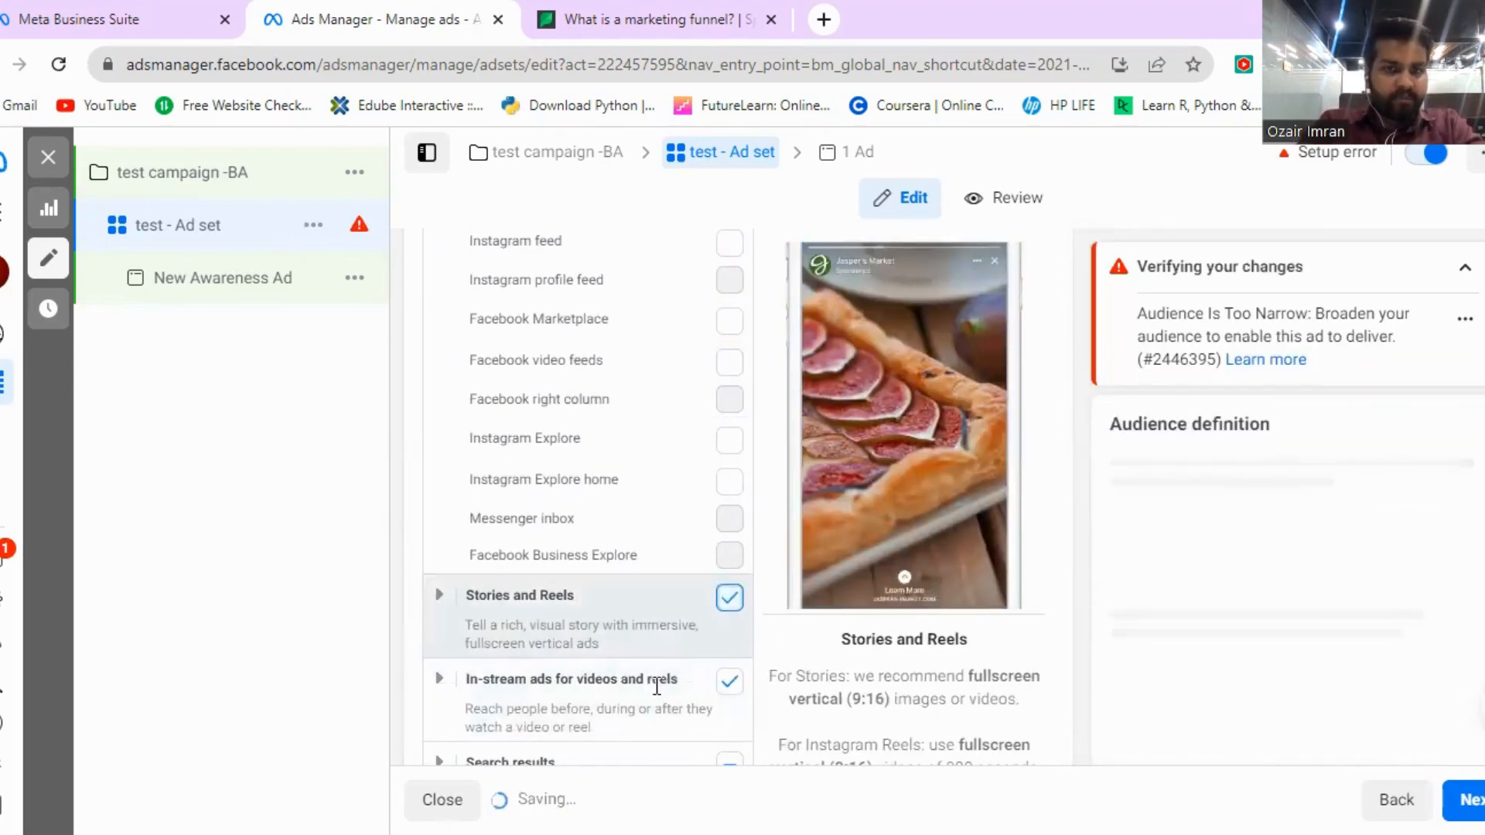
{"action": "left_click", "coordinate": [730, 600]}
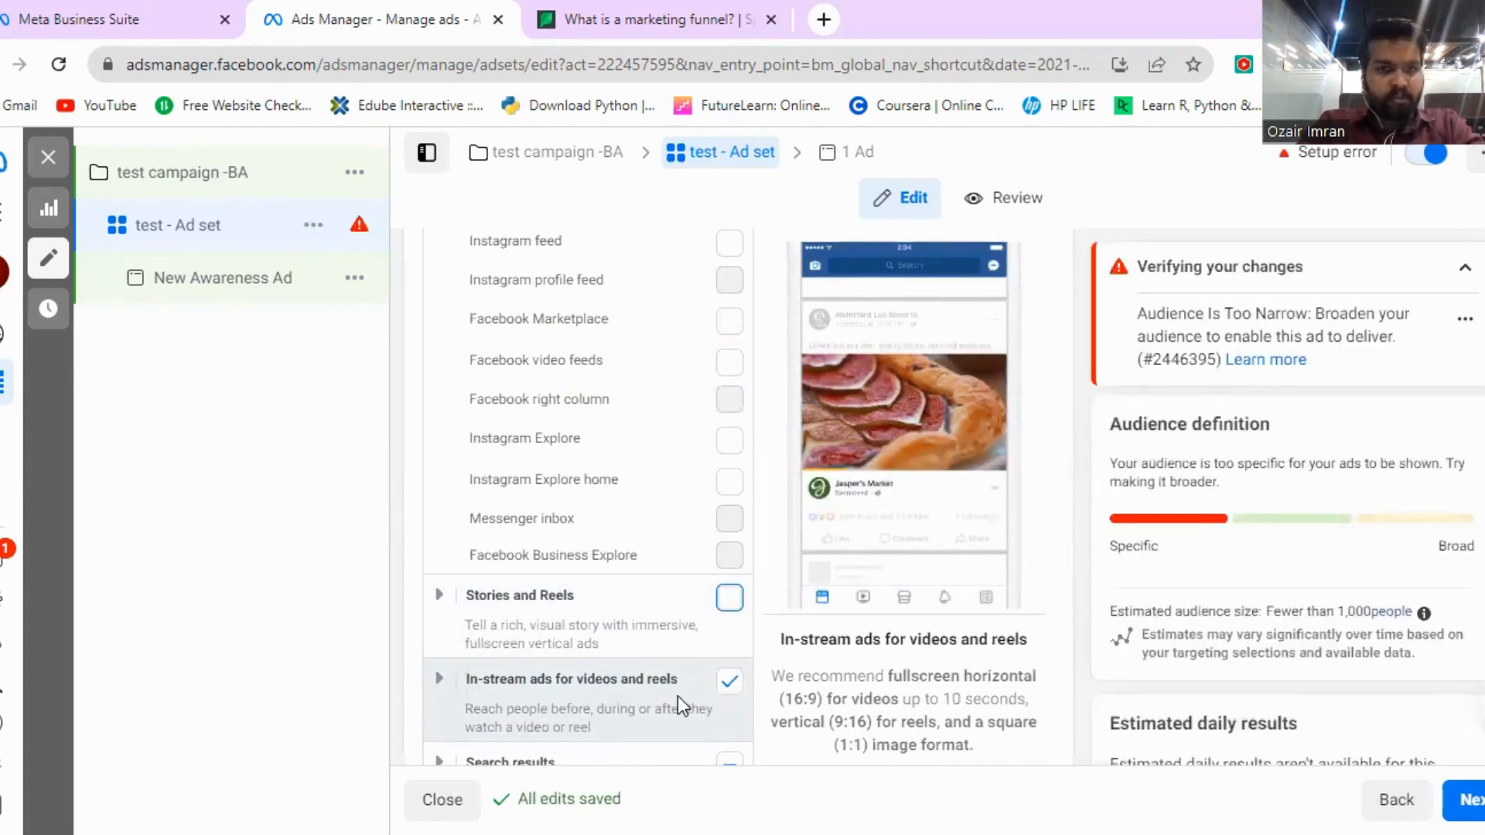
{"action": "left_click", "coordinate": [727, 689]}
Step: Select the entire Search results placement group and check the Messages and Apps and sites placements below it
{"action": "scroll", "coordinate": [784, 633], "scroll_direction": "down", "scroll_amount": 1}
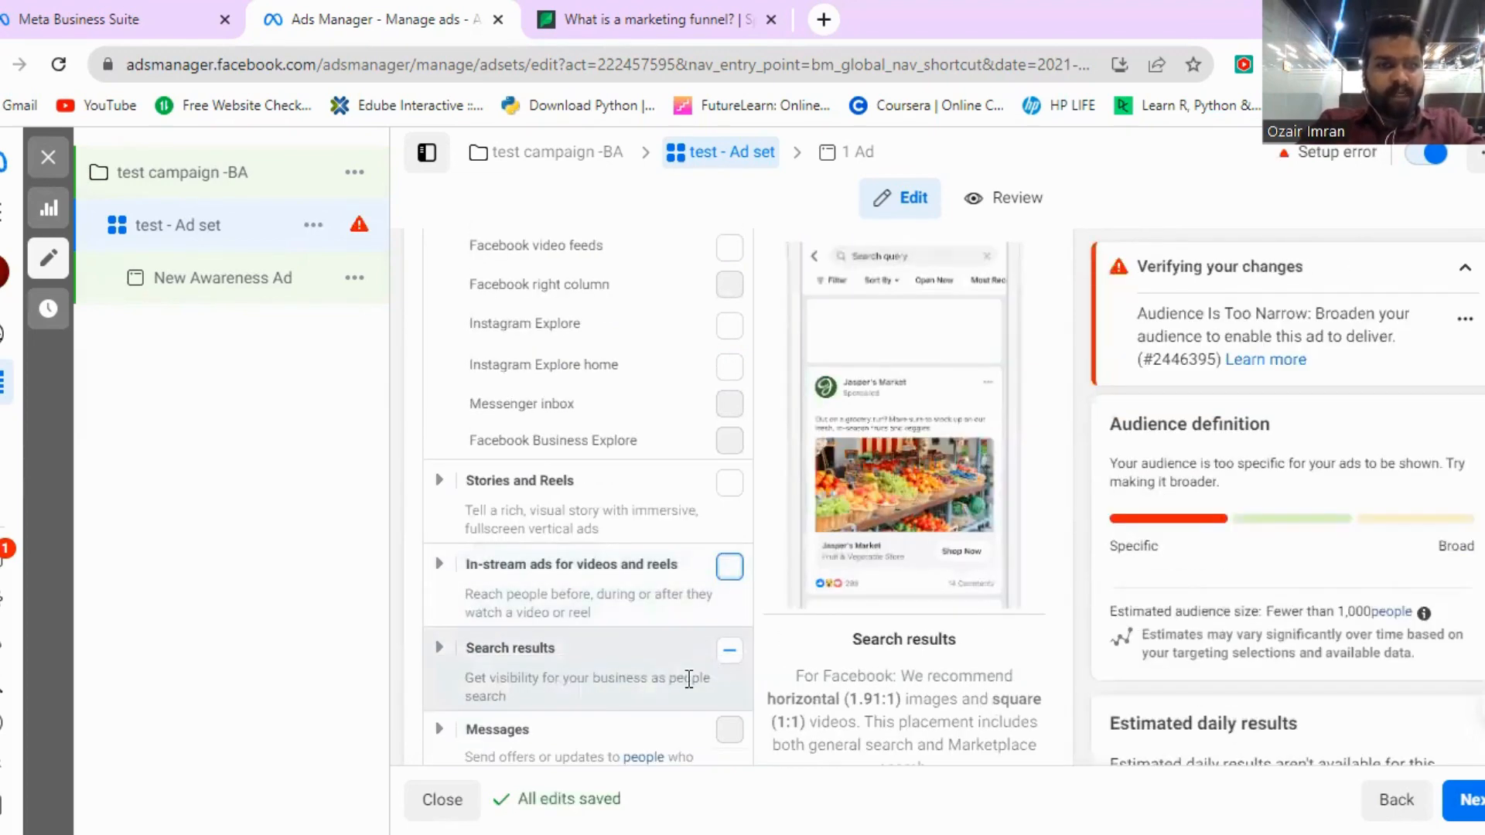
{"action": "left_click", "coordinate": [728, 655]}
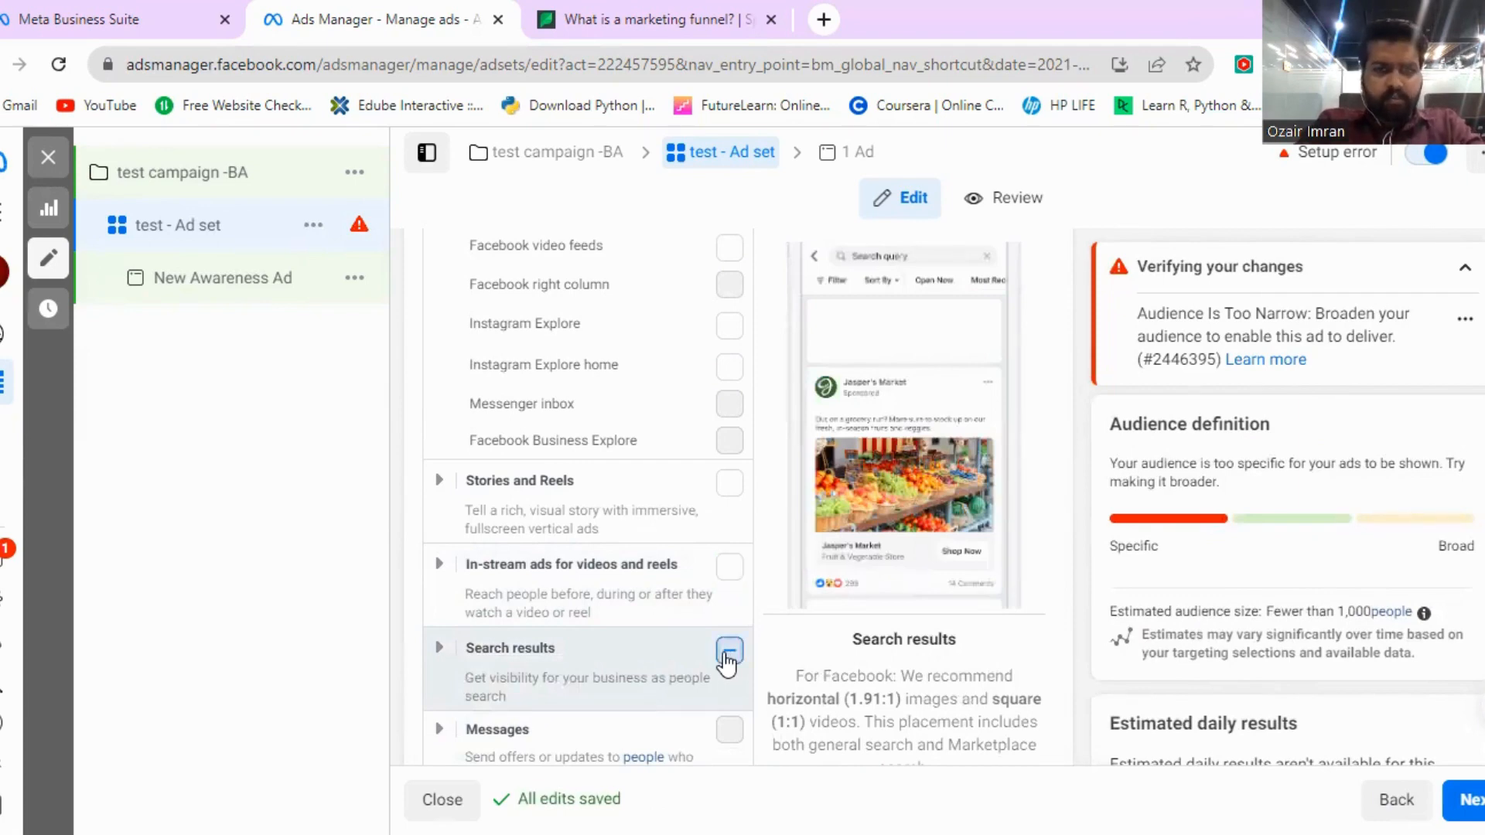
{"action": "scroll", "coordinate": [650, 631], "scroll_direction": "down", "scroll_amount": 2}
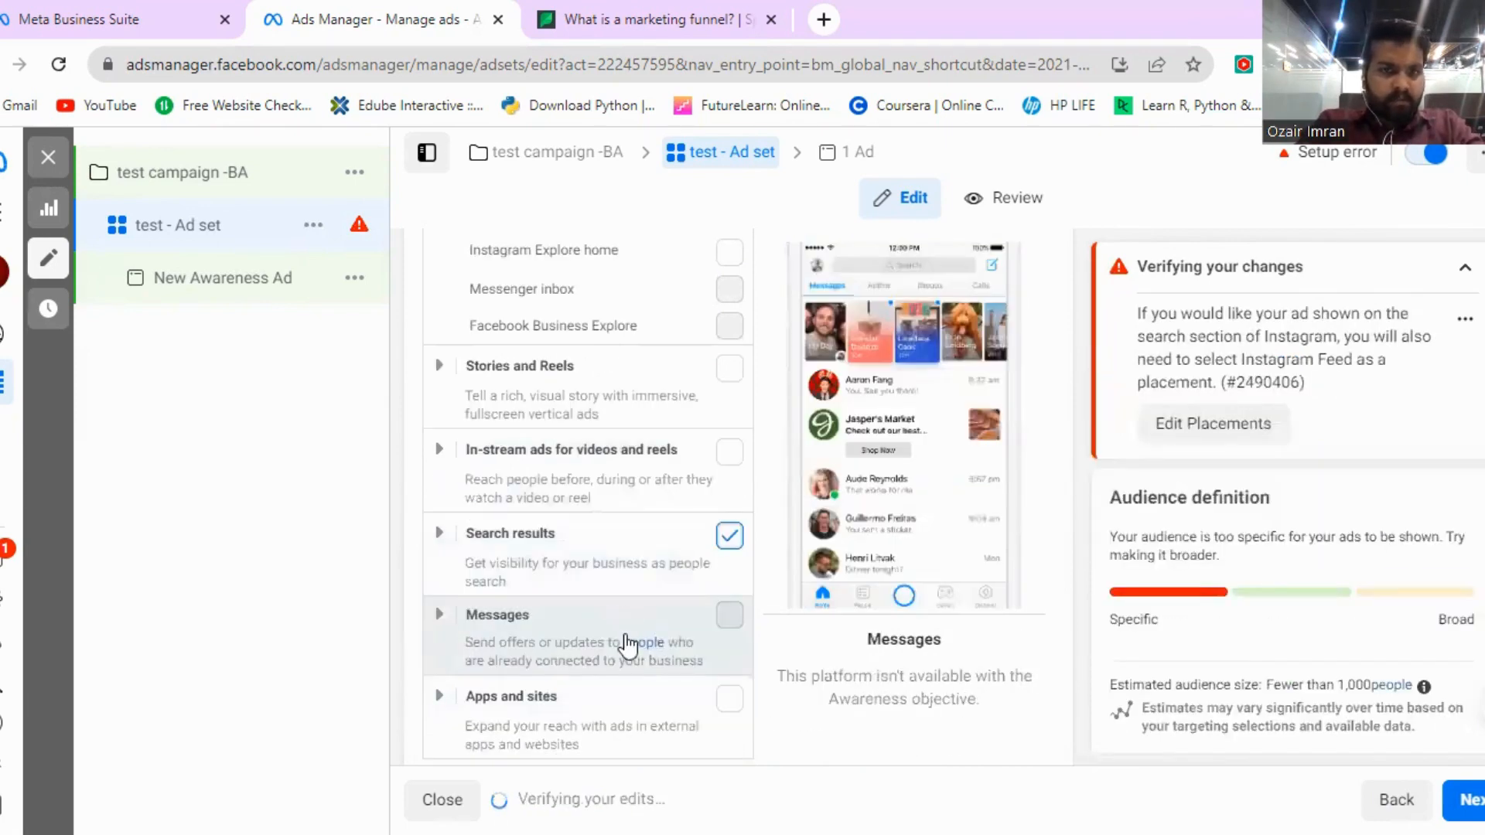
{"action": "scroll", "coordinate": [623, 634], "scroll_direction": "down", "scroll_amount": 2}
{"action": "scroll", "coordinate": [665, 618], "scroll_direction": "down", "scroll_amount": 1}
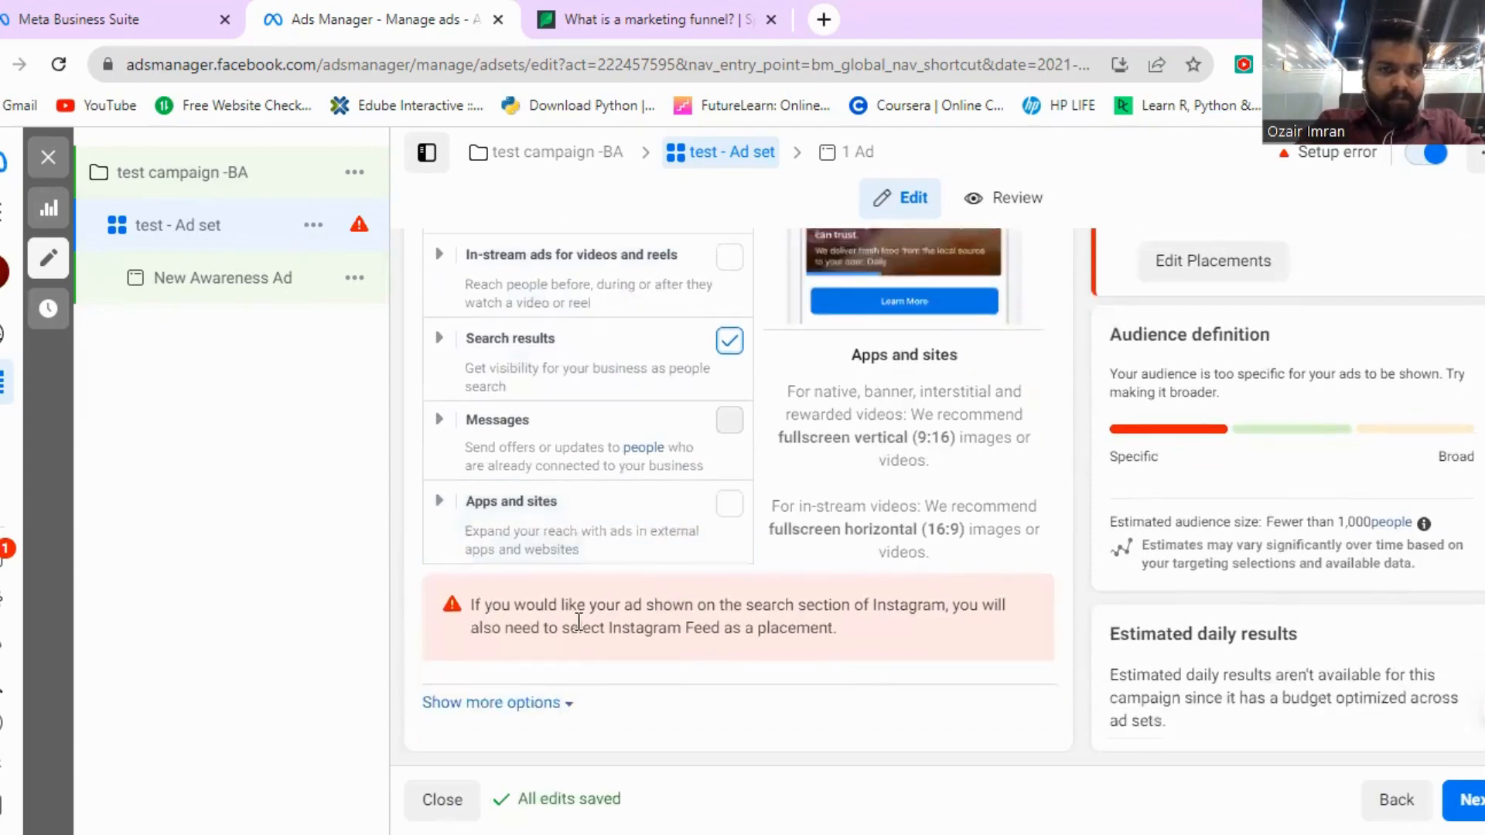
Step: Show more placement options and review the specific mobile devices and operating systems settings
{"action": "left_click", "coordinate": [530, 706]}
{"action": "scroll", "coordinate": [597, 659], "scroll_direction": "down", "scroll_amount": 3}
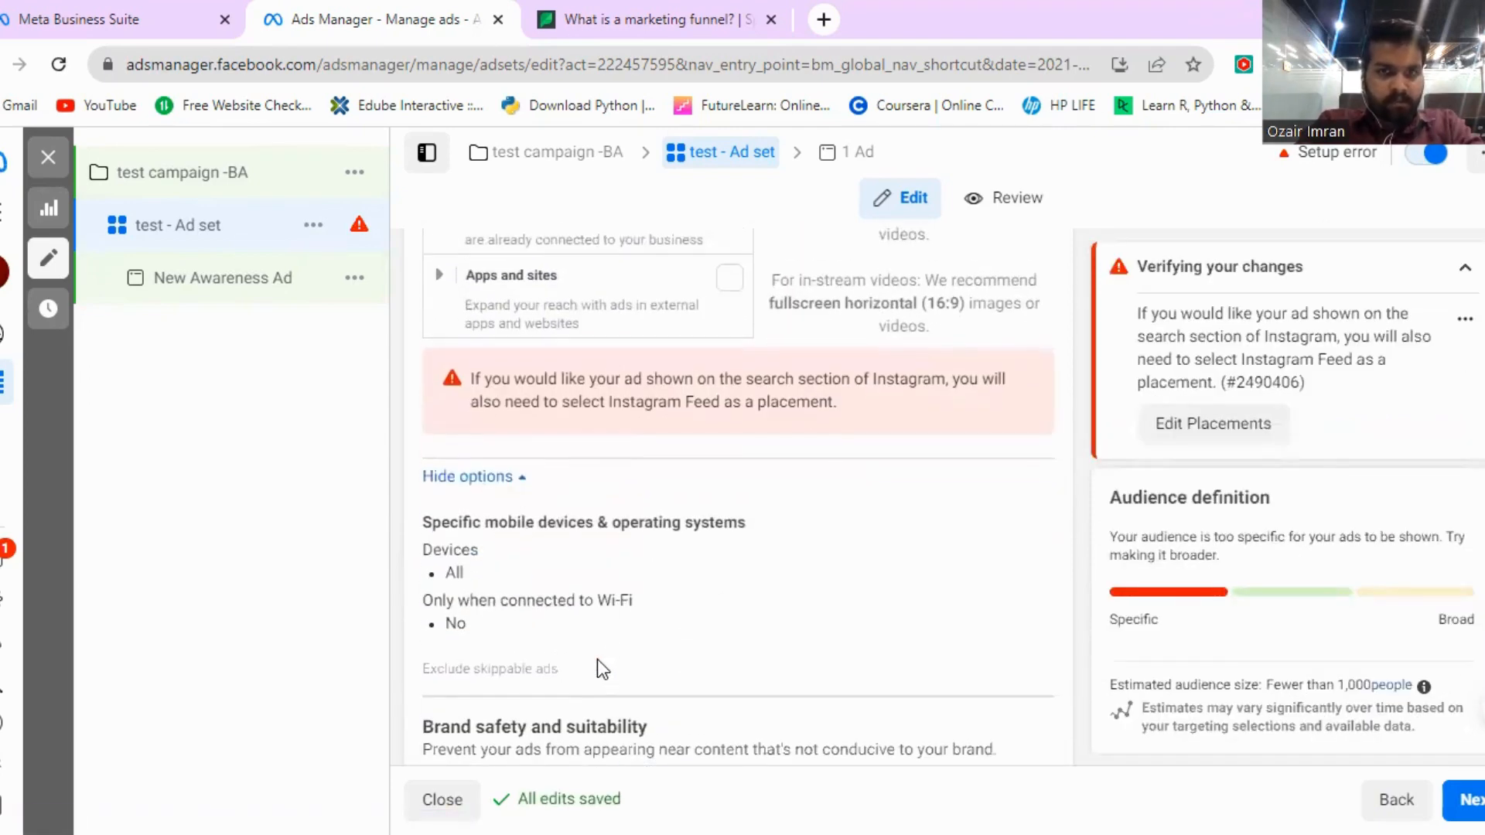
{"action": "scroll", "coordinate": [541, 685], "scroll_direction": "up", "scroll_amount": 2}
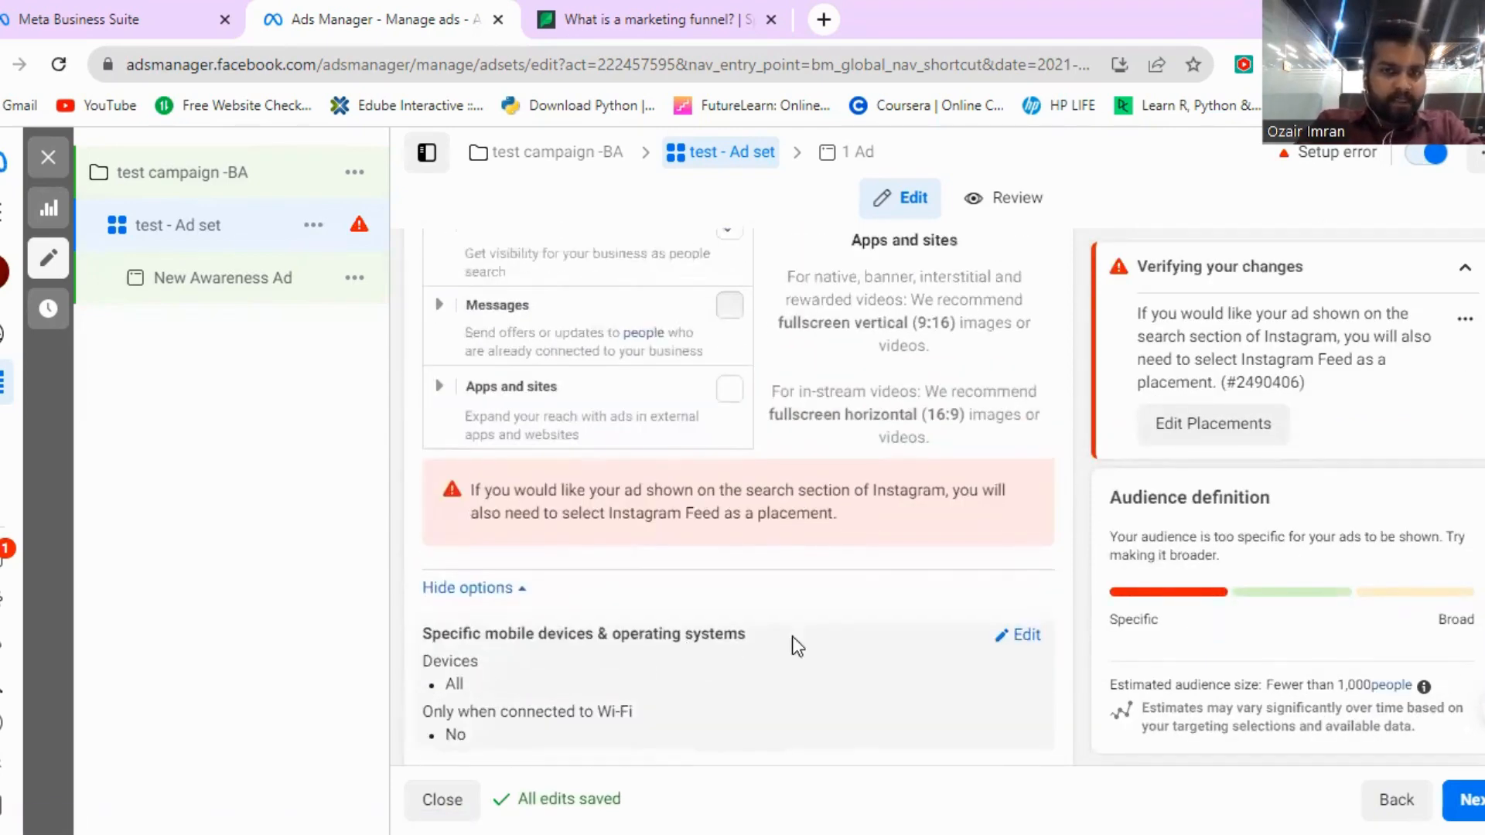
Step: Limit the ad set's mobile devices to Android devices only and check the OS version and brand safety settings below
{"action": "left_click", "coordinate": [1025, 635]}
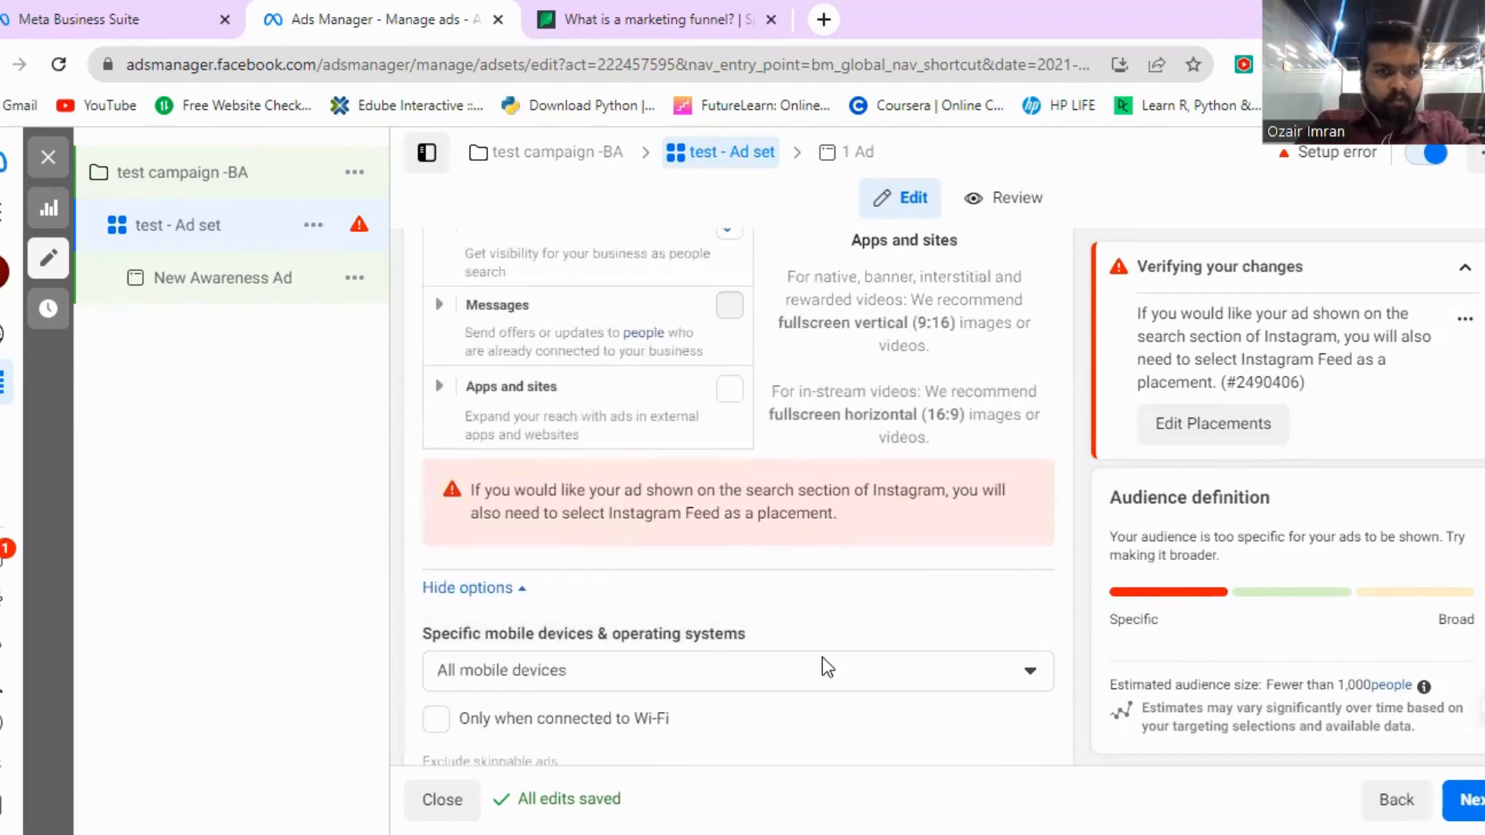
{"action": "left_click", "coordinate": [536, 675]}
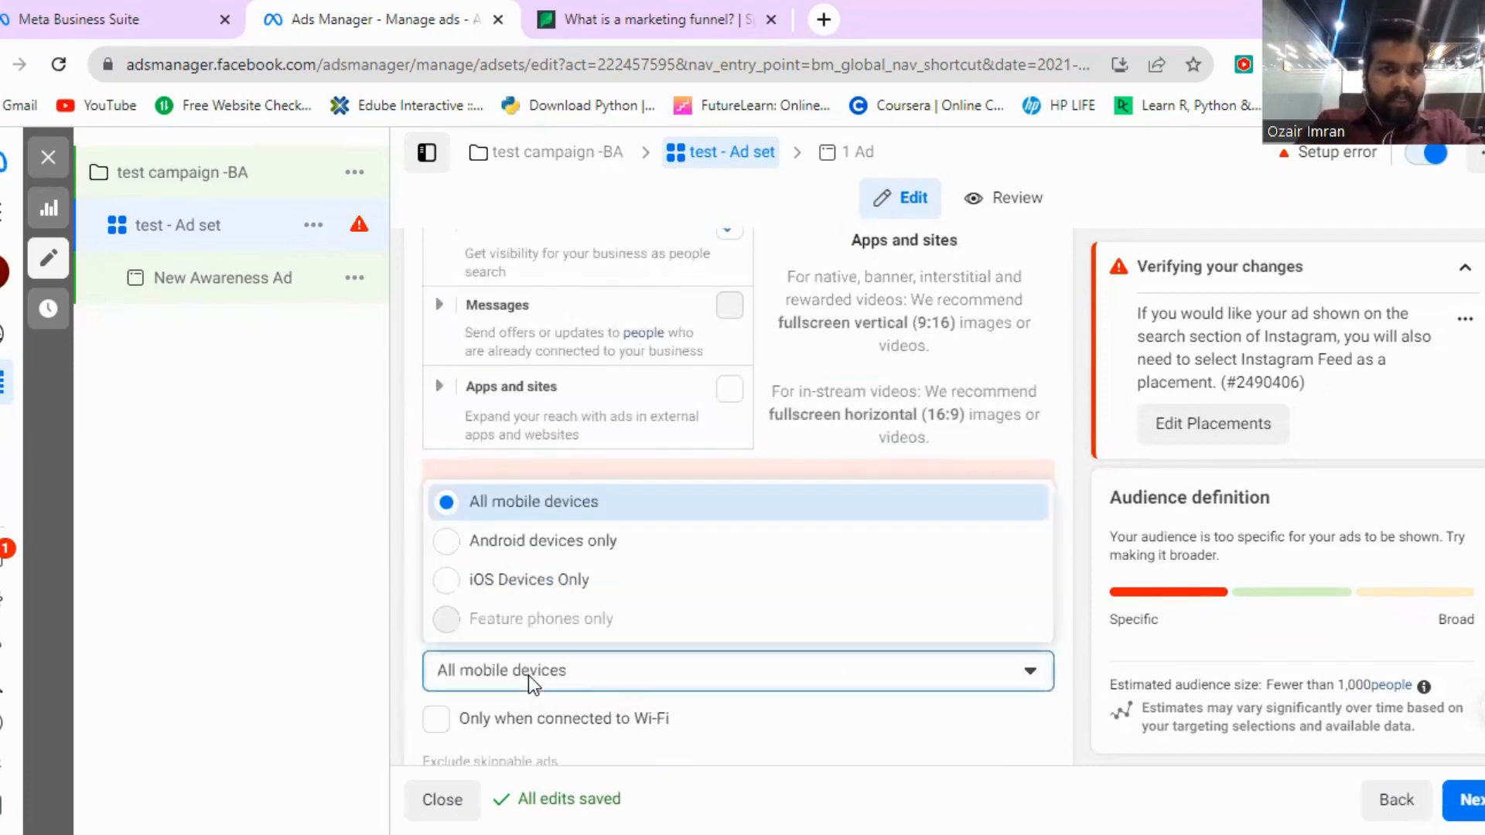
{"action": "left_click", "coordinate": [444, 543]}
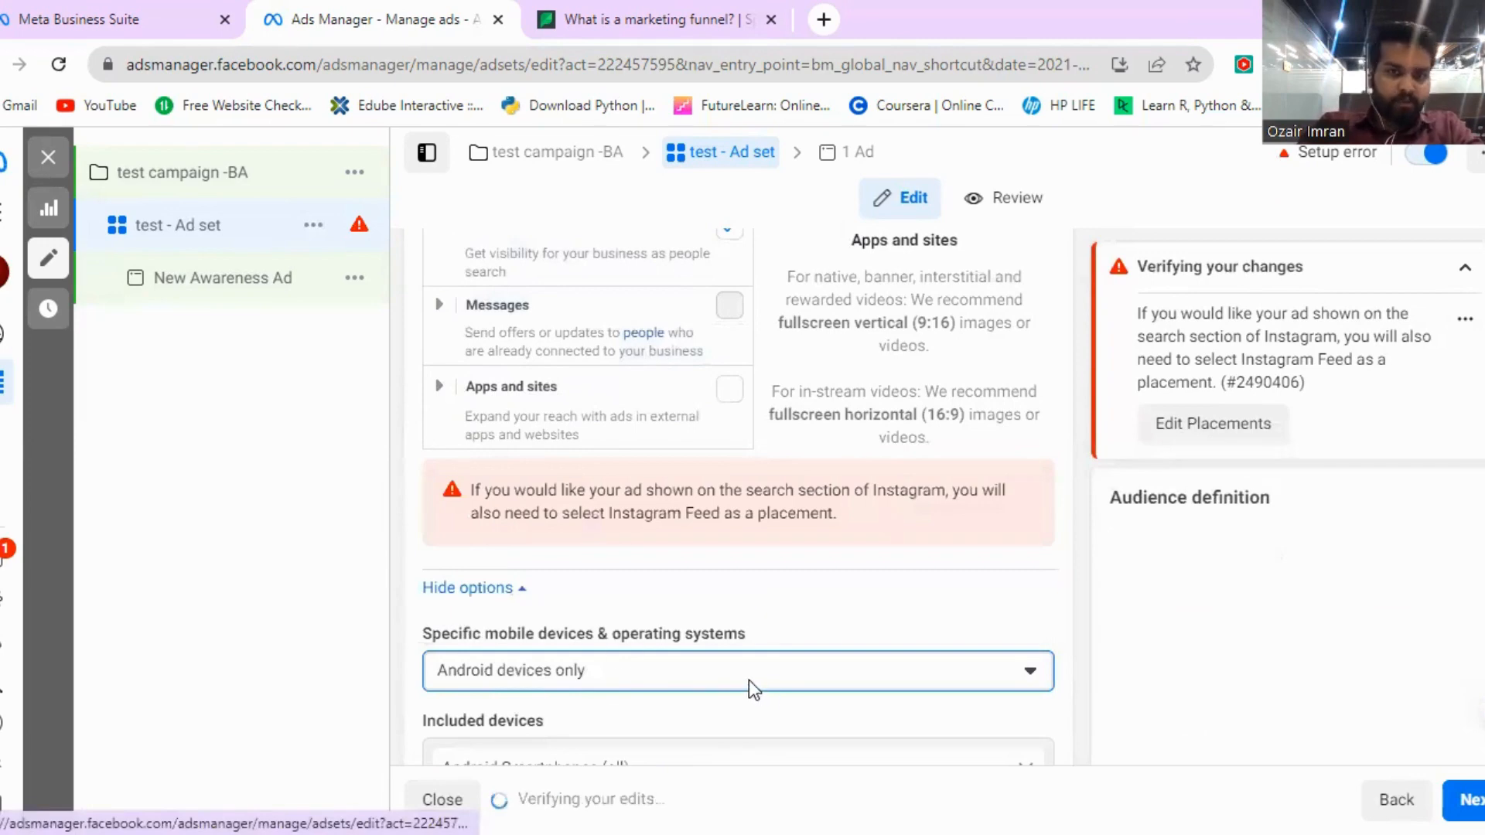
{"action": "scroll", "coordinate": [662, 630], "scroll_direction": "down", "scroll_amount": 2}
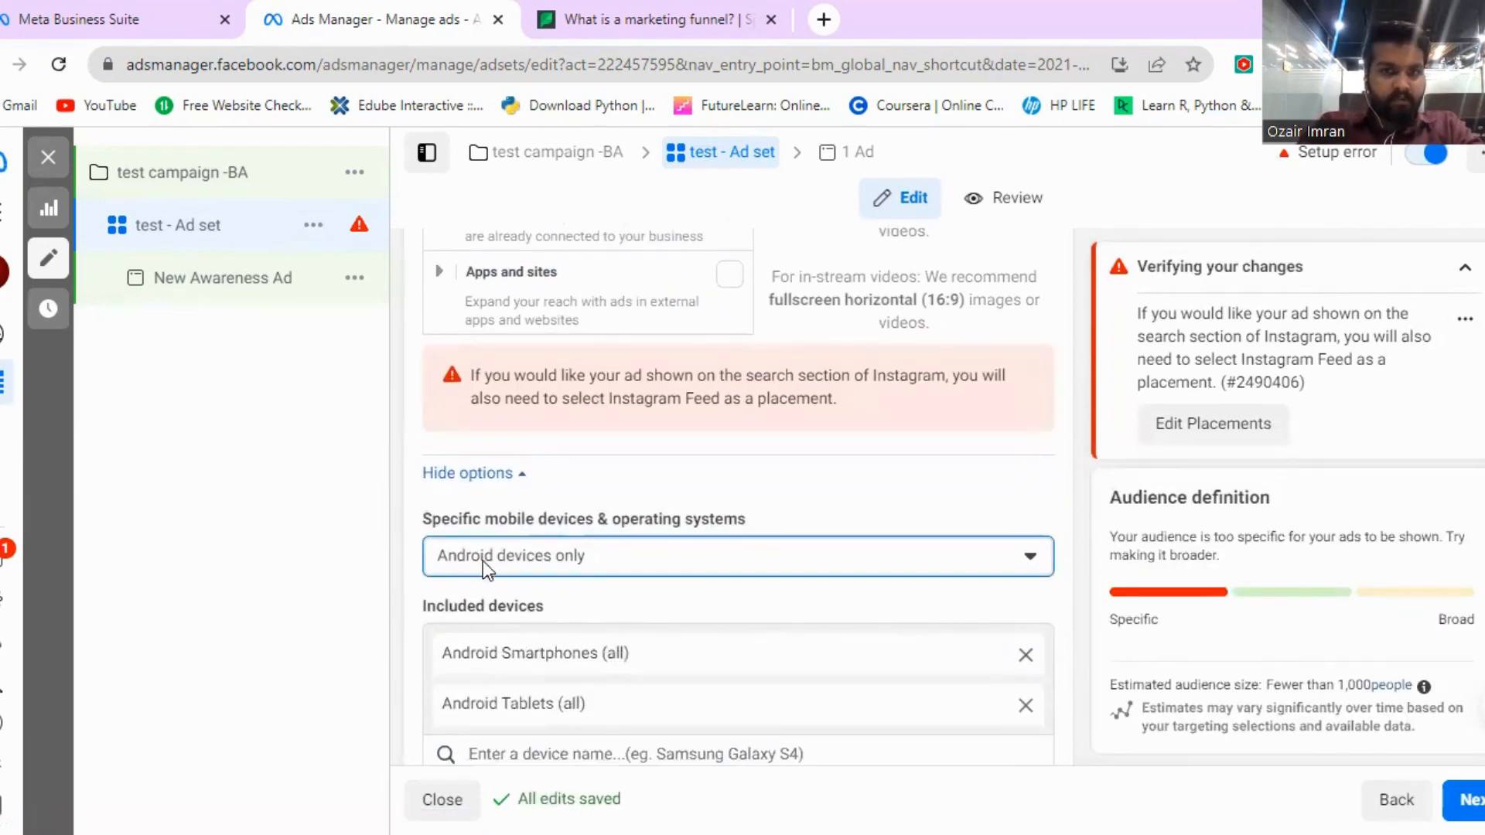
{"action": "scroll", "coordinate": [653, 653], "scroll_direction": "down", "scroll_amount": 5}
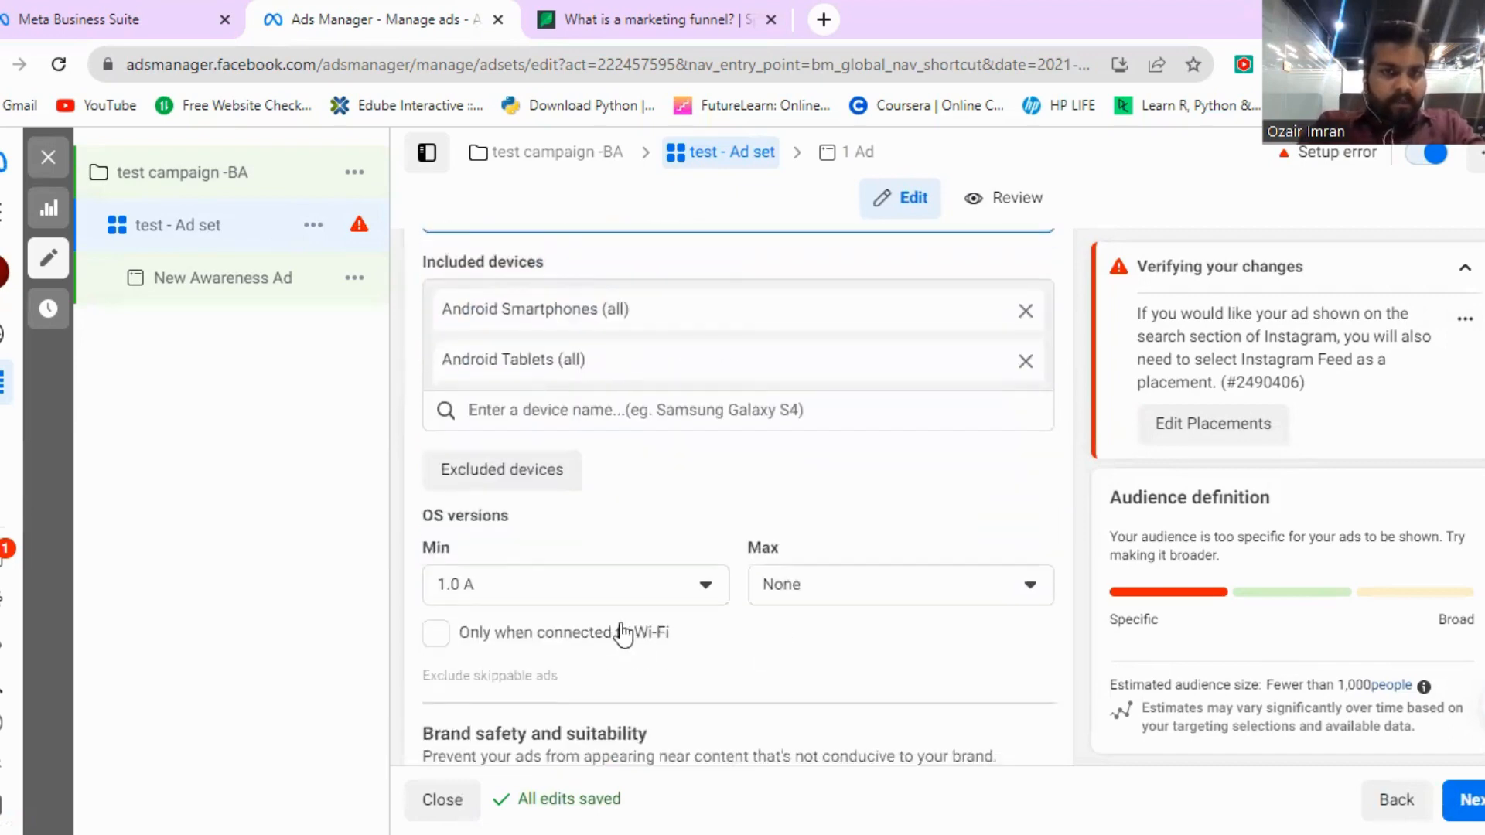
{"action": "scroll", "coordinate": [624, 634], "scroll_direction": "down", "scroll_amount": 2}
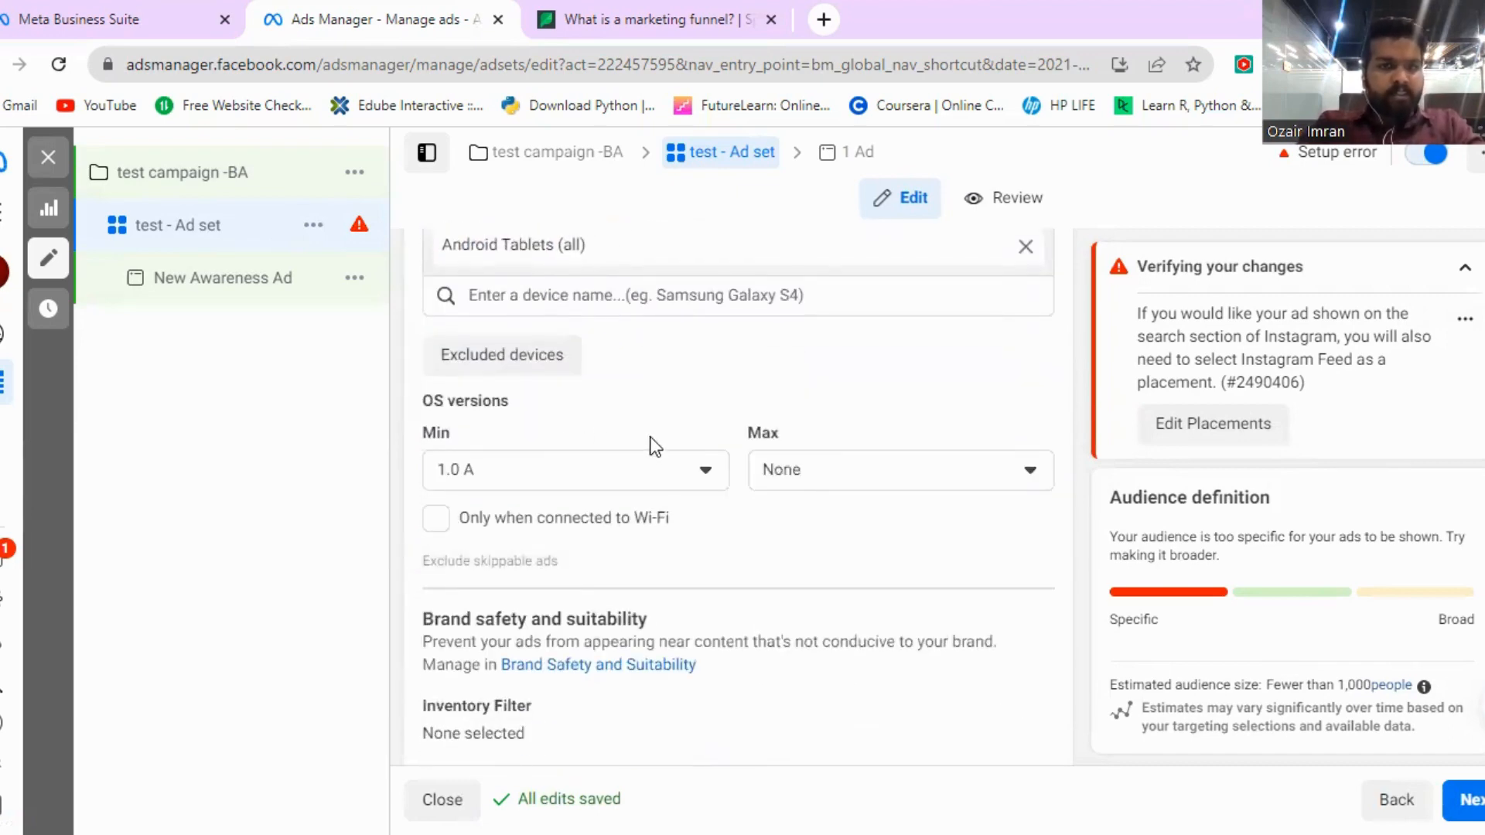
{"action": "scroll", "coordinate": [550, 601], "scroll_direction": "down", "scroll_amount": 2}
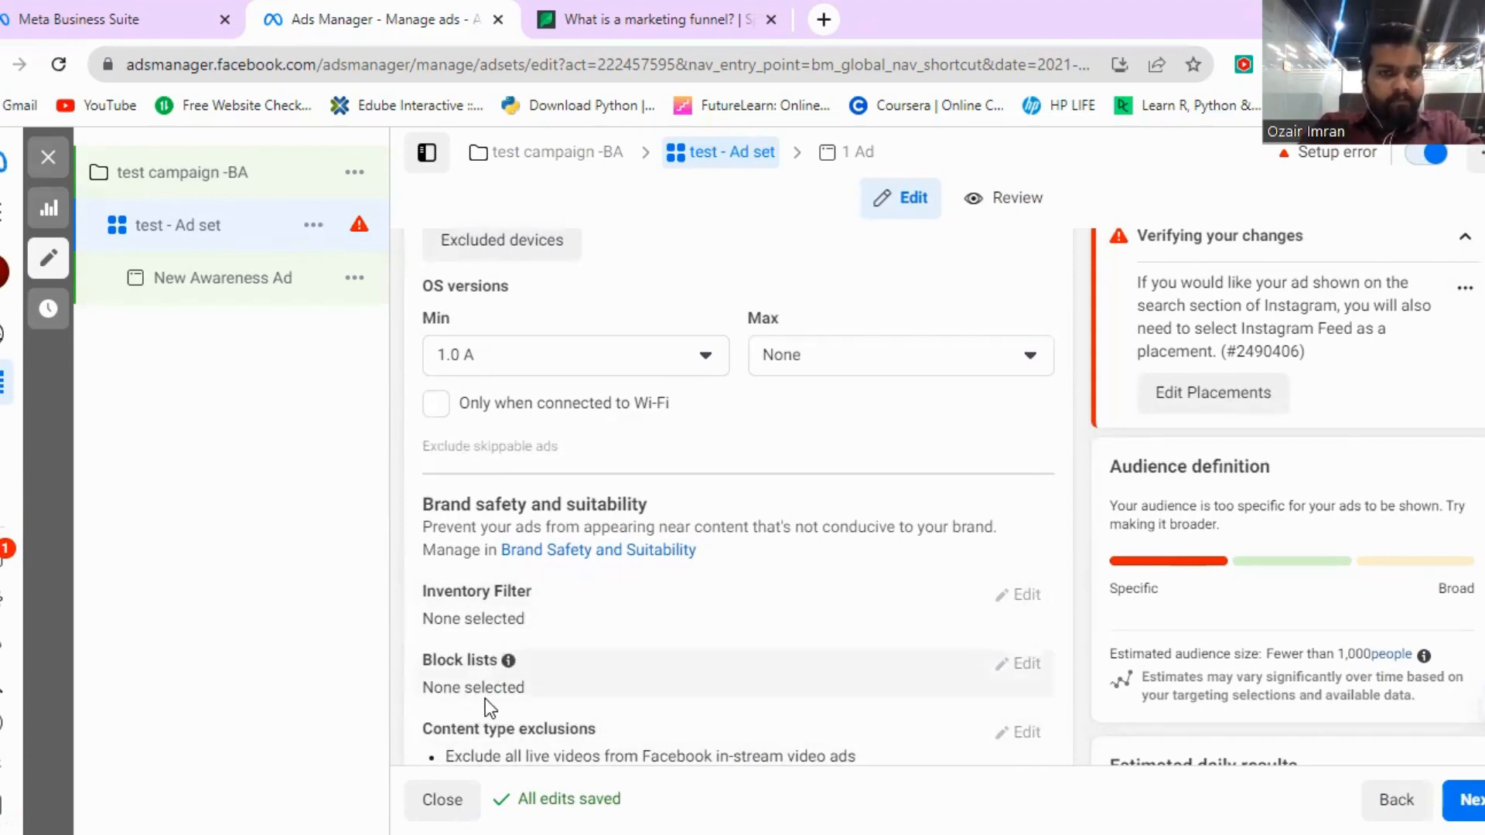
{"action": "scroll", "coordinate": [481, 639], "scroll_direction": "down", "scroll_amount": 2}
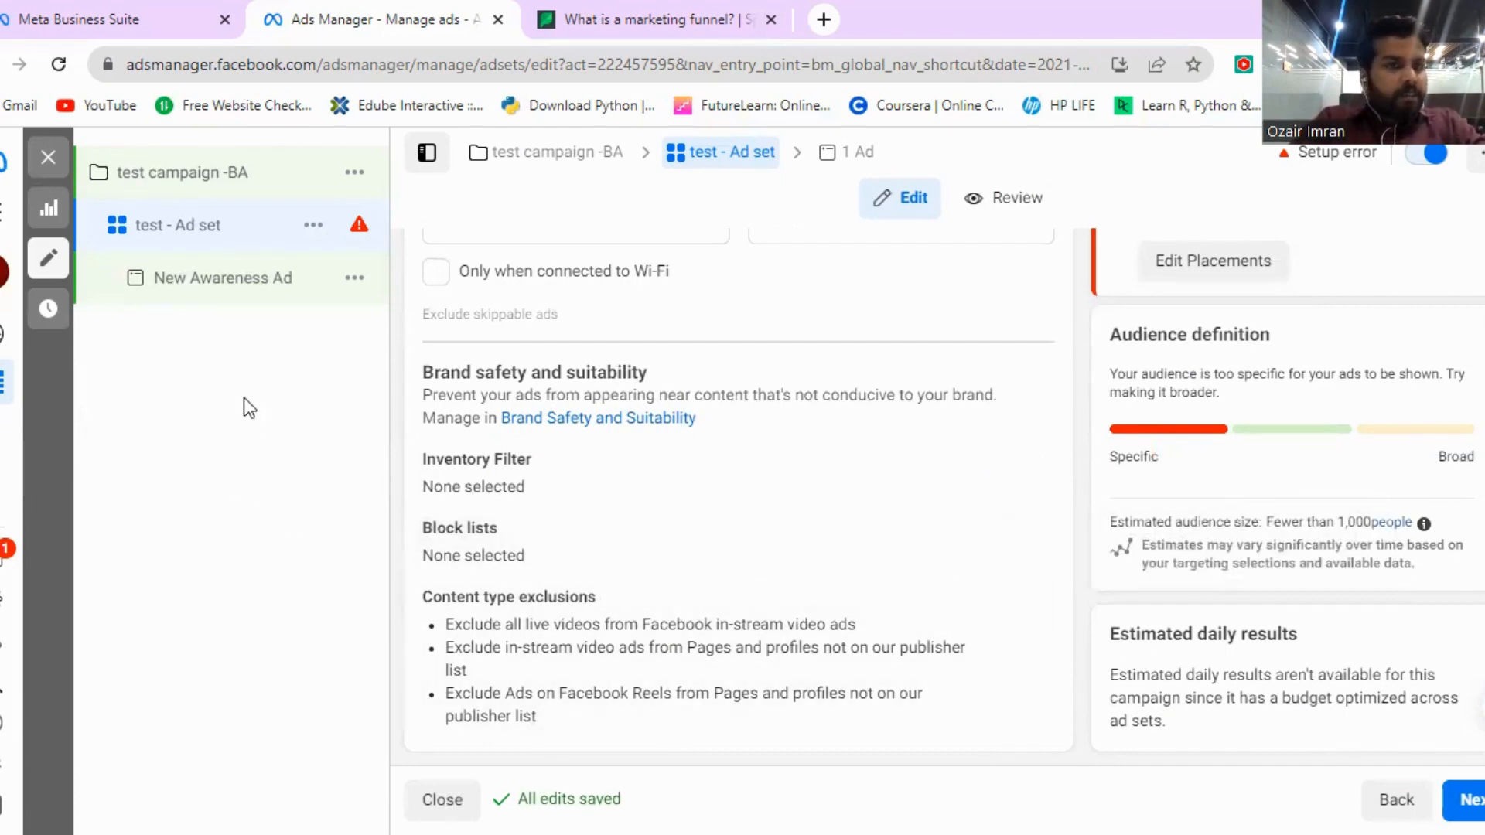
Step: Open the New Awareness Ad under the test ad set and rename it "BA ad"
{"action": "left_click", "coordinate": [198, 282]}
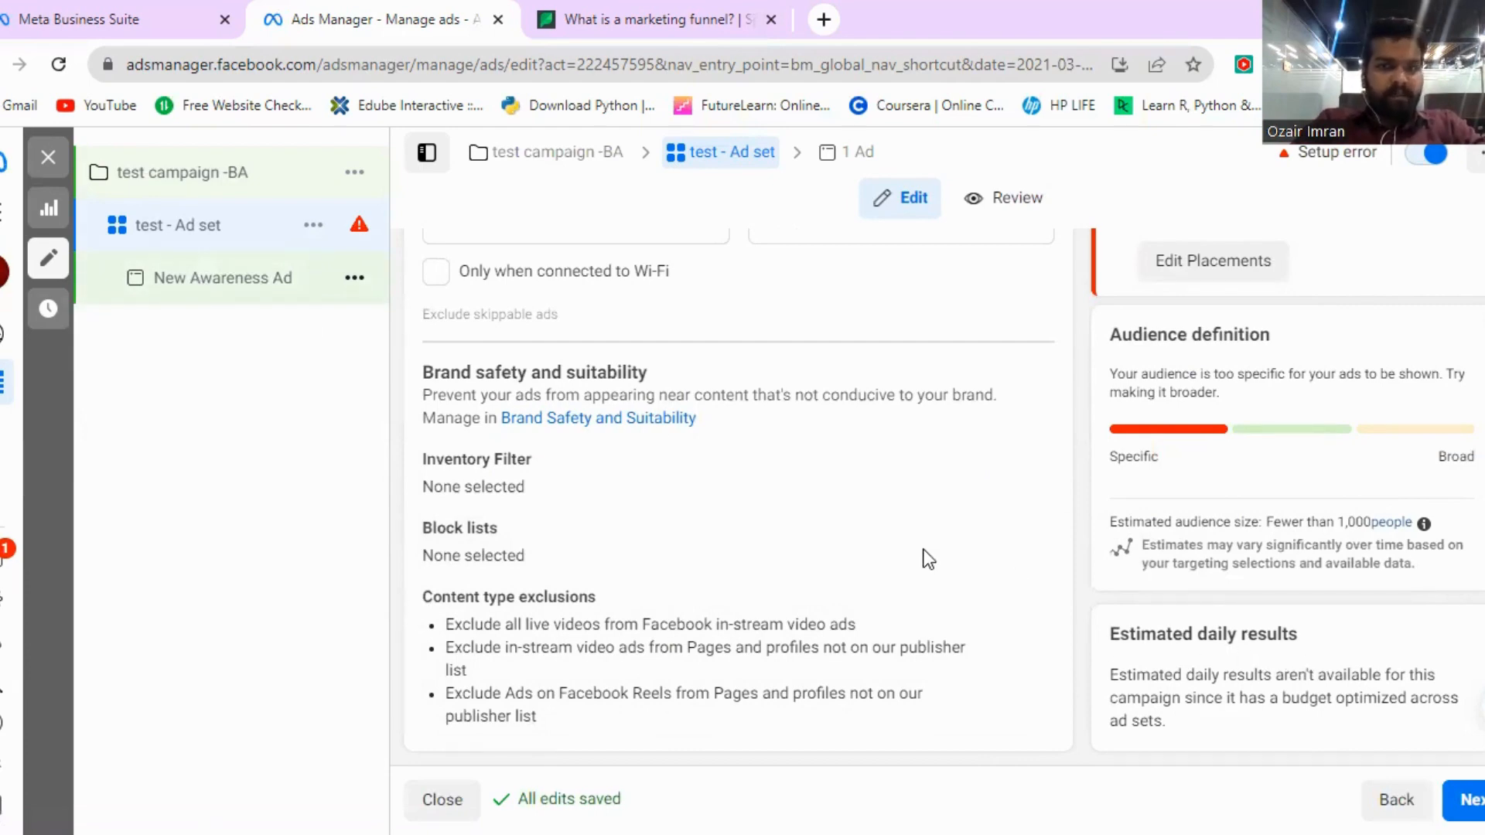
{"action": "left_click_drag", "start_coordinate": [588, 325], "coordinate": [367, 349]}
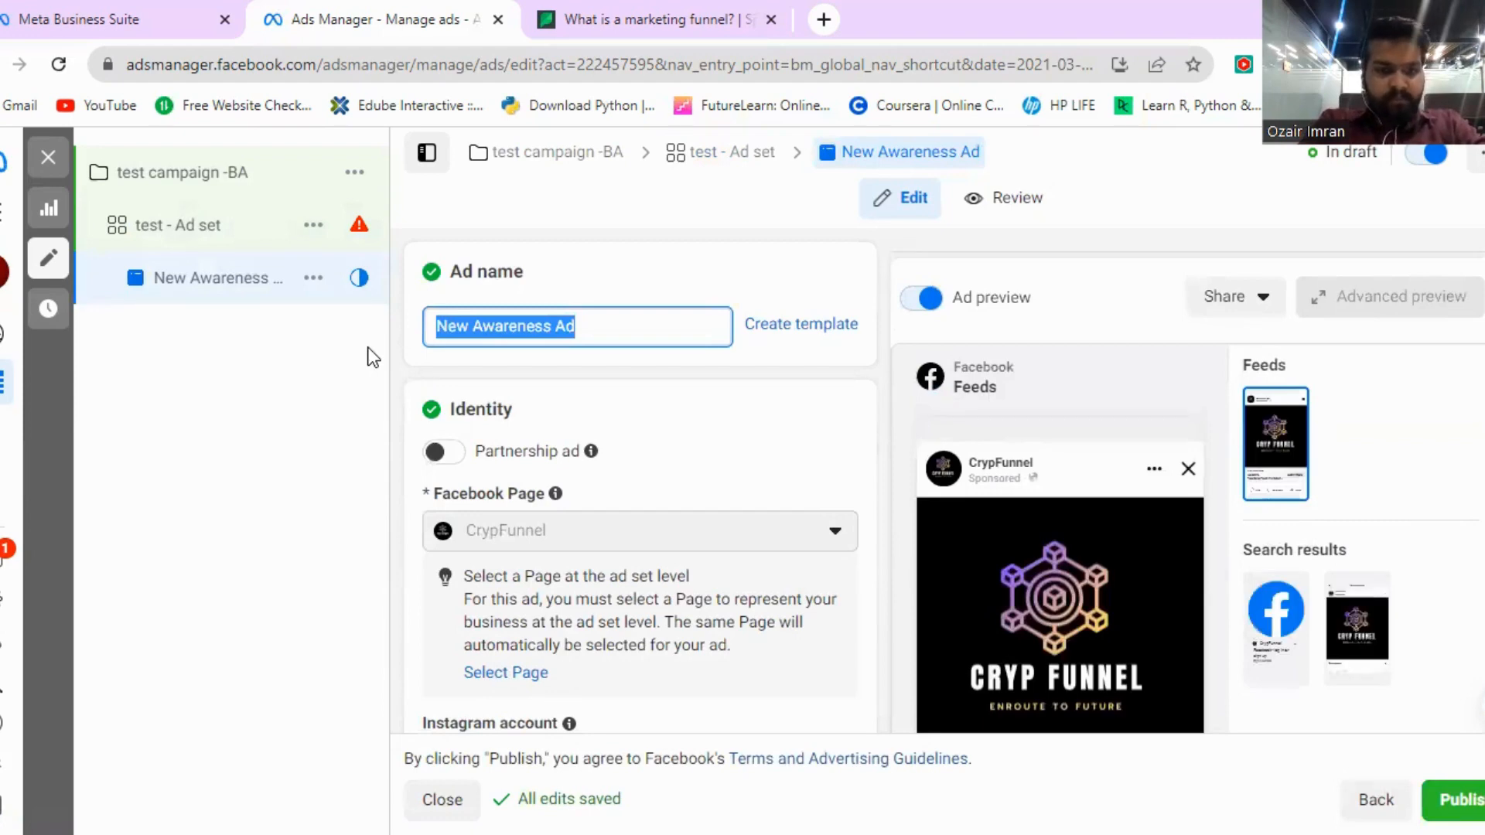
{"action": "type", "text": "BA ad"}
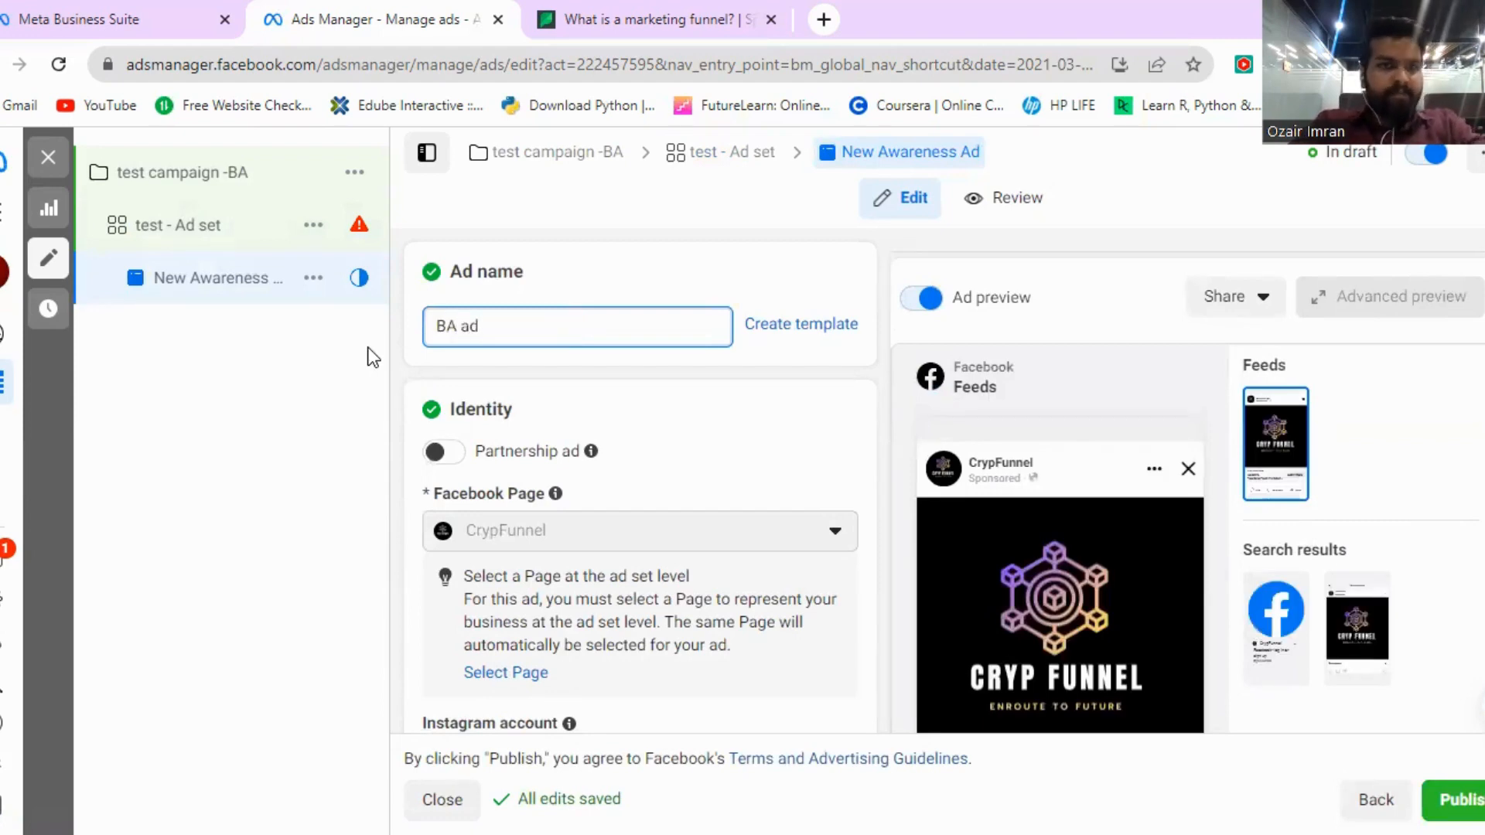
Step: Review the ad's Identity settings, including the partnership ad option, Facebook Page and available Instagram account choices
{"action": "scroll", "coordinate": [580, 341], "scroll_direction": "down", "scroll_amount": 2}
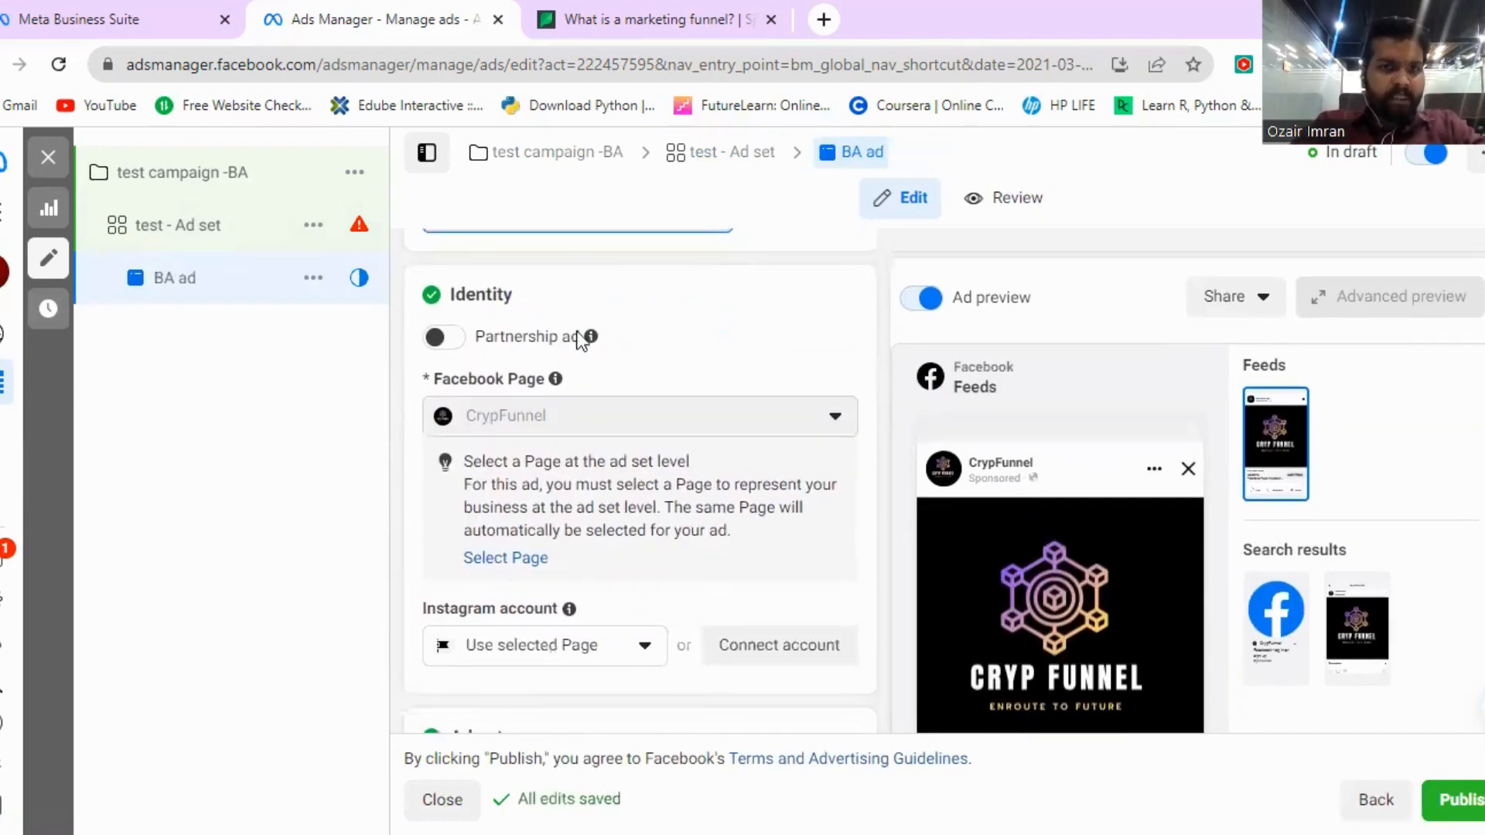
{"action": "mouse_move", "coordinate": [593, 343]}
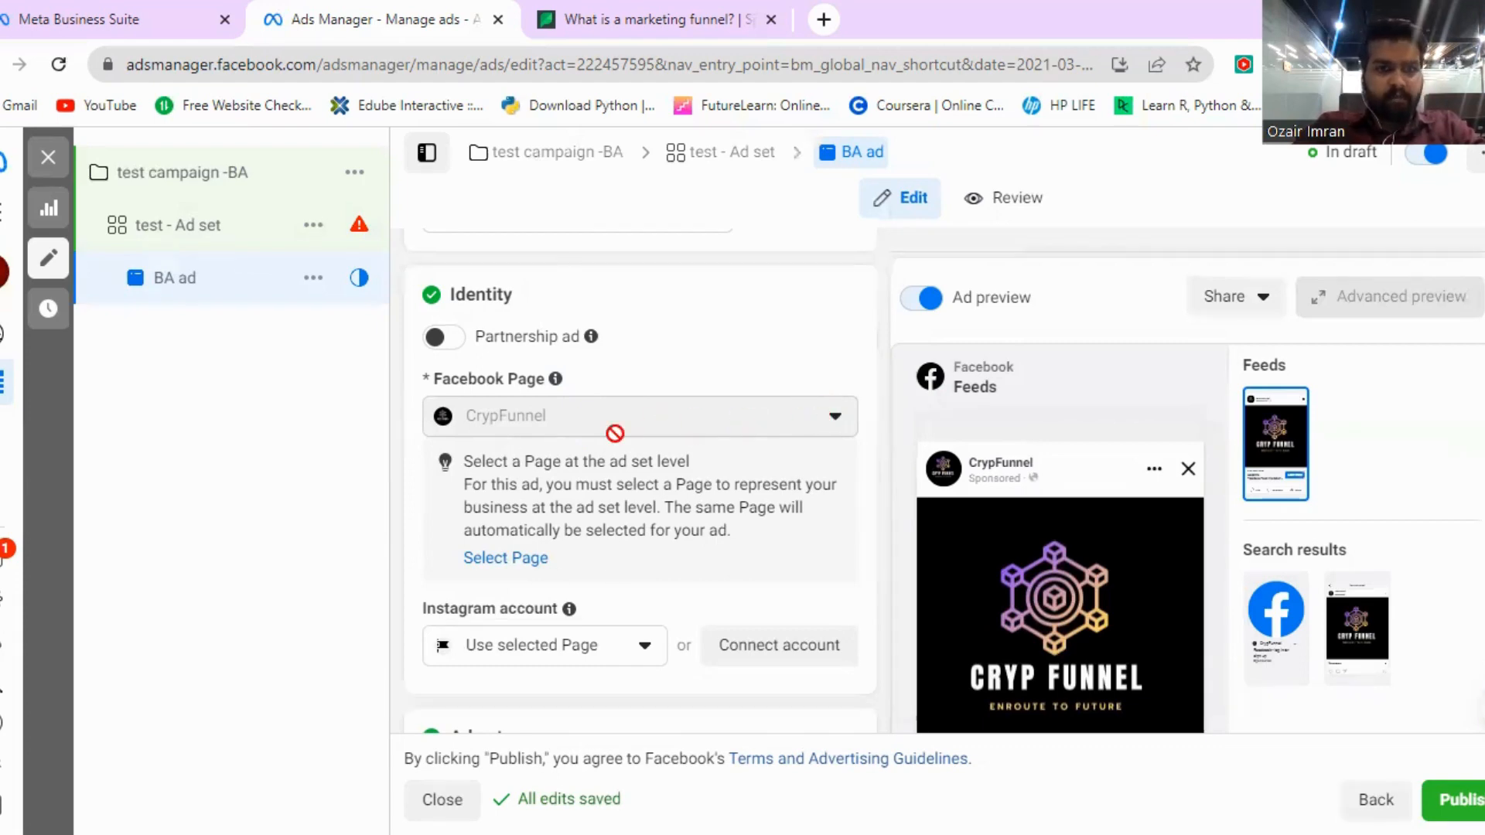
{"action": "scroll", "coordinate": [615, 433], "scroll_direction": "down", "scroll_amount": 1}
{"action": "scroll", "coordinate": [680, 549], "scroll_direction": "up", "scroll_amount": 1}
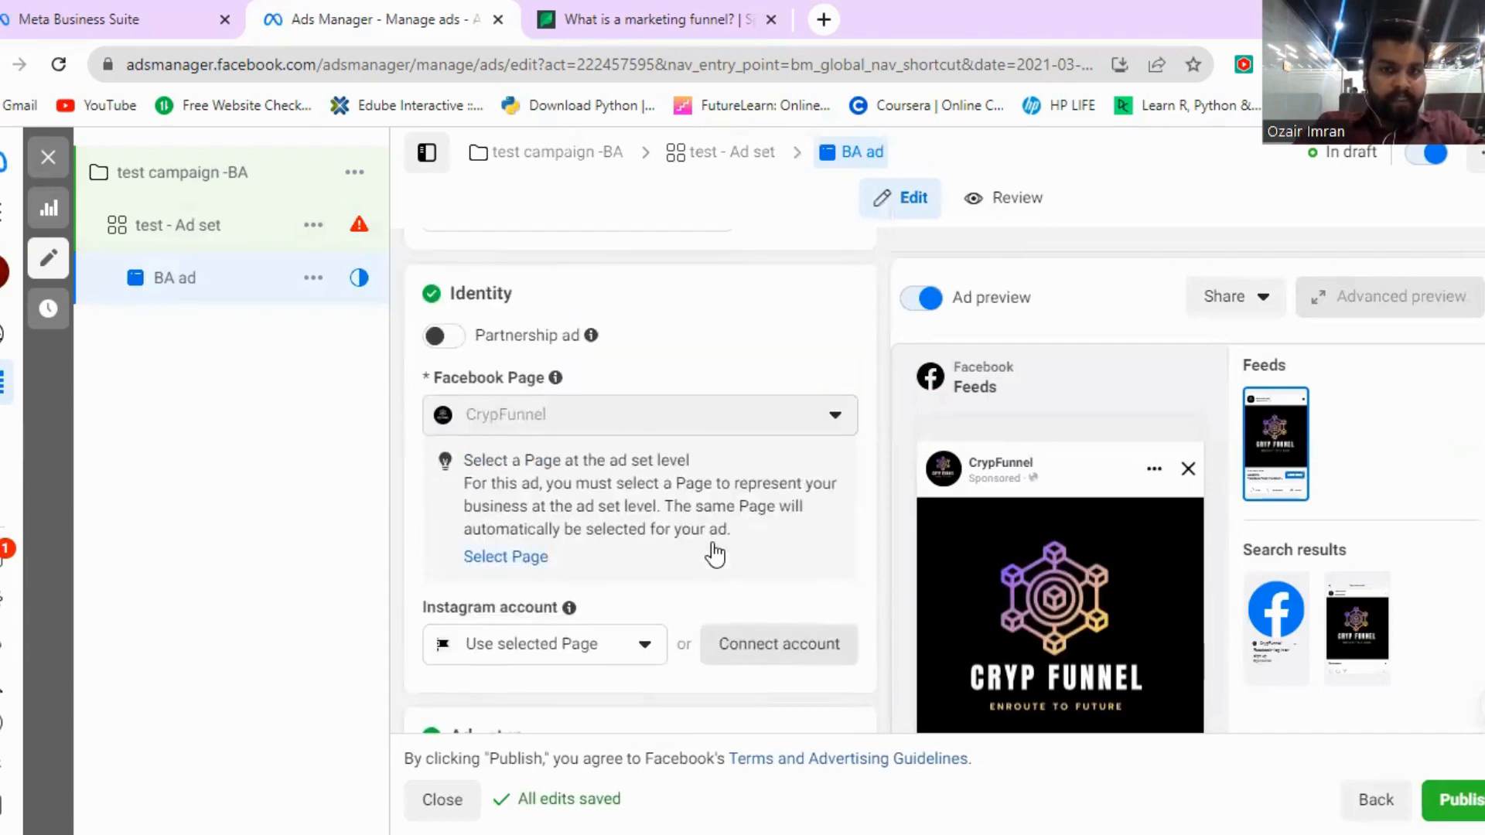
{"action": "left_click", "coordinate": [620, 647]}
{"action": "scroll", "coordinate": [433, 627], "scroll_direction": "down", "scroll_amount": 1}
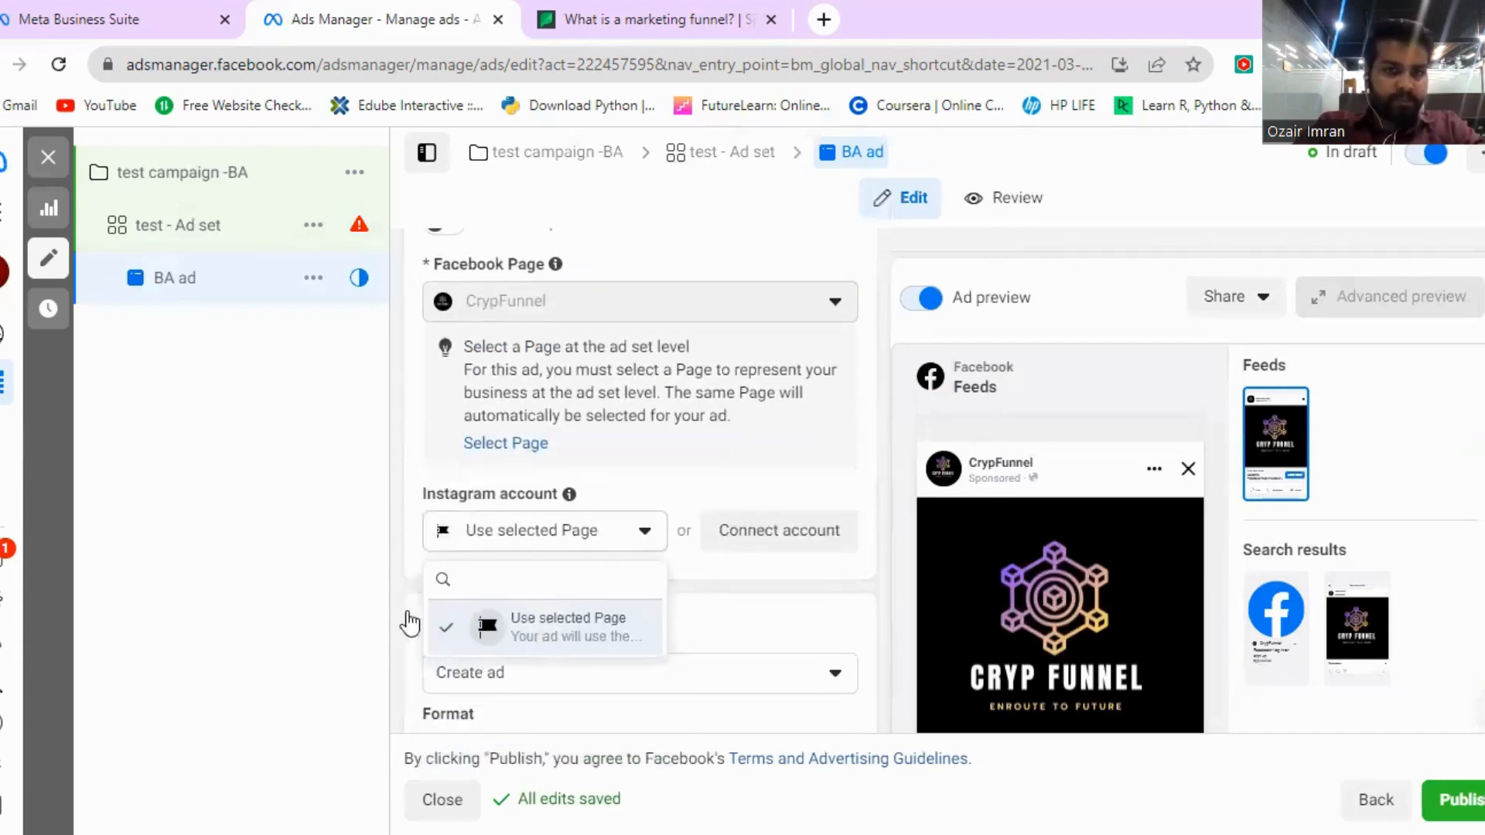
{"action": "left_click", "coordinate": [328, 514]}
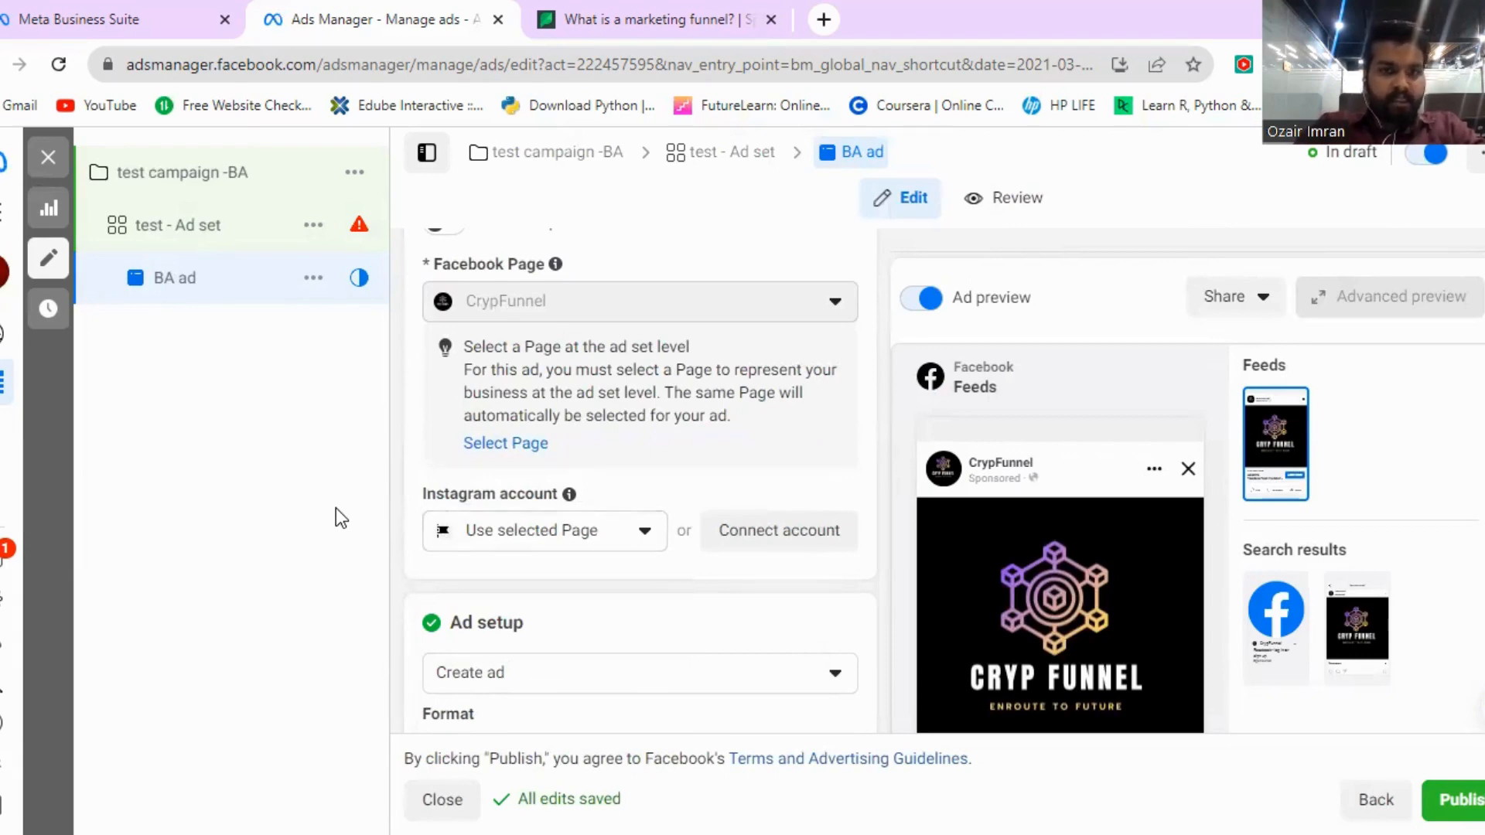
Step: Examine the ad setup source options, the ad formats, the multi-advertiser setting and the media requirements in the ad creative
{"action": "scroll", "coordinate": [567, 381], "scroll_direction": "down", "scroll_amount": 3}
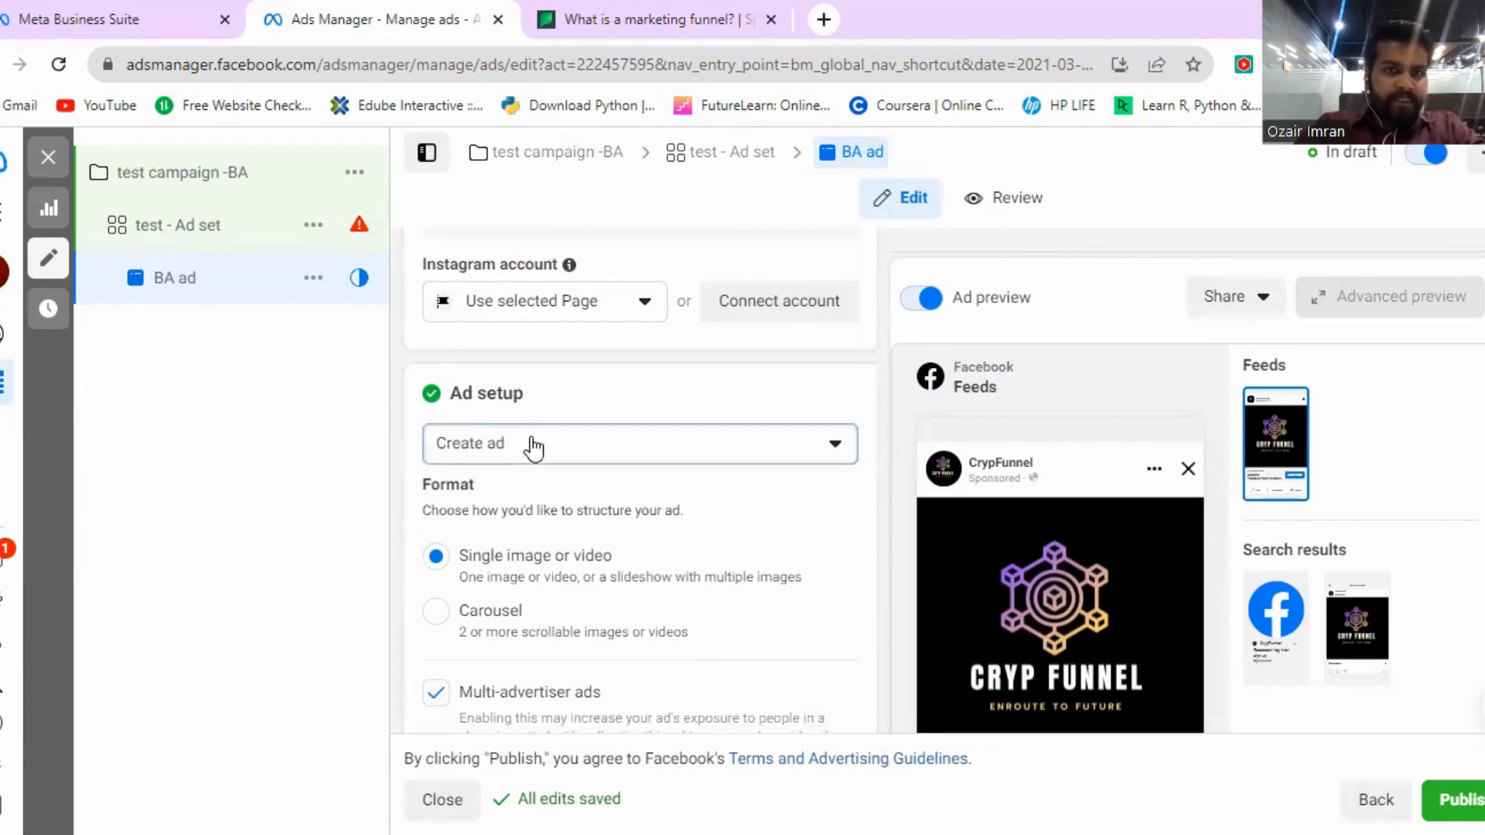
{"action": "left_click", "coordinate": [533, 447]}
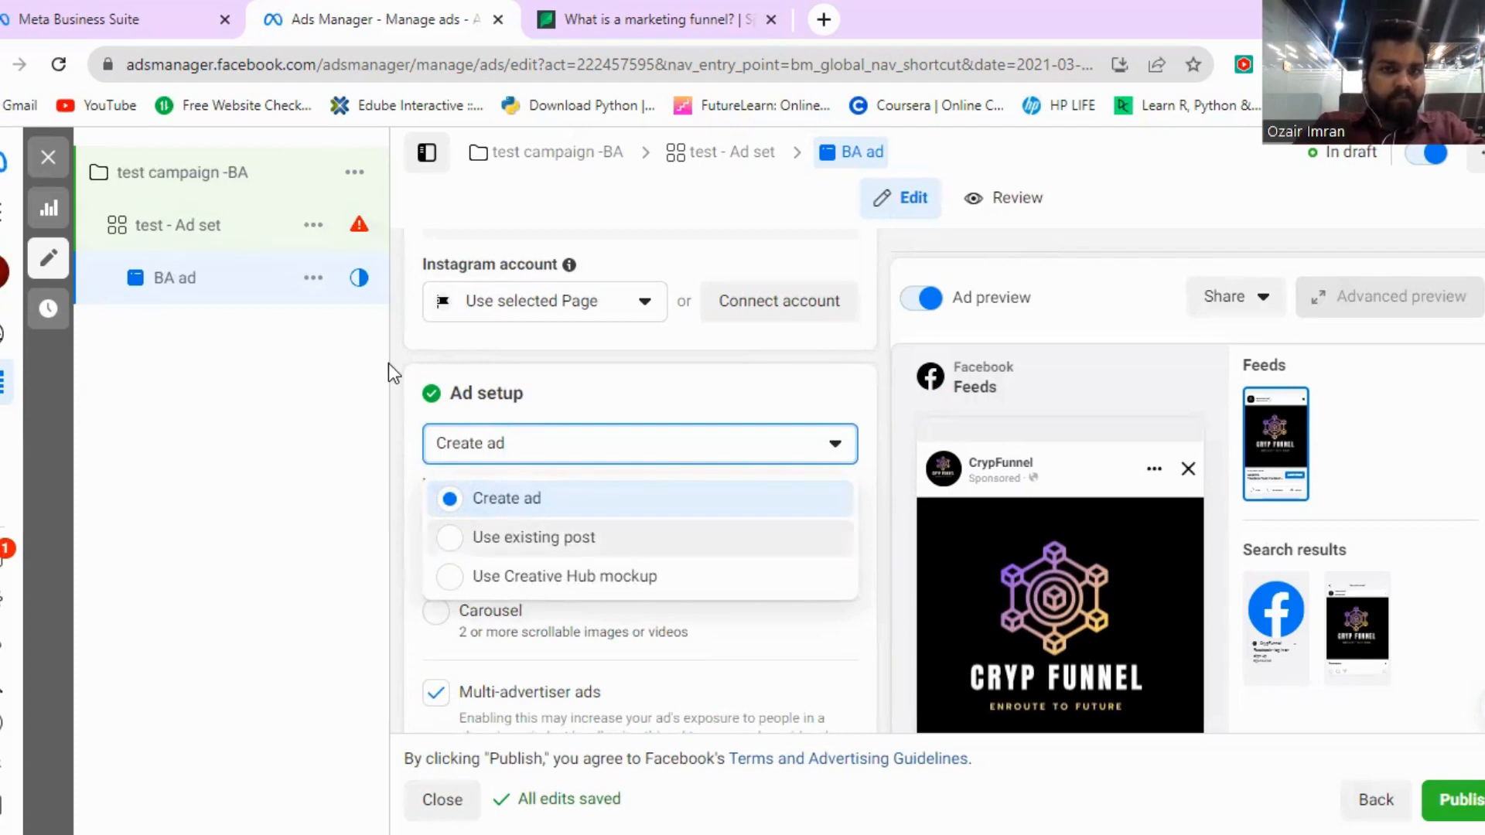
{"action": "left_click", "coordinate": [351, 452]}
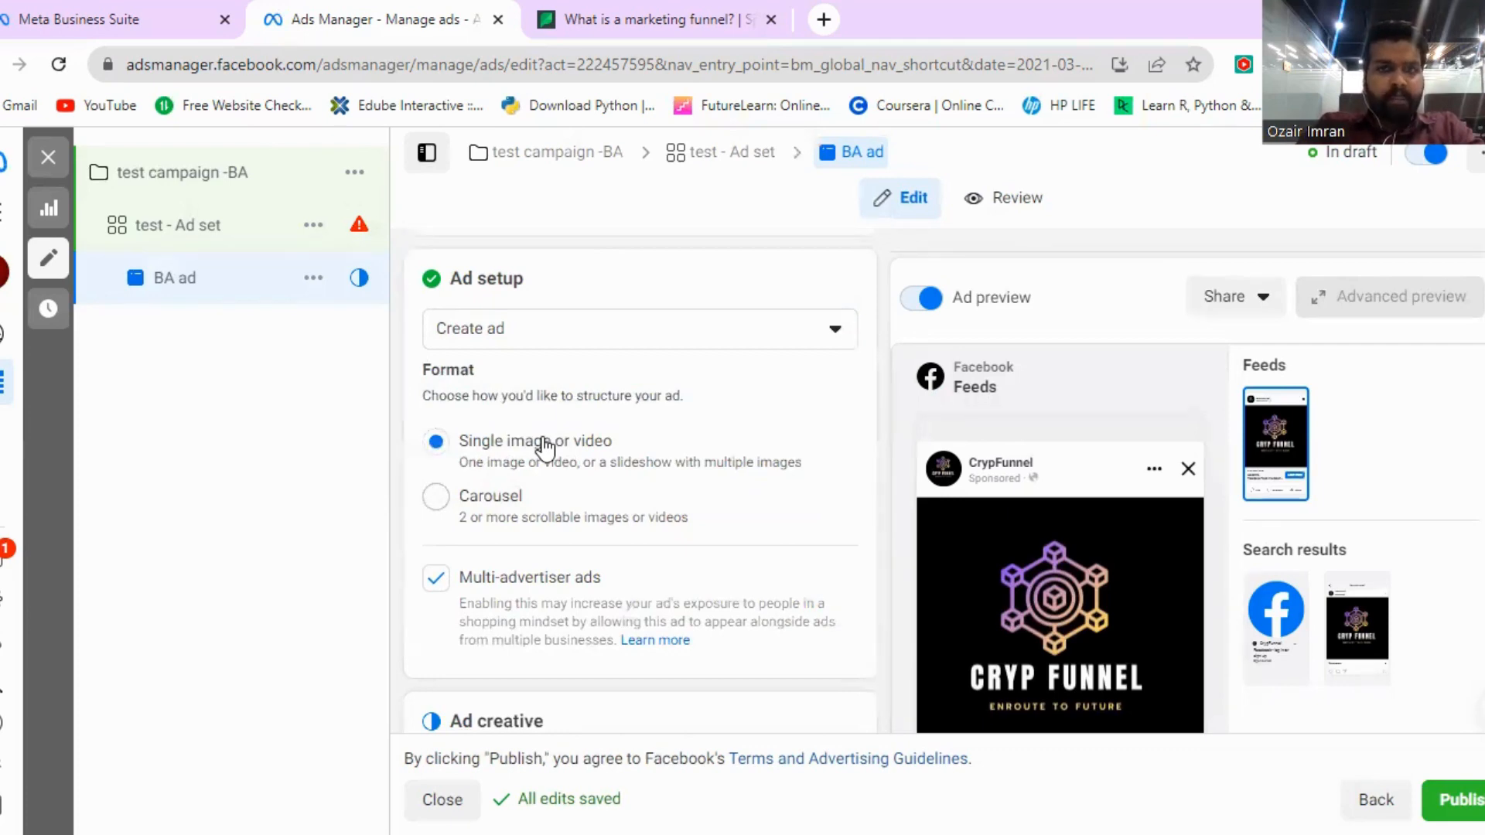
{"action": "scroll", "coordinate": [545, 447], "scroll_direction": "down", "scroll_amount": 2}
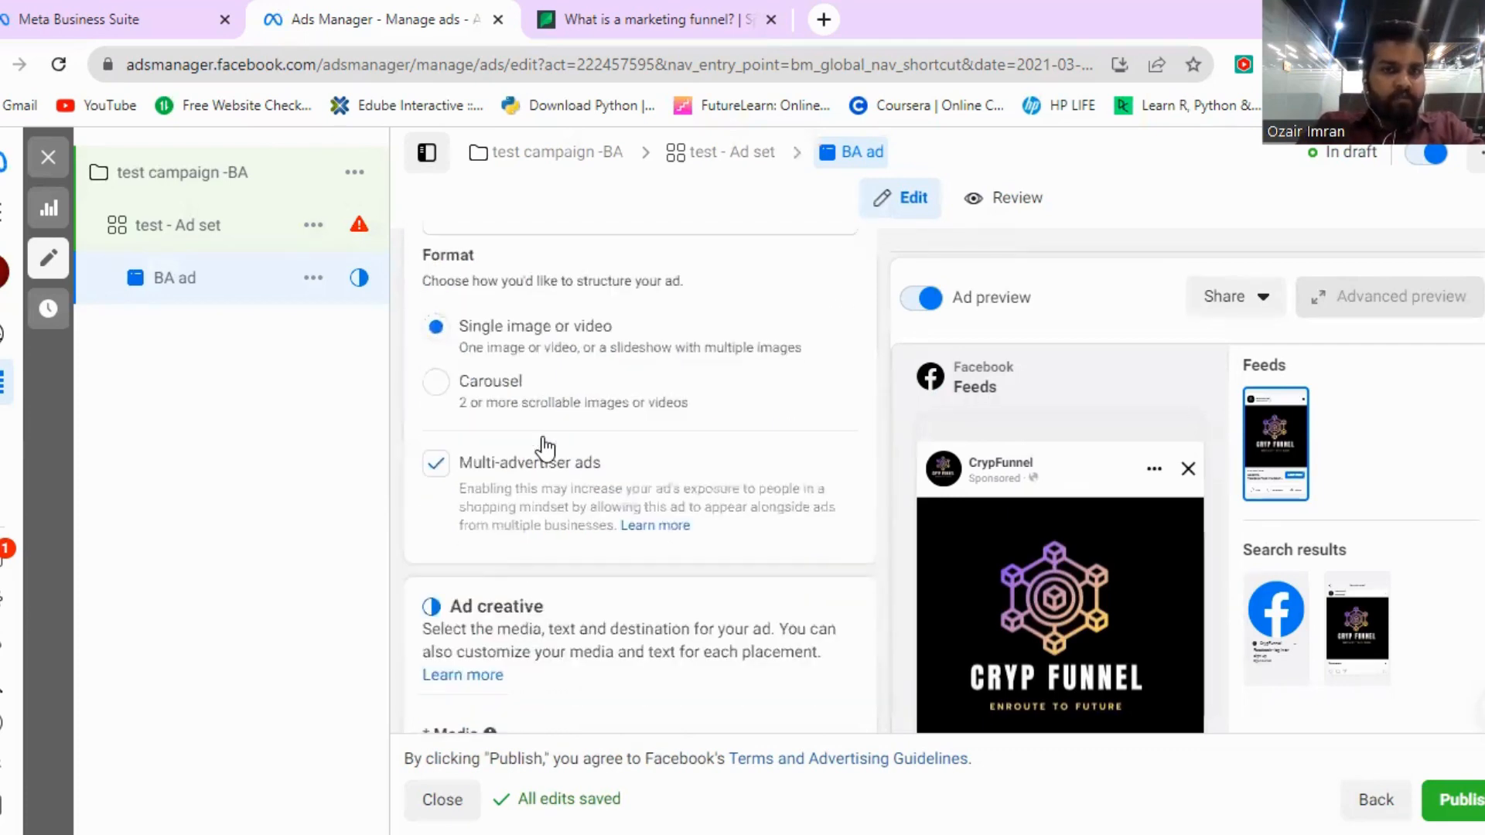
{"action": "scroll", "coordinate": [545, 447], "scroll_direction": "down", "scroll_amount": 2}
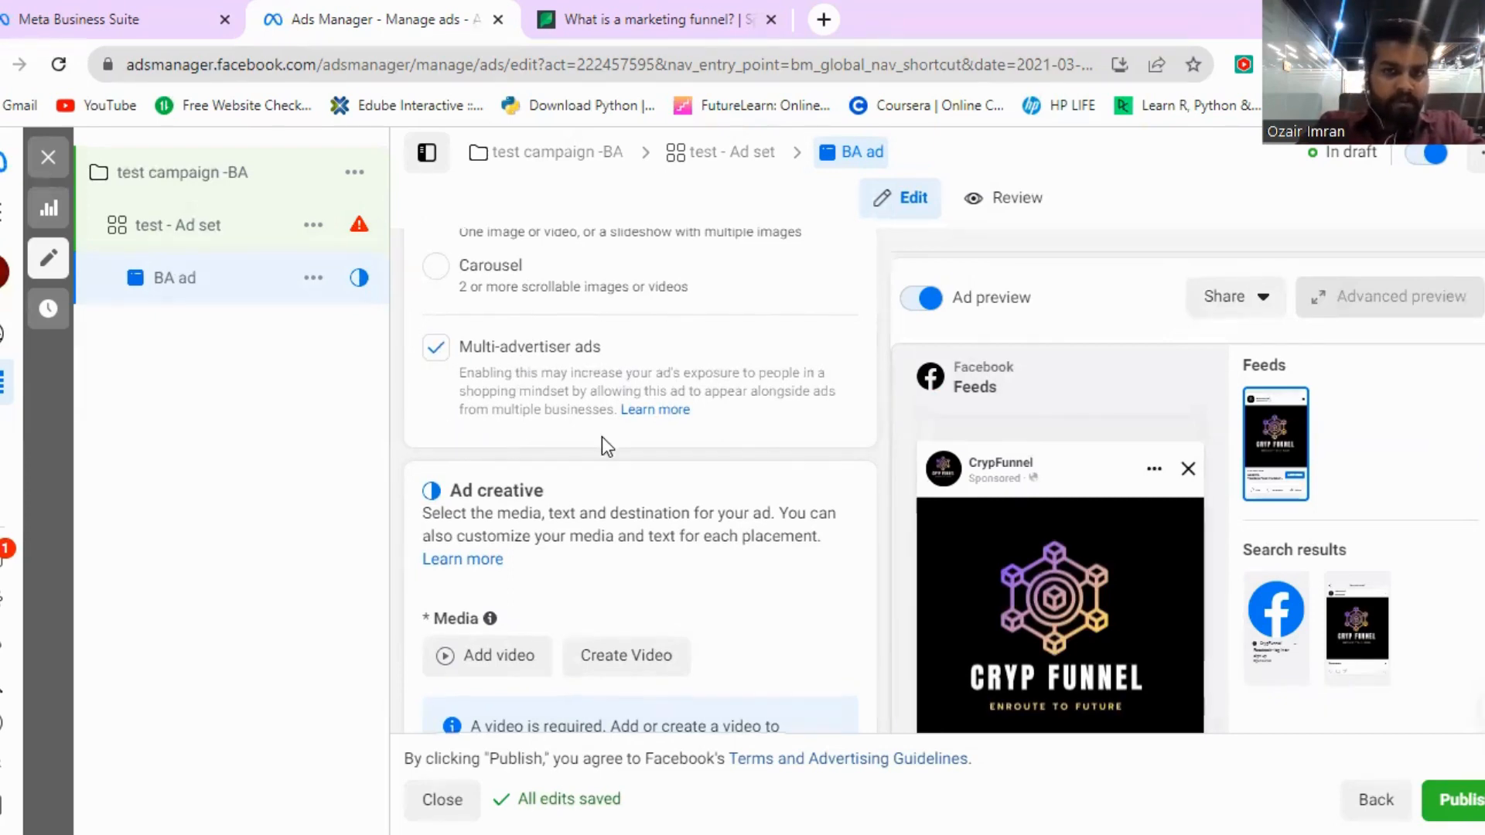
{"action": "scroll", "coordinate": [602, 437], "scroll_direction": "down", "scroll_amount": 2}
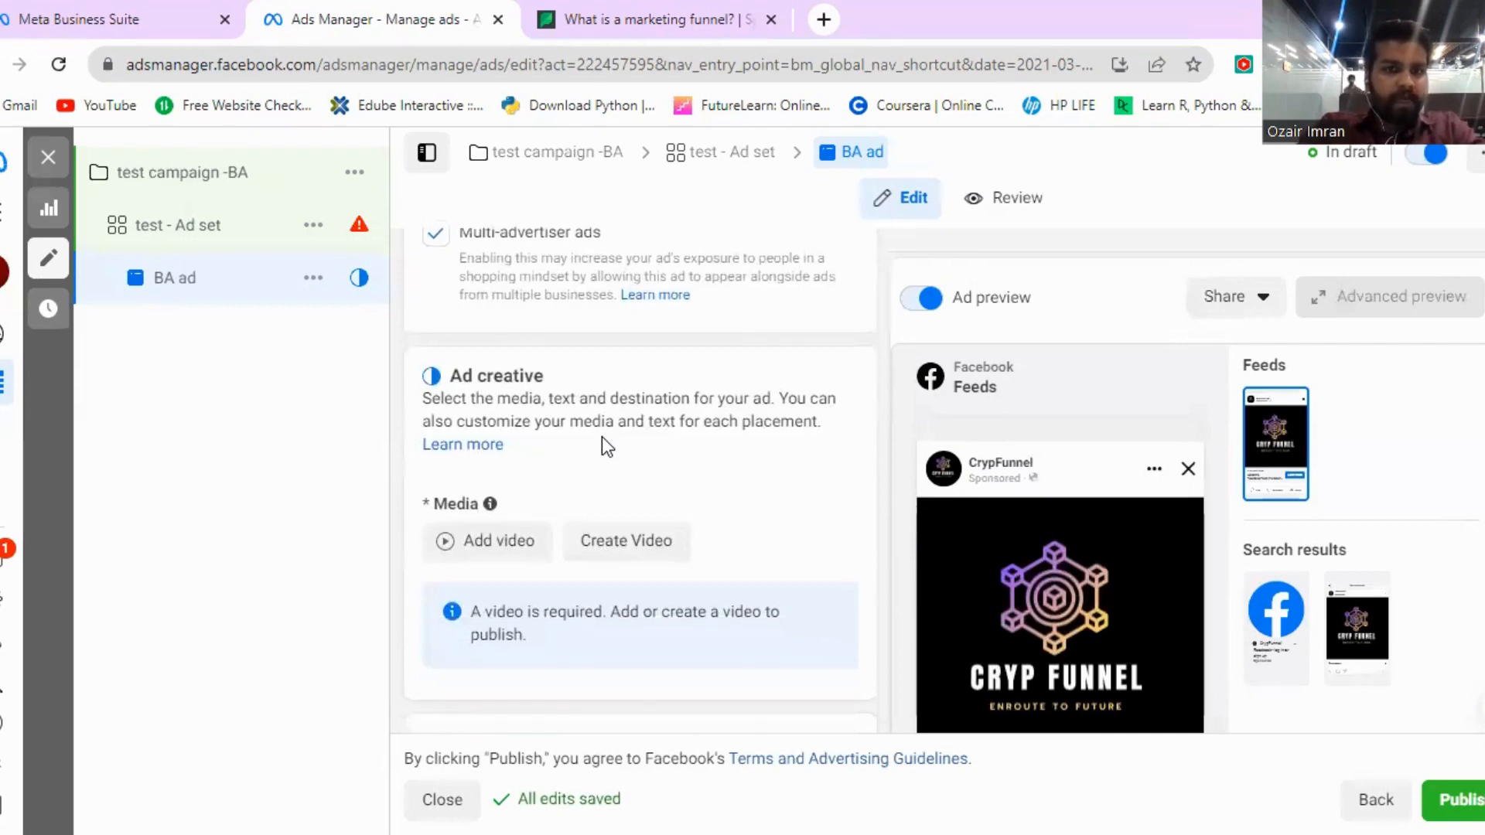
{"action": "scroll", "coordinate": [602, 436], "scroll_direction": "down", "scroll_amount": 2}
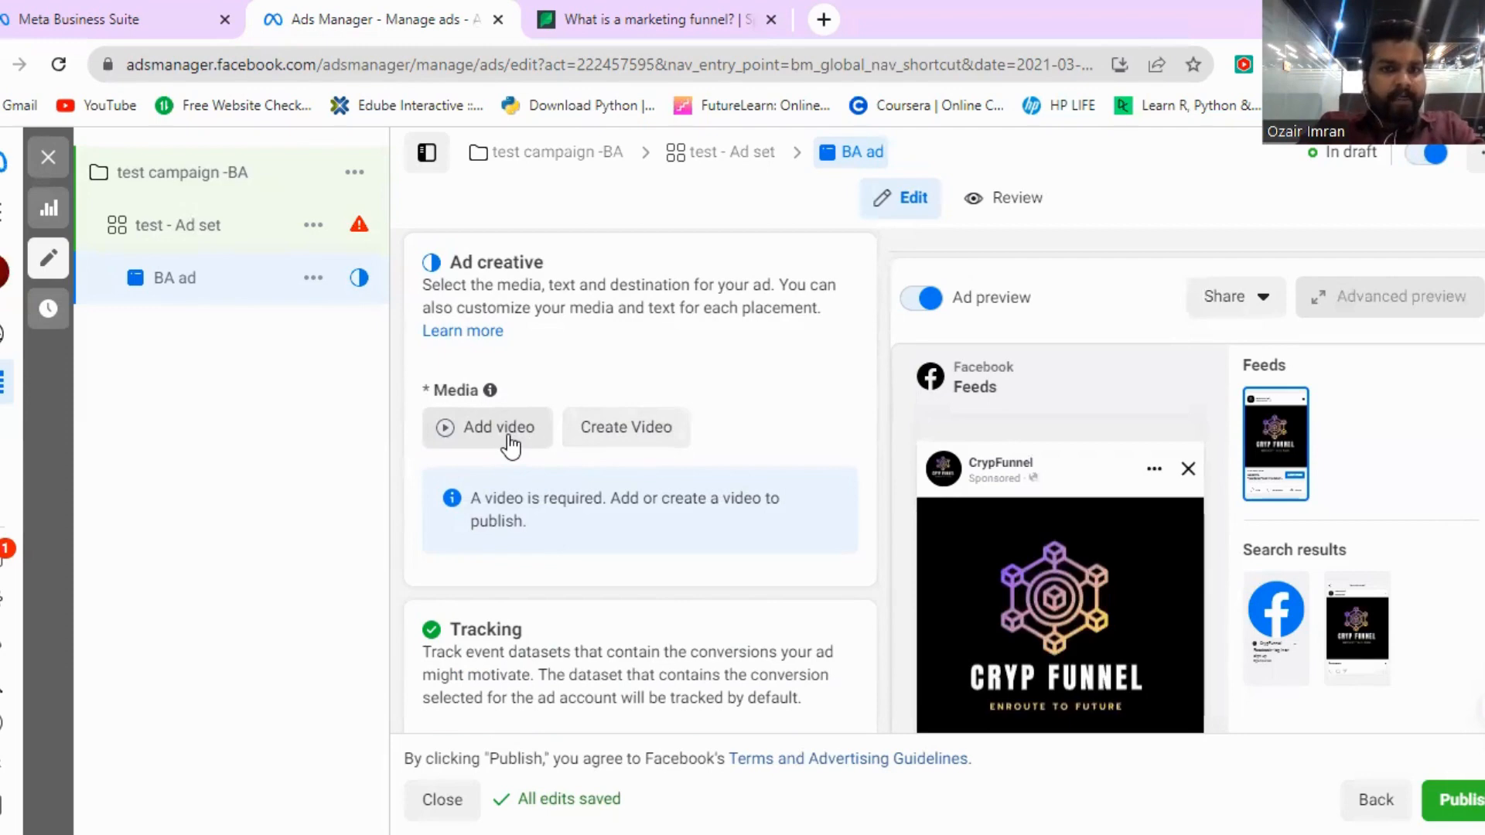
{"action": "scroll", "coordinate": [510, 445], "scroll_direction": "down", "scroll_amount": 2}
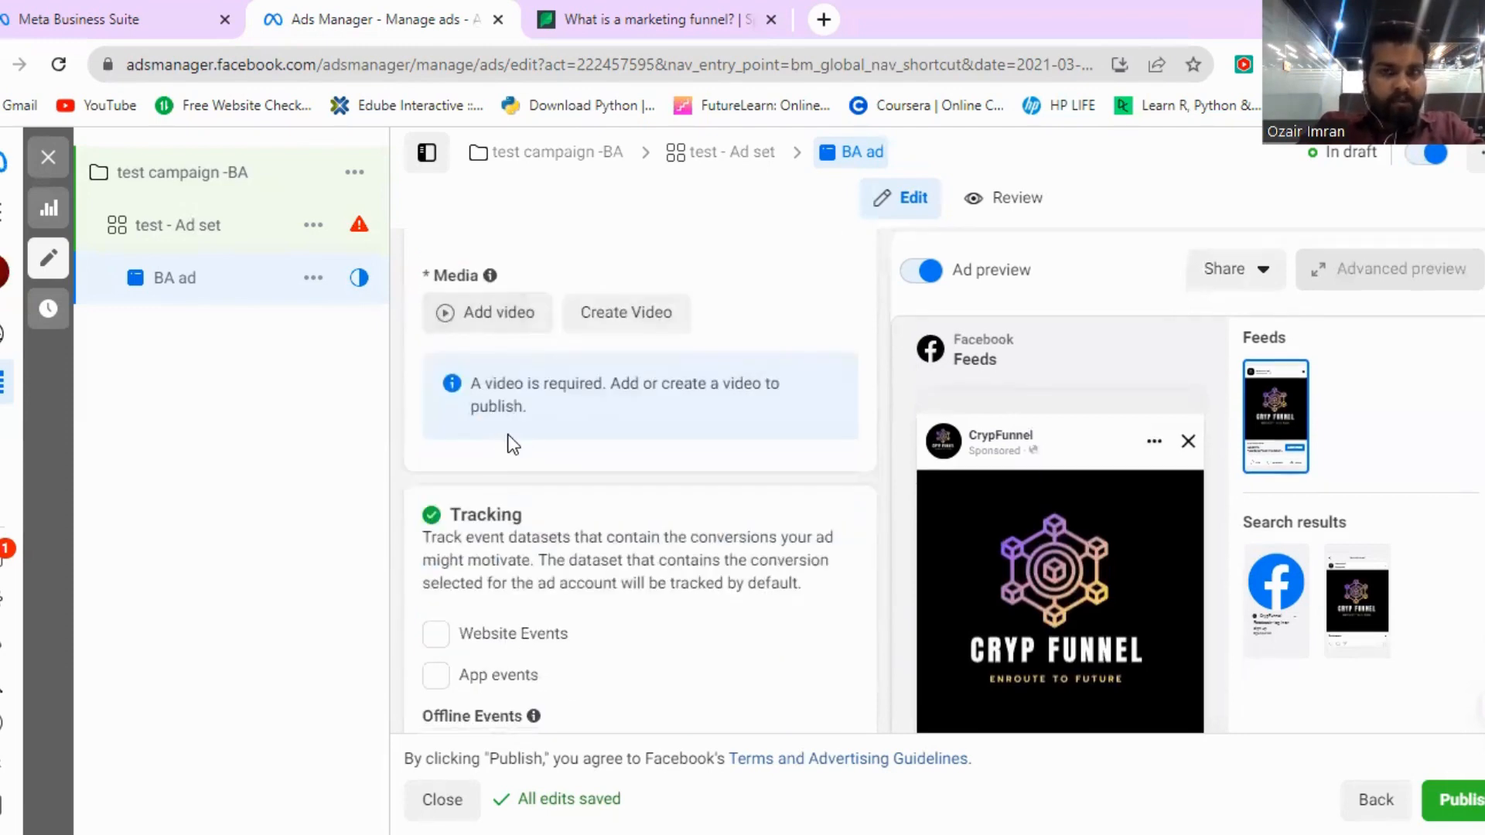
{"action": "scroll", "coordinate": [510, 444], "scroll_direction": "down", "scroll_amount": 2}
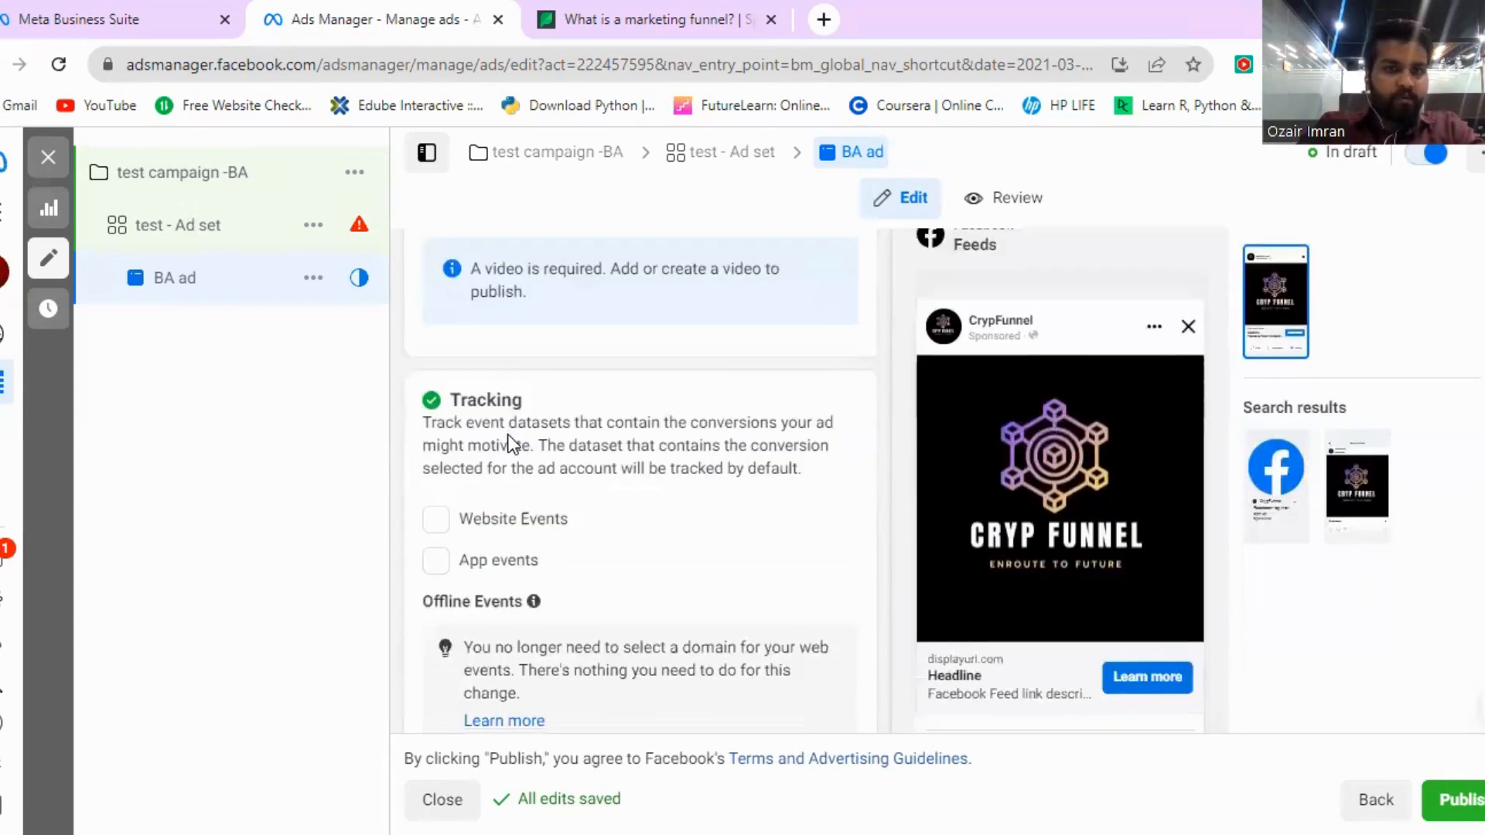
{"action": "scroll", "coordinate": [510, 445], "scroll_direction": "up", "scroll_amount": 2}
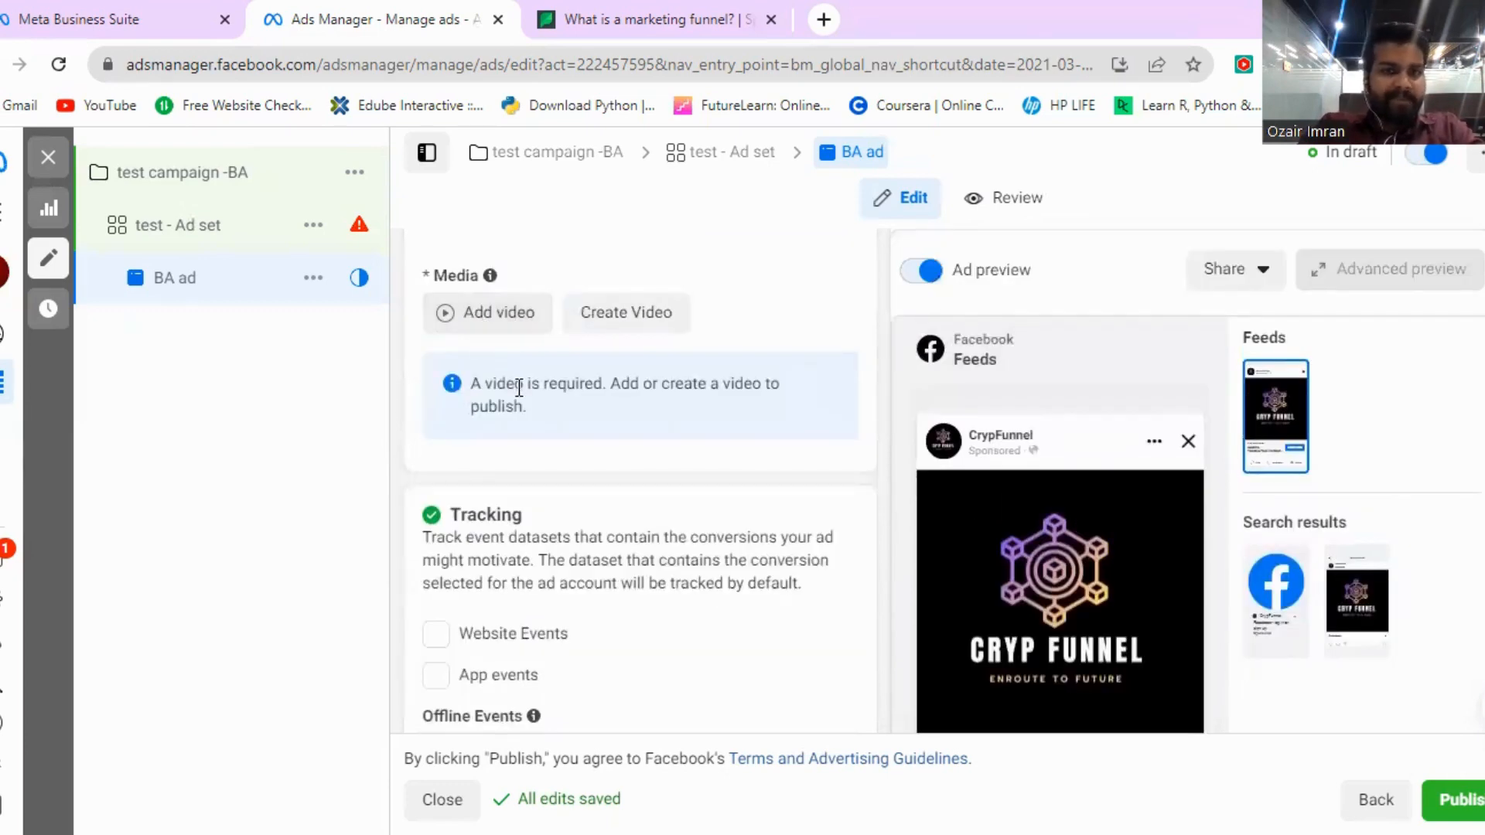
Step: Turn on Website Events tracking for the ad, leave App events off, and check the offline events and URL parameters
{"action": "scroll", "coordinate": [519, 387], "scroll_direction": "down", "scroll_amount": 3}
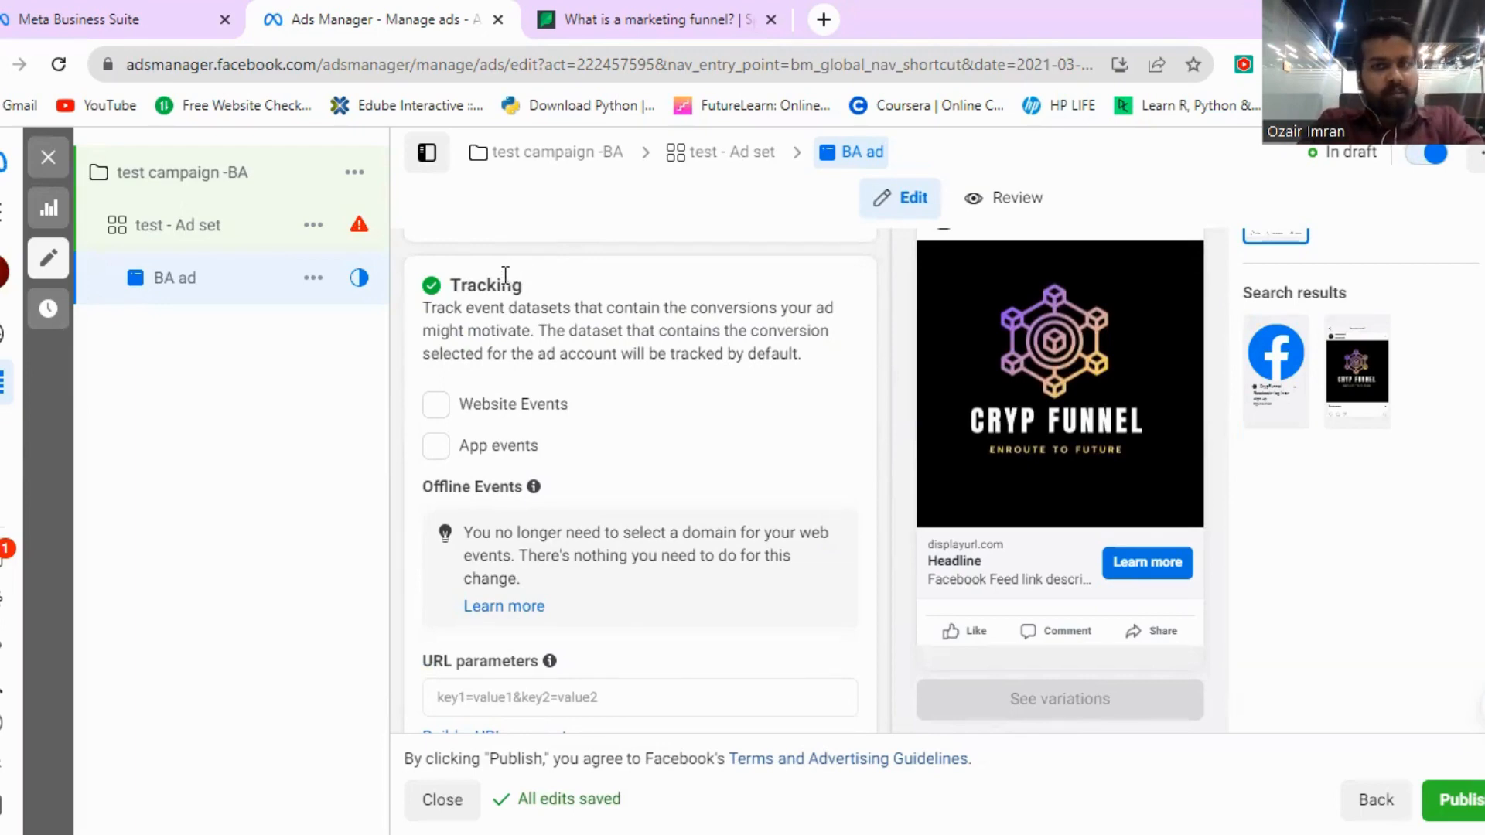
{"action": "left_click", "coordinate": [438, 446]}
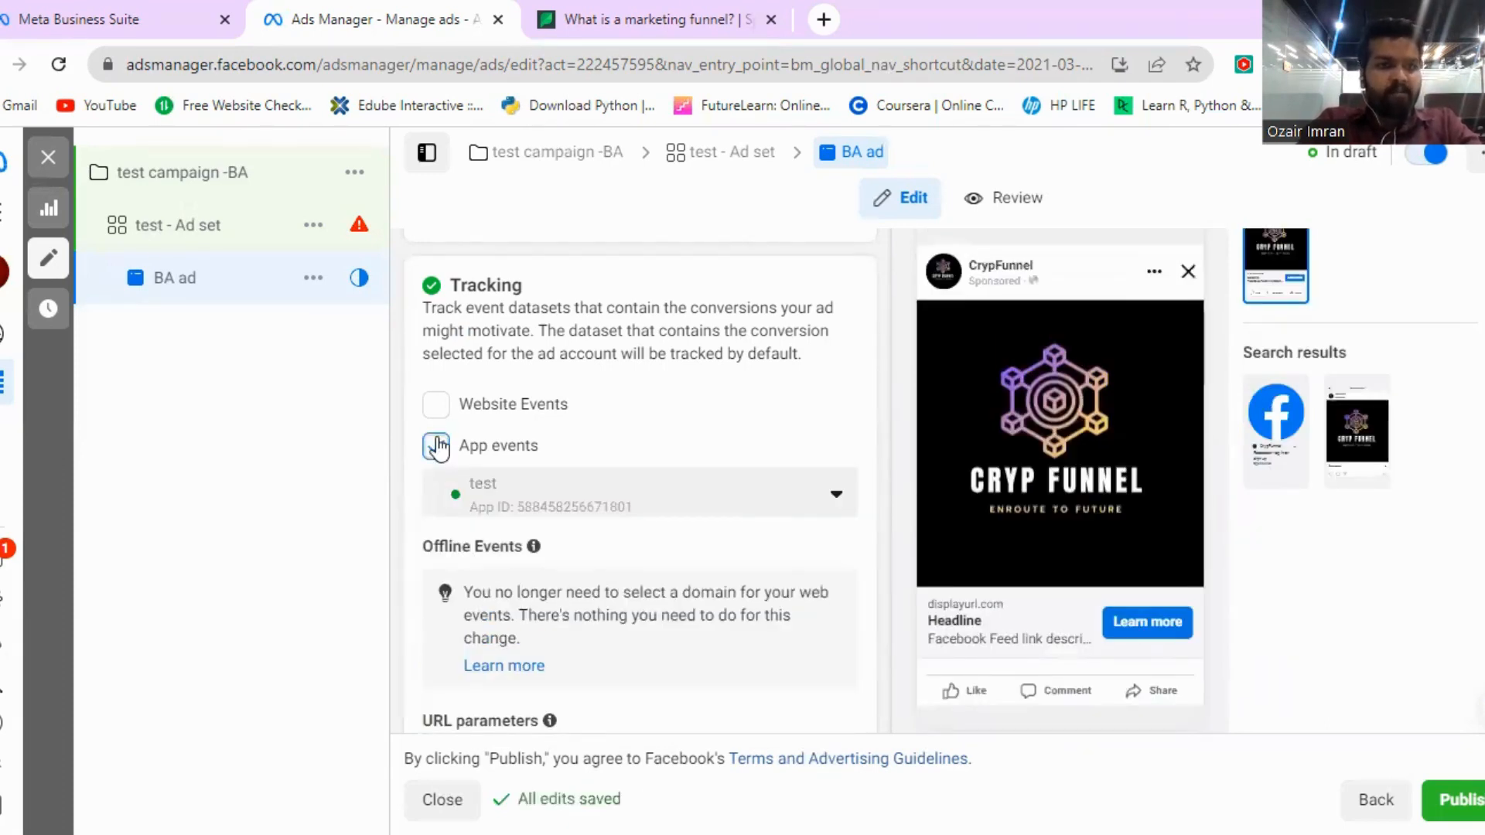
{"action": "left_click", "coordinate": [438, 447]}
{"action": "left_click", "coordinate": [436, 412]}
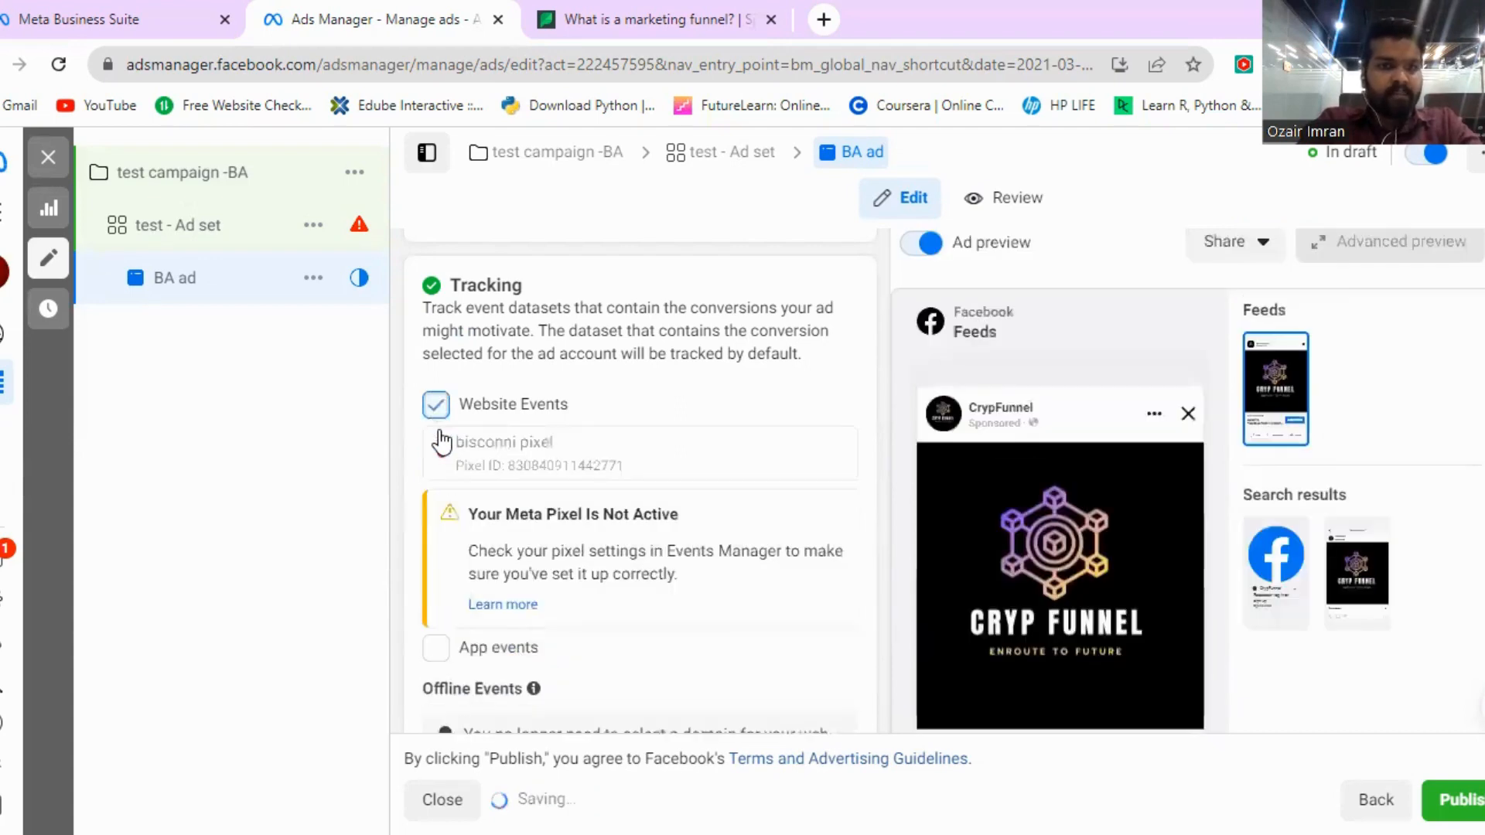
{"action": "scroll", "coordinate": [441, 433], "scroll_direction": "down", "scroll_amount": 5}
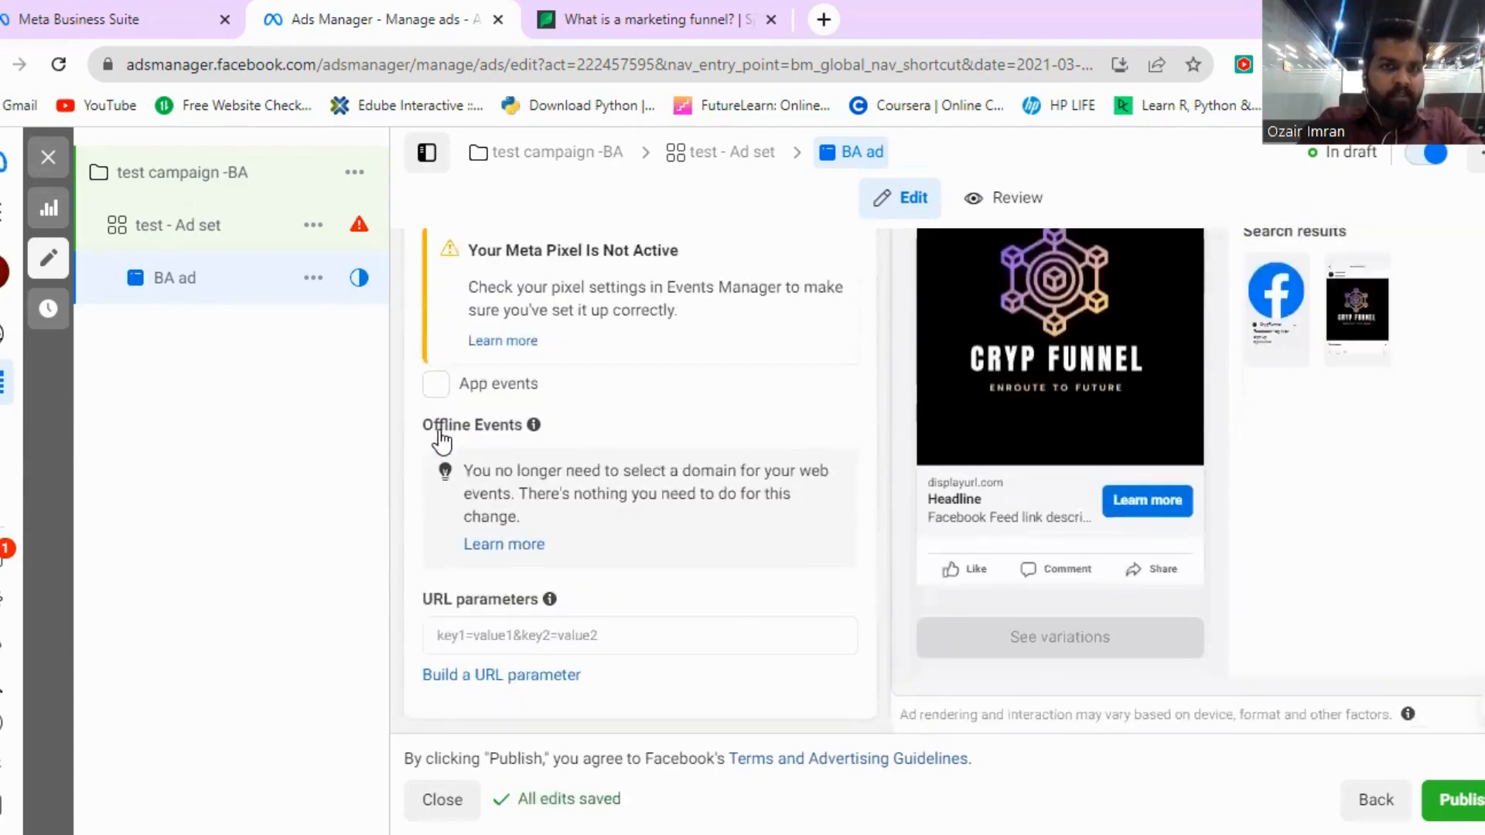
{"action": "scroll", "coordinate": [491, 424], "scroll_direction": "up", "scroll_amount": 2}
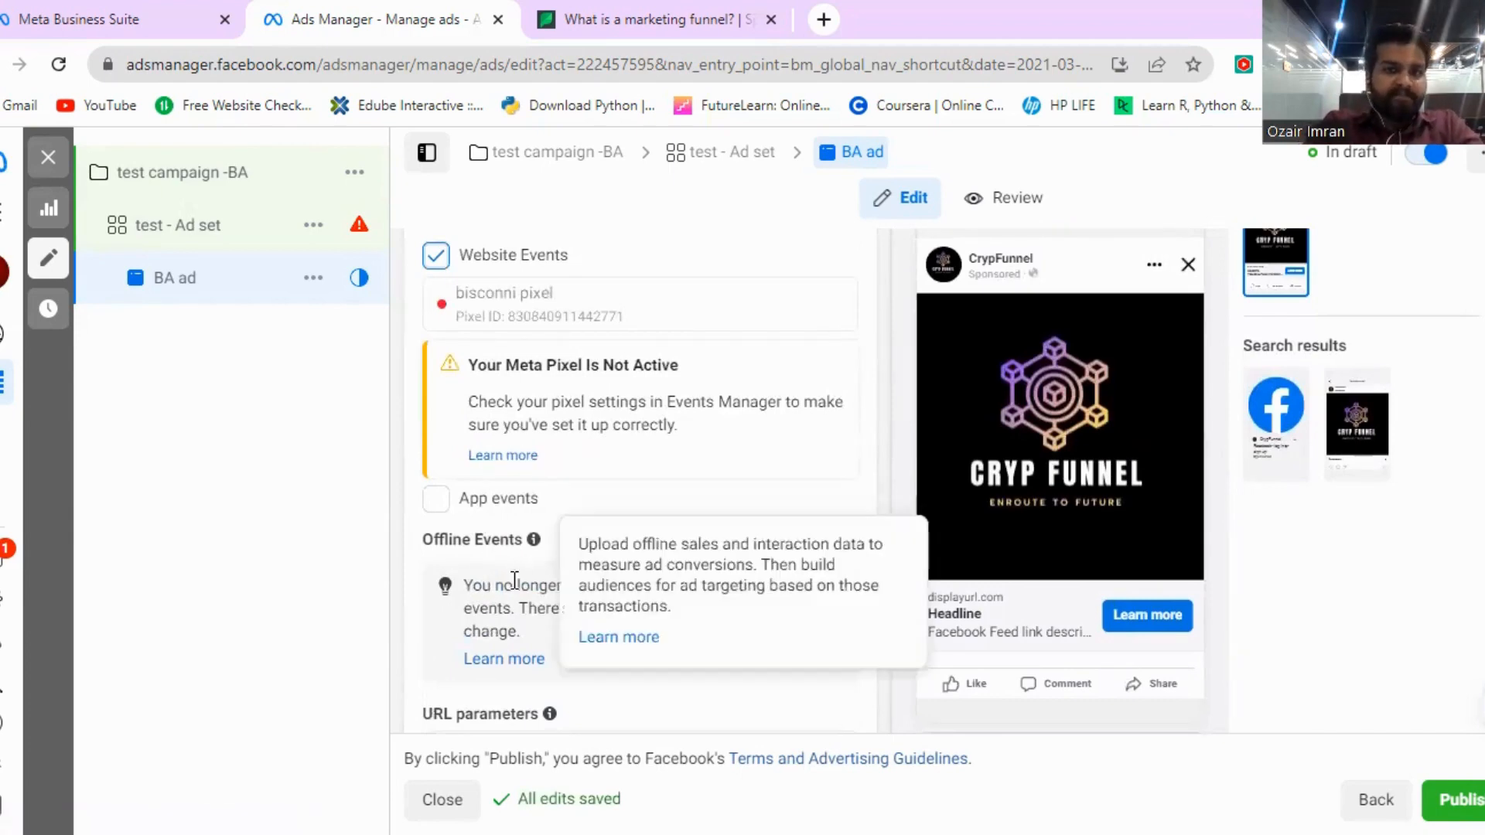
{"action": "scroll", "coordinate": [489, 545], "scroll_direction": "down", "scroll_amount": 1}
{"action": "scroll", "coordinate": [489, 545], "scroll_direction": "down", "scroll_amount": 2}
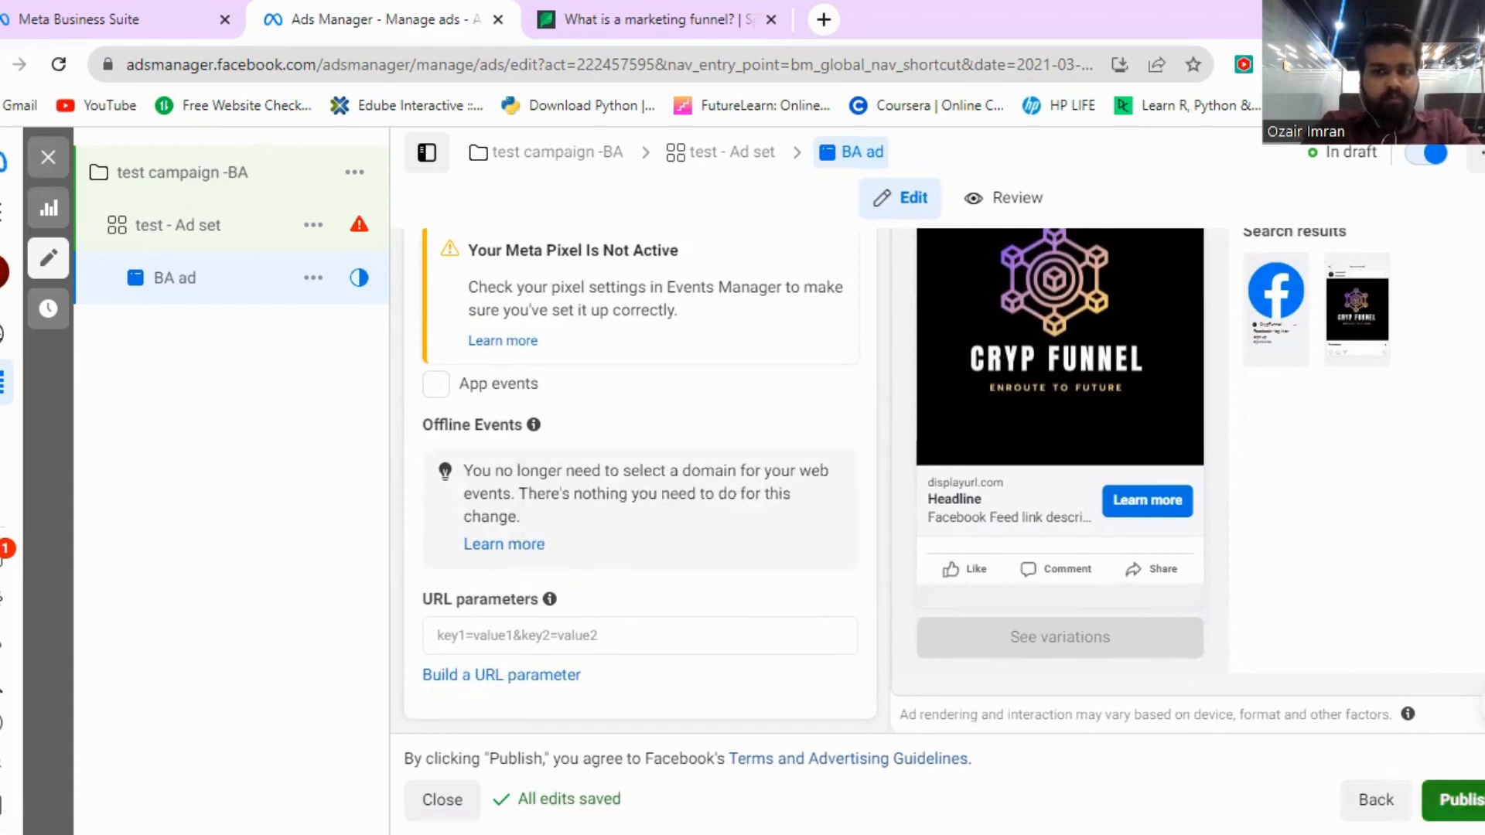
Step: Try to publish the ad without adding payment information, and close the campaign editor
{"action": "left_click", "coordinate": [1439, 801]}
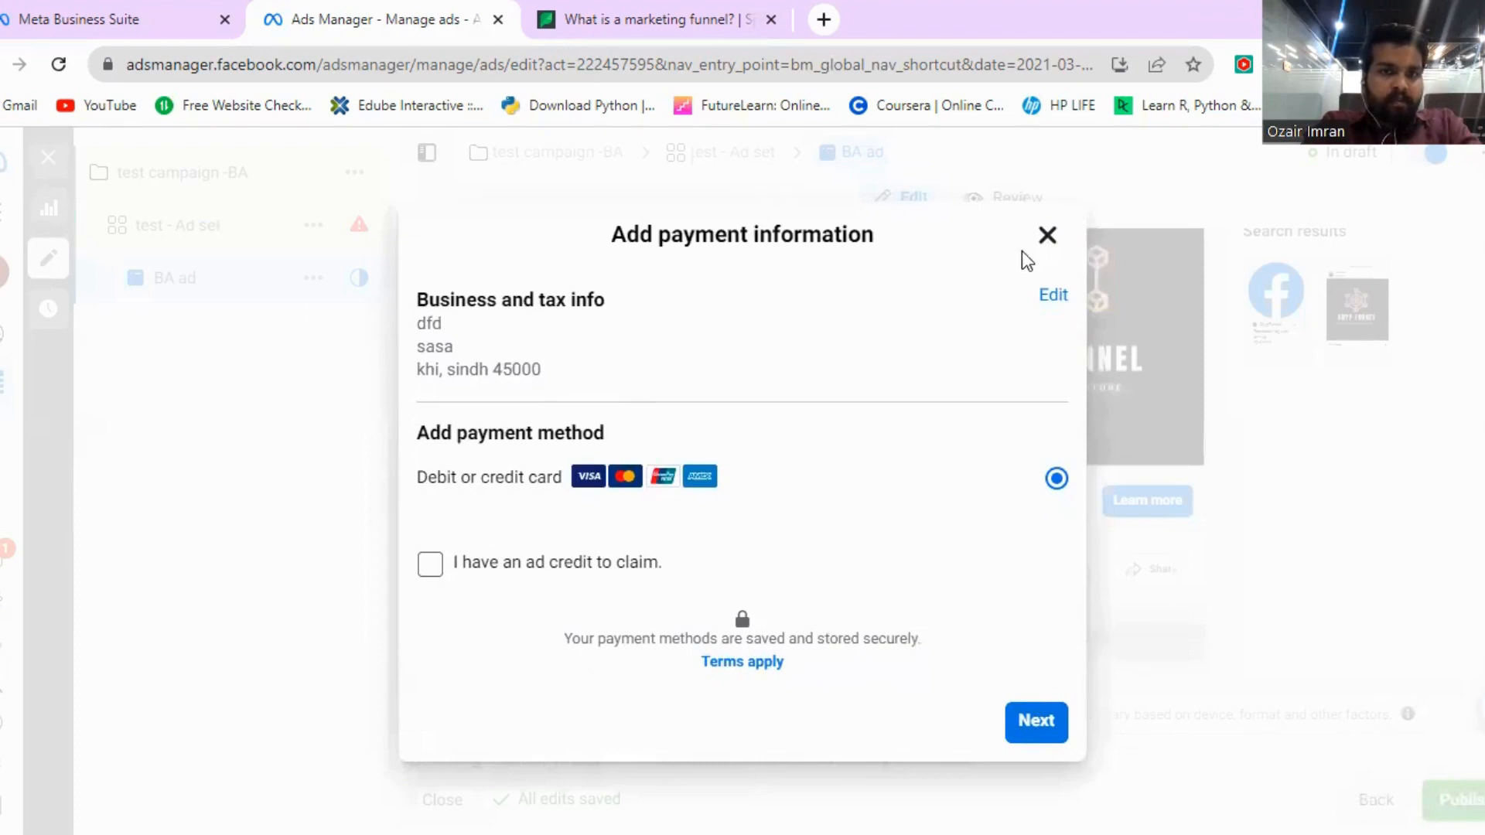
{"action": "left_click", "coordinate": [1049, 237]}
{"action": "scroll", "coordinate": [634, 375], "scroll_direction": "up", "scroll_amount": 6}
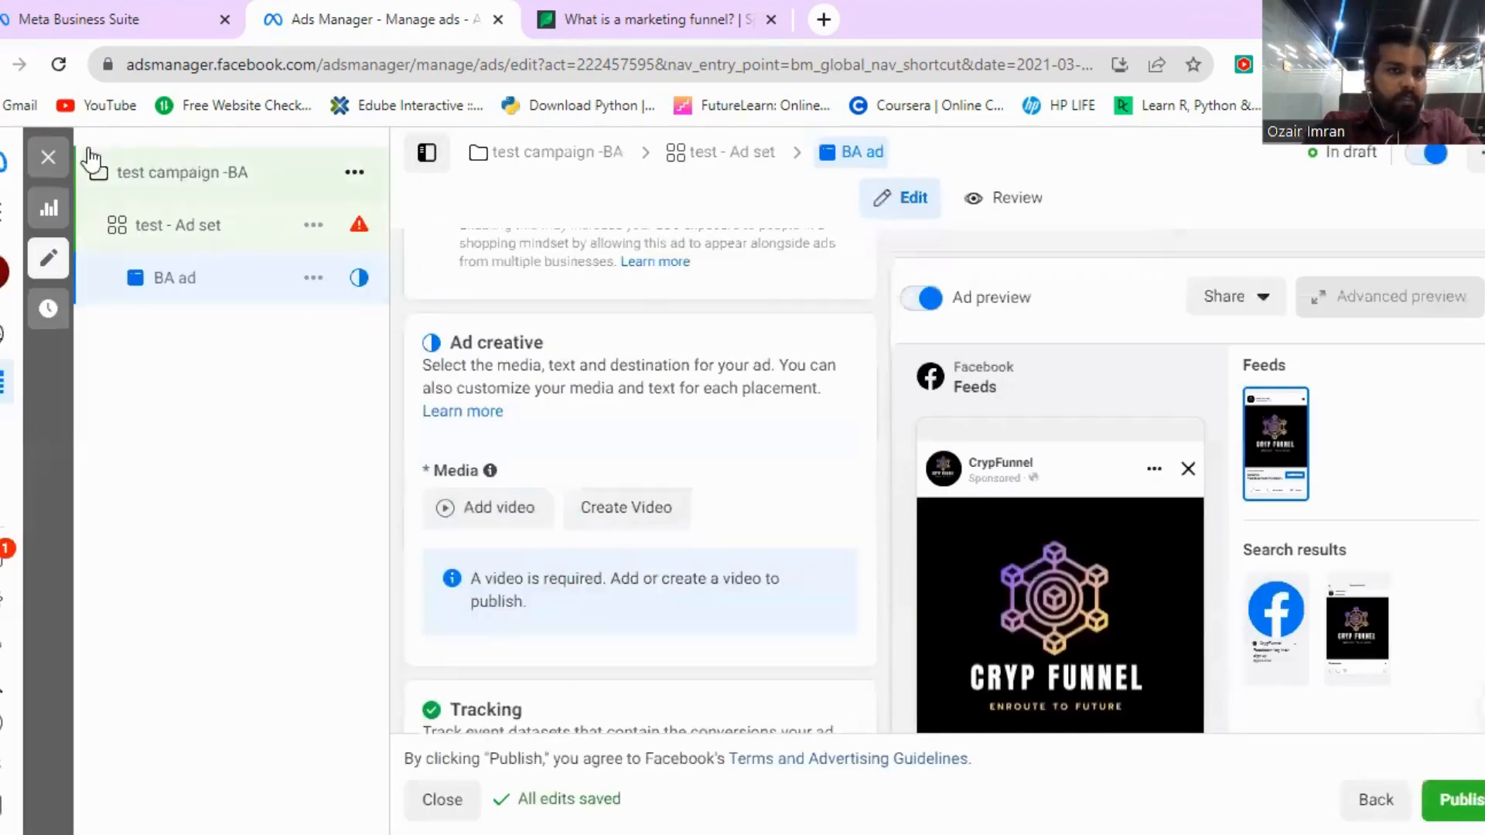
{"action": "left_click", "coordinate": [48, 161]}
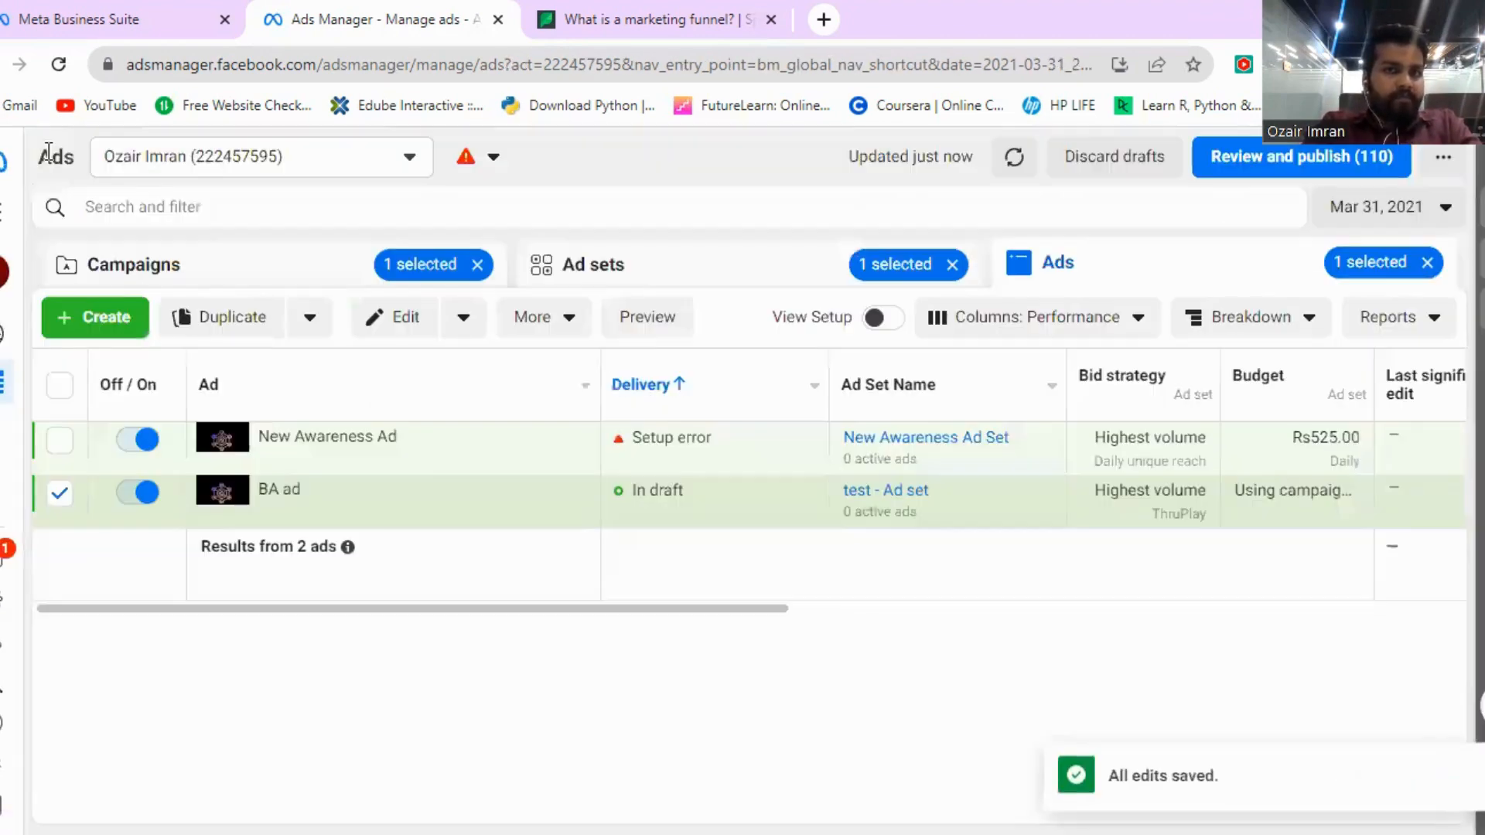